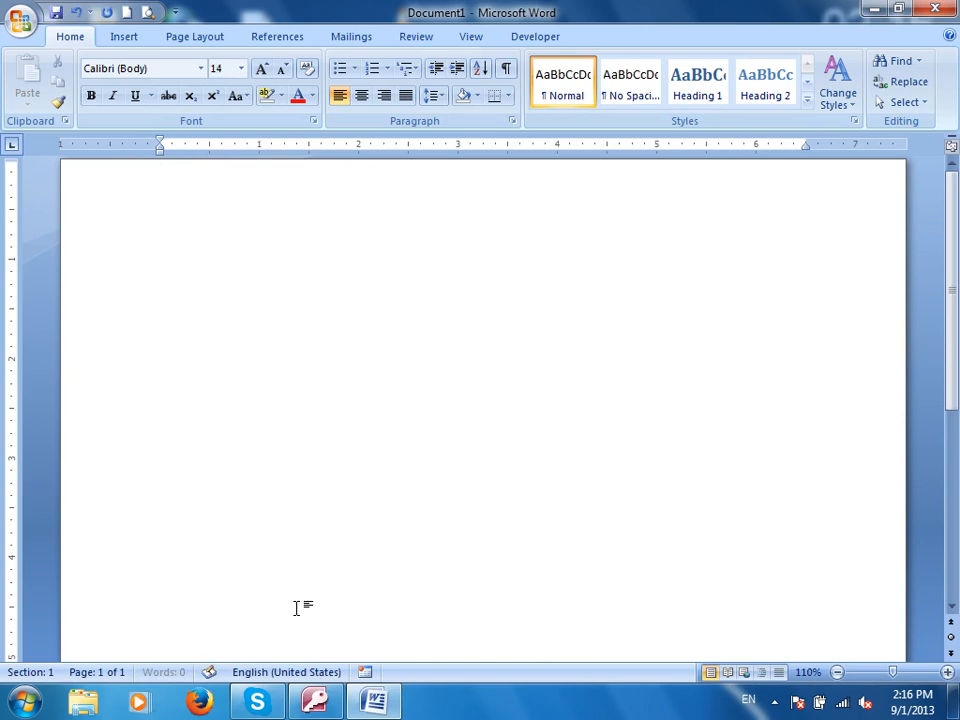
- Write the heading "Form:" and begin the paragraph below it with "Form is a the front End of the Project"
text(Form:)
key(Return)
text(Form is a the)
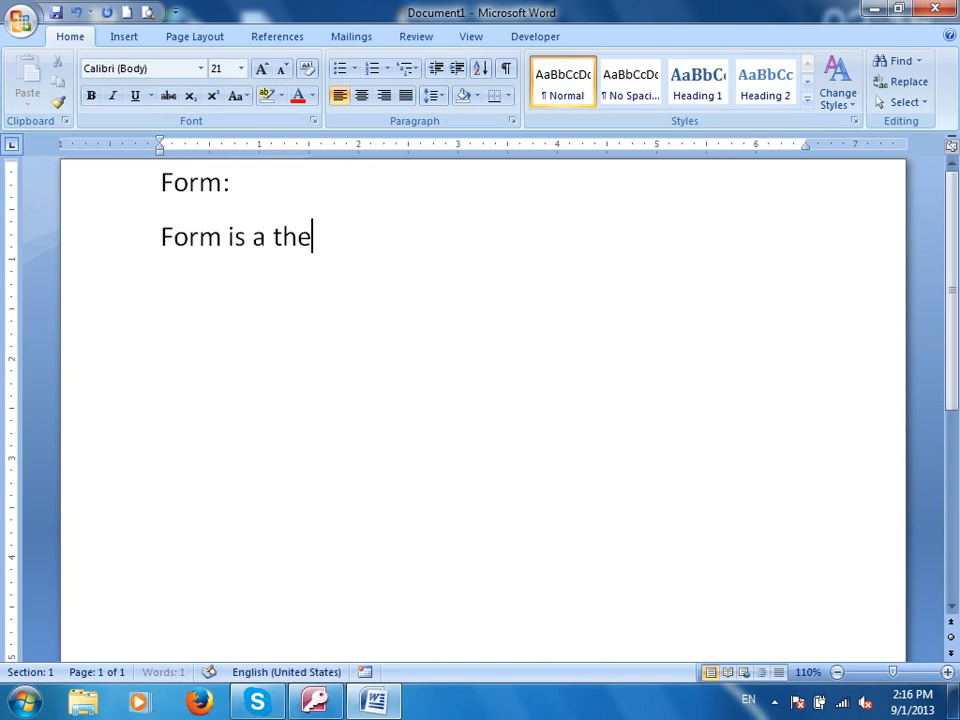
text( front End oof th)
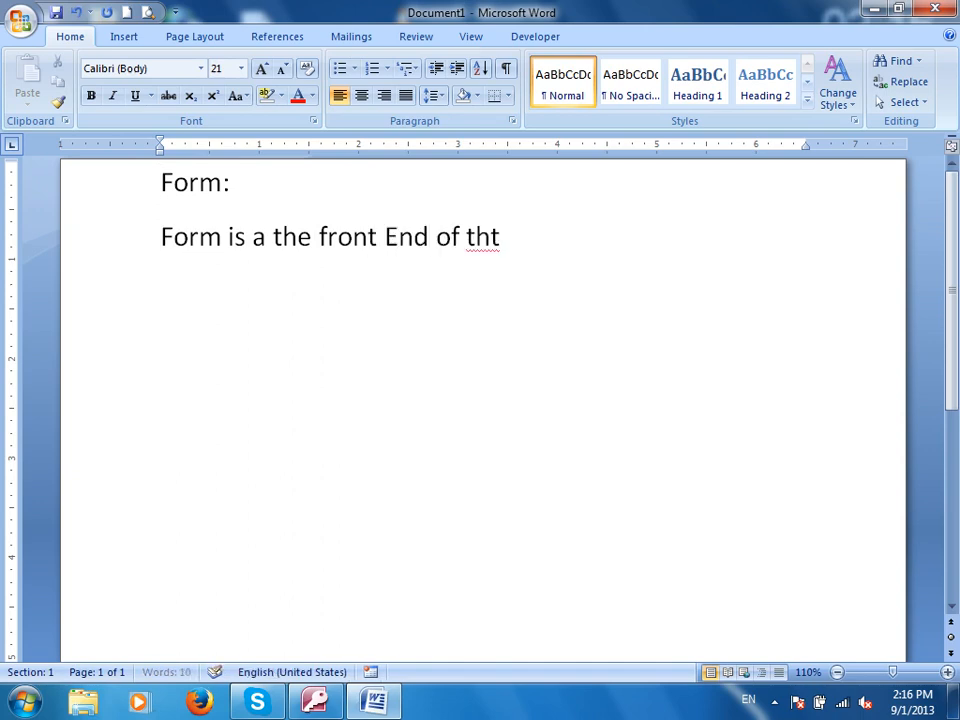
text(e Projec)
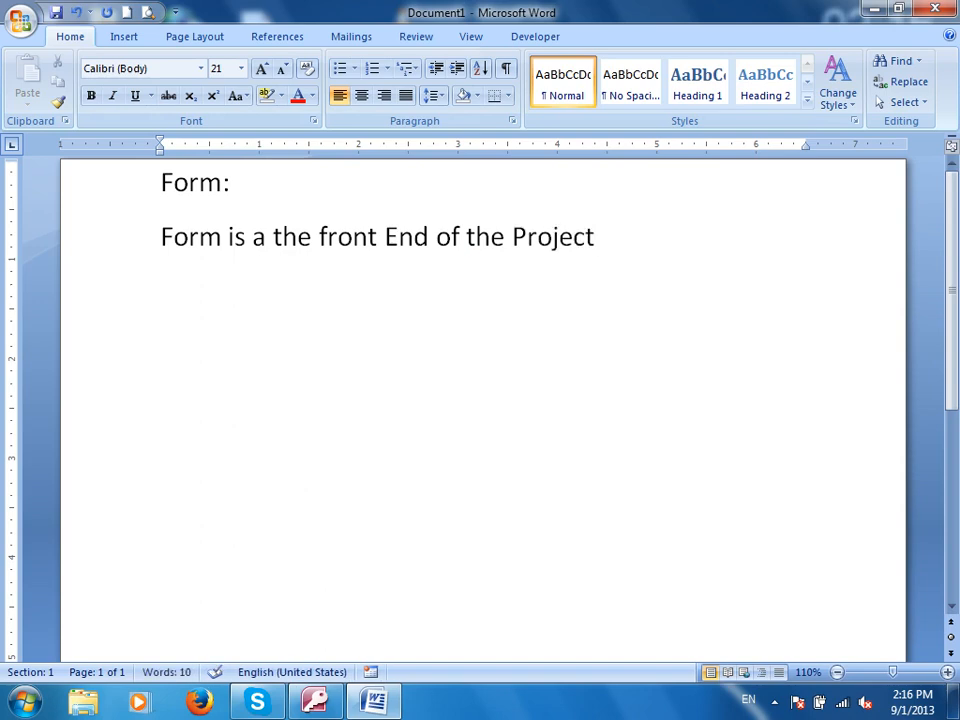
- Continue the definition after "Project" with ", which makes the"
text(t,m)
key(BackSpace)
text(which makes a the)
key(BackSpace)
key(BackSpace)
text(the)
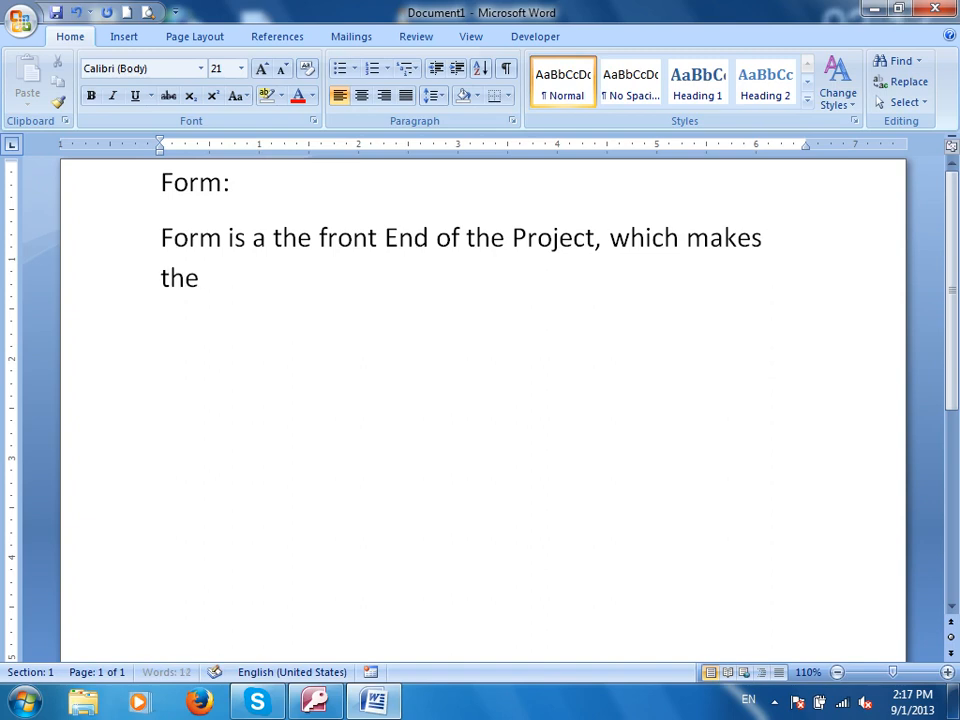
- Continue the definition sentence with "user capable to work with", spelling "capable" correctly
text( user cabap)
key(BackSpace)
key(BackSpace)
key(BackSpace)
text(pabale)
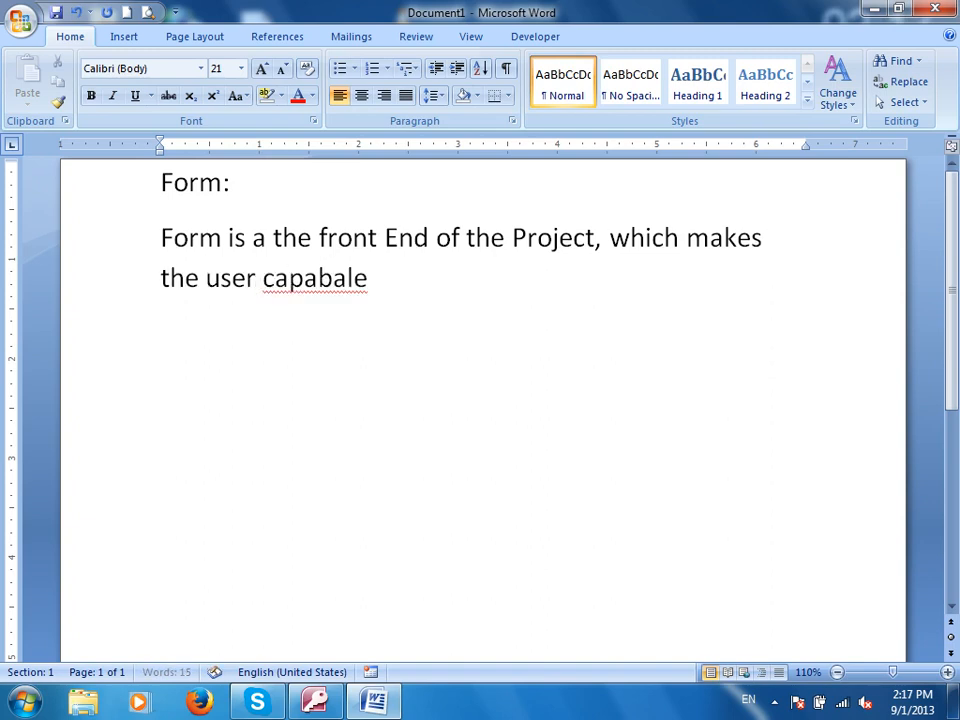
key(BackSpace)
key(BackSpace)
key(BackSpace)
key(BackSpace)
text(ib)
key(BackSpace)
key(BackSpace)
key(BackSpace)
key(BackSpace)
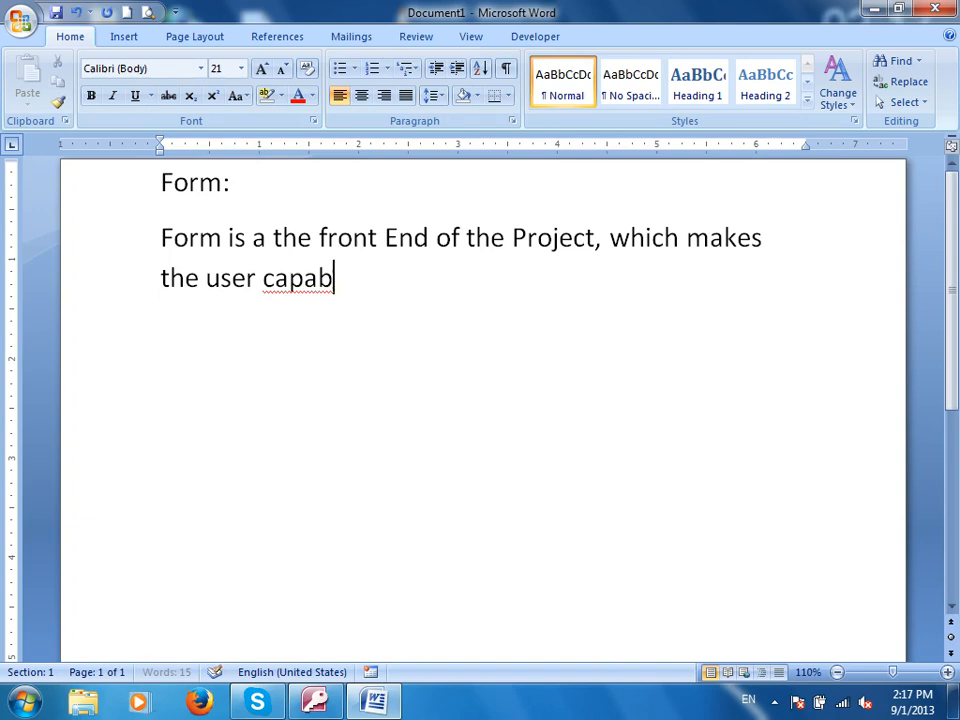
text(able to work i)
key(BackSpace)
text(with Dt)
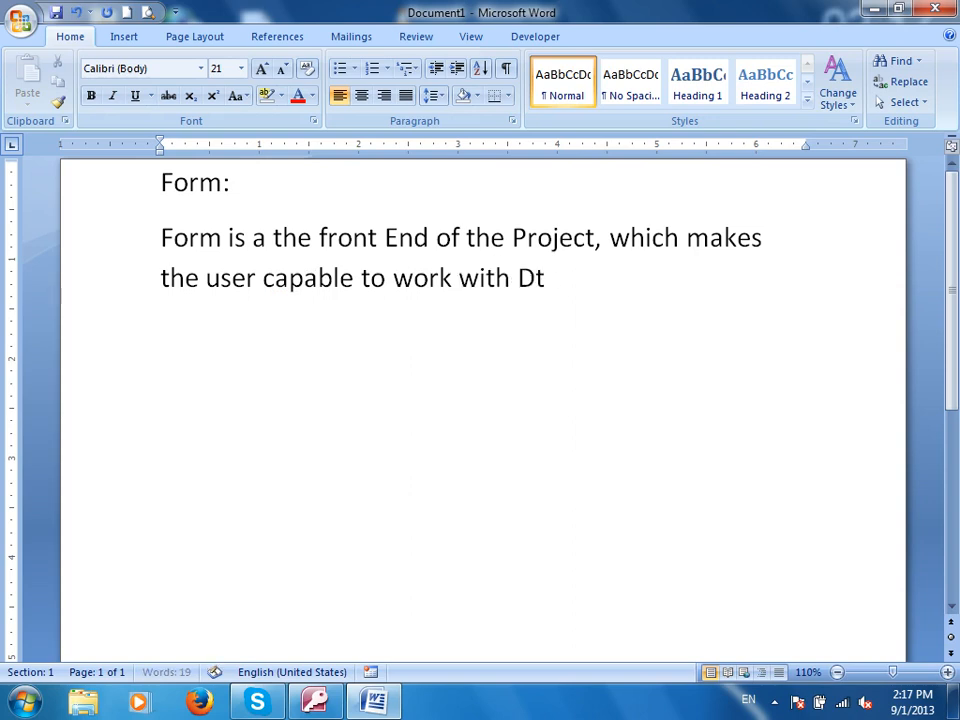
- Add the word "Database" after "work with" in the definition sentence
key(BackSpace)
text(ata ot)
key(BackSpace)
key(BackSpace)
key(BackSpace)
text(base)
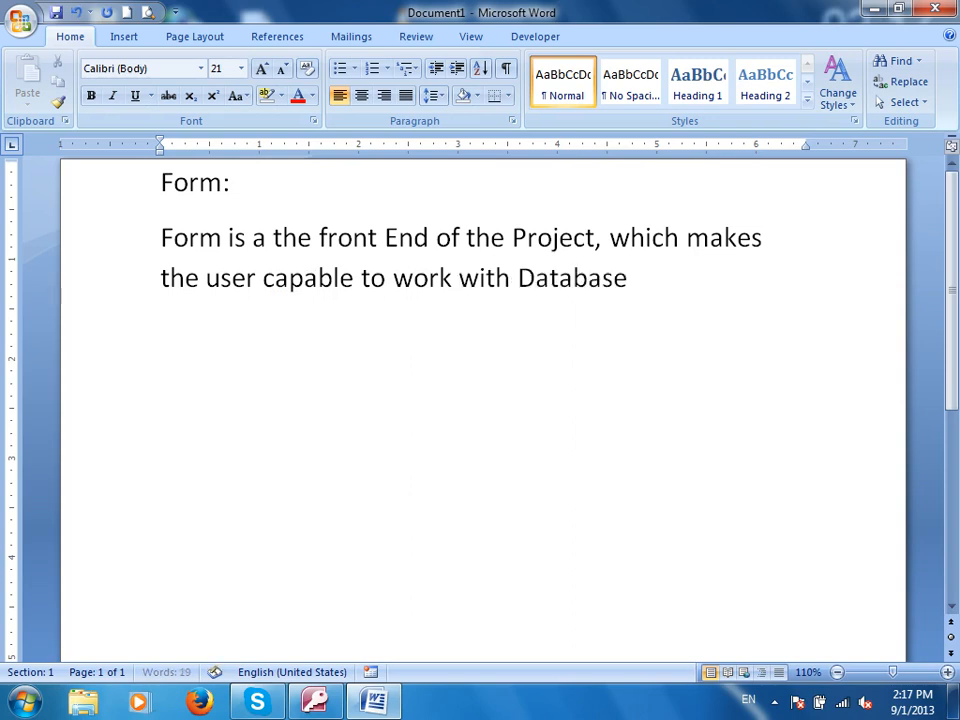
- Finish the definition sentence with "or data entry very easily is called Front End."
text( or data entry ever)
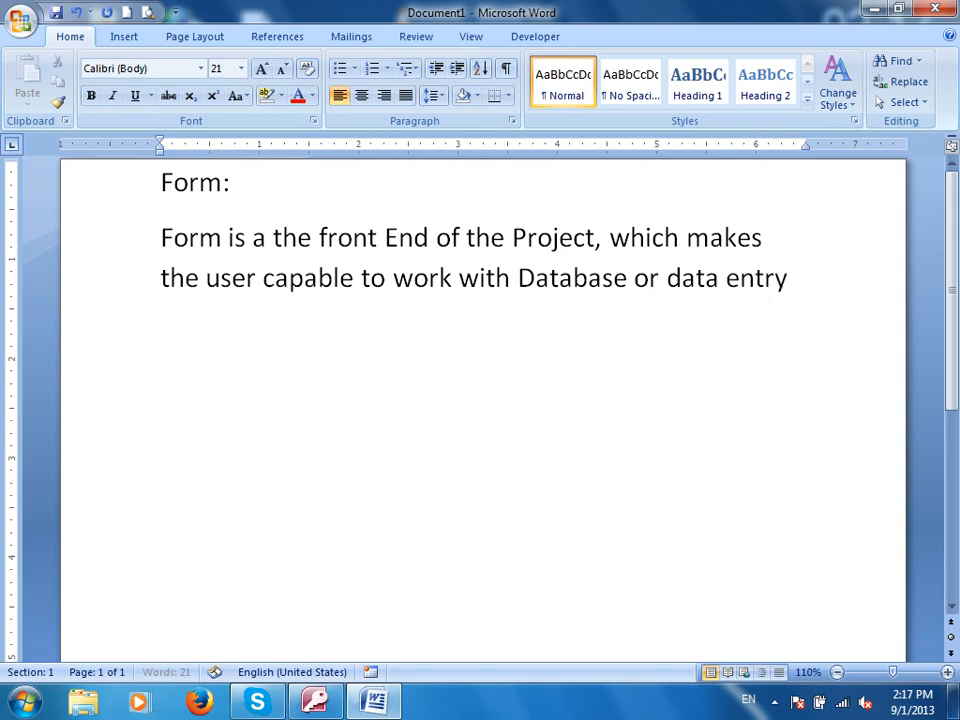
key(BackSpace)
key(BackSpace)
key(BackSpace)
key(BackSpace)
text(very e)
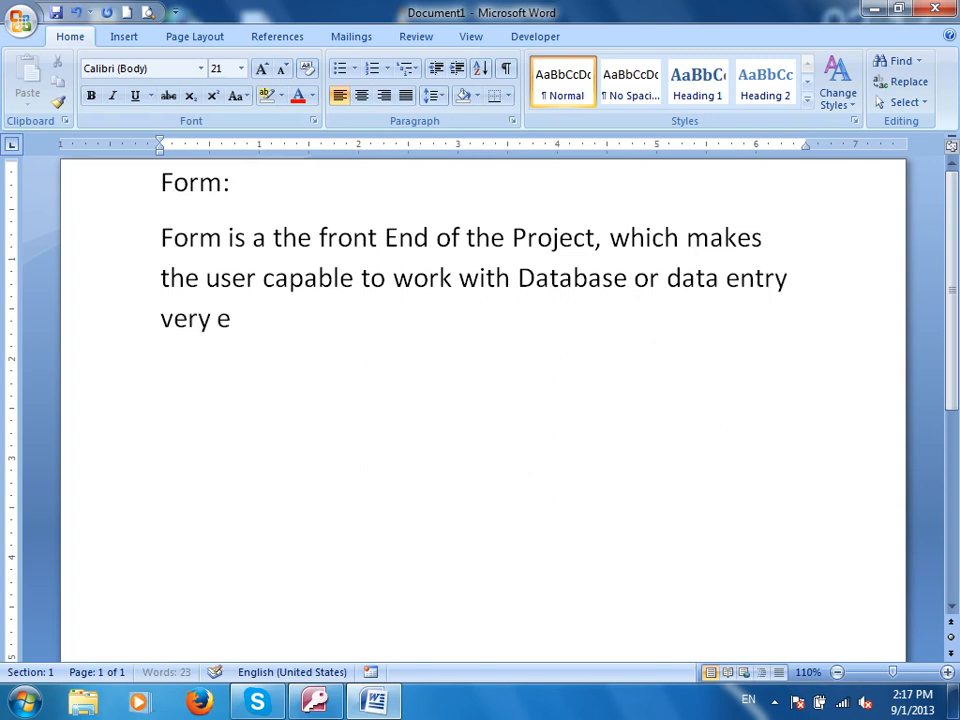
text(asily is called)
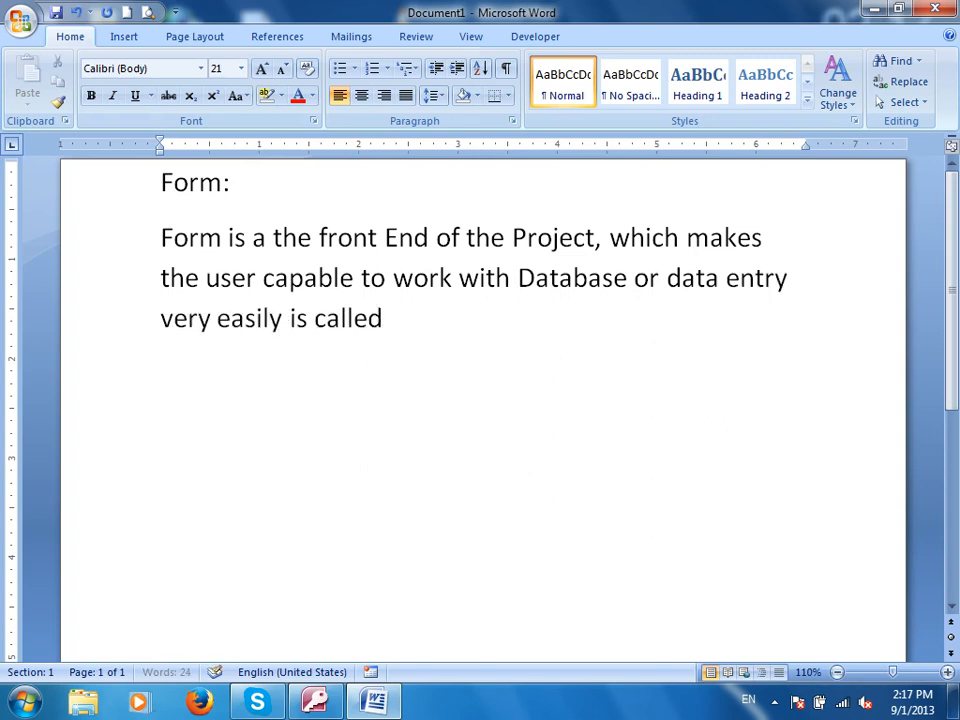
text( Front End.)
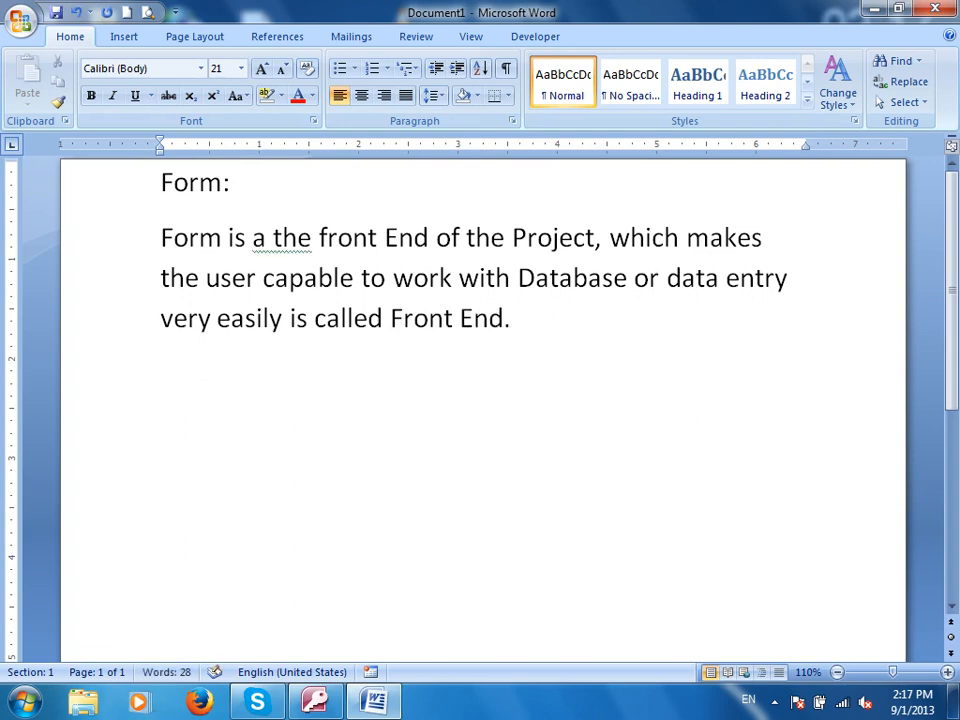
- Start new paragraphs below the definition and remove the stray "a" before "the front End" in its opening words
key(Return)
key(Return)
click(266, 238)
key(BackSpace)
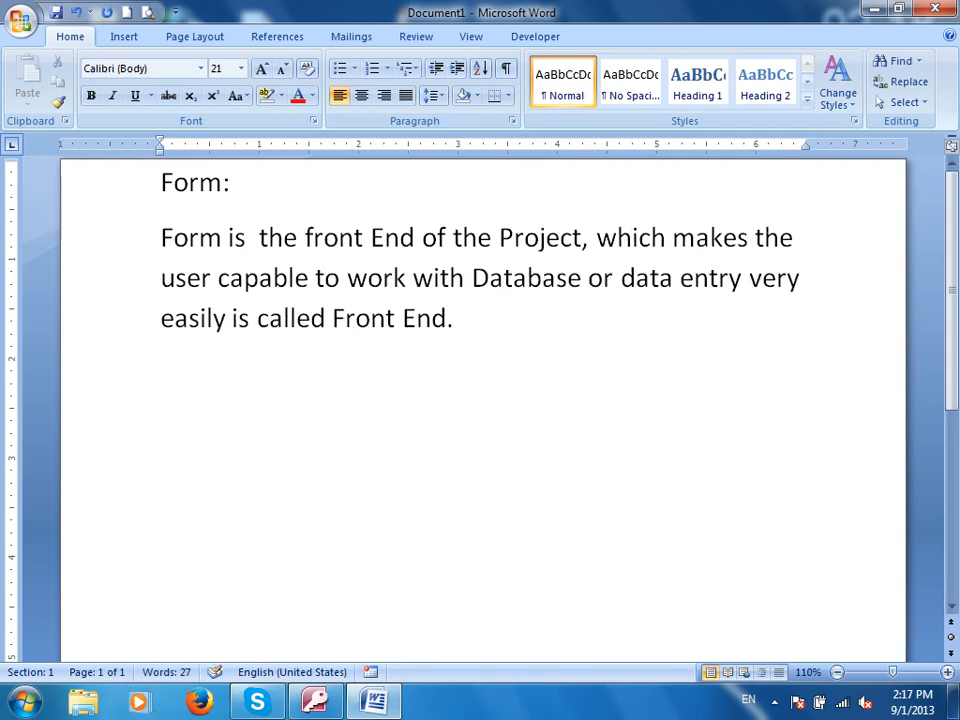
- Write "OR" on its own line below the first definition
click(521, 375)
text(For)
key(BackSpace)
key(BackSpace)
key(BackSpace)
text(OR)
key(Return)
- Begin a second definition below "OR" with "Form is a container for all objects of"
text(Form )
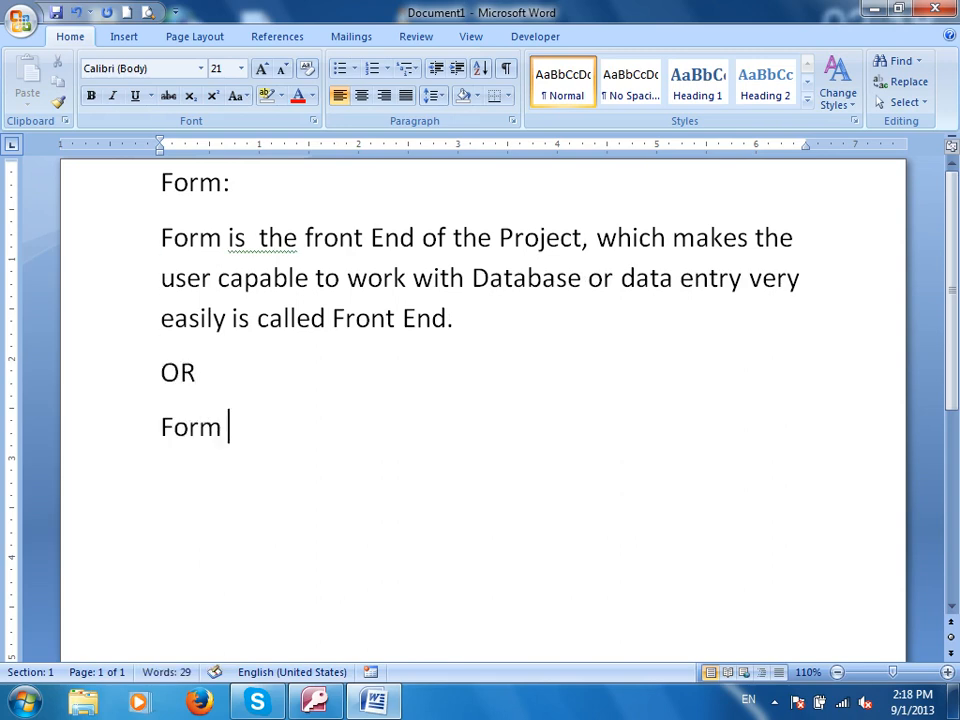
text(is a)
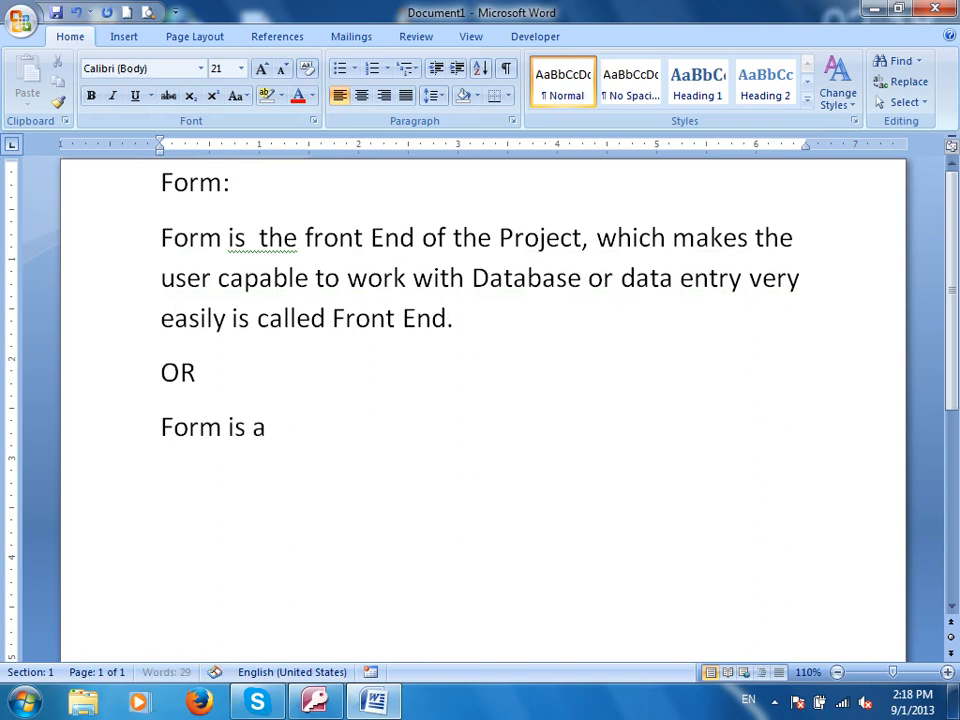
text( container for all ob)
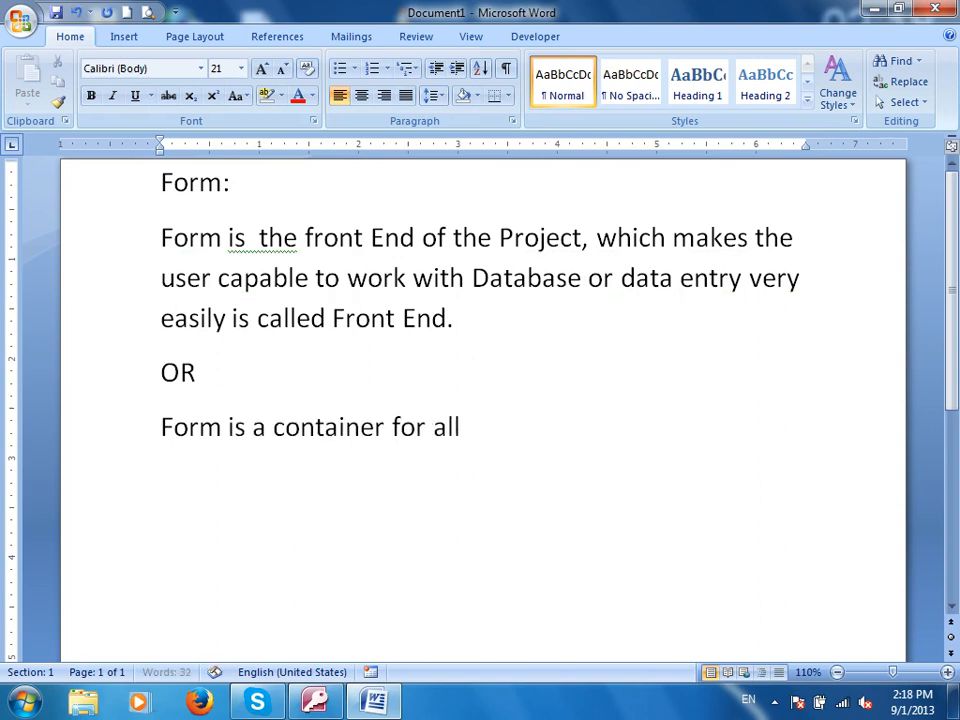
key(BackSpace)
text(objects of Micrsoot Acc)
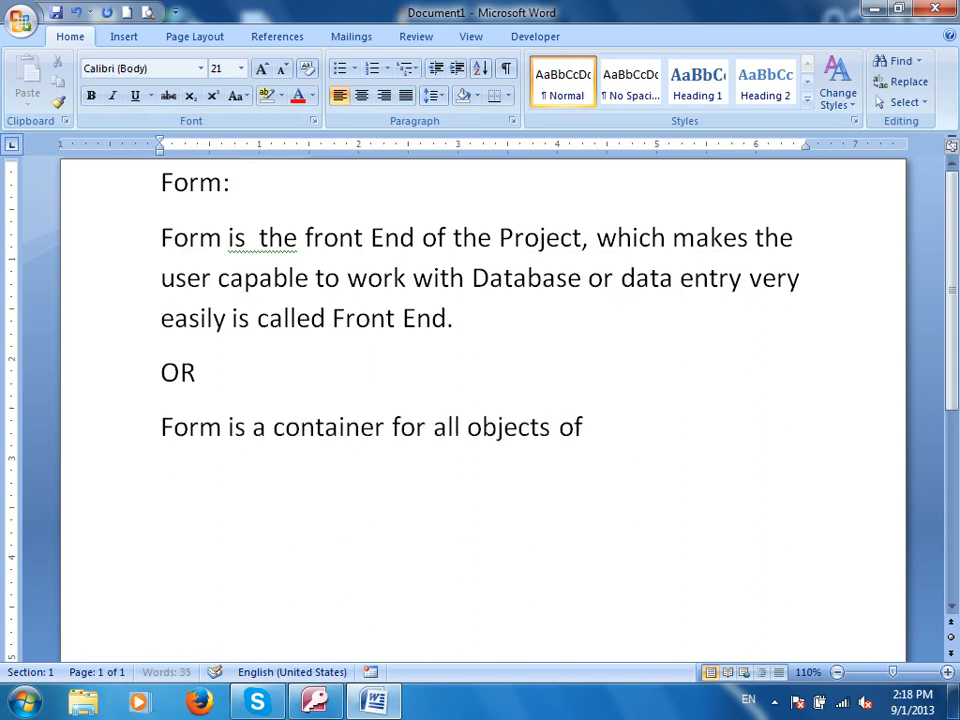
- Finish the second definition with "Microsoft Access.", correcting the misspelled product name
key(BackSpace)
key(BackSpace)
key(BackSpace)
key(BackSpace)
key(BackSpace)
text(ft Acc)
key(BackSpace)
key(BackSpace)
key(BackSpace)
key(BackSpace)
key(BackSpace)
key(BackSpace)
key(BackSpace)
key(BackSpace)
key(BackSpace)
text(osoft Access)
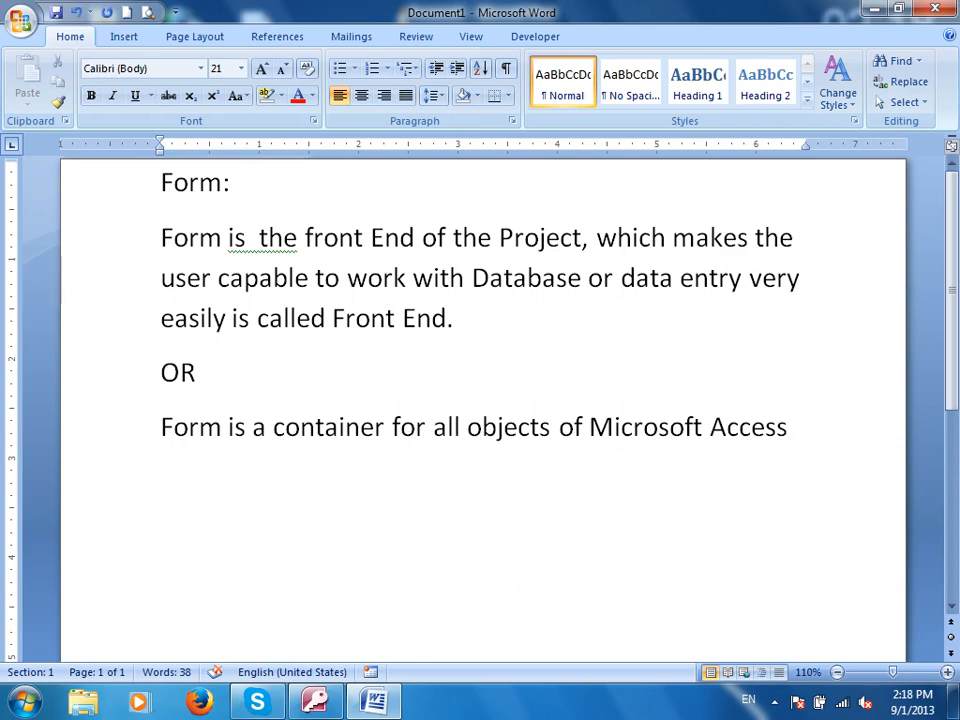
text(.)
- Add a new line reading "Objects or Controls or ActiveX Controls" below the second definition
key(Return)
text(Obj)
key(BackSpace)
text(jects or)
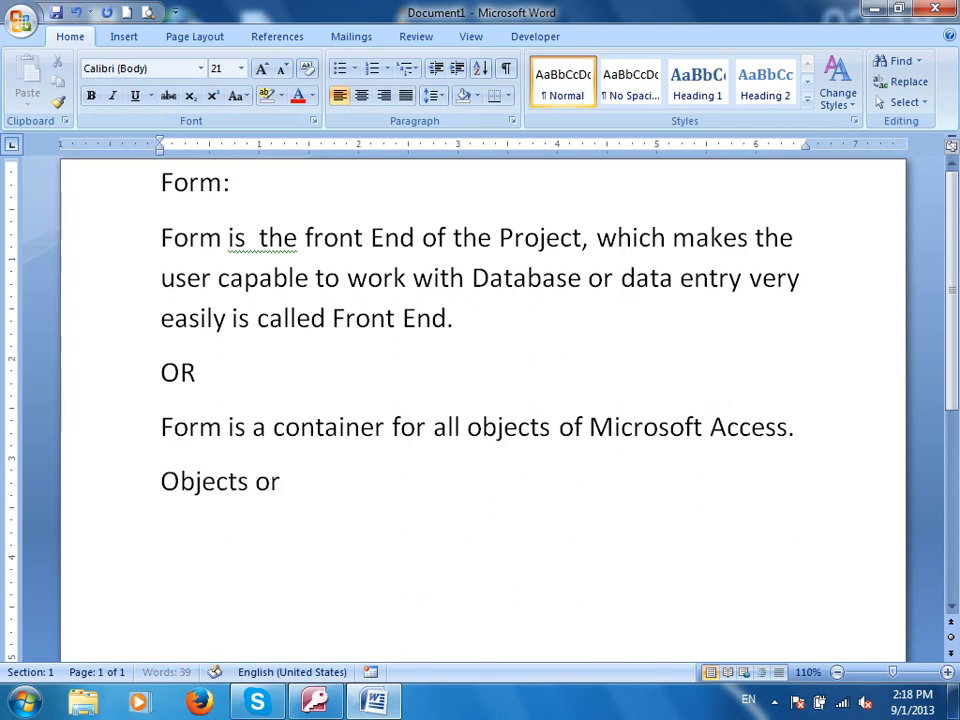
text( Controls o)
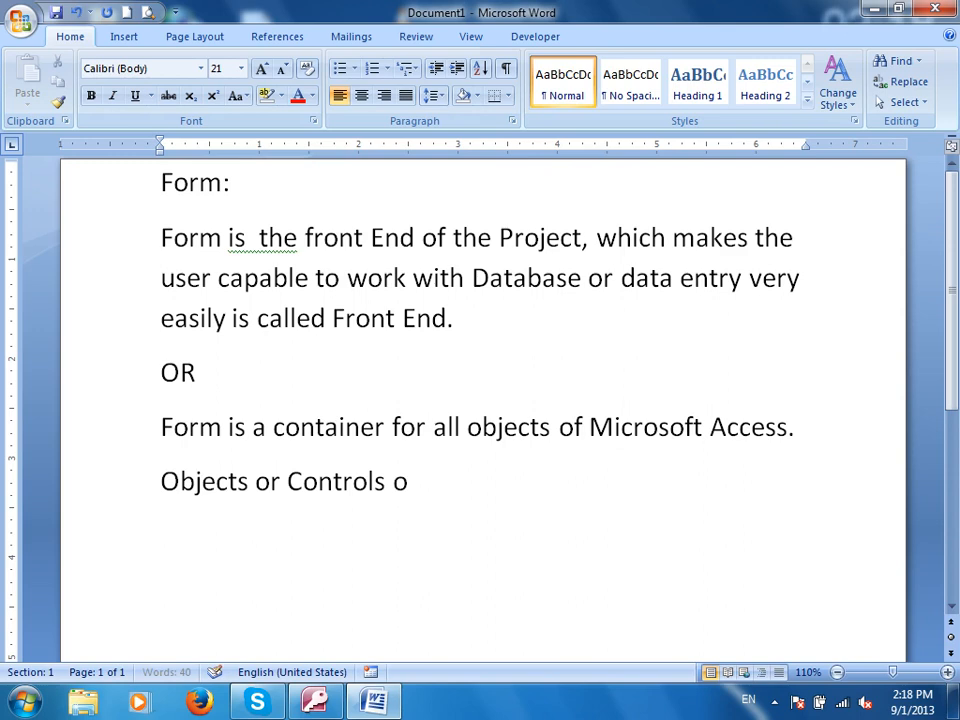
text(r ActiveX Controls)
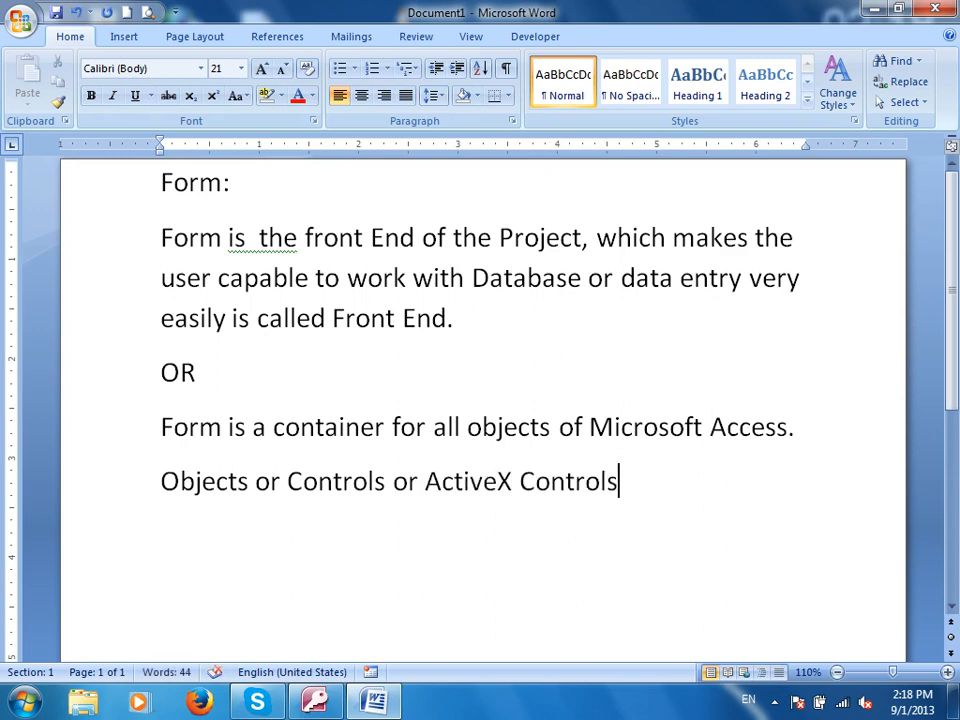
- Add the label "Example" on its own line below the ActiveX Controls line
key(Return)
text(example)
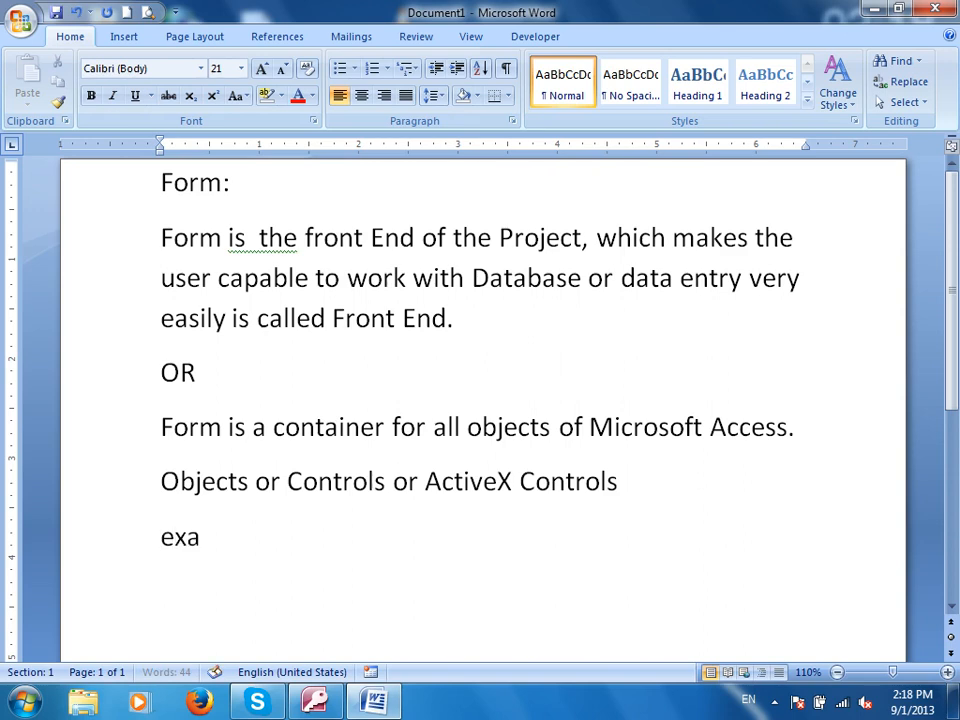
key(Return)
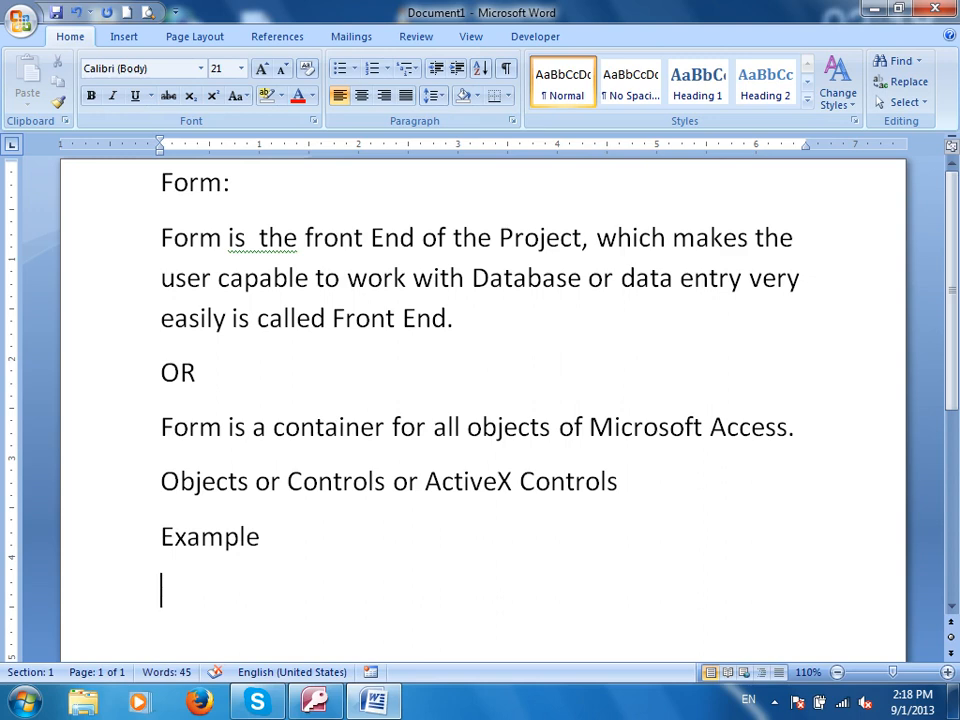
- List "Text Box, Combo Box, List Box, Command button" under "Example" without a closing period, and start a new line
text(Text Box,)
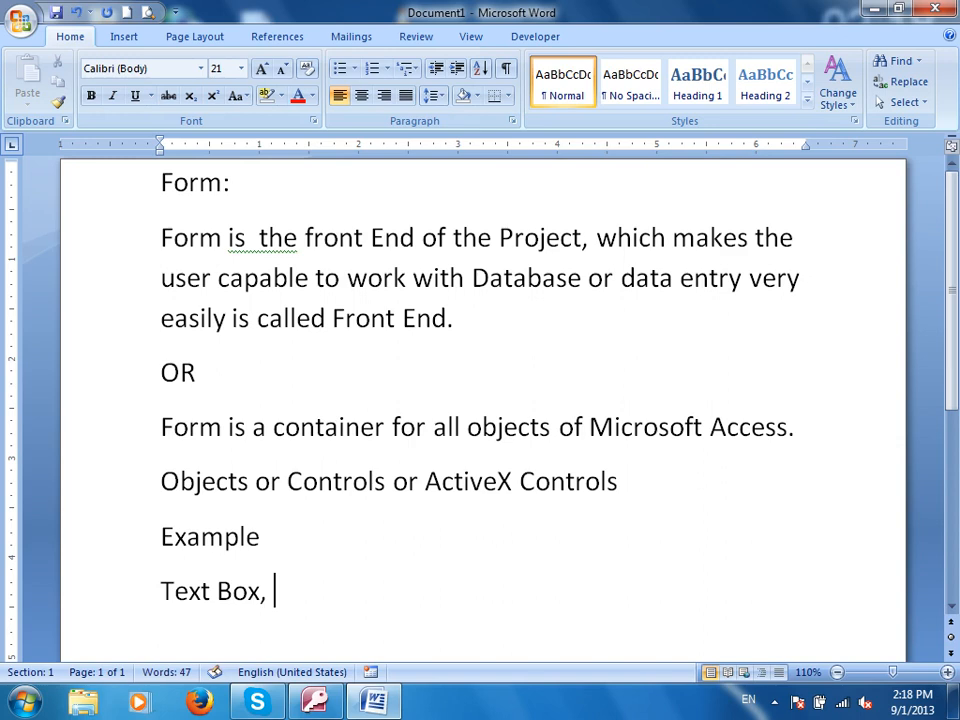
text( Comb)
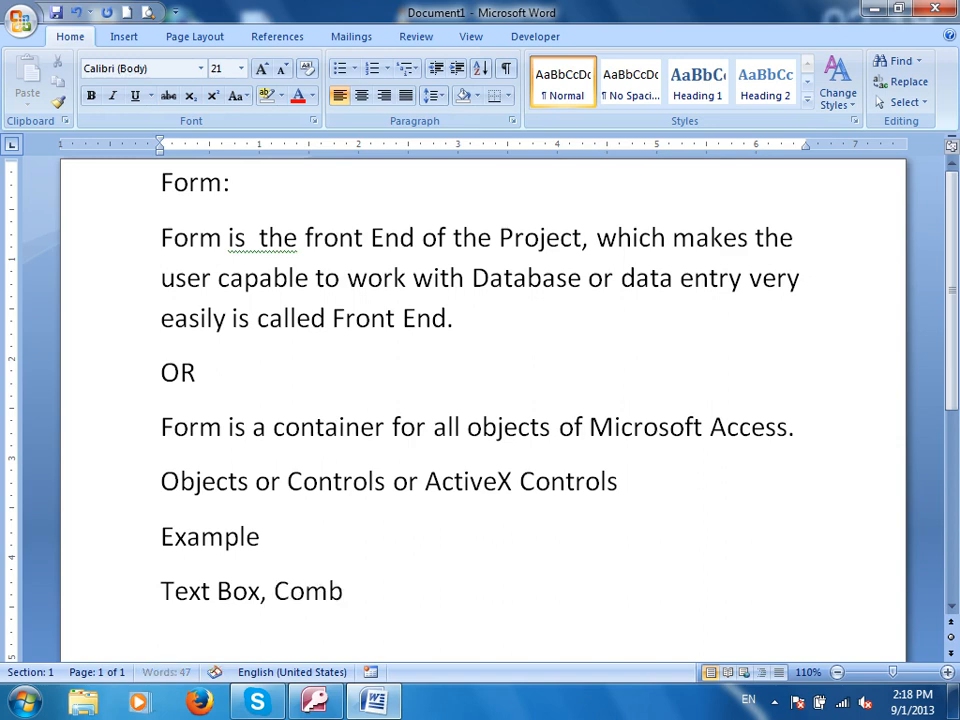
text(o Box, Te)
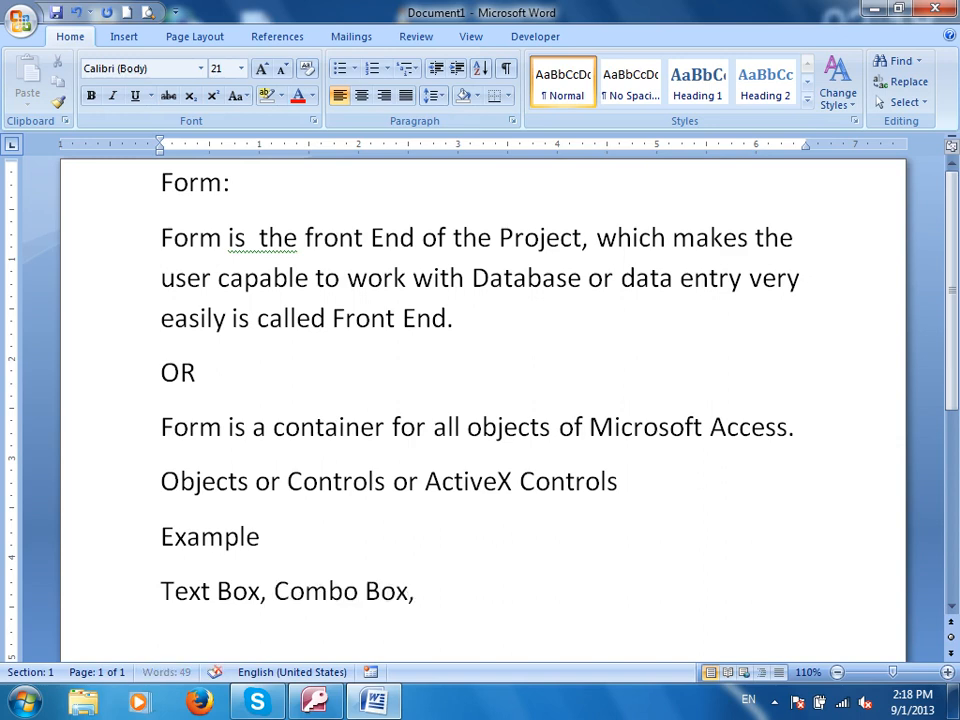
key(BackSpace)
key(BackSpace)
text(List Box, Command but)
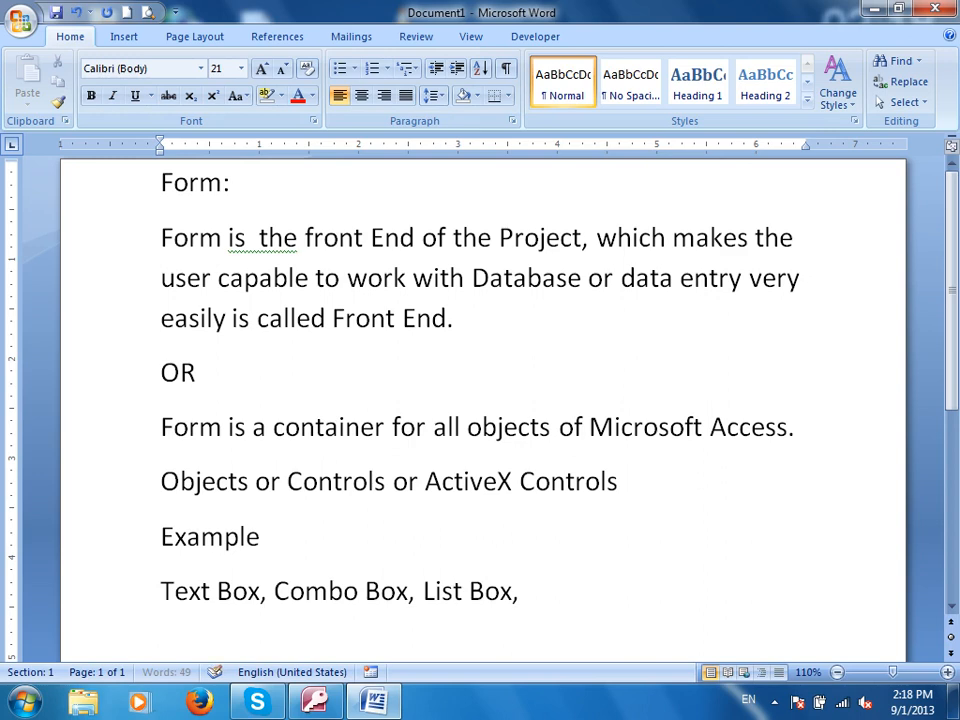
text(oto)
key(BackSpace)
key(BackSpace)
key(BackSpace)
text(ton.)
key(Return)
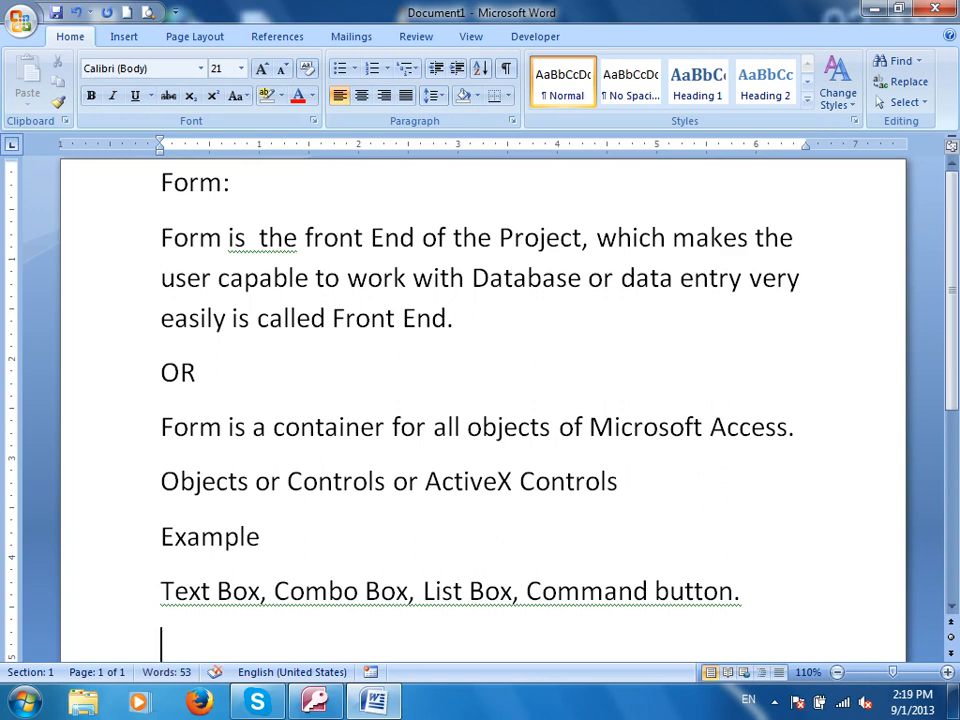
key(BackSpace)
key(BackSpace)
key(Return)
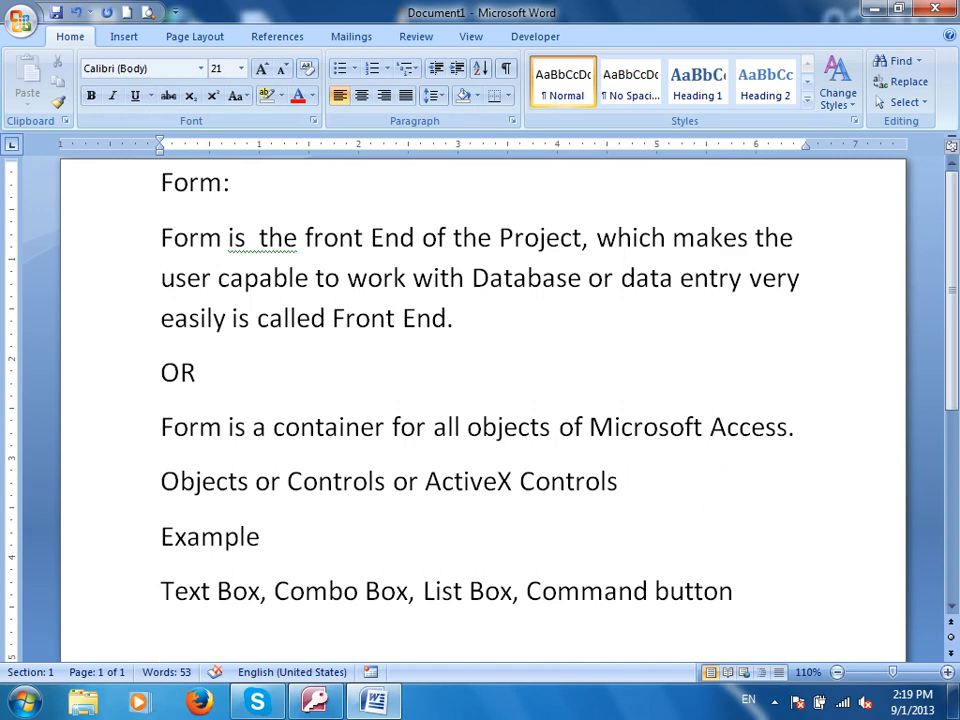
- Start a numbered list with "Standard Controls" as its first item
text(1. Standard Con)
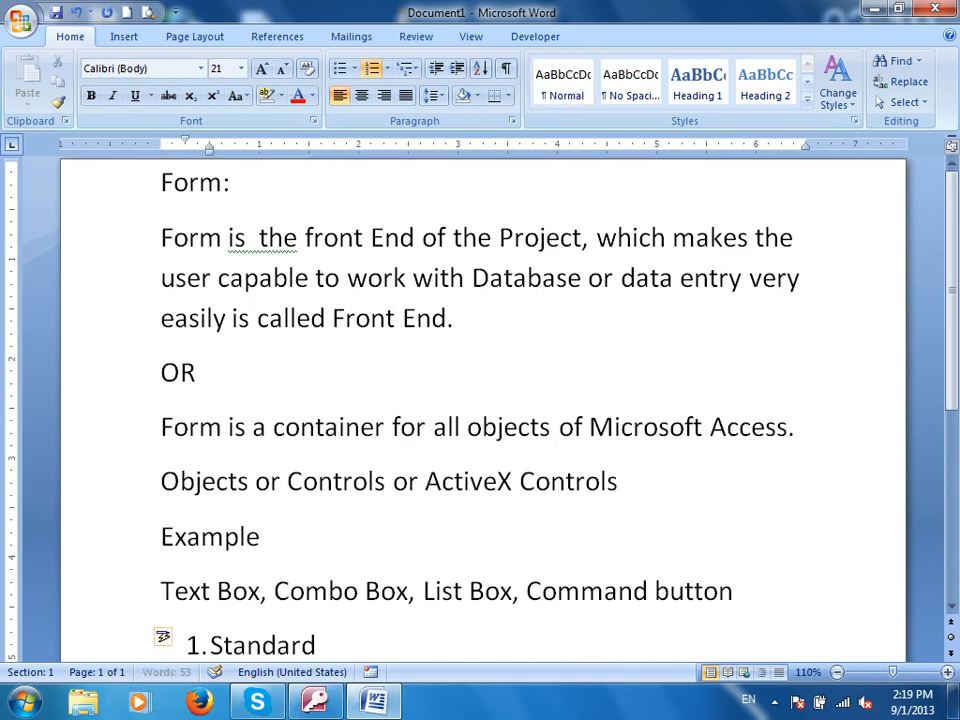
text(trols)
key(Return)
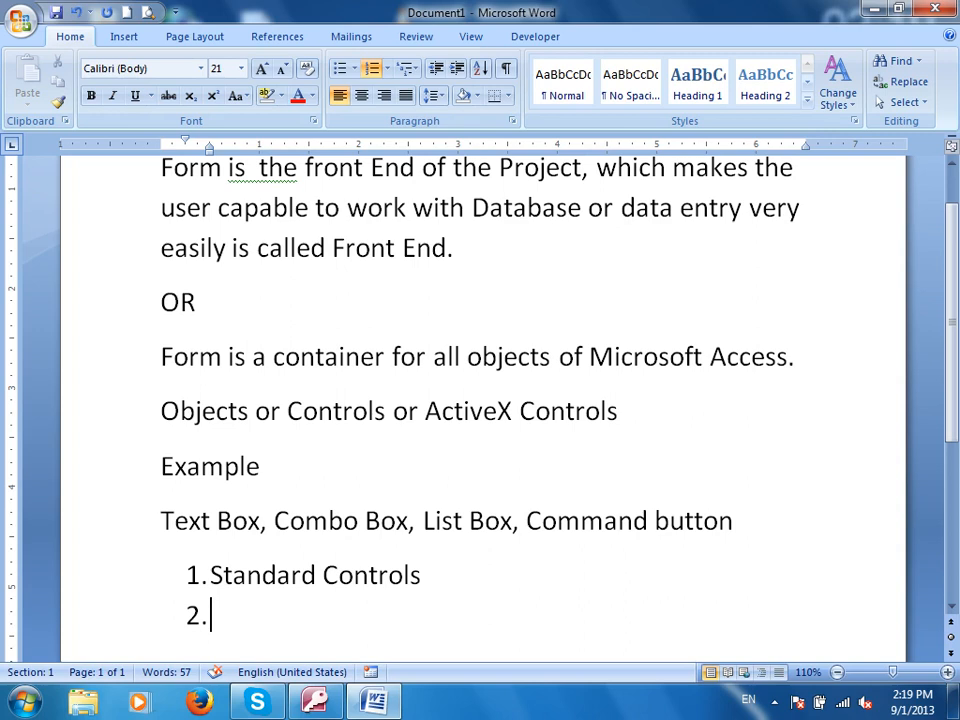
- Enter "Intrinsic Controls" as the second numbered item, followed by an opening parenthesis
text(Intrinc)
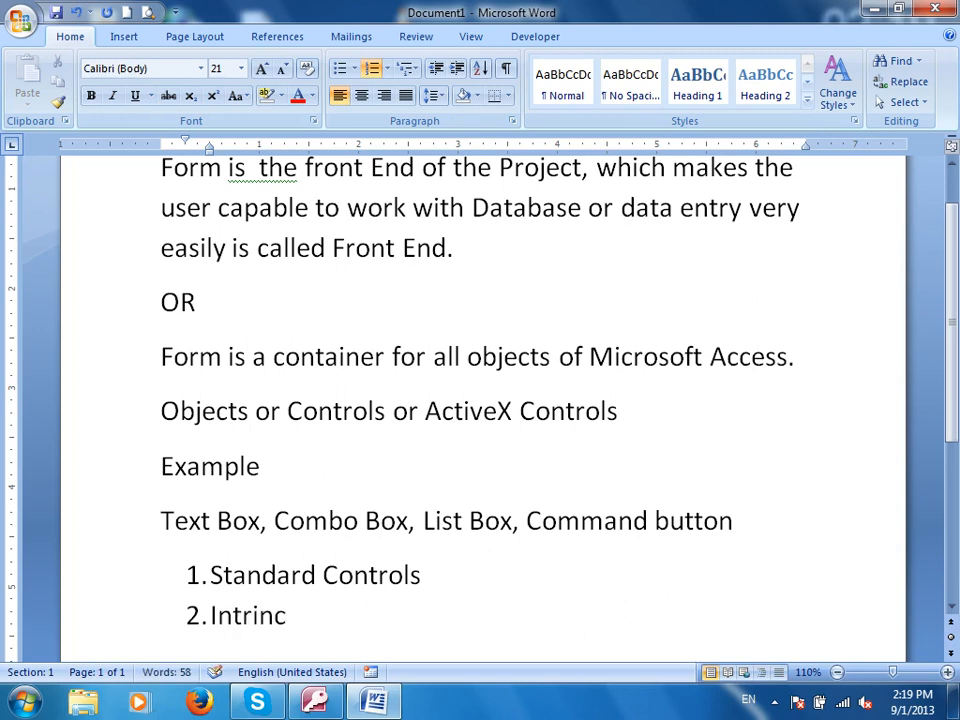
key(BackSpace)
key(BackSpace)
text(nsic Controls ()
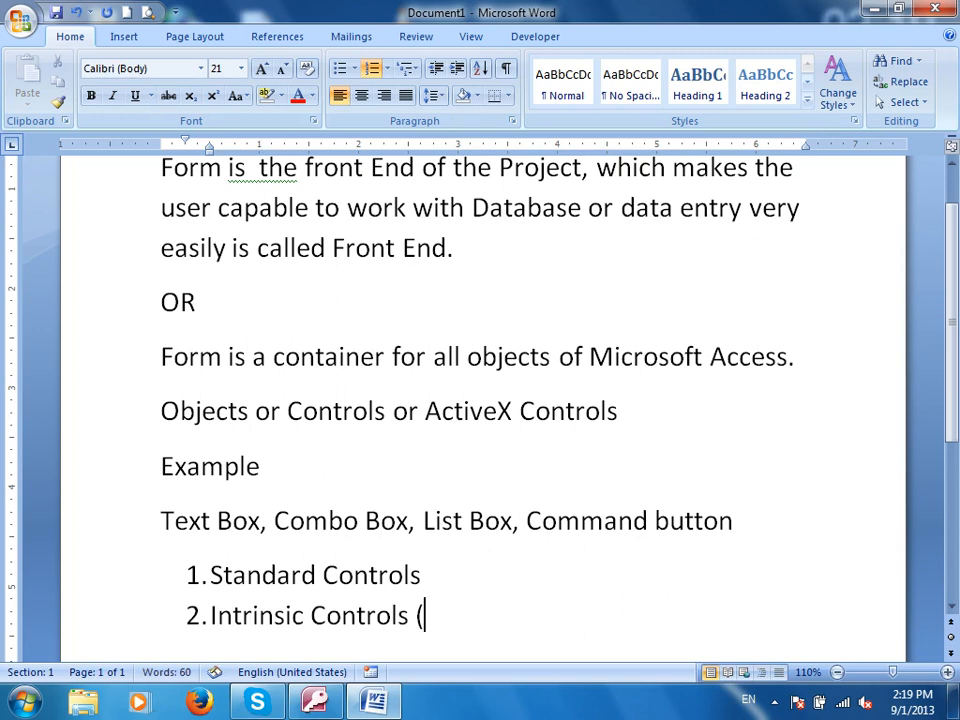
- Complete the parenthesis with "Those controls which we install or download from other sources is called Intrinsic Controls)" and end the numbered list
text(Those contr)
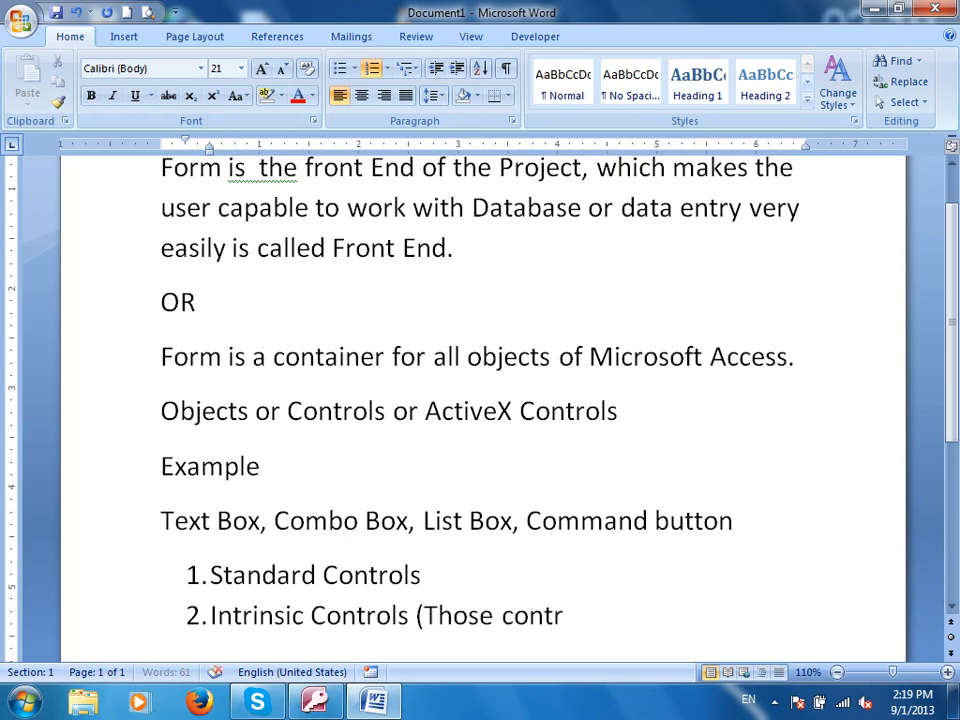
text(ols which we i)
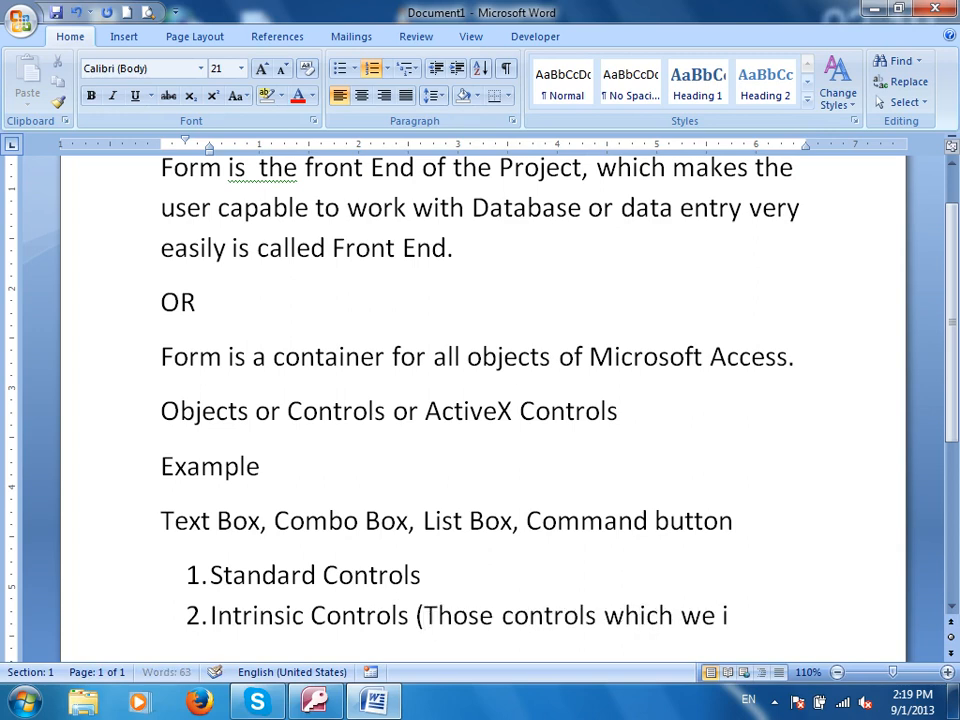
text(nstall or down)
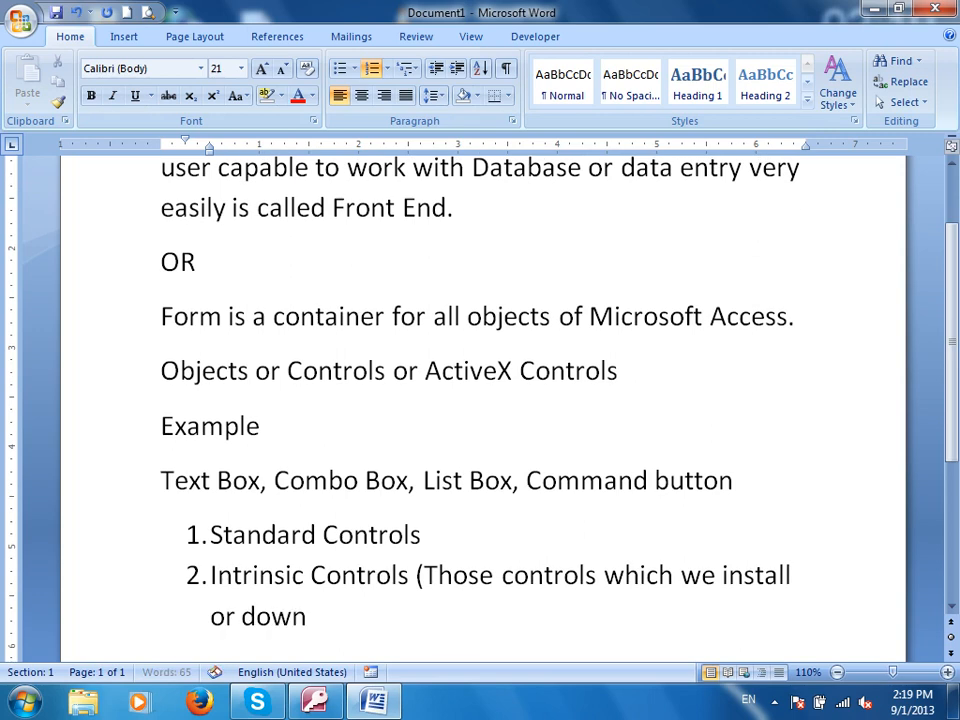
text(load from other sour)
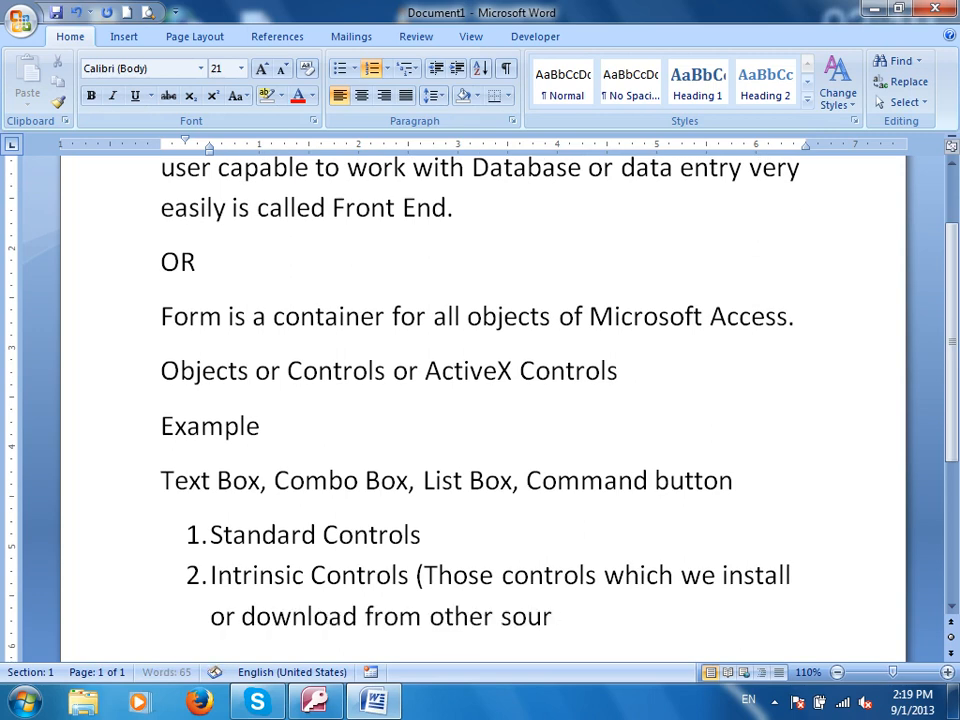
text(ces is called I)
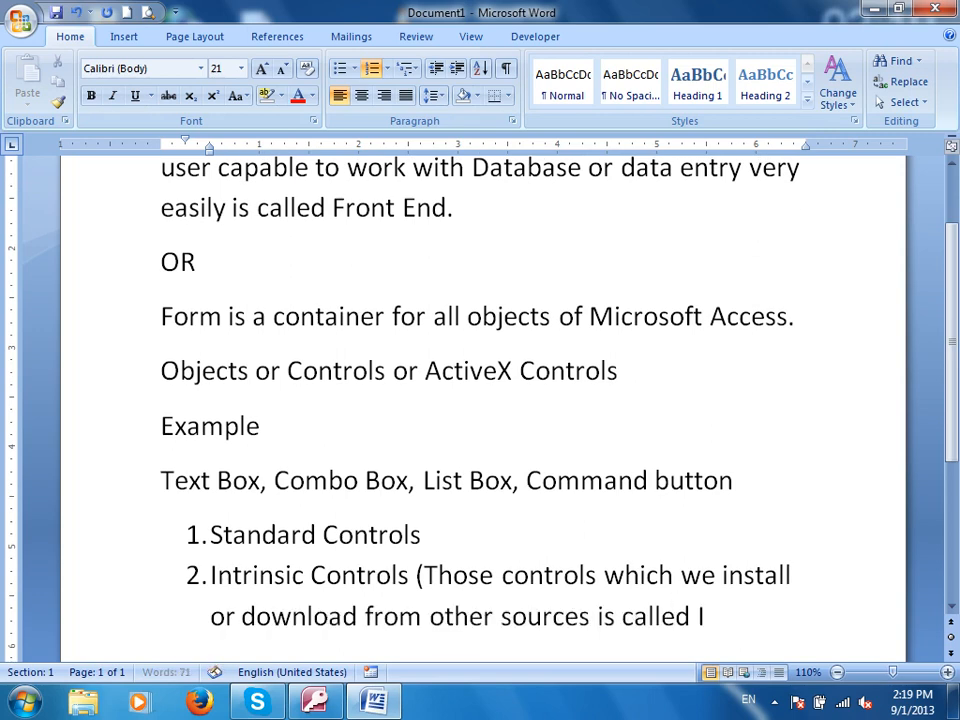
text(ntrinsi)
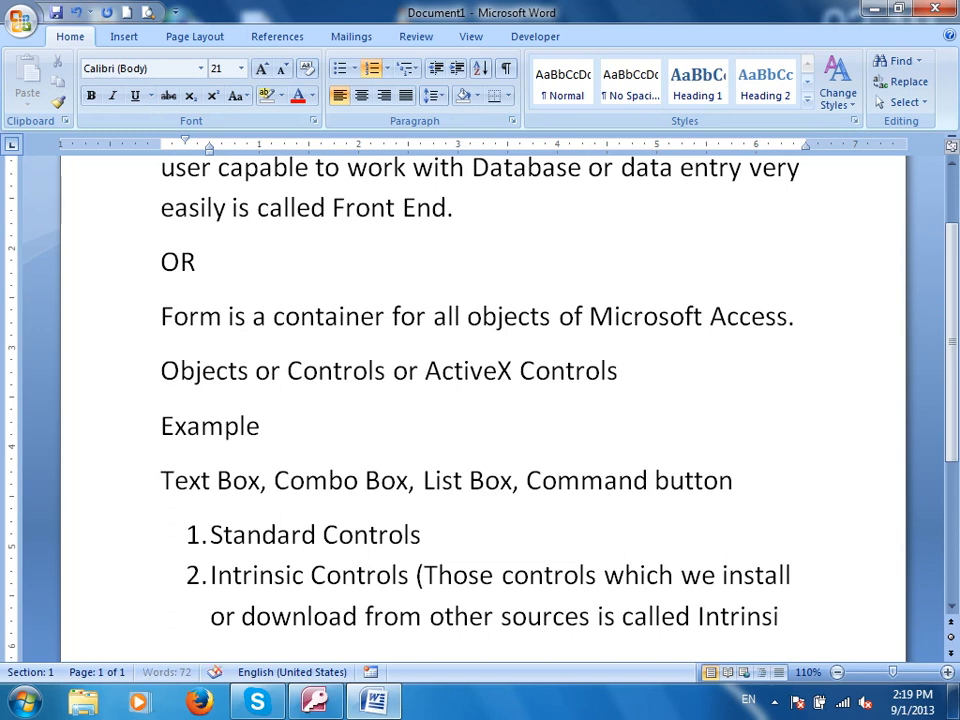
text(c Controkls)
key(BackSpace)
key(BackSpace)
key(BackSpace)
text(ls))
key(Return)
key(Return)
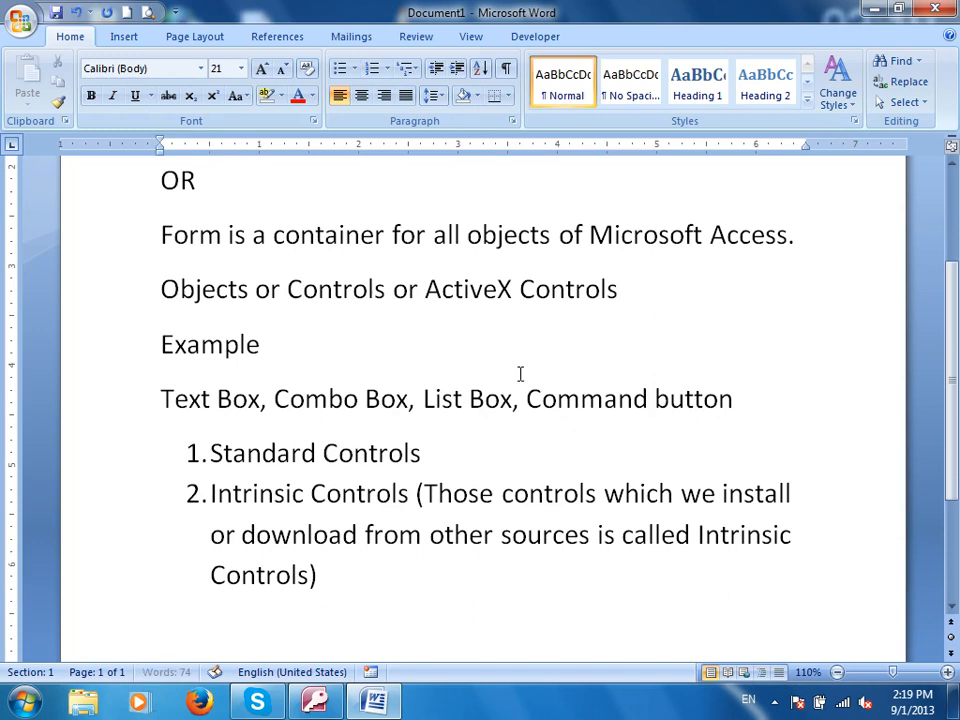
- Save the document to the Desktop as Form.docx
key(ctrl+s)
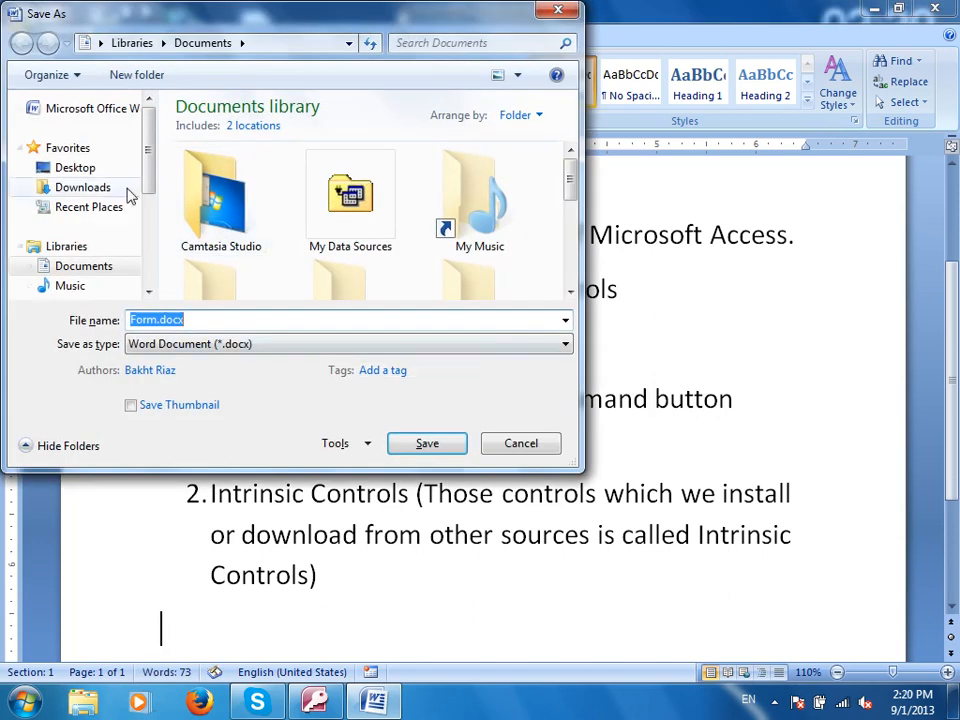
click(88, 168)
click(427, 444)
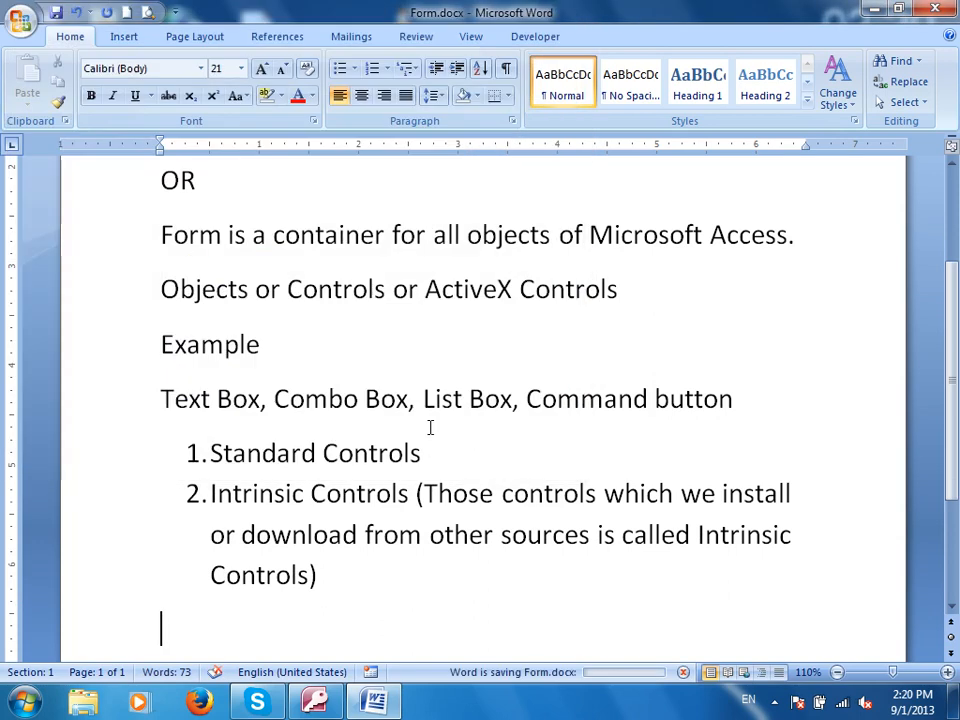
- Add the line "Table →Form" below the numbered list, using an arrow symbol between the words
text(Table )
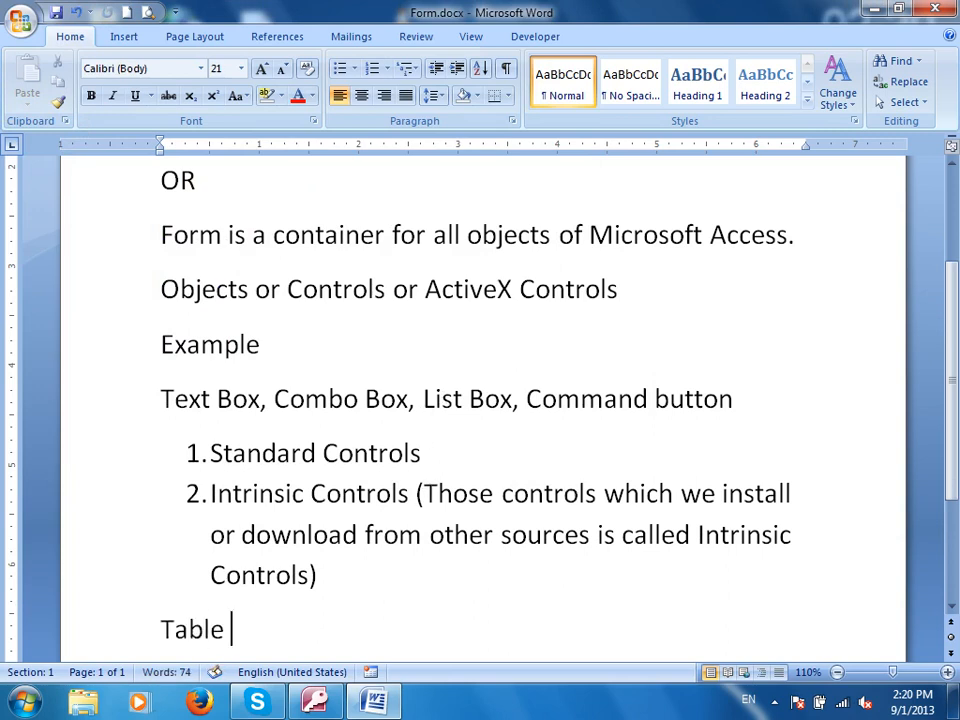
text(-->Form)
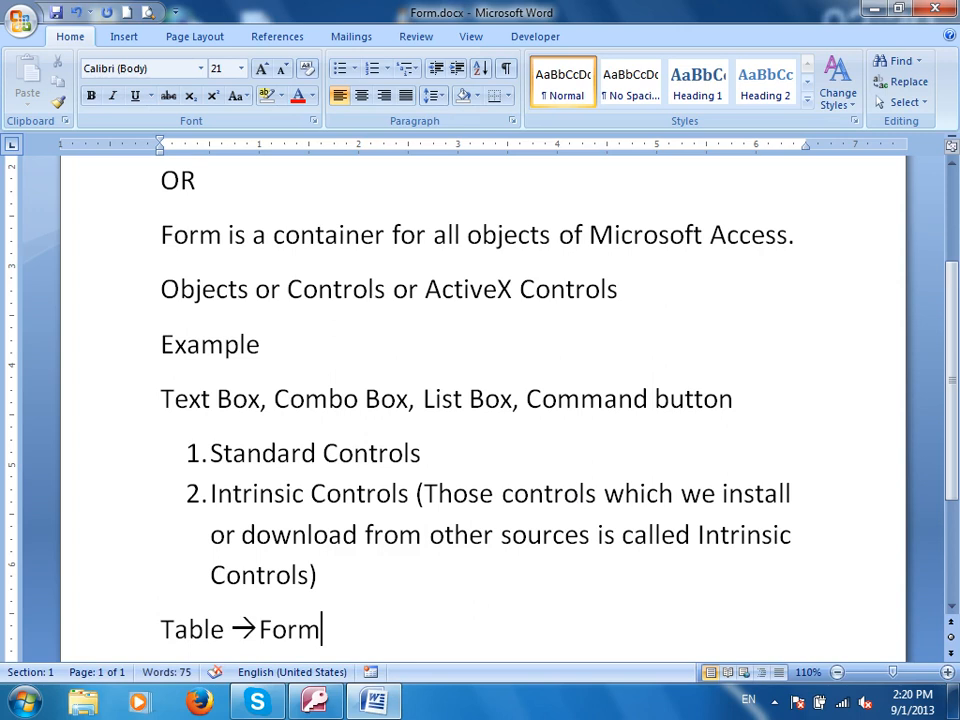
key(Return)
- Add the line "Table (Back End )→Form(Front End)" below the Table →Form line
text(Table =)
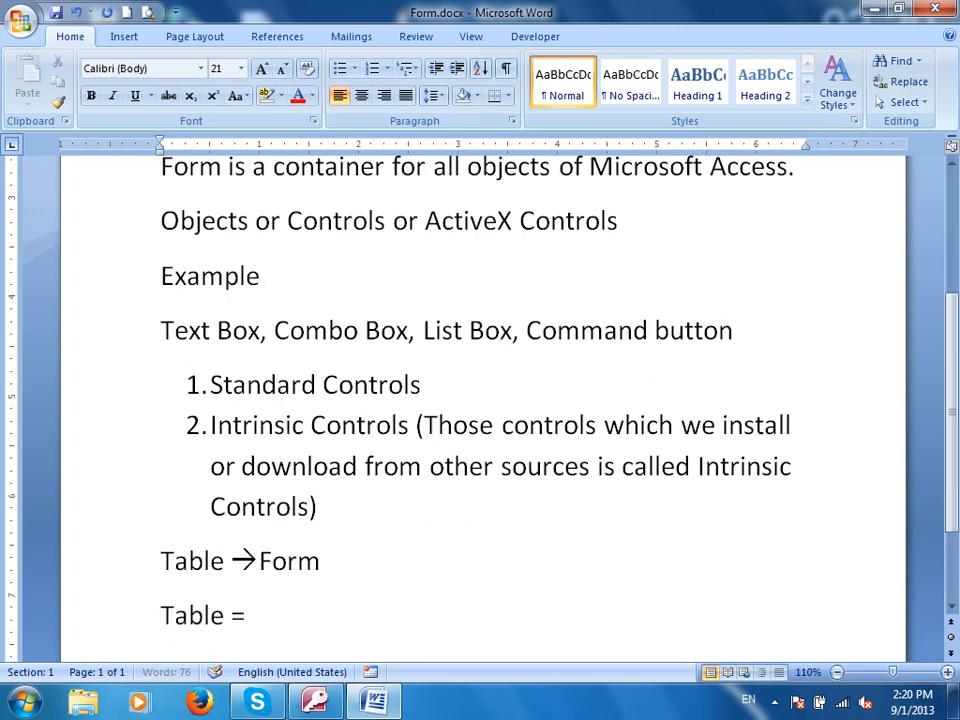
key(BackSpace)
text((Back End --)
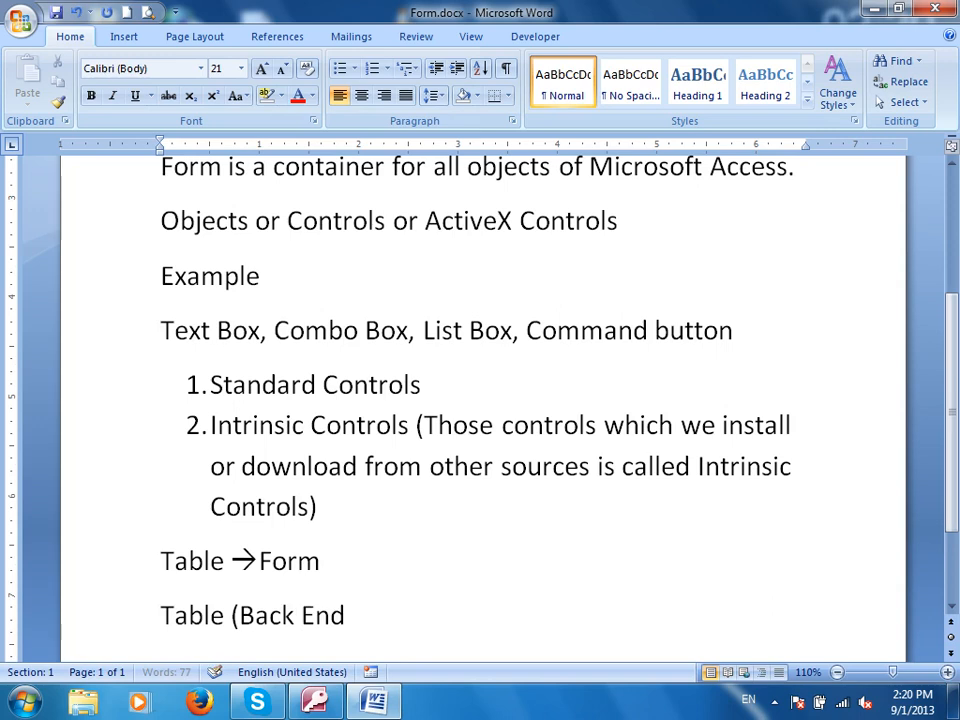
key(BackSpace)
key(BackSpace)
text()-->Form)
text((Front End))
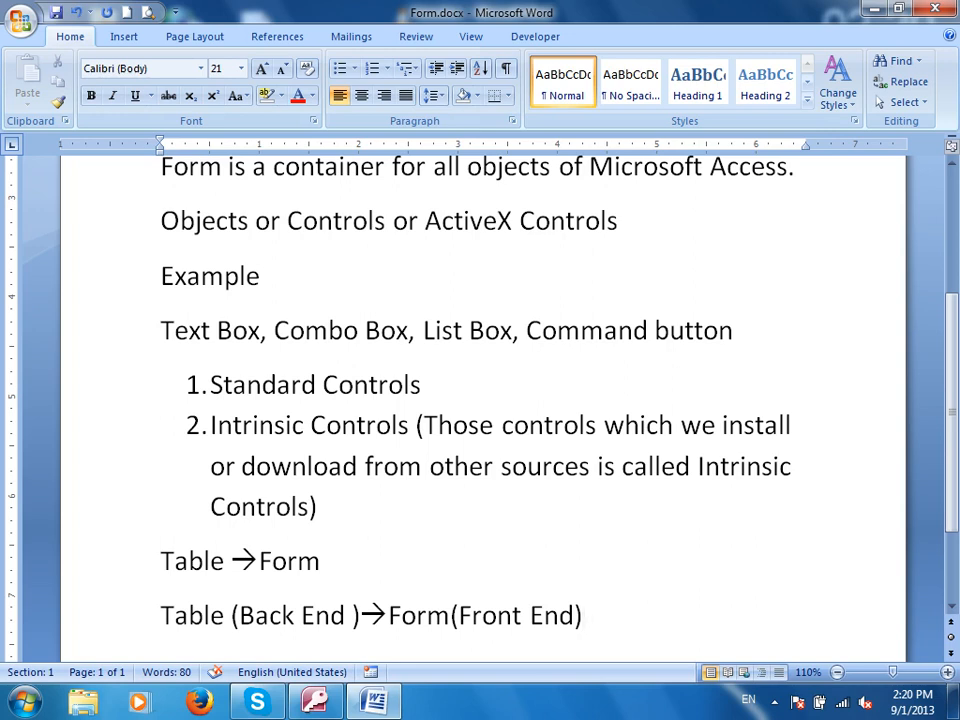
- Save the notes document and close it
key(ctrl+s)
scroll(483, 561, up, 5)
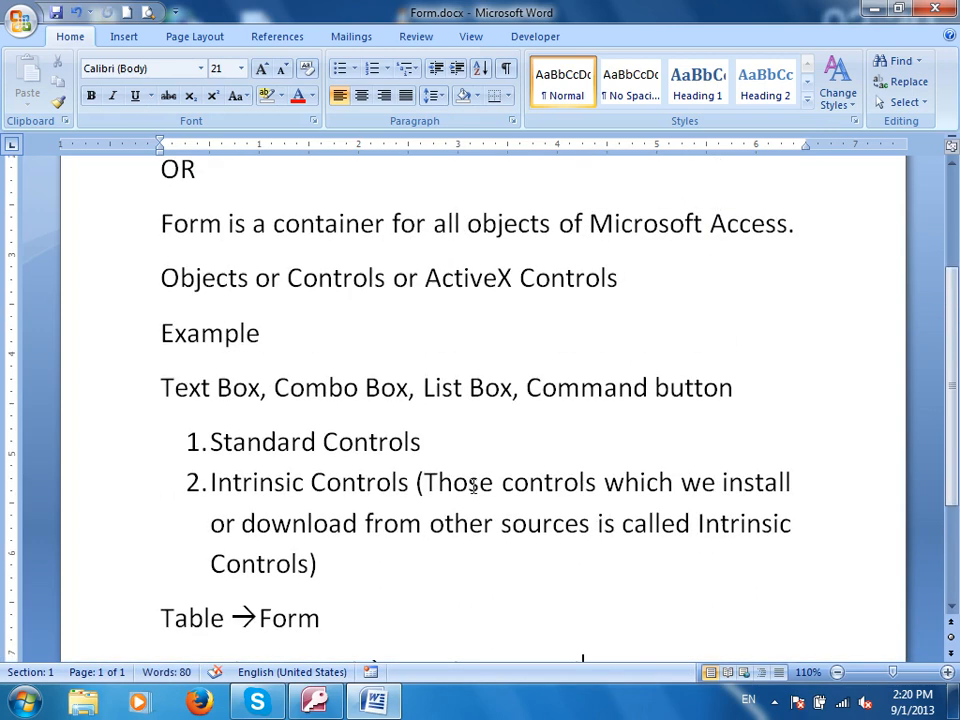
scroll(440, 505, down, 1)
scroll(506, 429, up, 1)
click(935, 9)
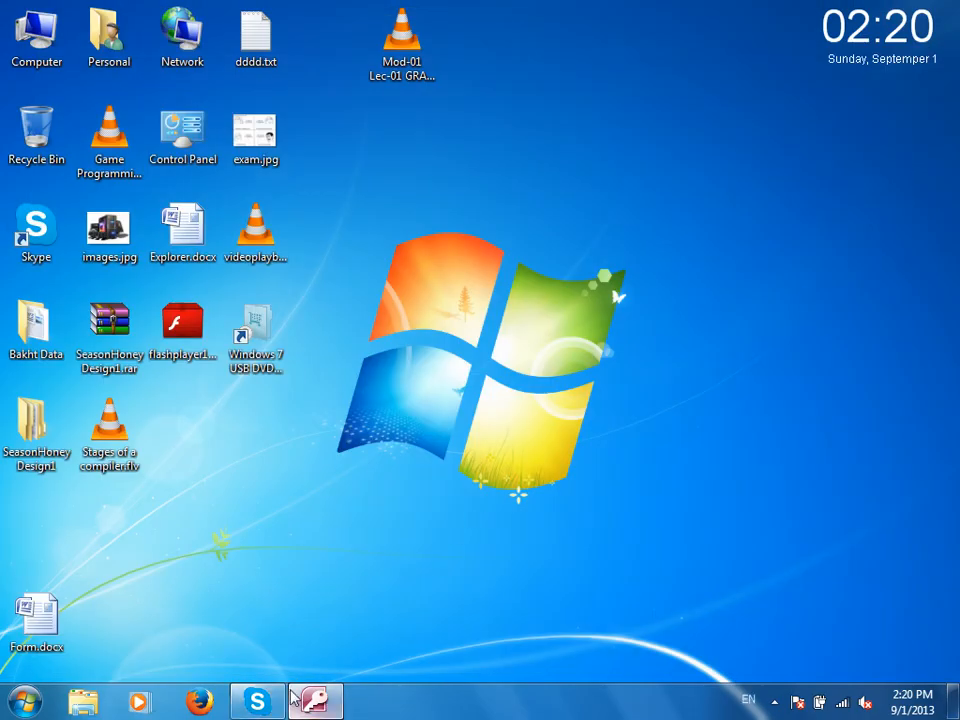
- Switch to Microsoft Access and close the Windows Help and Support window
click(336, 701)
key(ctrl+w)
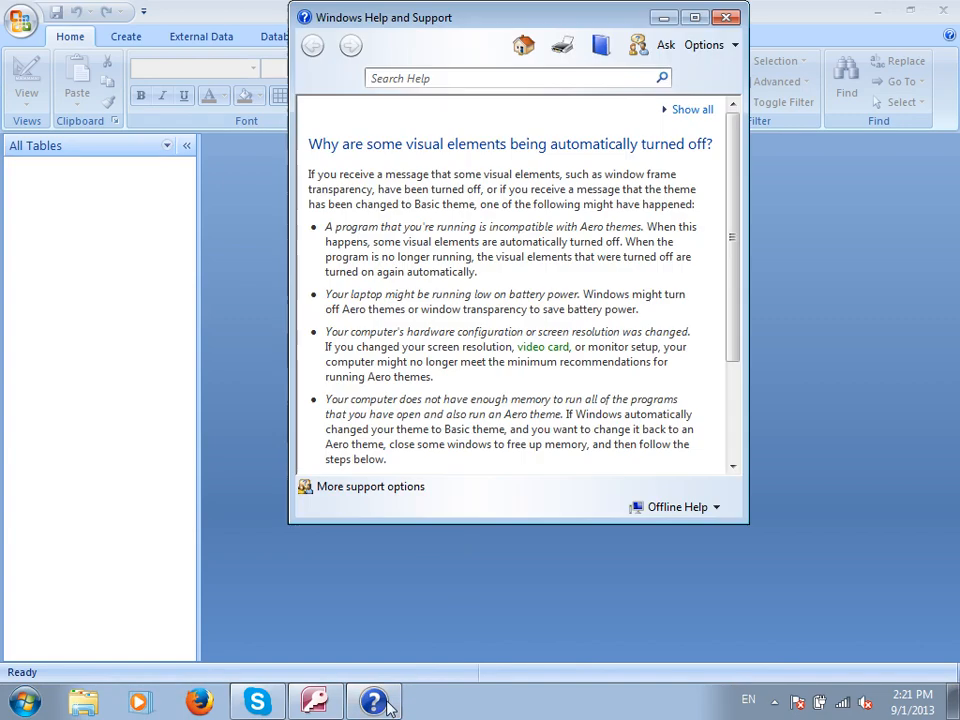
click(726, 17)
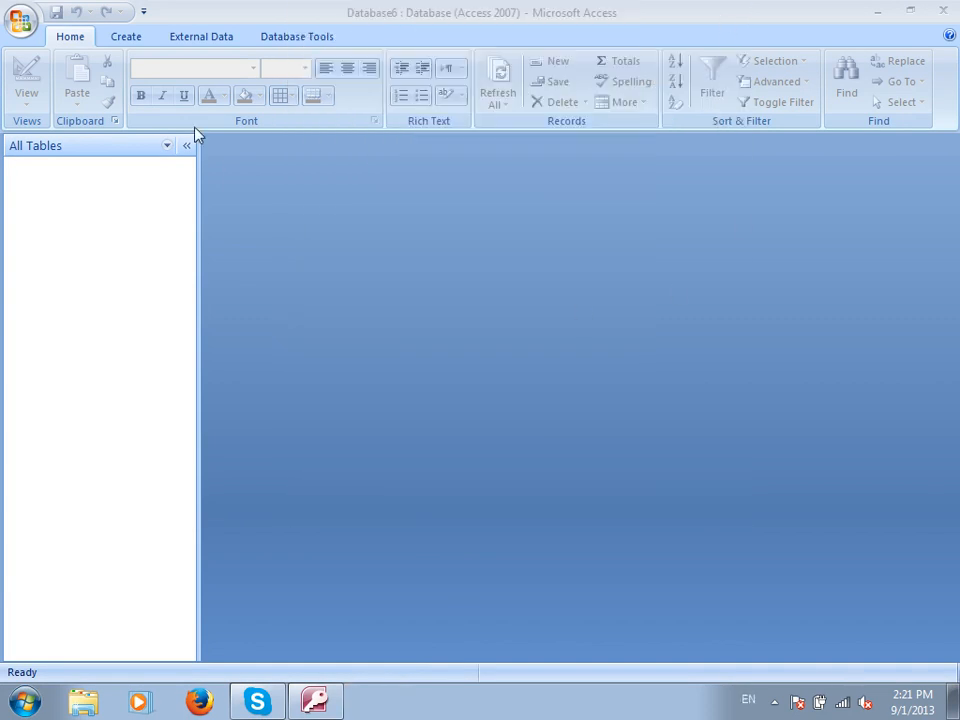
- Create a new table in Design view with StdName and Address as Text fields
click(126, 38)
click(183, 88)
text(StdName)
key(Return)
key(Return)
key(Return)
text(Address)
key(Return)
key(Return)
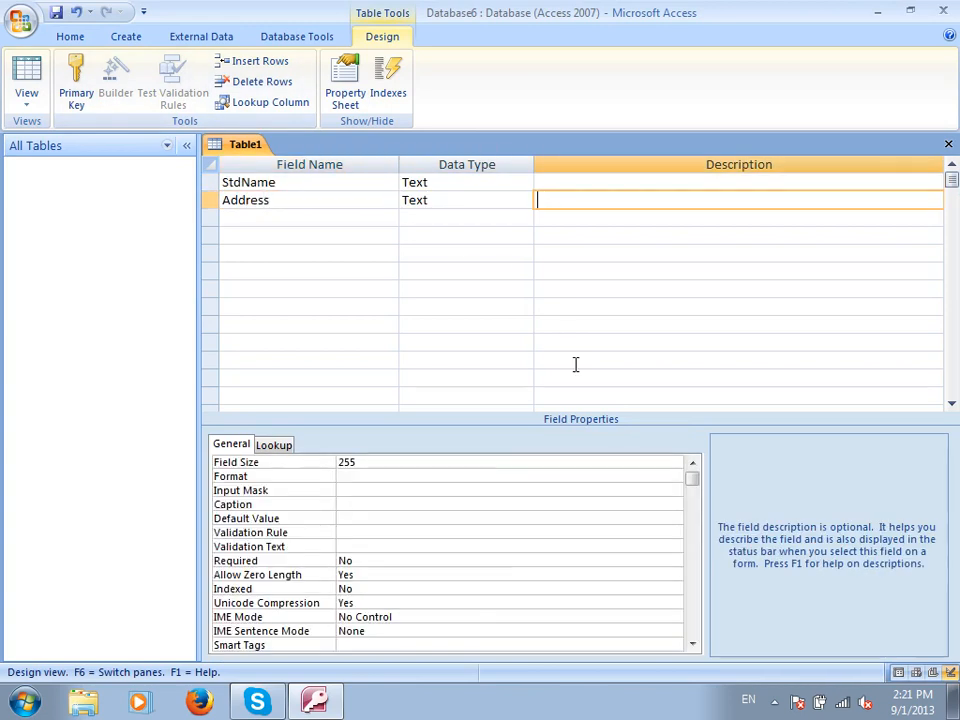
key(Return)
- Add a third Text field named CourseTitle to the table
text(Ad)
key(BackSpace)
key(BackSpace)
text(CourseTitle)
key(Return)
key(Return)
key(Return)
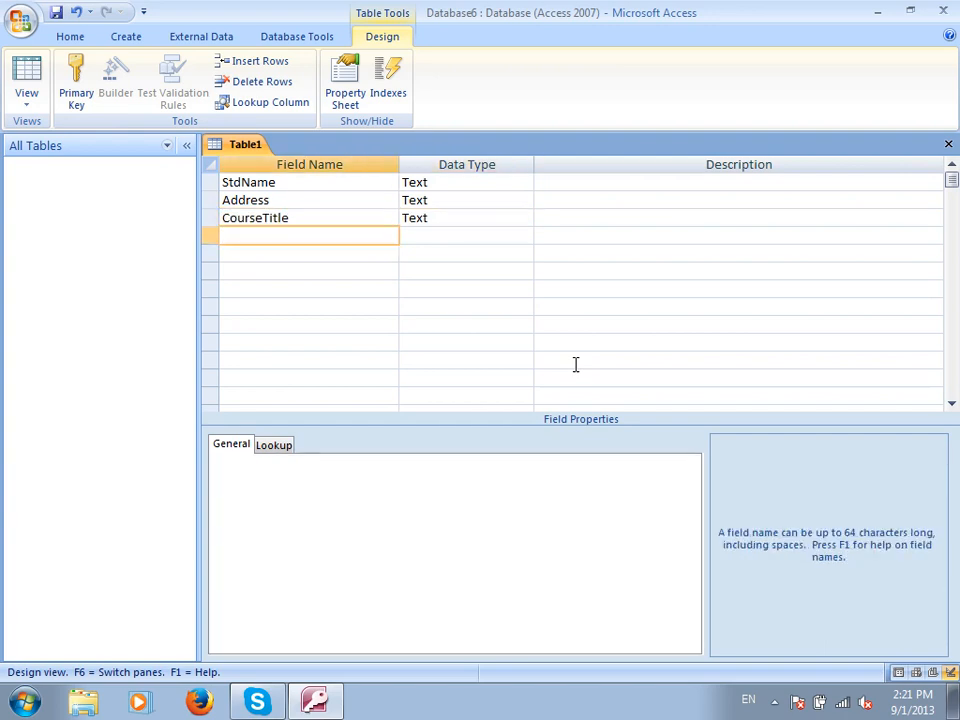
- Add a fourth Text field below CourseTitle and name it CountryName
text(CompanyName)
key(Return)
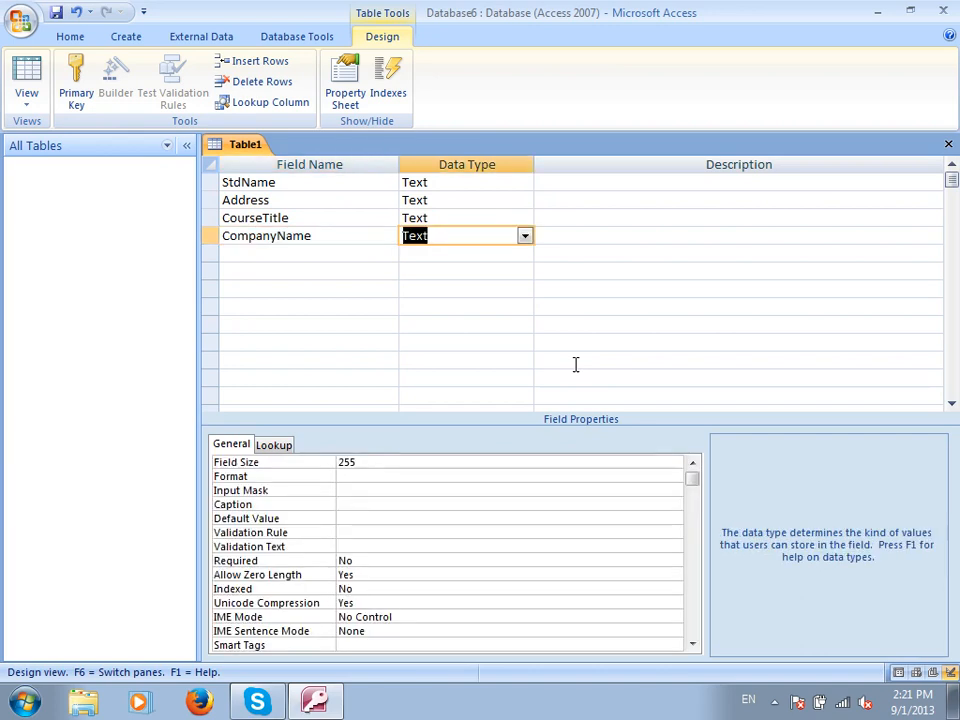
key(shift+Tab)
text(CountryNa)
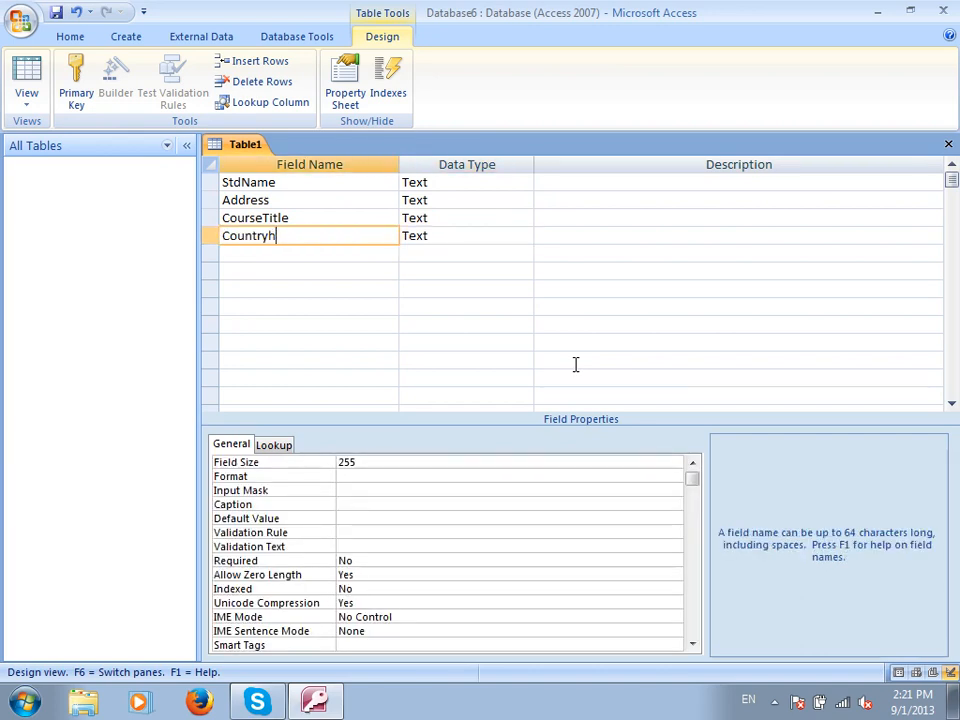
key(BackSpace)
key(BackSpace)
text(Name)
key(Return)
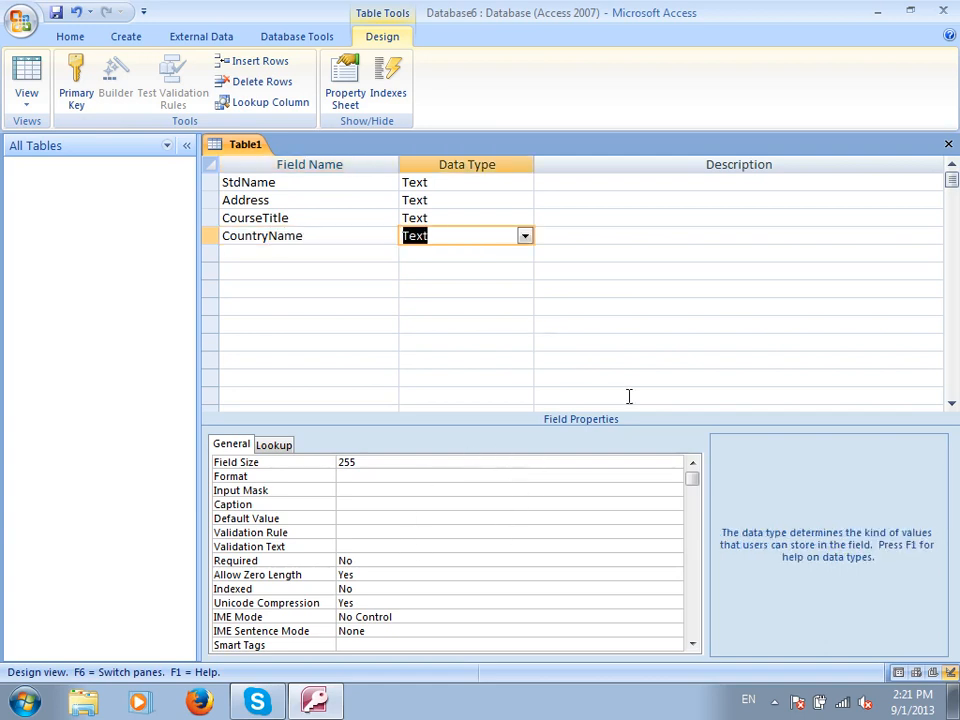
- Close the table design, saving the table as StdInfo with an automatically created primary key
click(948, 144)
click(413, 398)
text(stdInfo)
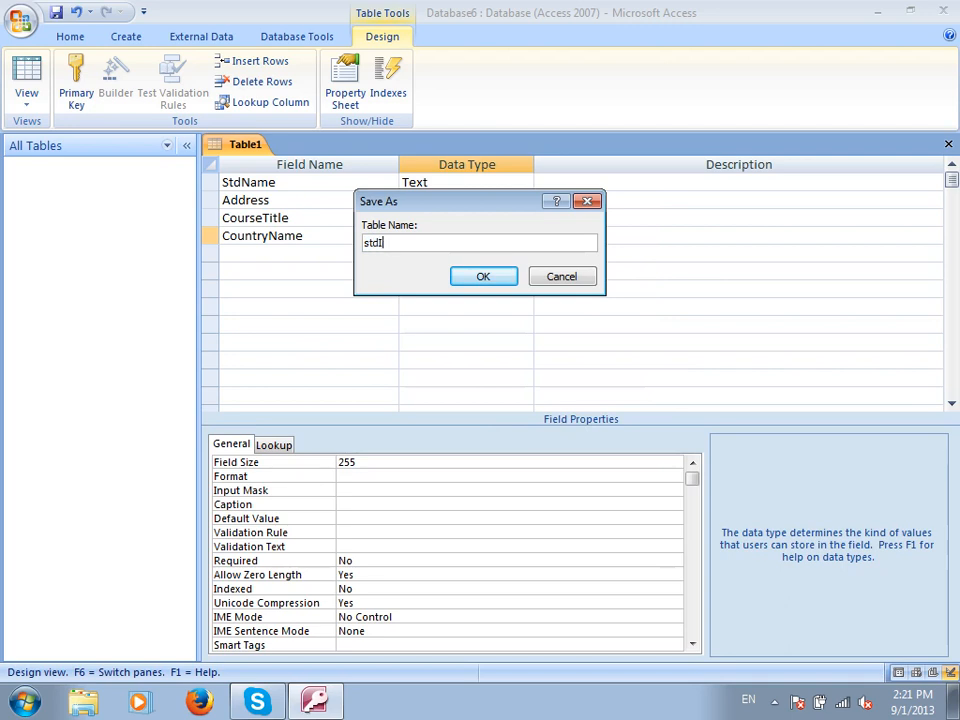
key(shift+Home)
text(StdInfo)
click(488, 279)
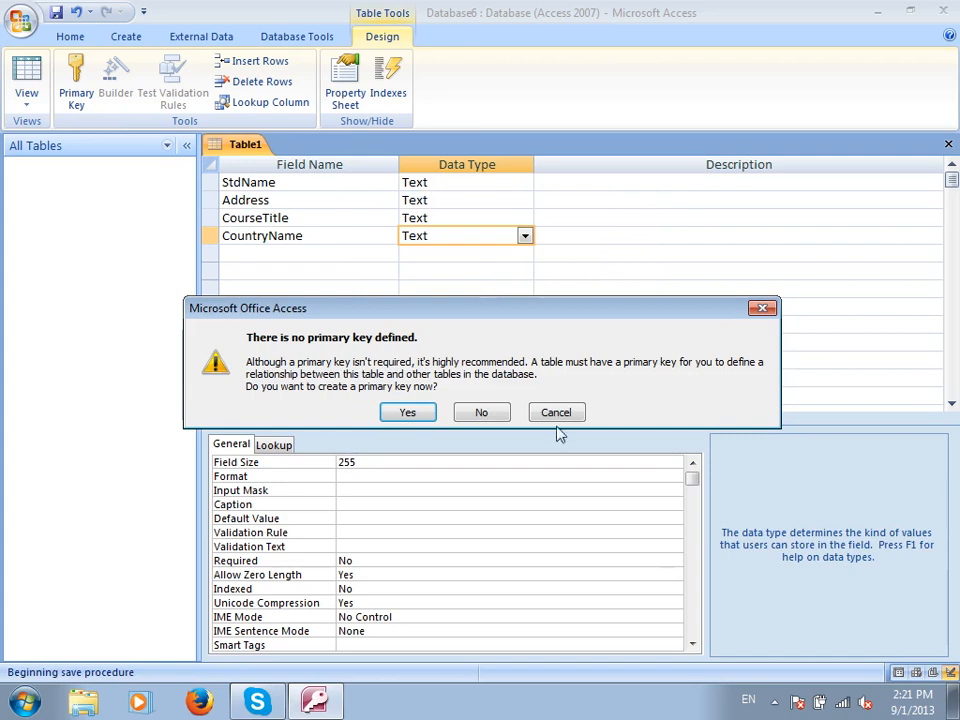
click(434, 419)
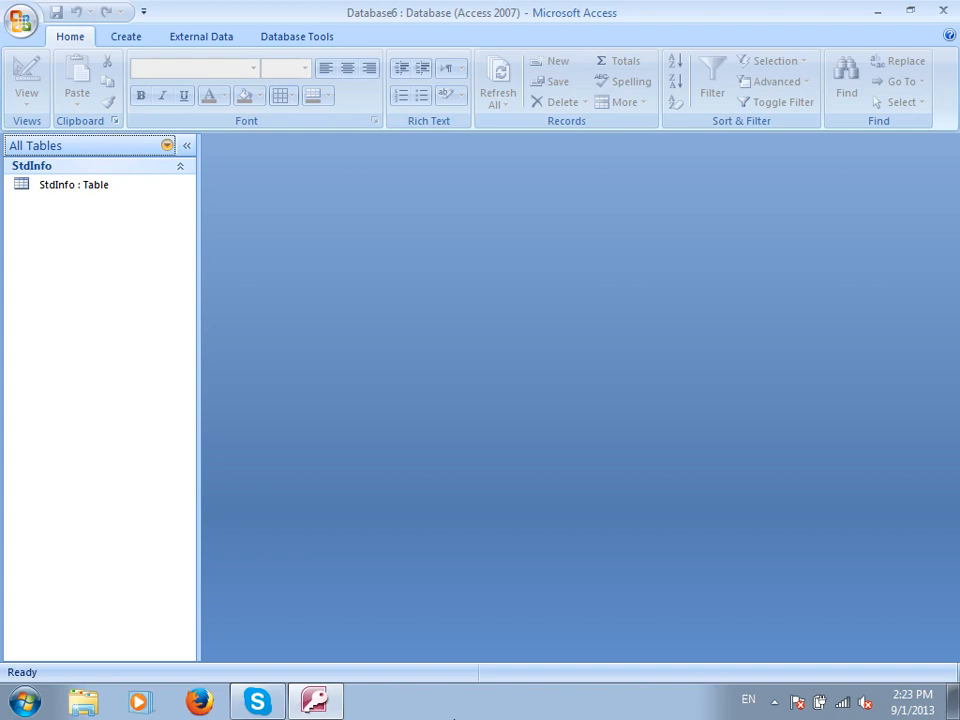
- Open the StdInfo table in Datasheet view to check its fields, and close it again
double_click(79, 190)
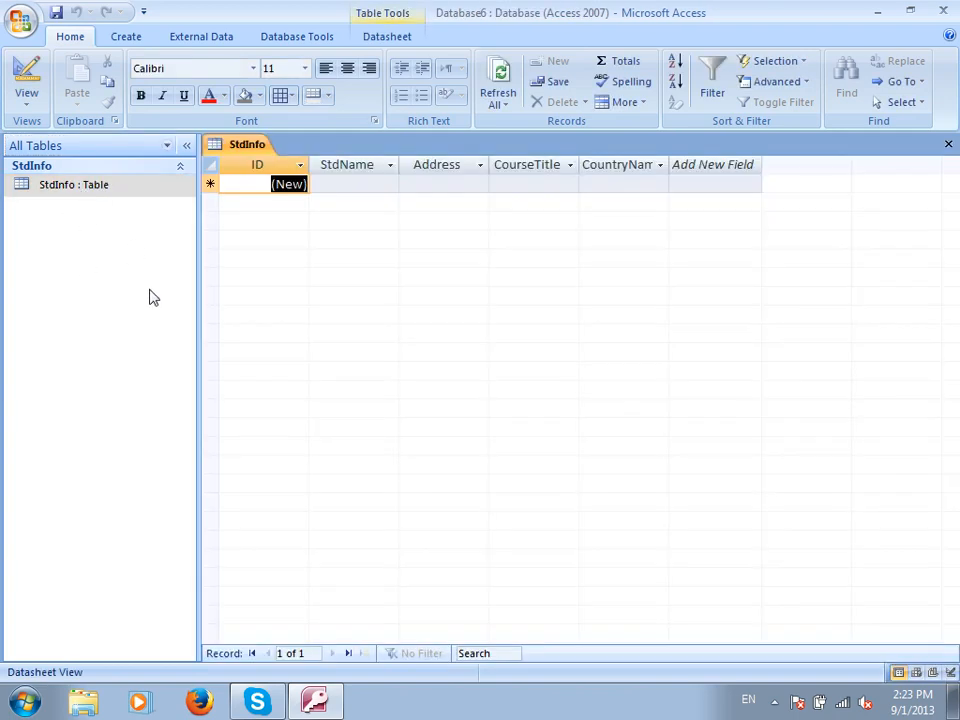
key(ctrl+w)
- Create a basic form from the StdInfo table and close it without saving
click(127, 37)
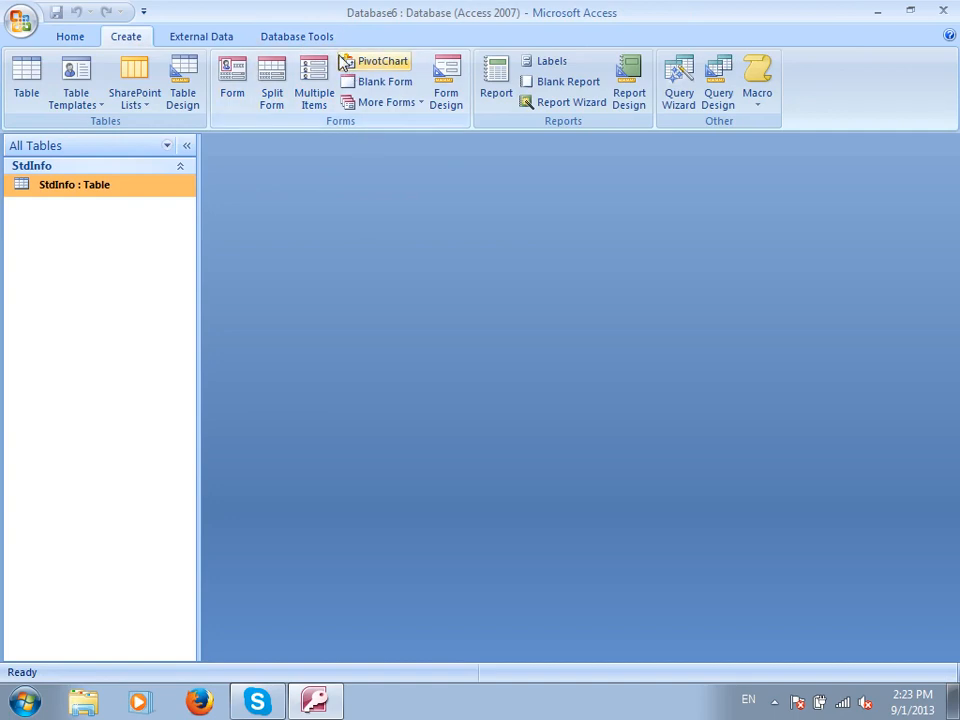
click(232, 90)
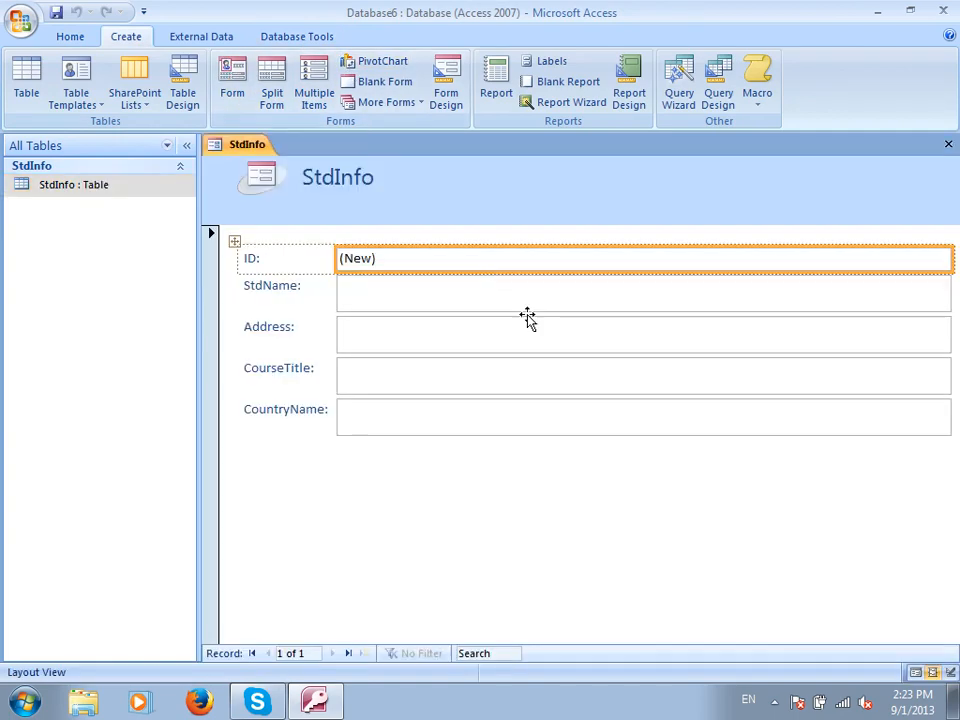
key(ctrl+w)
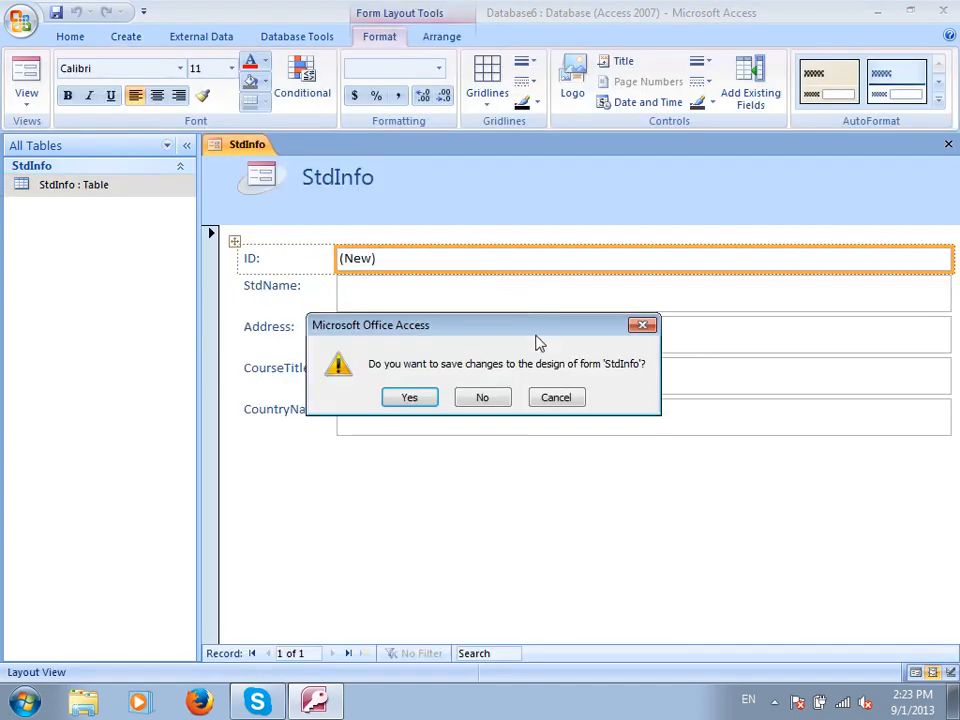
click(480, 396)
- Create a split form from the StdInfo table and close it without saving
click(127, 38)
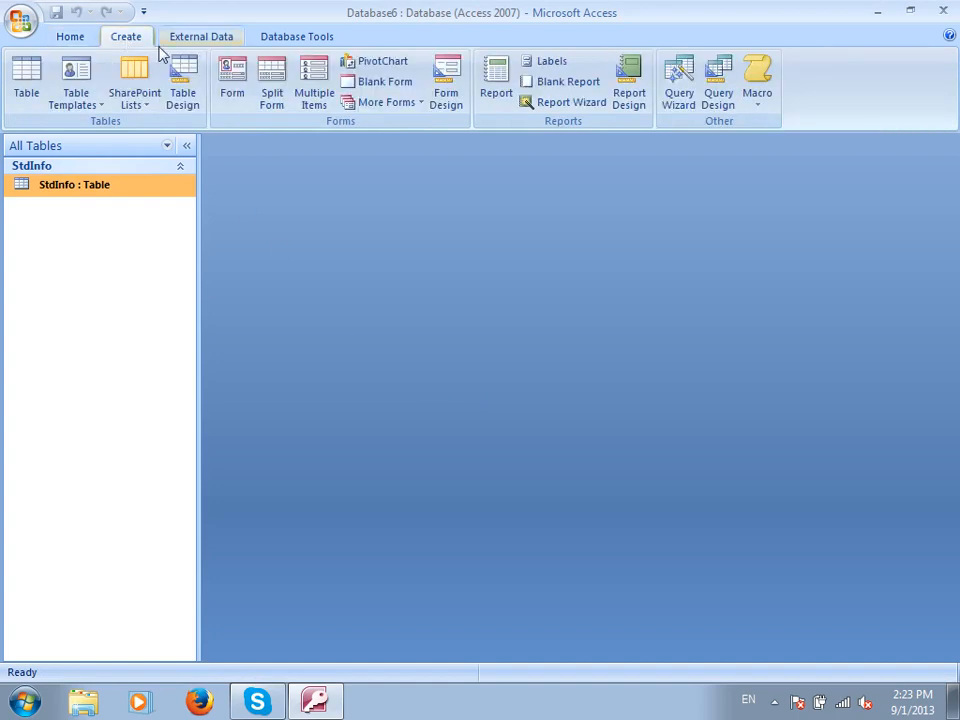
click(272, 92)
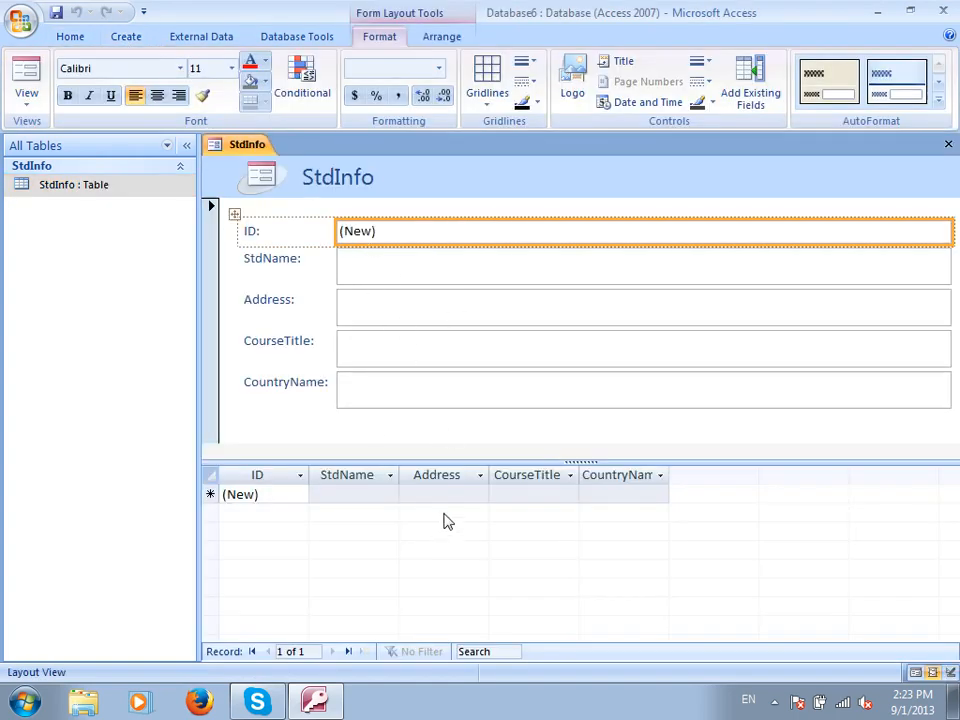
key(ctrl+w)
click(482, 399)
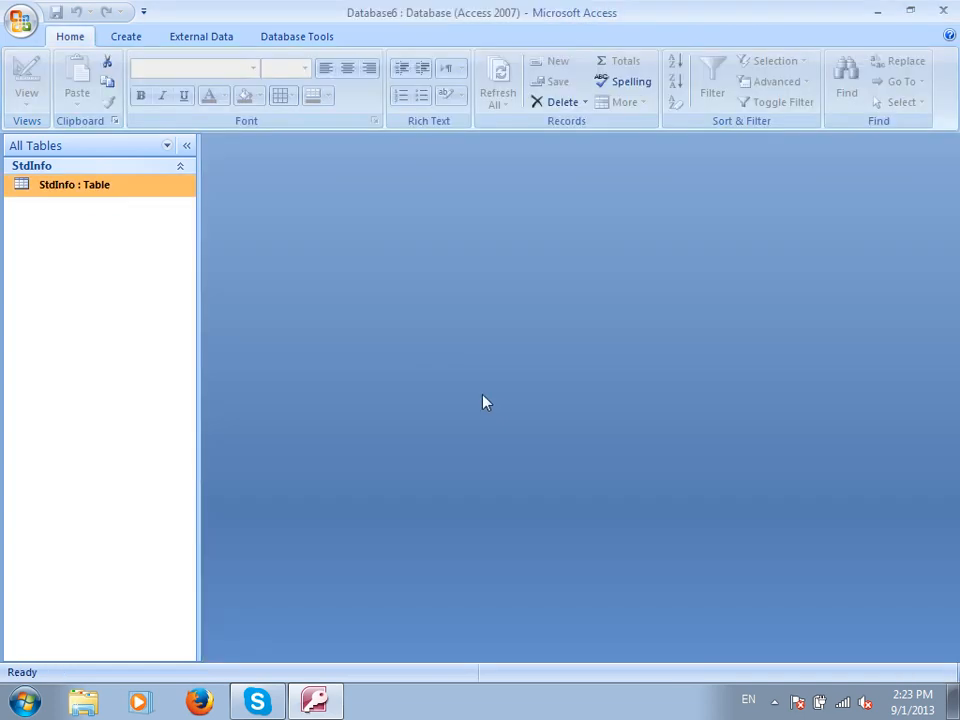
- Create a multiple items form from the StdInfo table, show it in Form view, and close it without saving
click(126, 38)
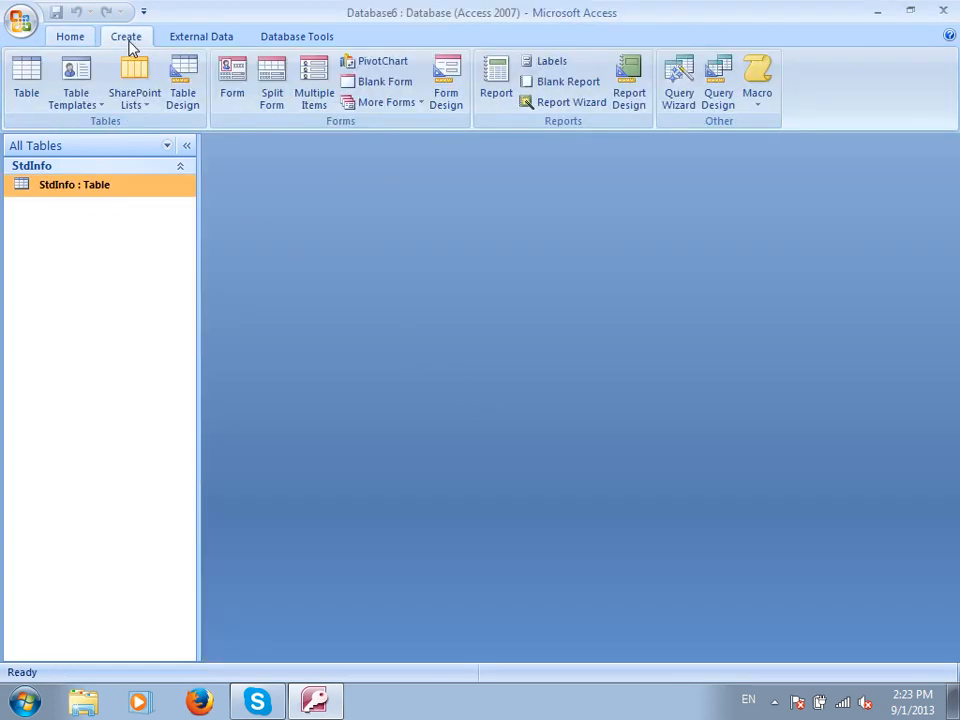
click(313, 85)
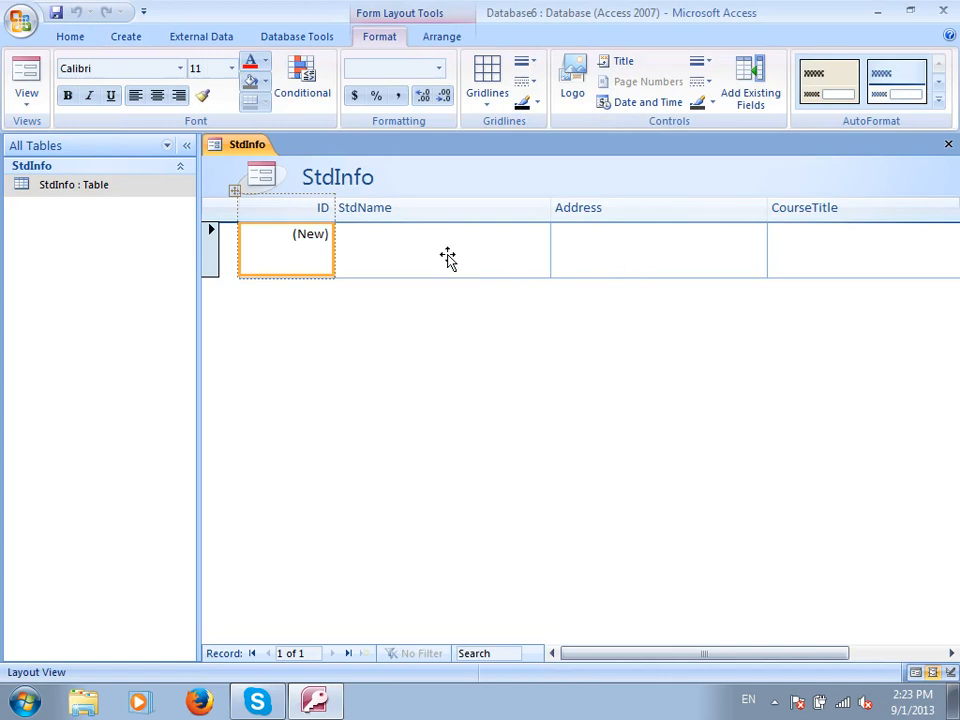
click(26, 78)
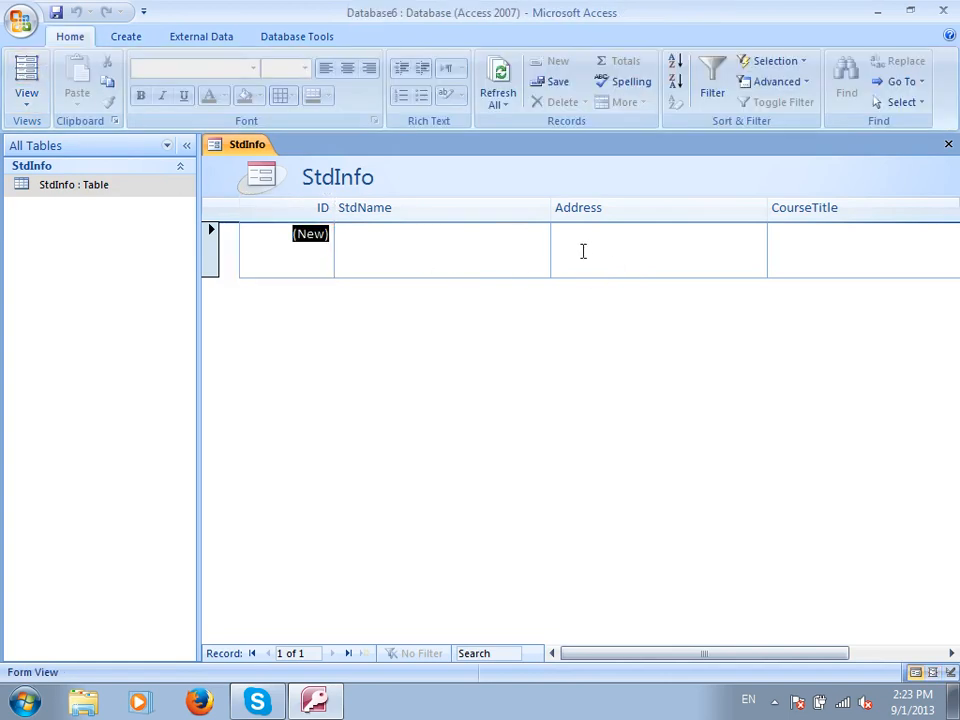
key(ctrl+w)
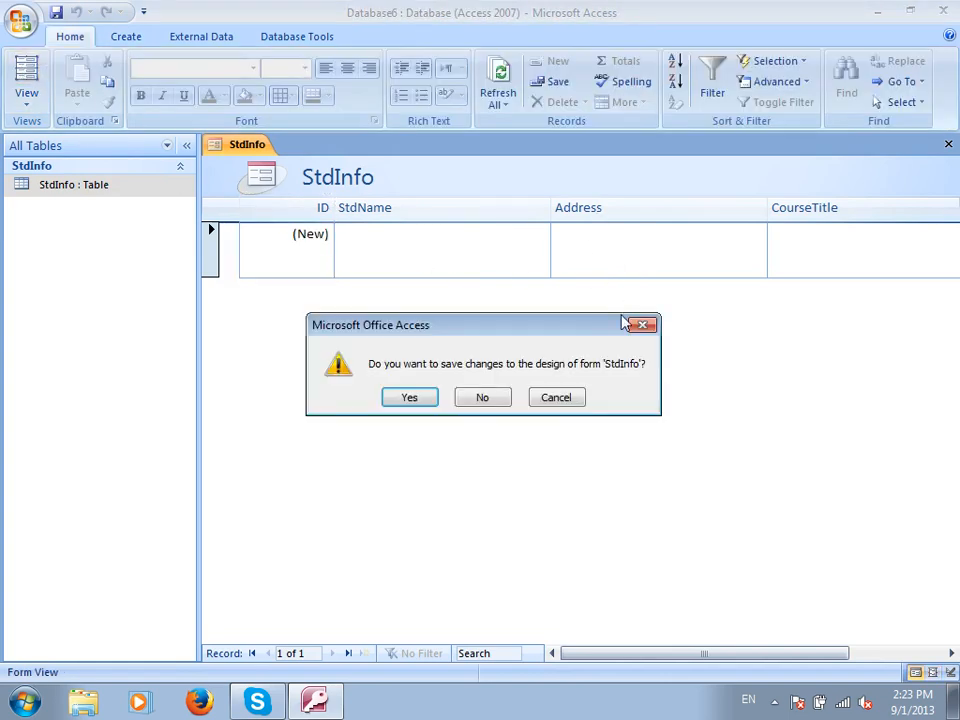
click(480, 398)
- Create a PivotChart form from the StdInfo table and close it without saving
click(124, 40)
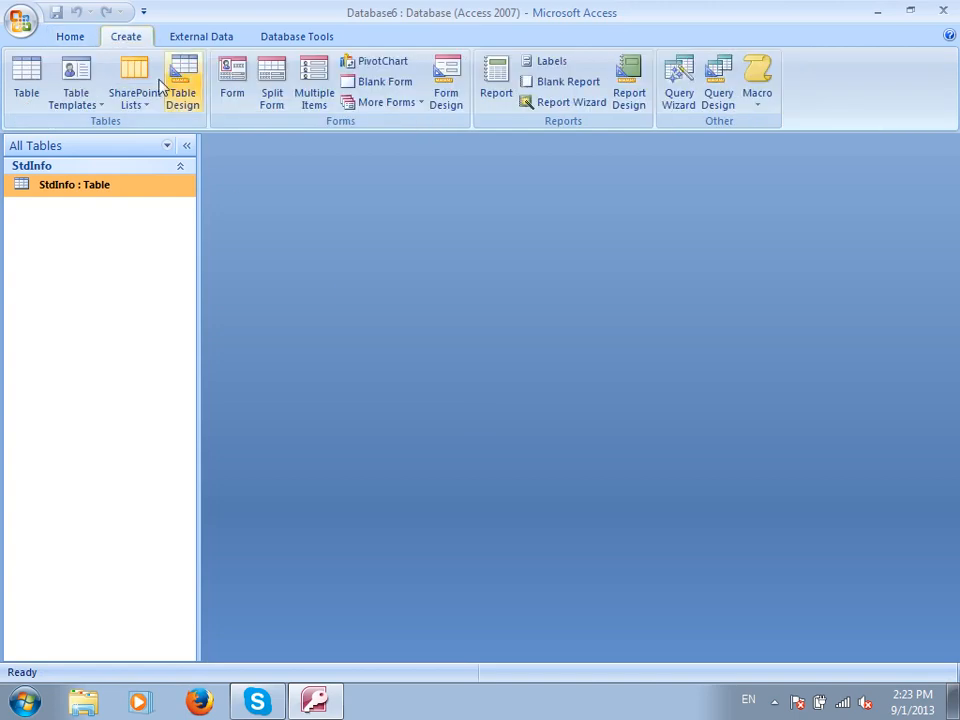
click(383, 62)
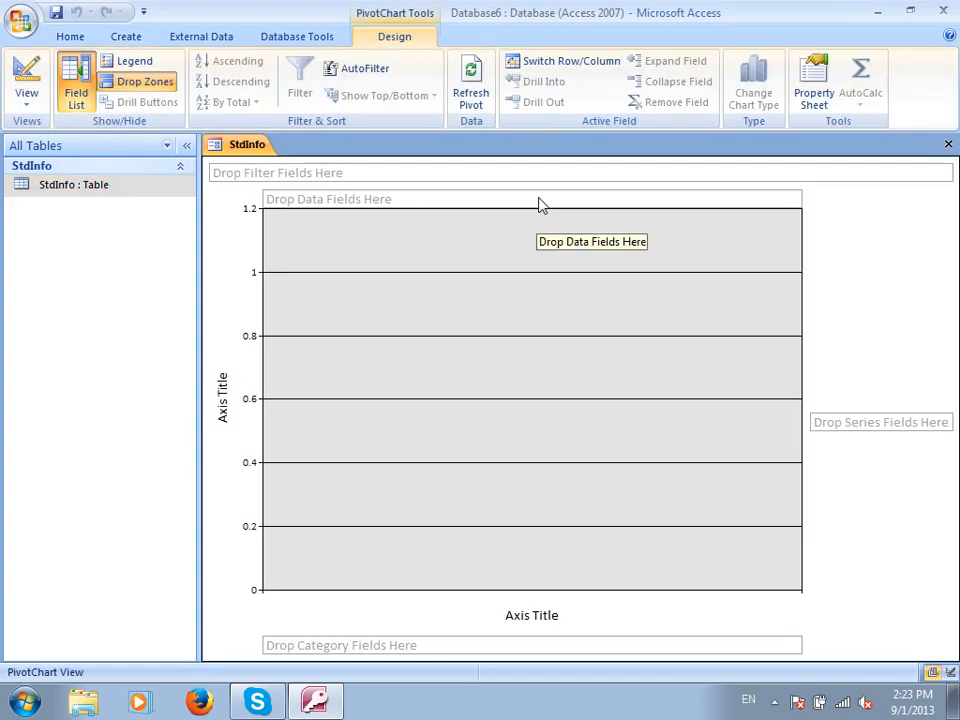
key(ctrl+w)
click(480, 397)
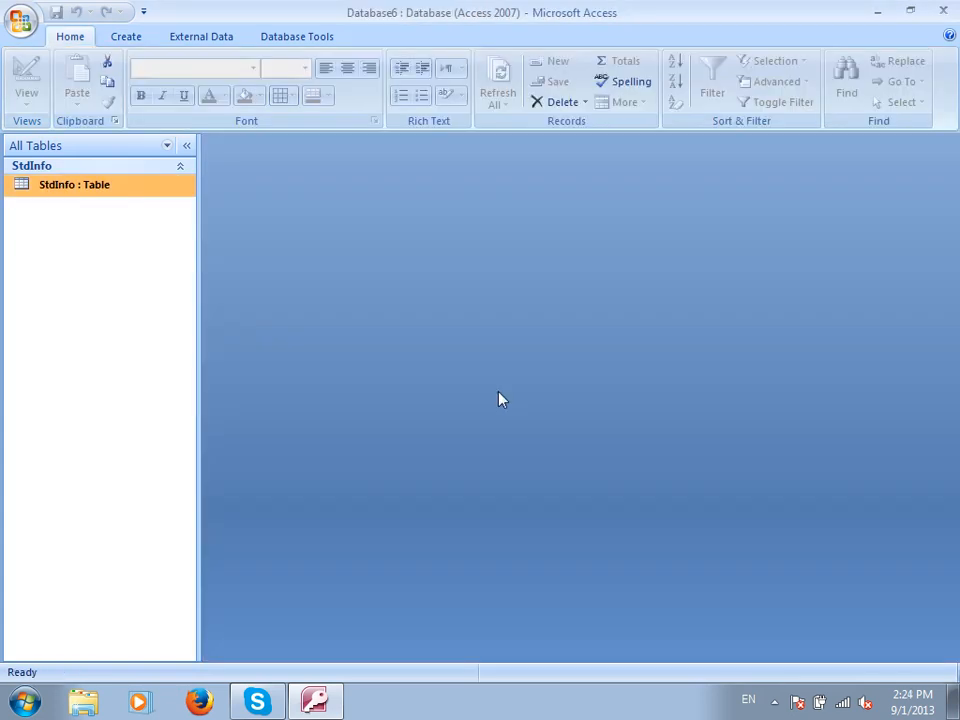
- Create a blank form, hide its field list, and close the form
click(127, 37)
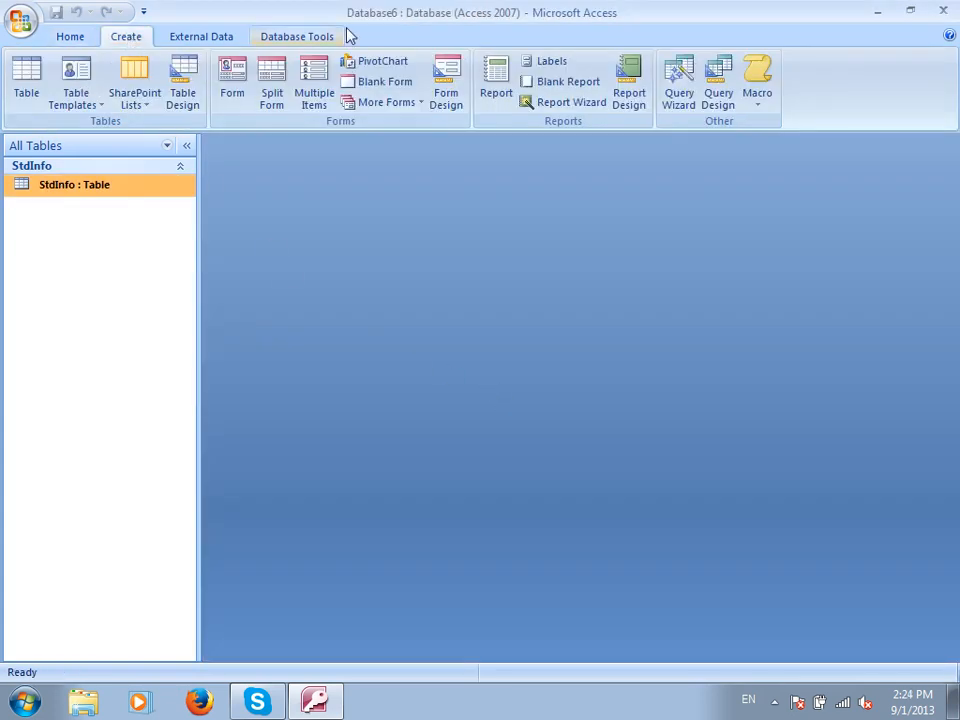
click(400, 85)
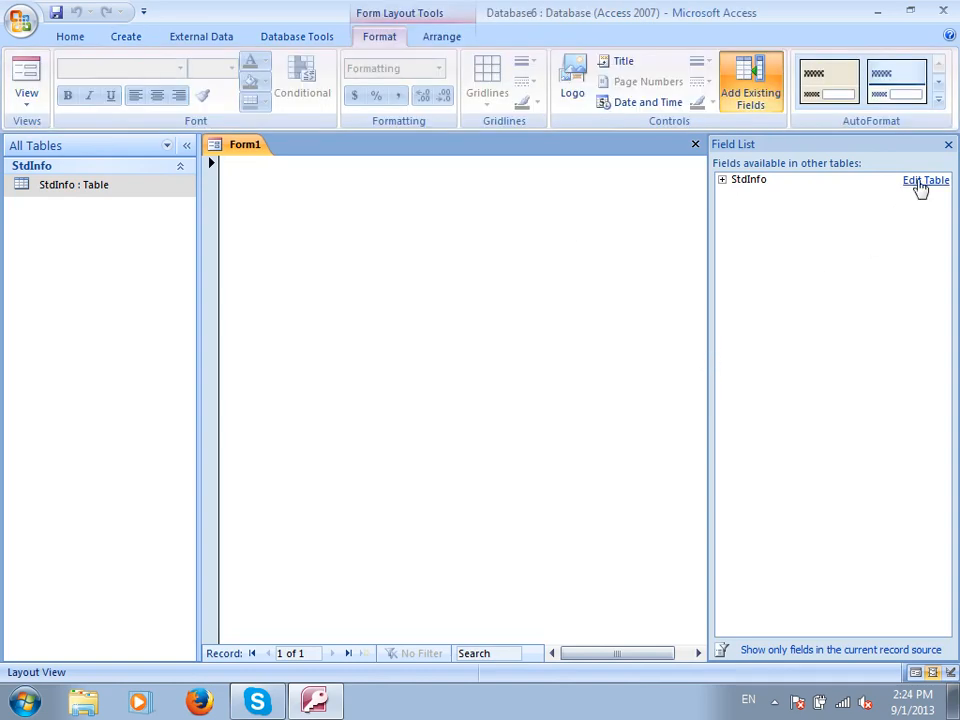
click(949, 145)
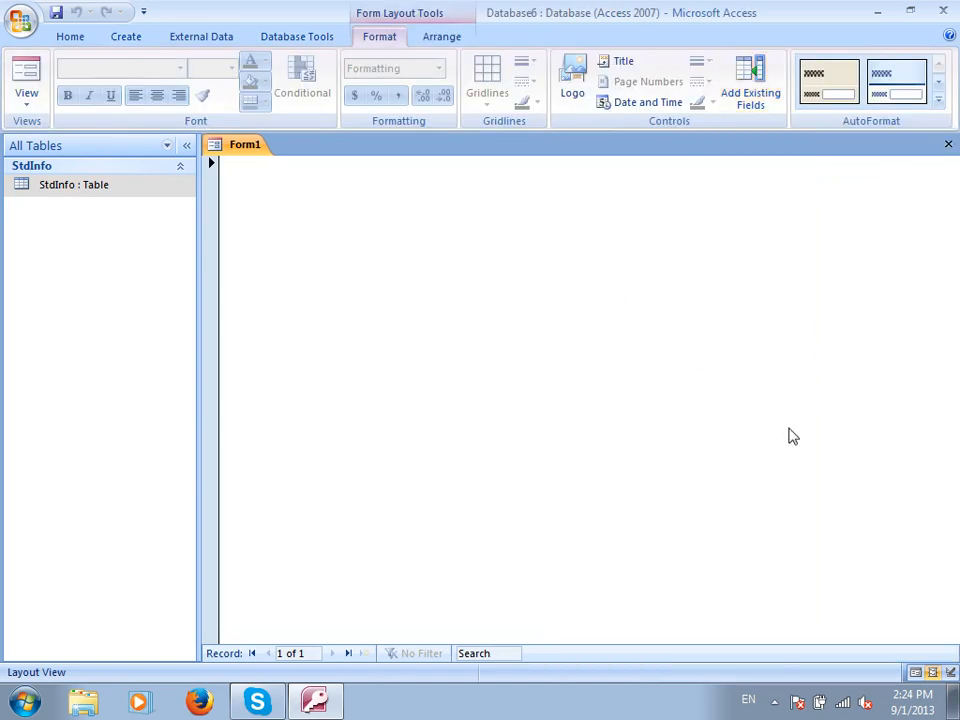
key(ctrl+w)
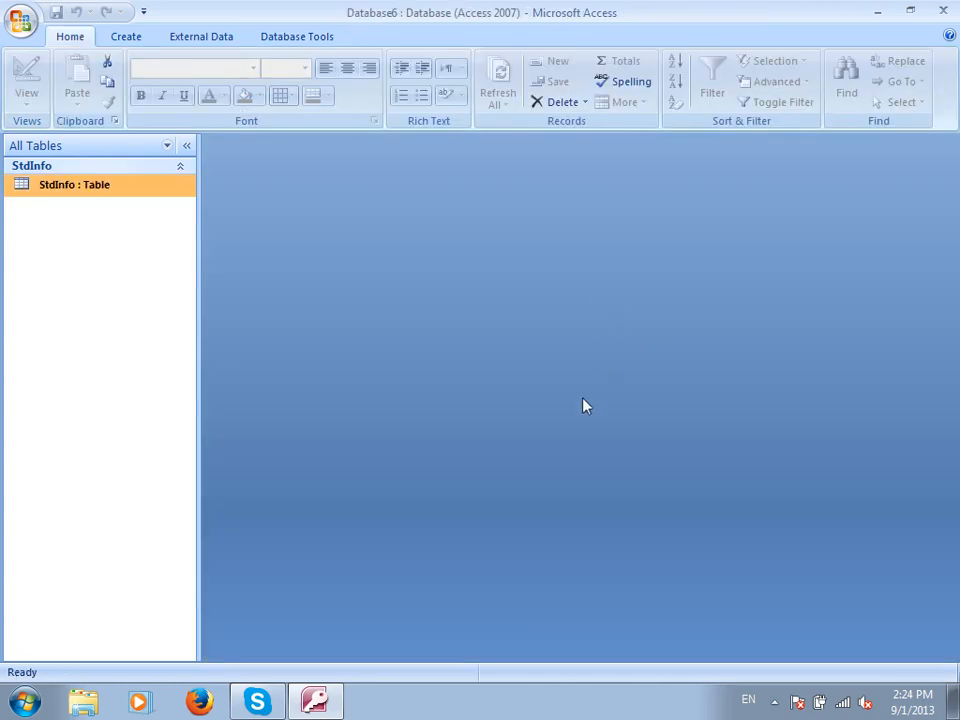
- Start the Form Wizard for the StdInfo table, allow the wizard file to open, and include all available fields
click(124, 37)
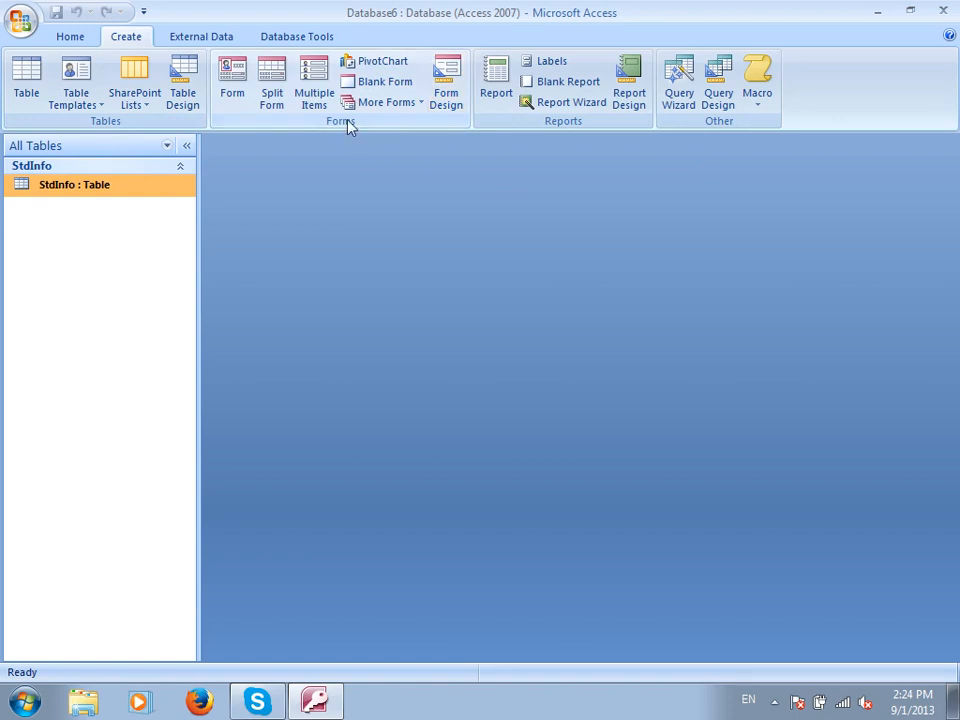
click(394, 103)
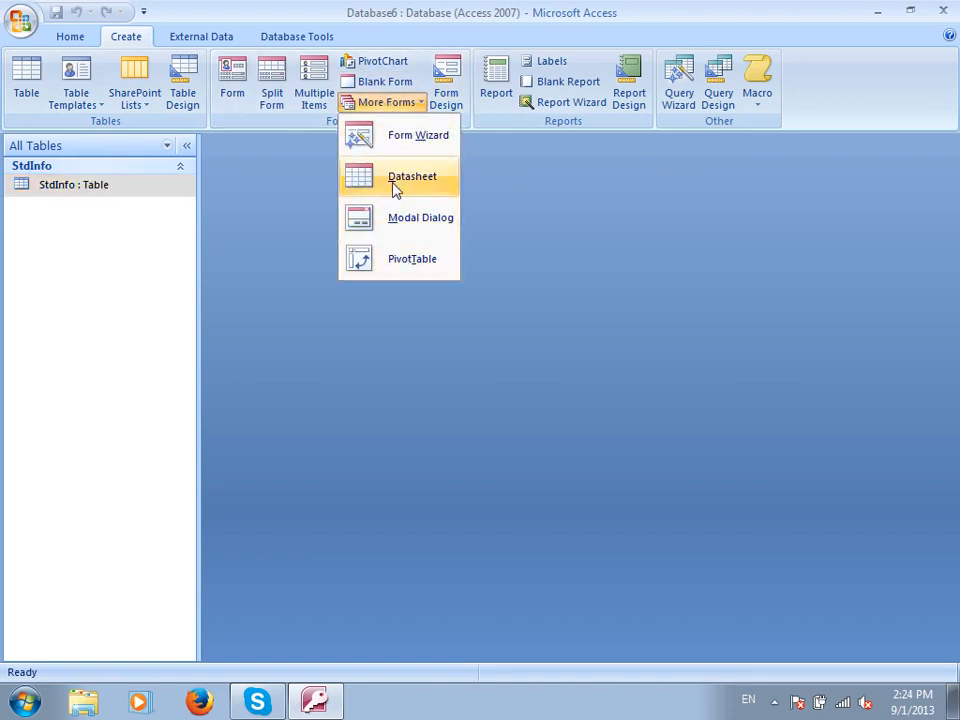
click(101, 233)
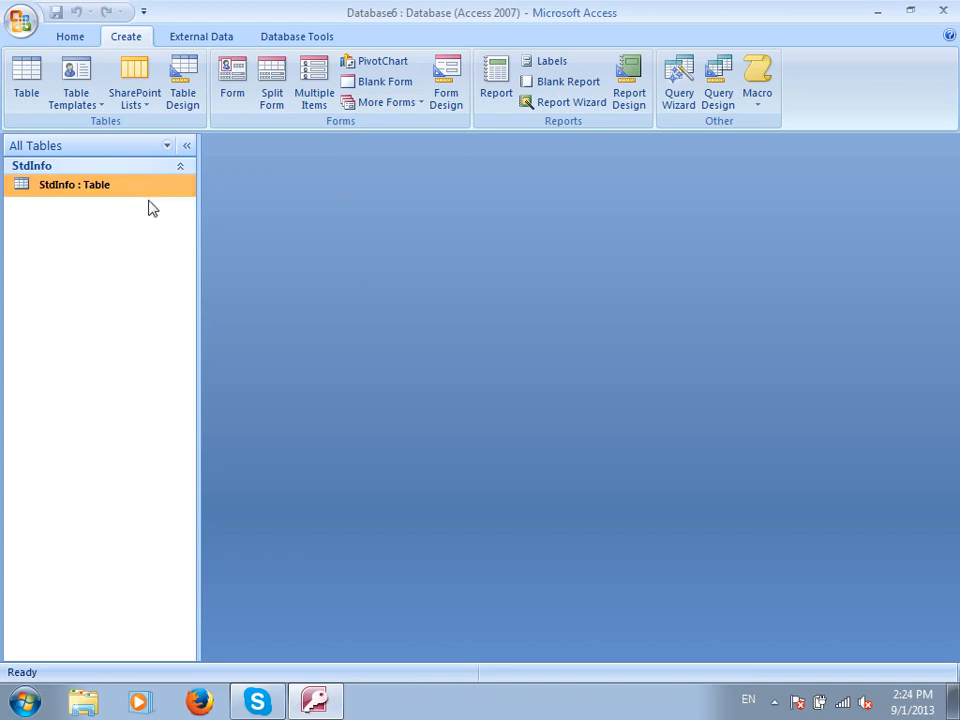
click(390, 106)
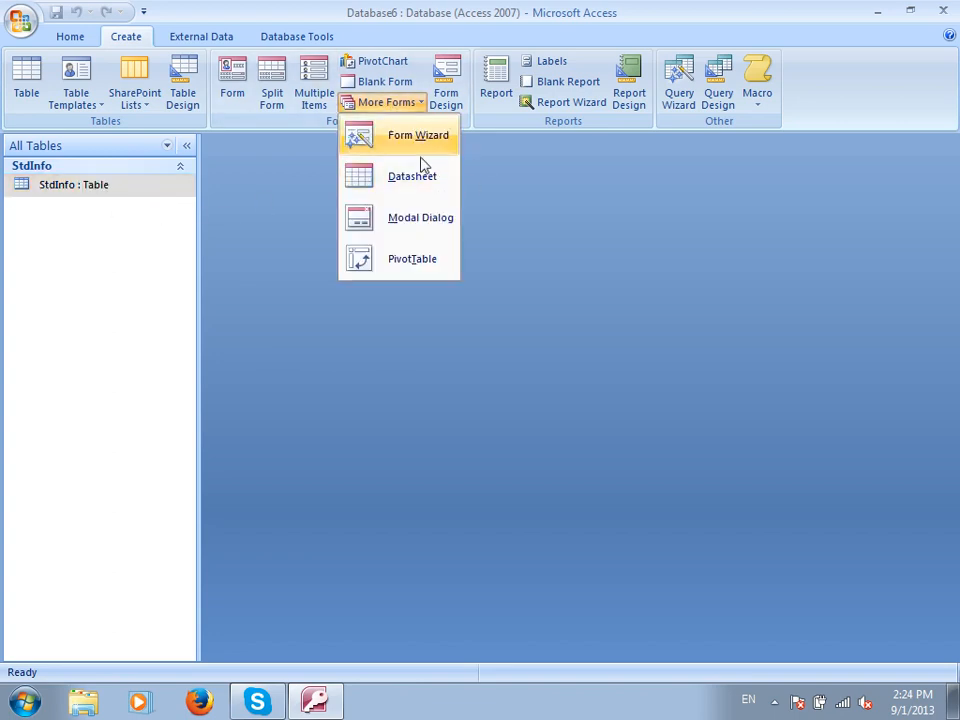
click(414, 133)
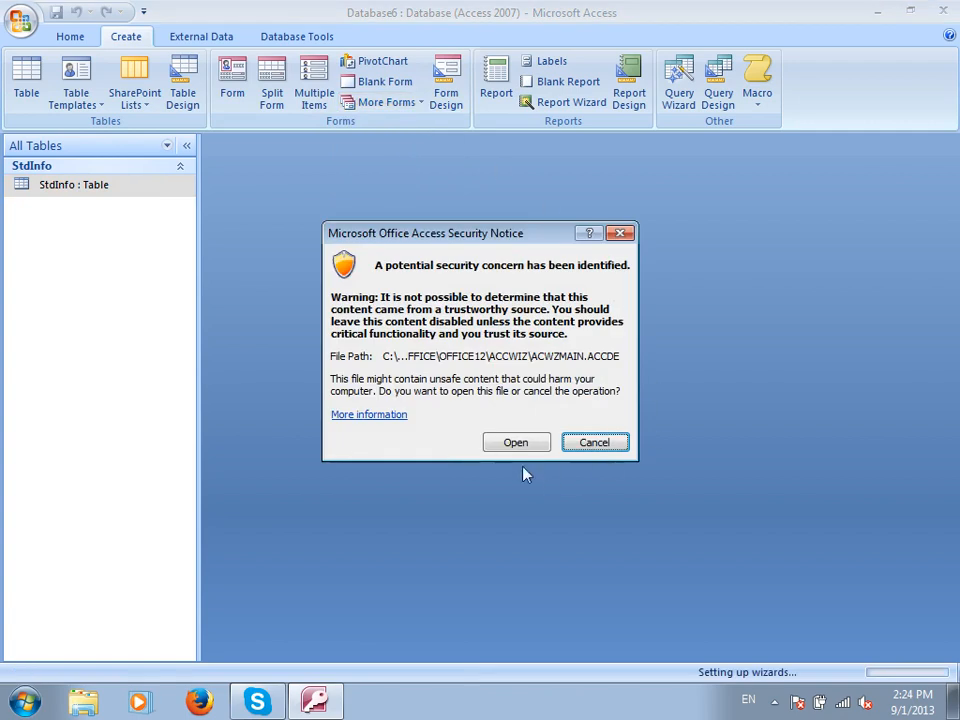
click(516, 444)
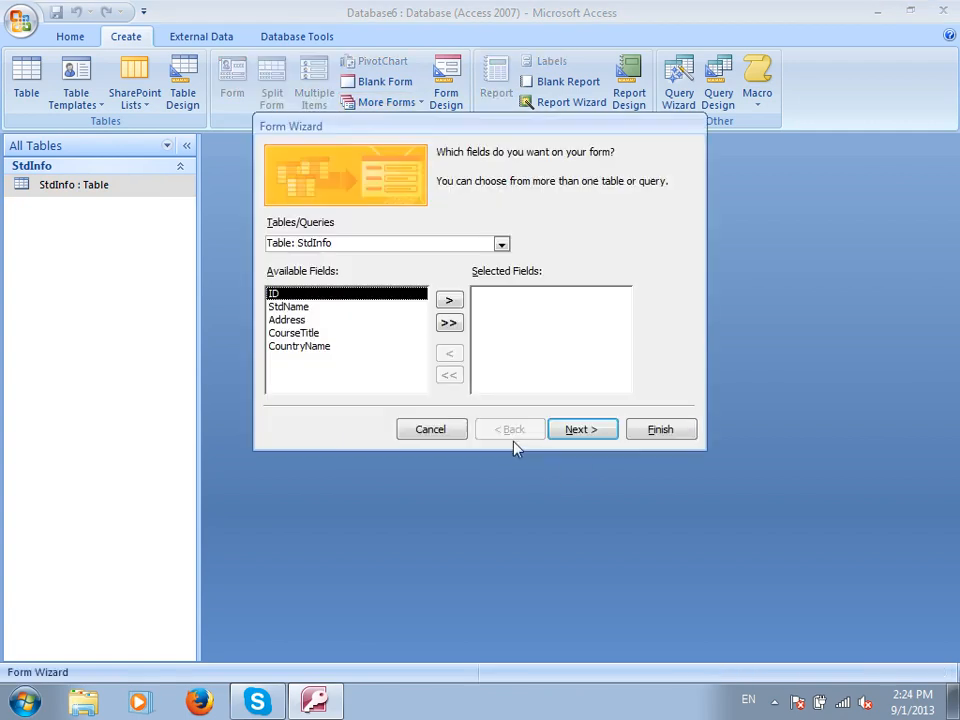
click(447, 322)
click(578, 430)
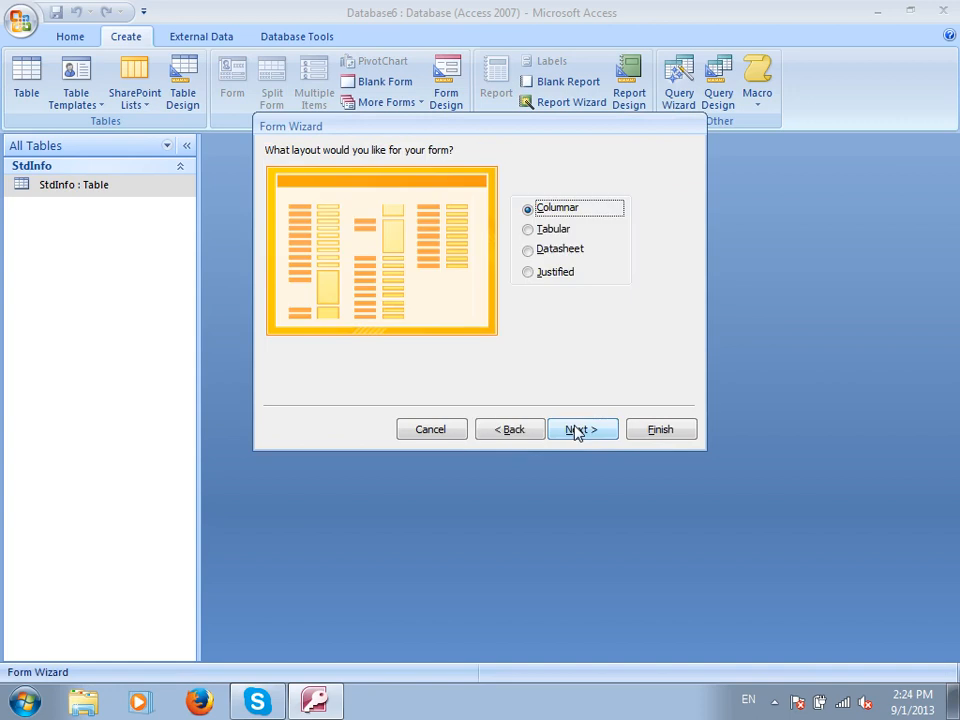
- Preview the Tabular, Datasheet and Justified form layouts, and choose the Columnar layout
click(564, 235)
click(560, 250)
click(553, 272)
click(553, 209)
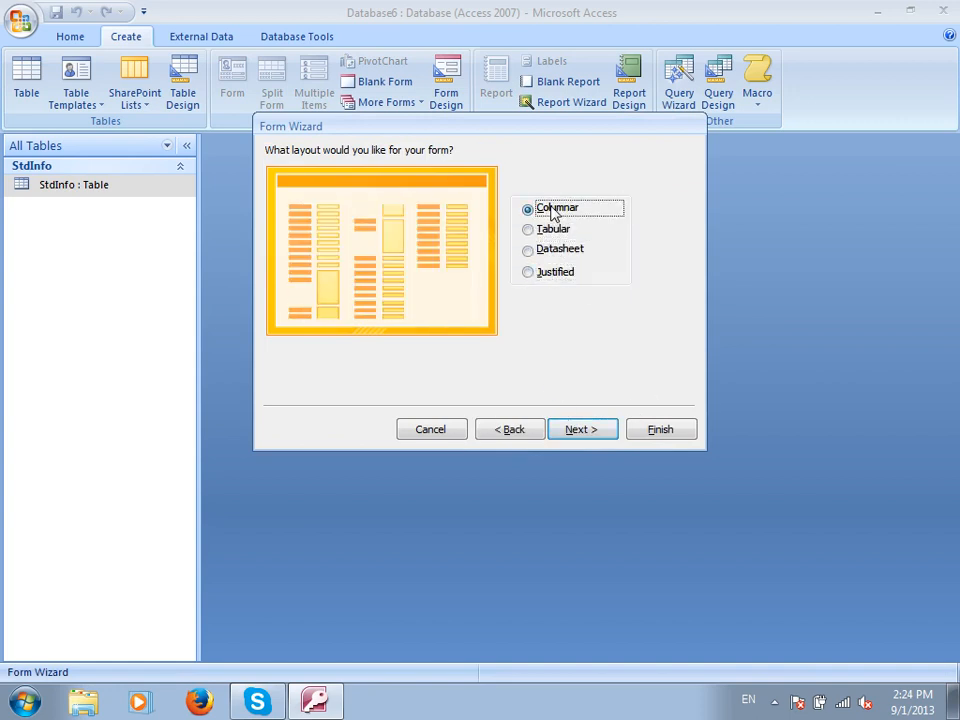
click(583, 428)
- Choose the Northwind style for the form and finish the wizard with the default title
click(510, 347)
click(503, 334)
click(540, 347)
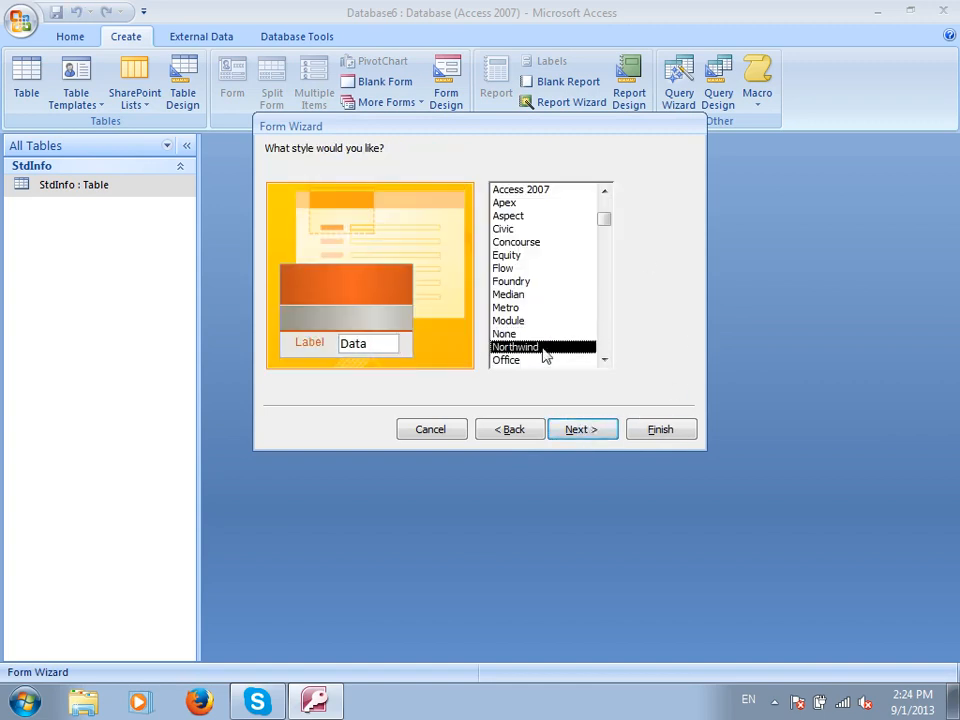
click(583, 429)
click(665, 427)
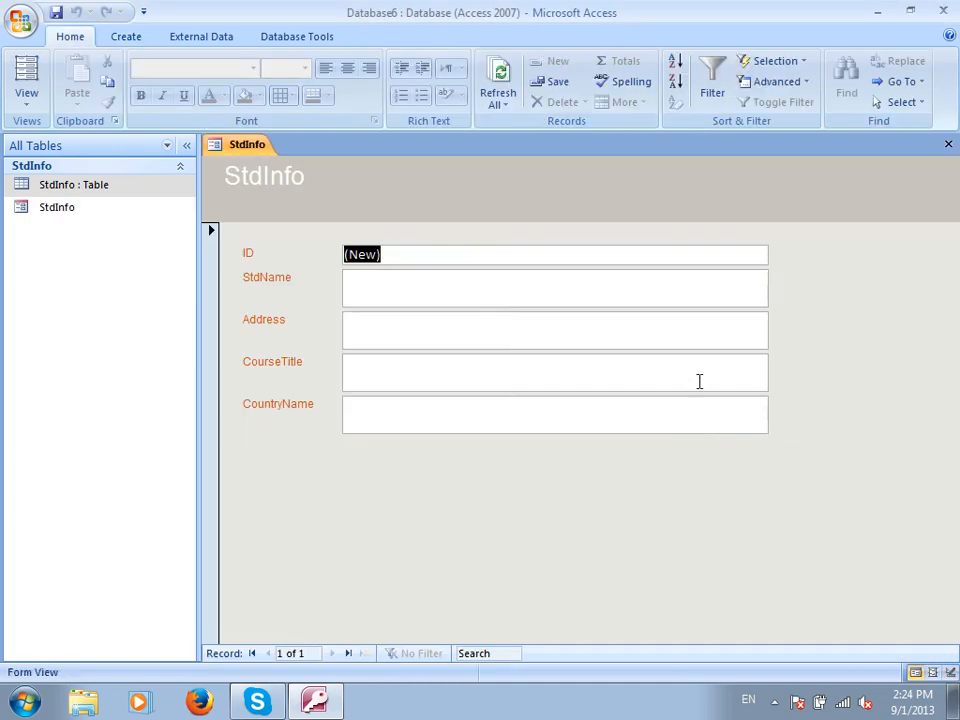
- Close the StdInfo form made with the wizard and delete it from the database
key(ctrl+w)
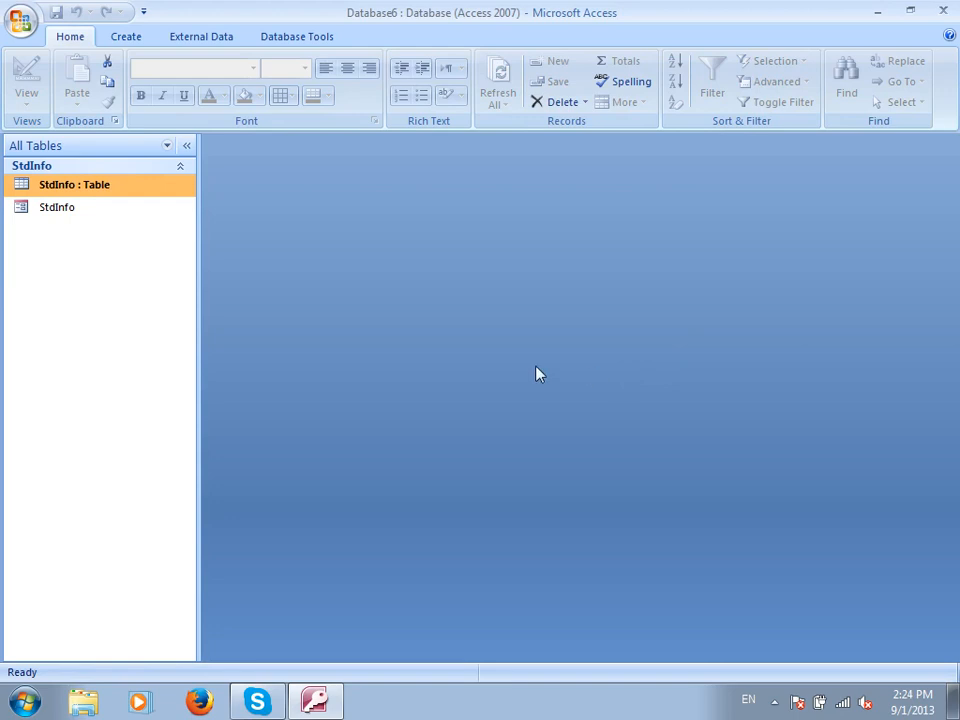
click(101, 211)
key(Delete)
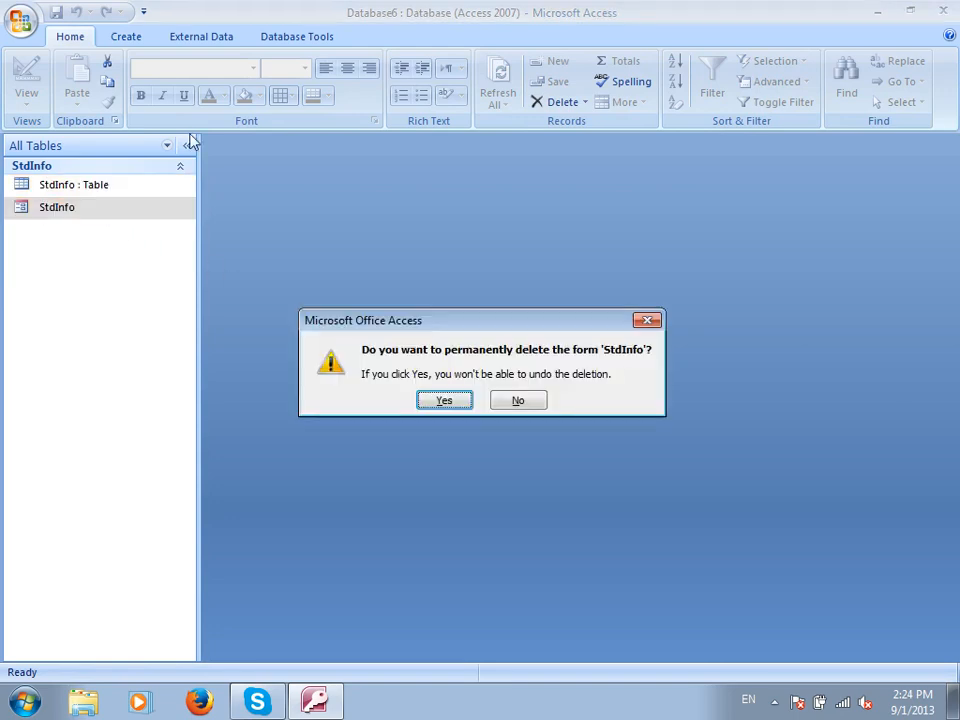
key(Return)
- Create a Modal Dialog form and close it without saving
click(106, 34)
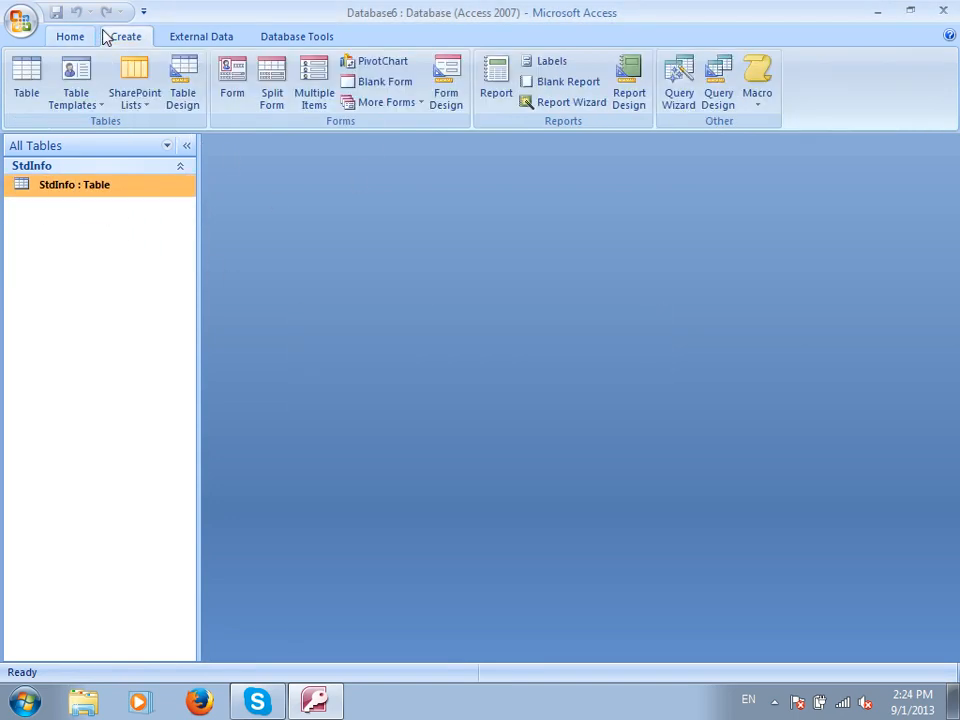
click(386, 103)
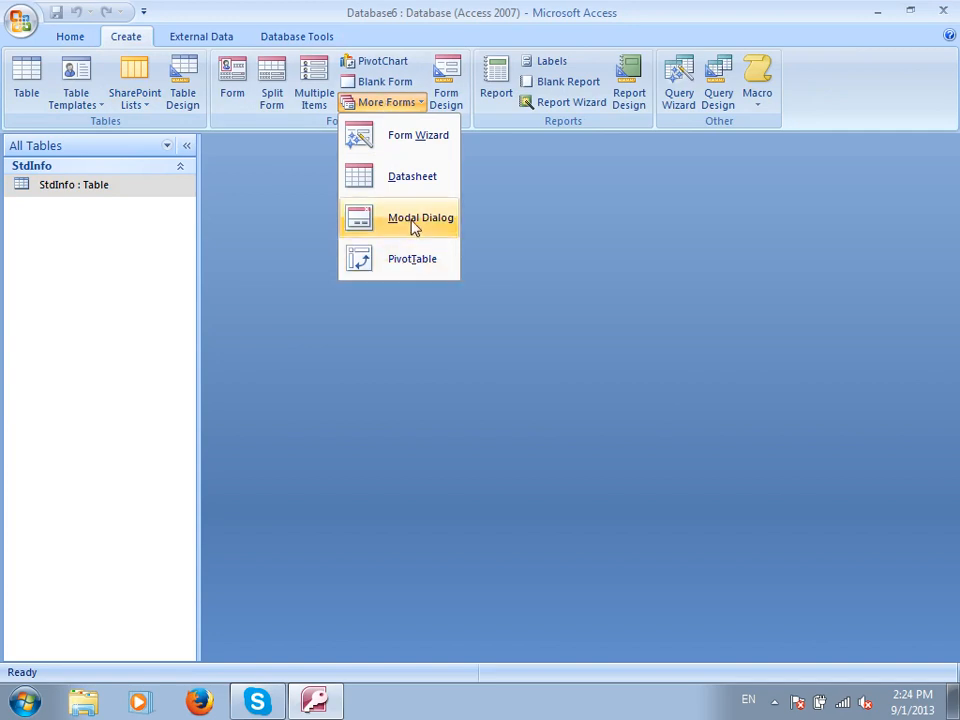
click(405, 258)
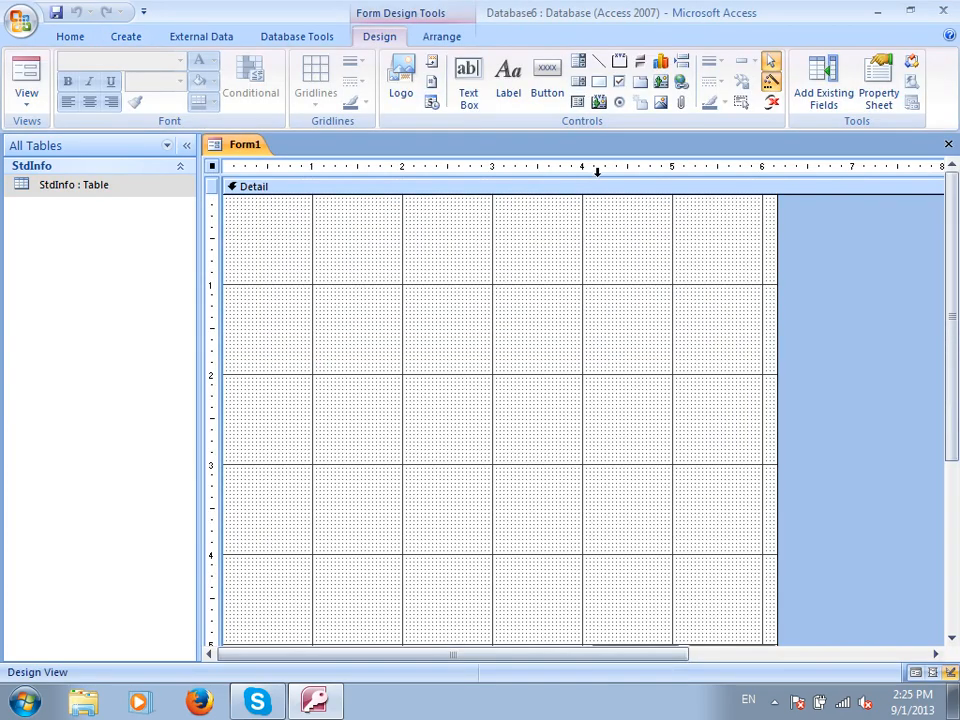
key(ctrl+w)
click(486, 399)
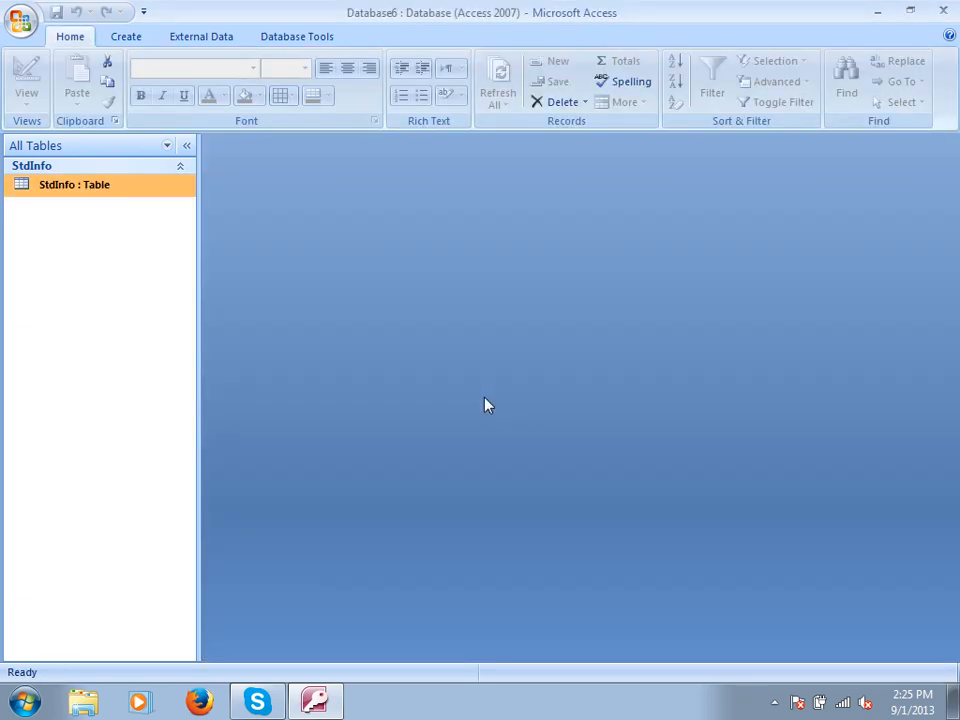
click(133, 40)
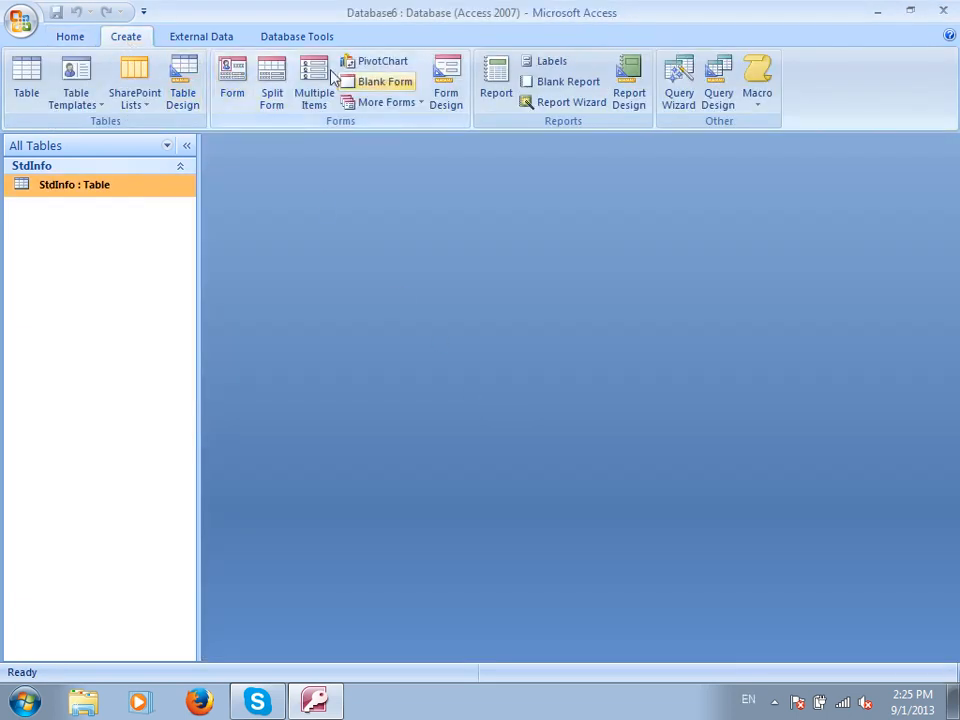
click(388, 103)
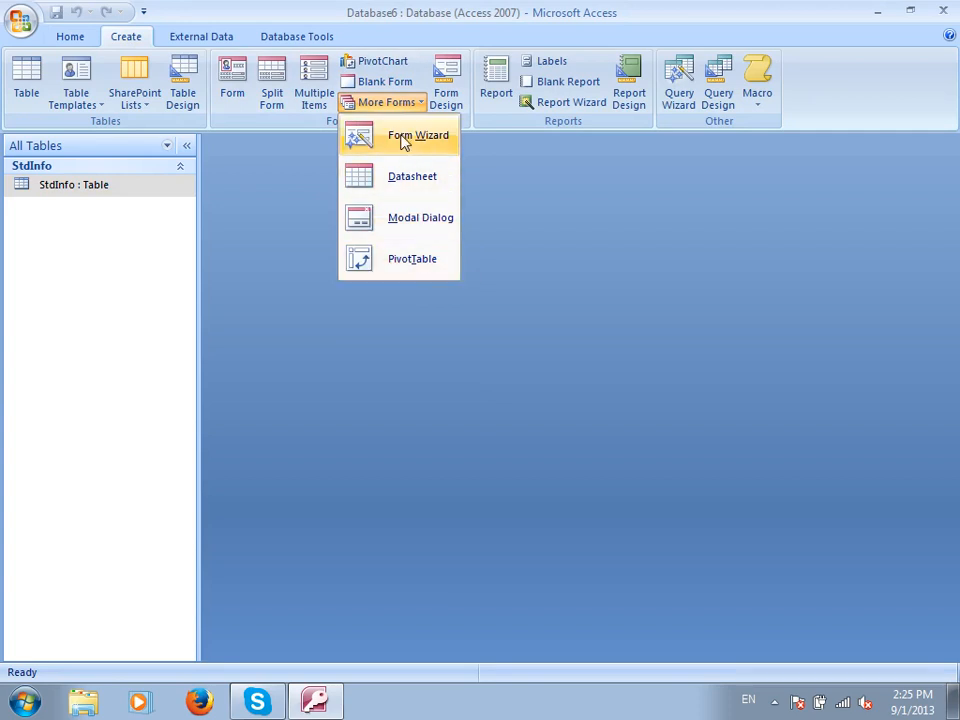
click(549, 214)
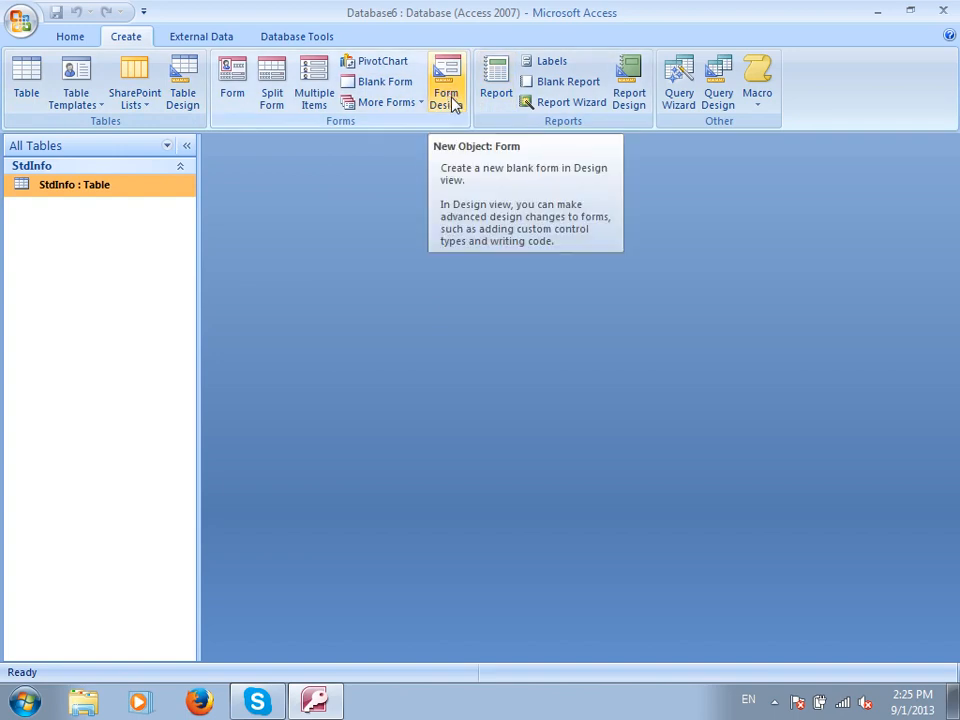
- Open the StdInfo table in Datasheet view to review its fields, and close it again
click(103, 172)
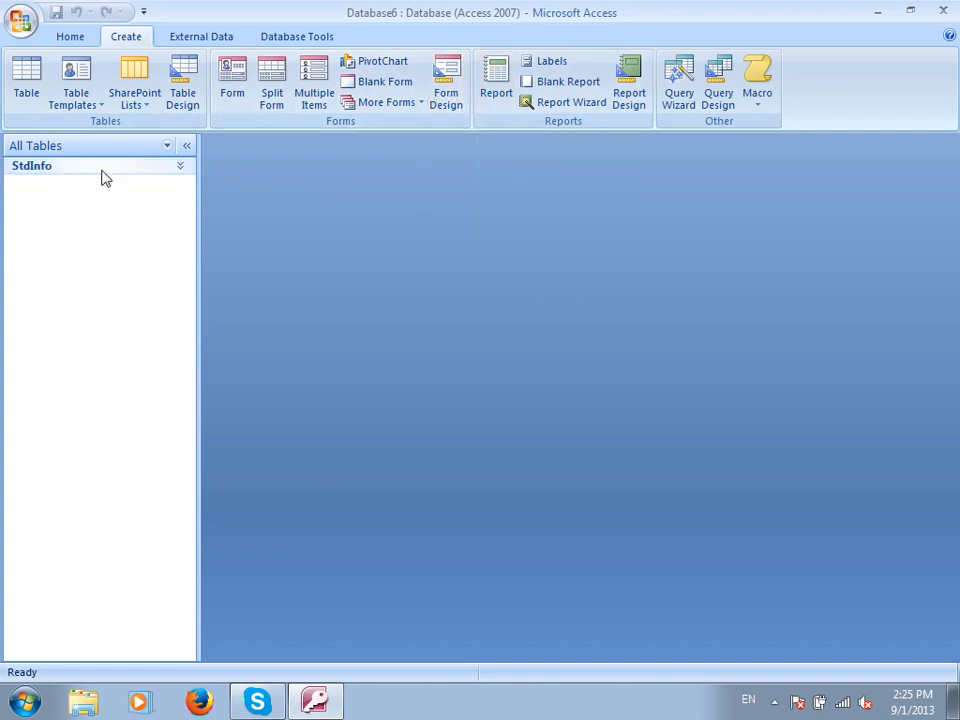
click(125, 172)
double_click(109, 188)
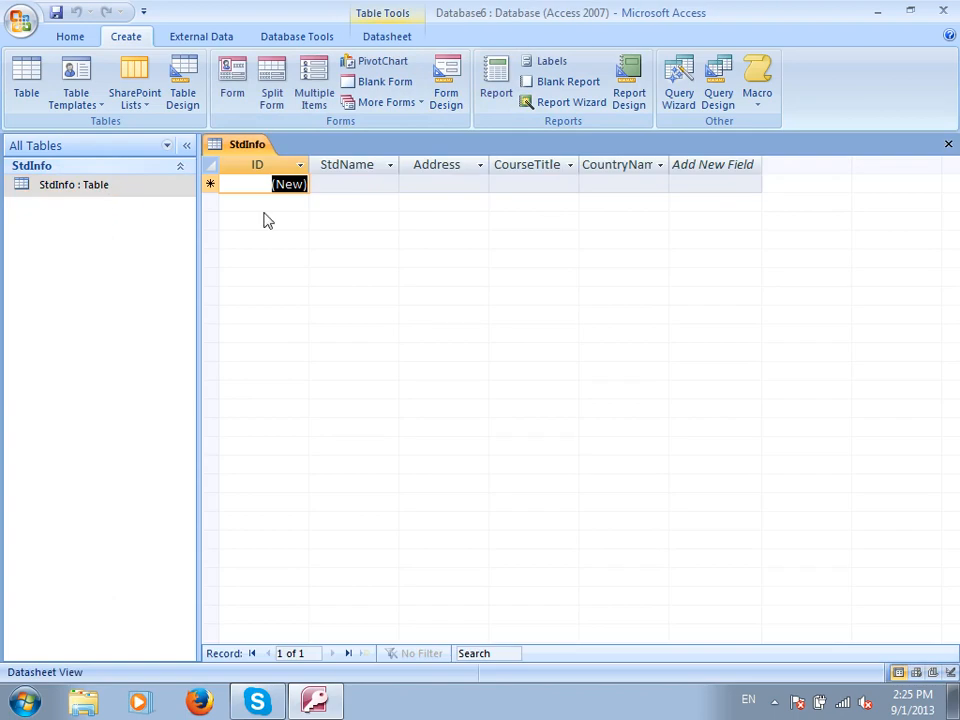
key(ctrl+w)
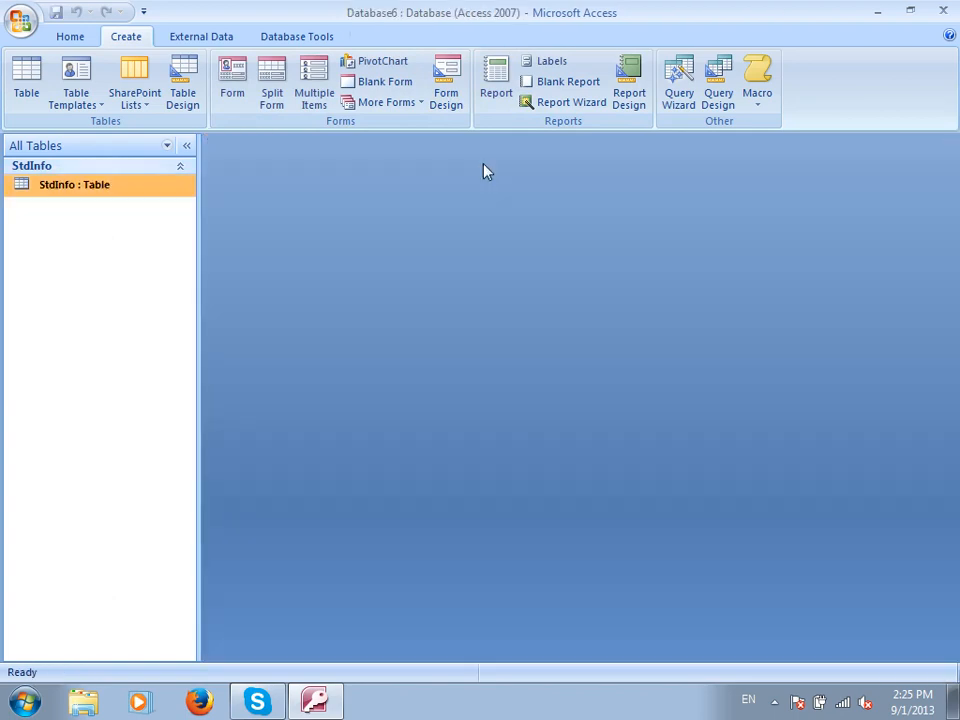
- Create a new blank form in Design view and select its Detail section
click(446, 90)
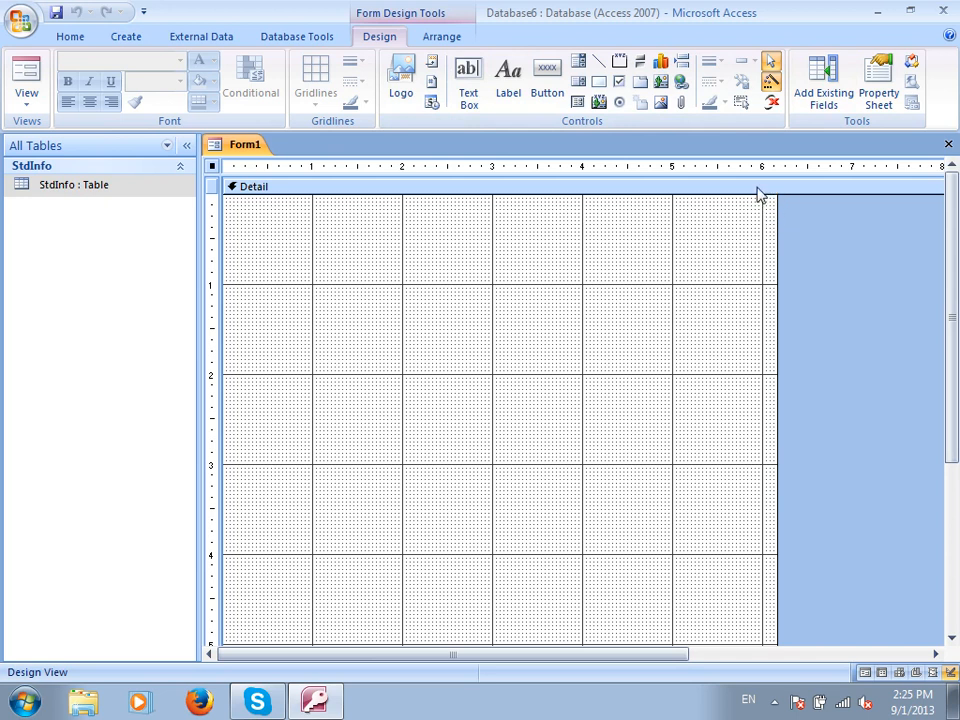
click(659, 187)
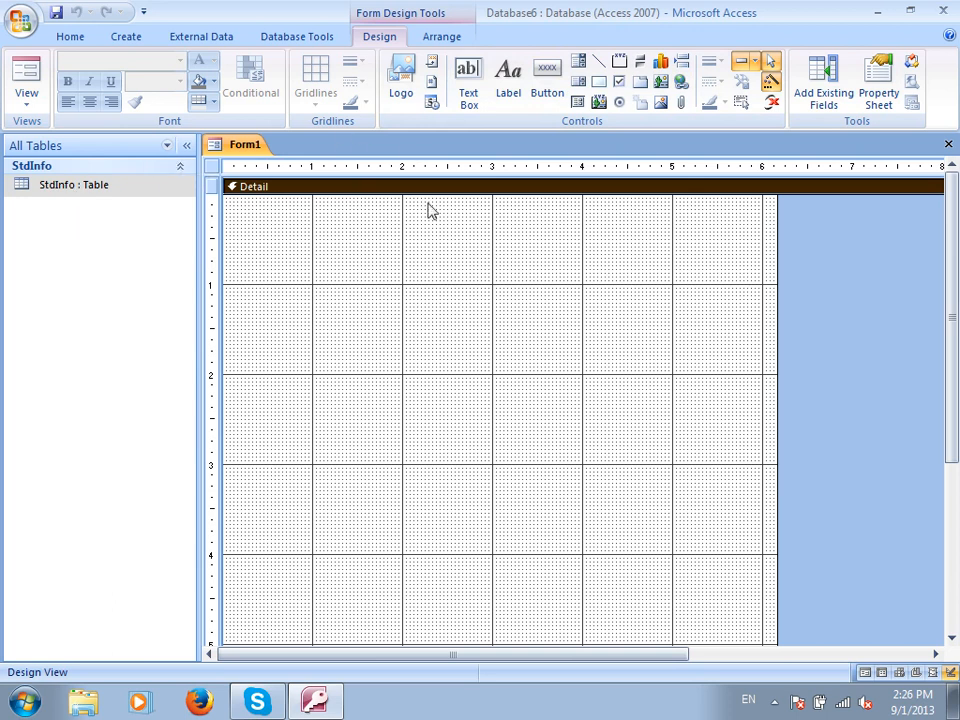
- Check the StdInfo table's fields, and add ID, StdName, Address, CourseTitle and CountryName to the form's Detail section
double_click(95, 186)
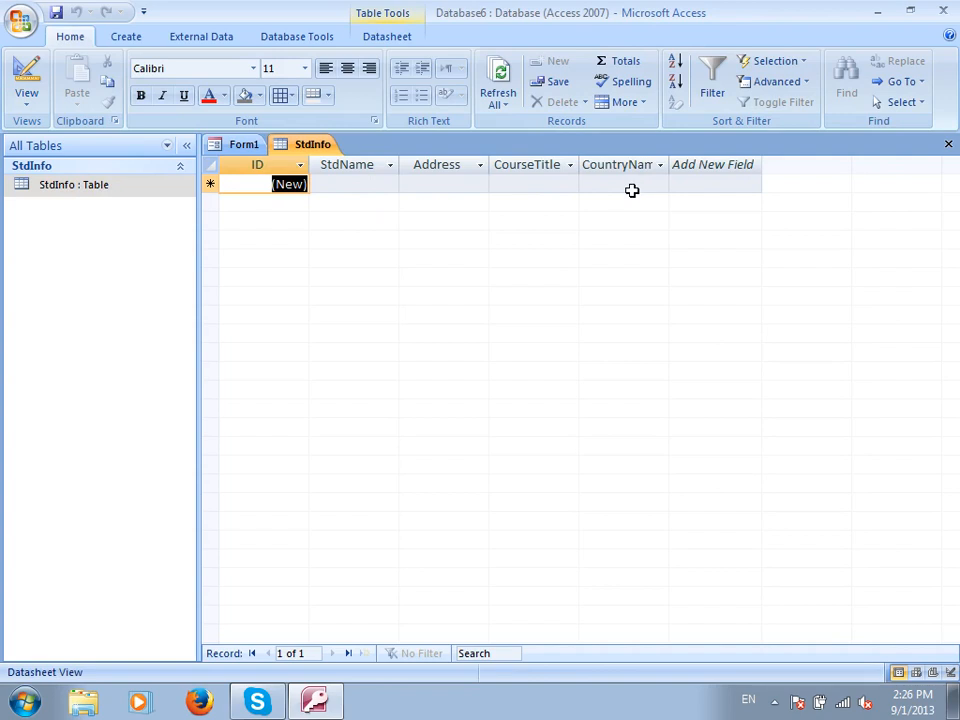
key(ctrl+w)
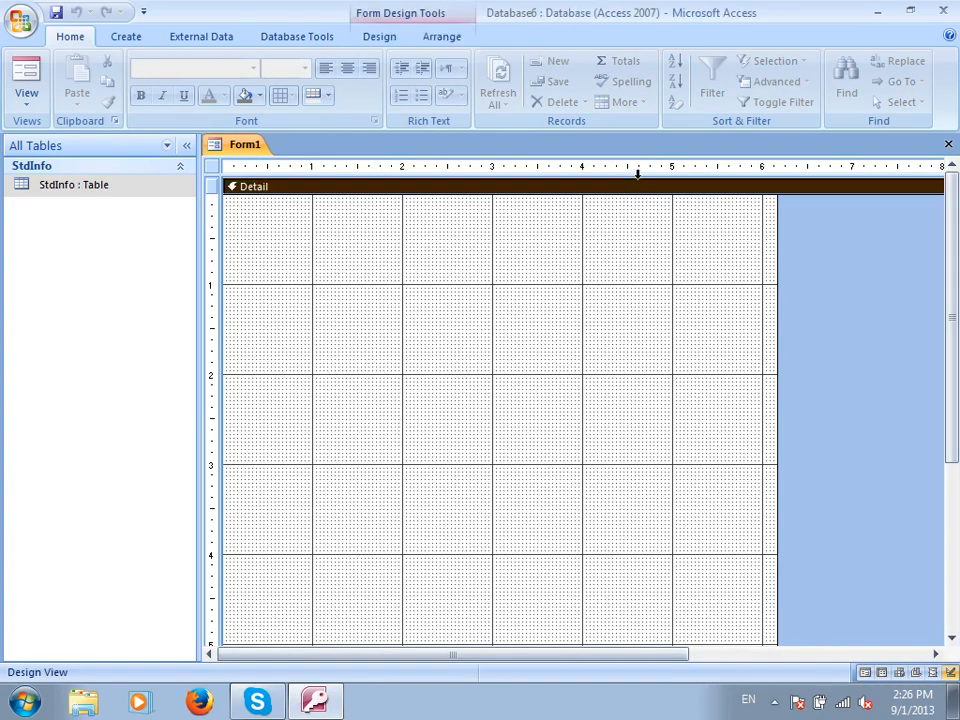
click(388, 38)
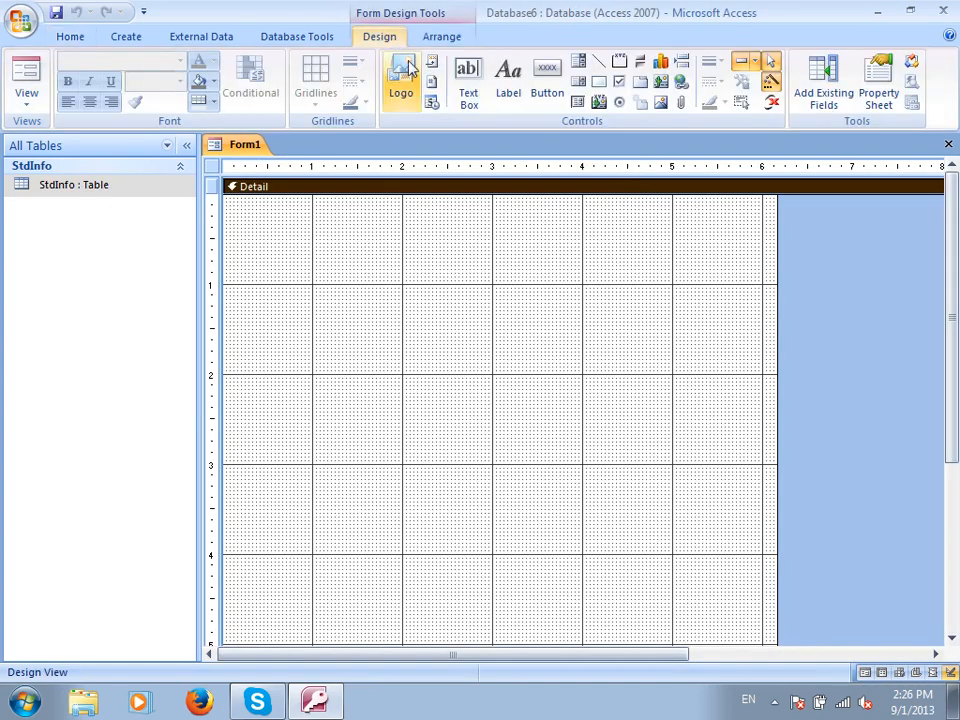
click(826, 98)
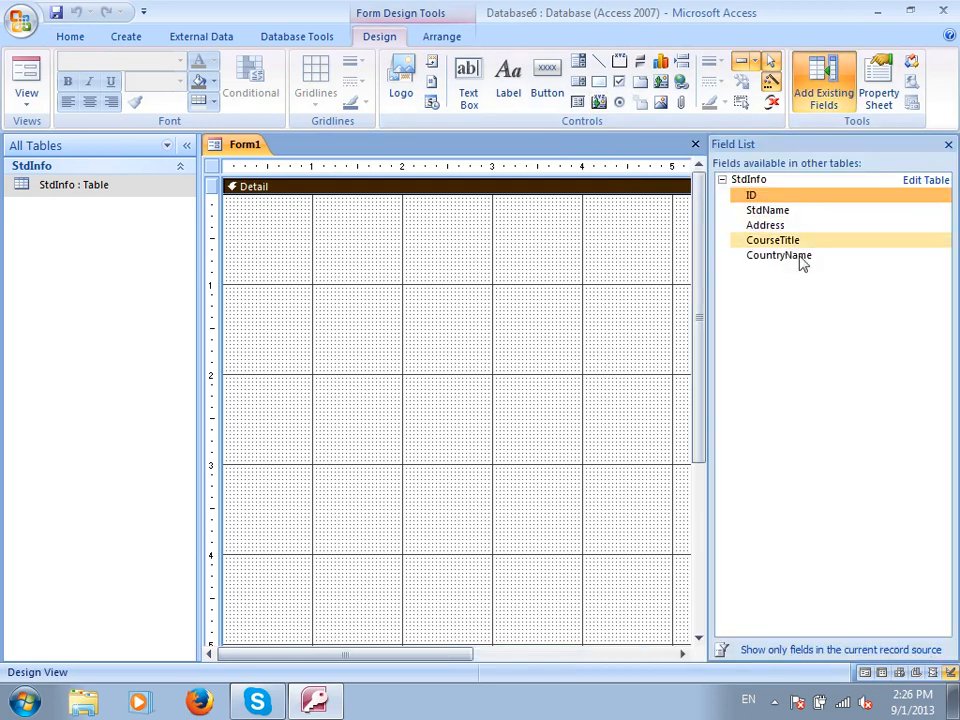
double_click(780, 197)
double_click(768, 210)
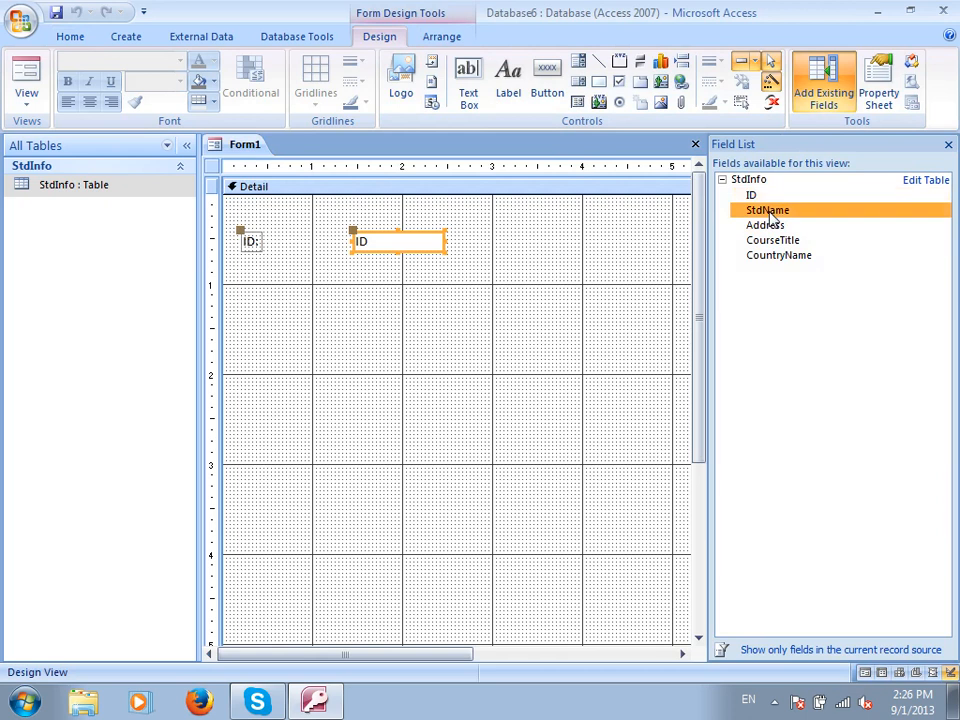
double_click(768, 226)
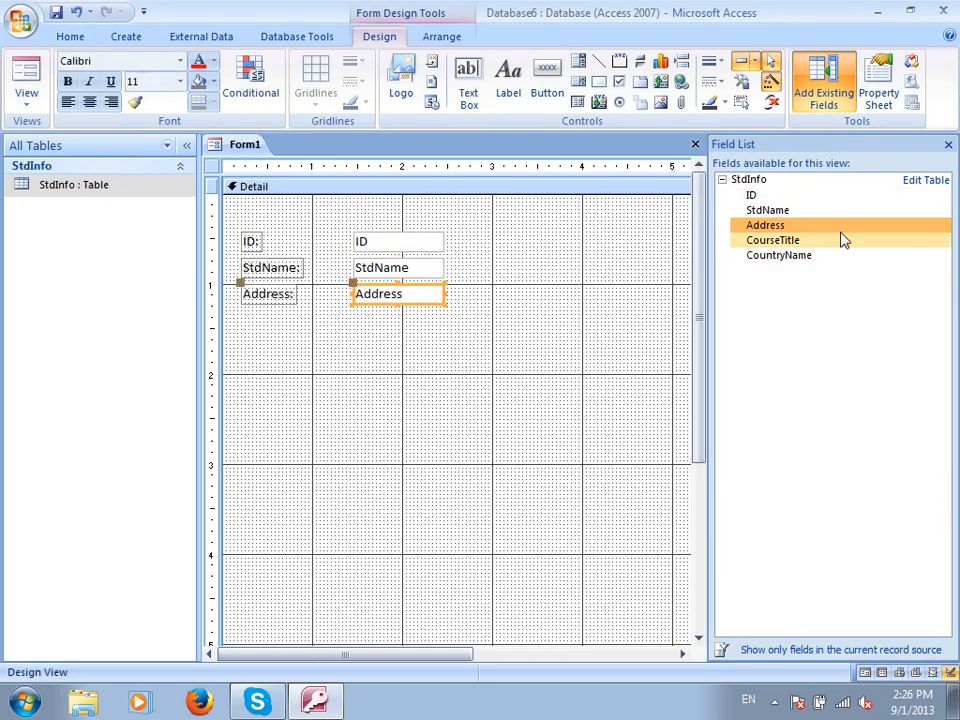
double_click(758, 242)
double_click(772, 256)
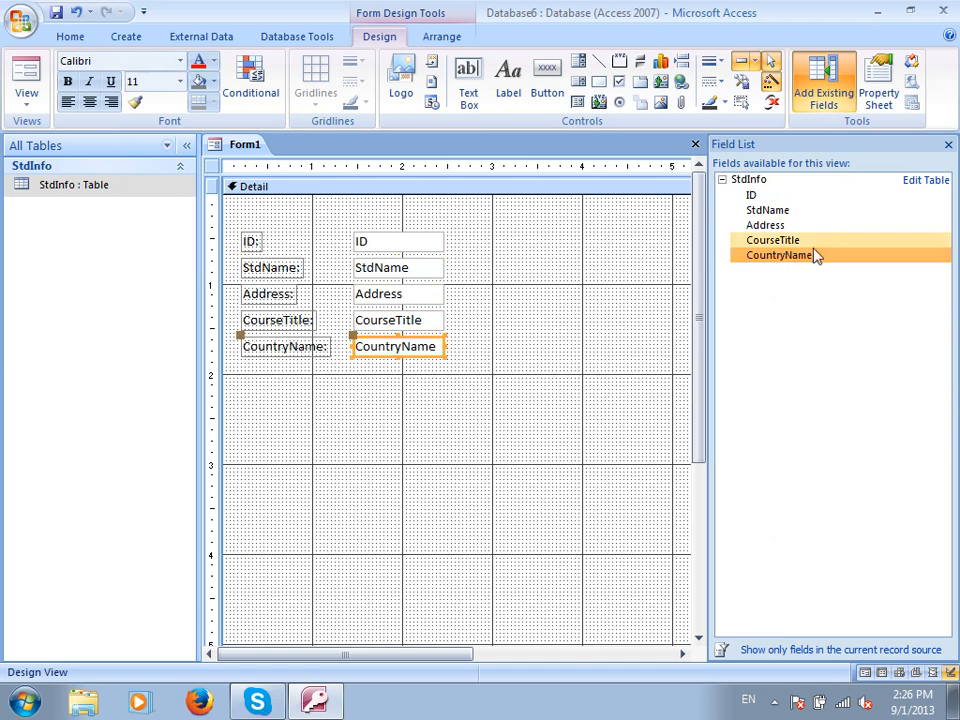
click(722, 180)
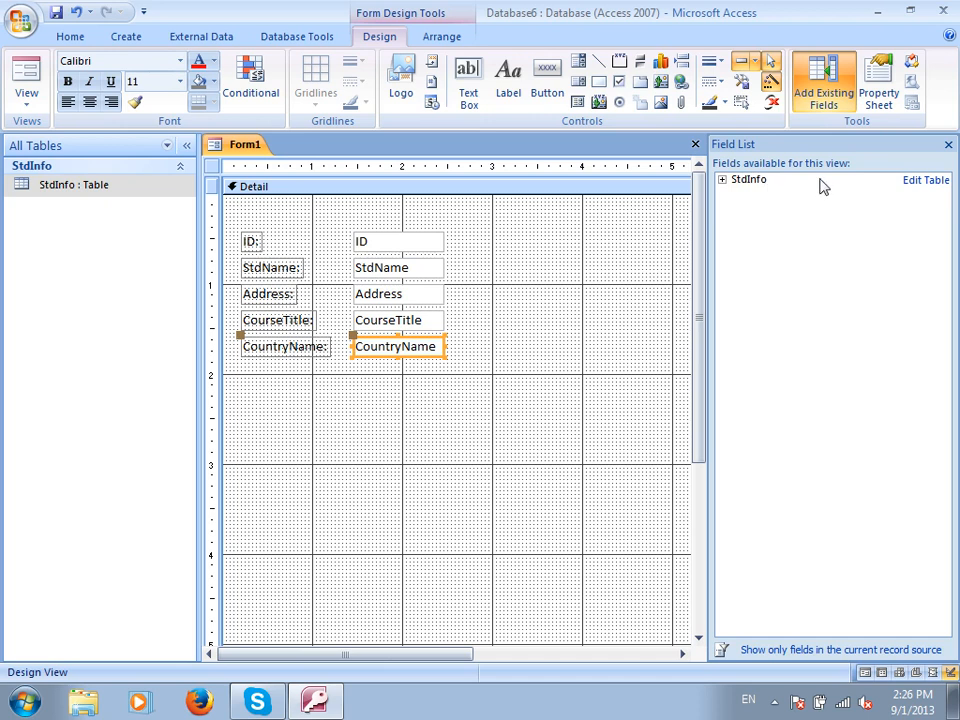
click(948, 144)
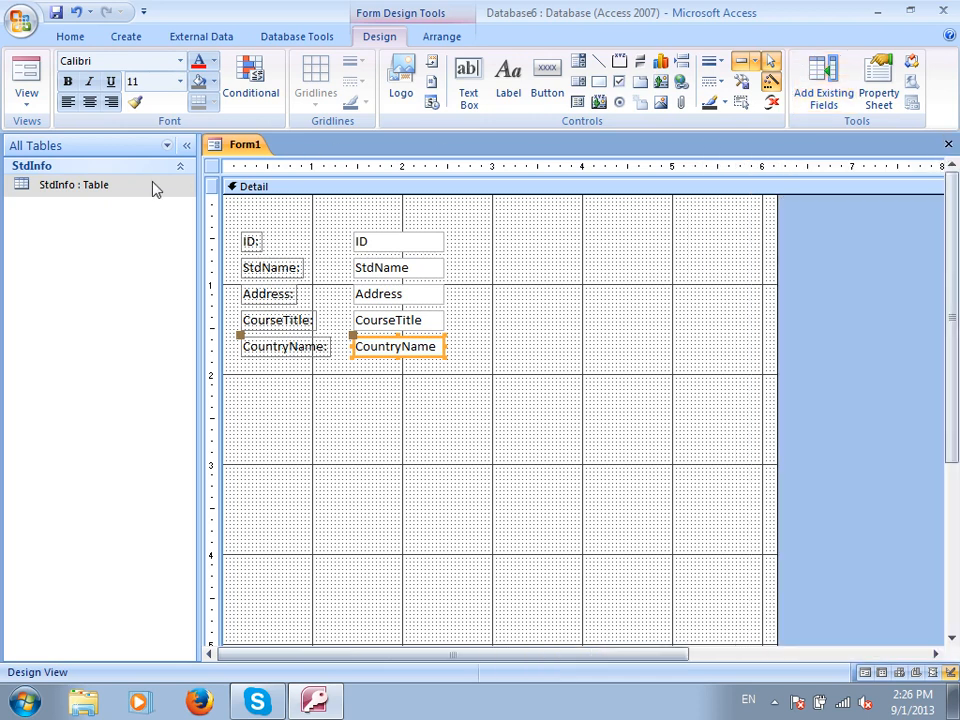
- Move all five field text boxes with their labels about 1 inch right and 0.7 inch down on the form
drag(491, 227, 322, 395)
drag(382, 247, 478, 310)
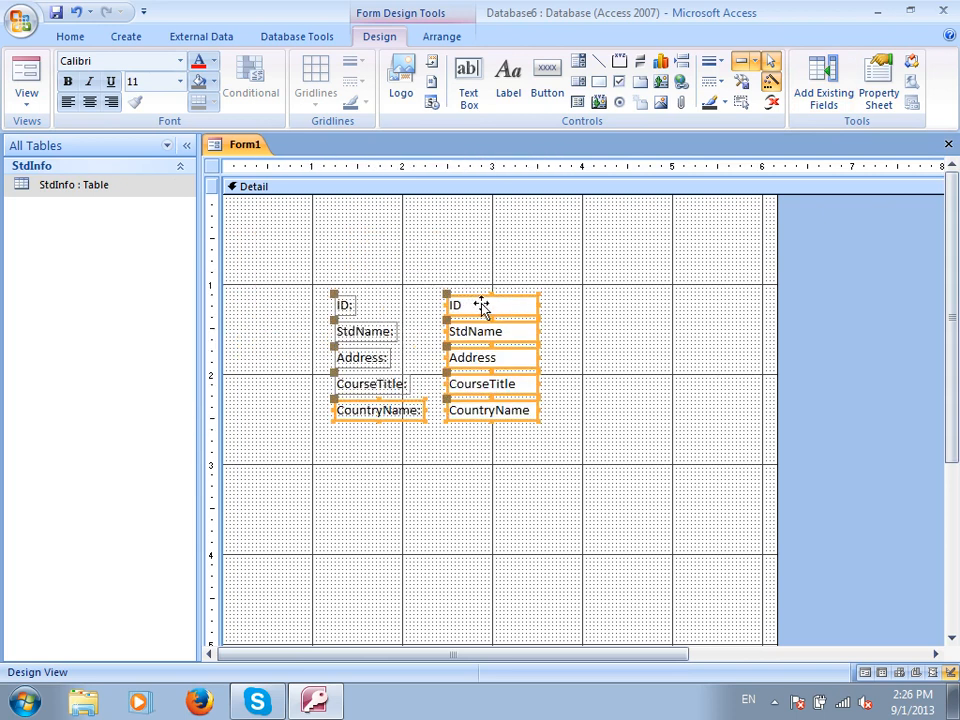
click(657, 362)
- Narrow the ID text box to about 0.5 inch and nudge the CourseTitle and CountryName controls slightly down
click(532, 310)
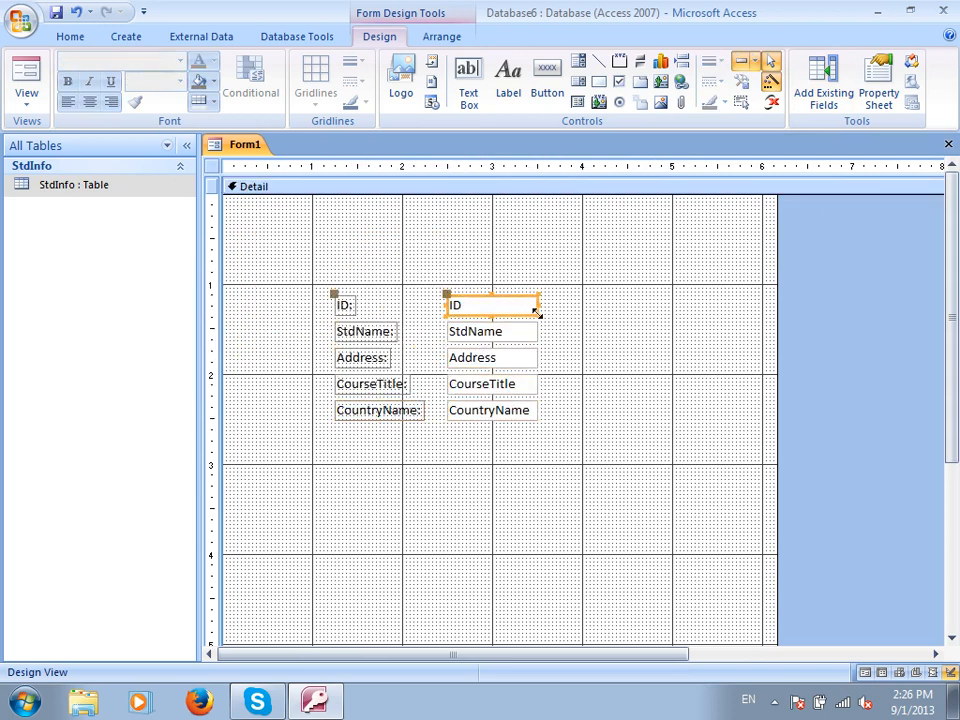
drag(538, 306, 492, 306)
drag(548, 377, 530, 412)
key(Down)
key(Down)
key(Down)
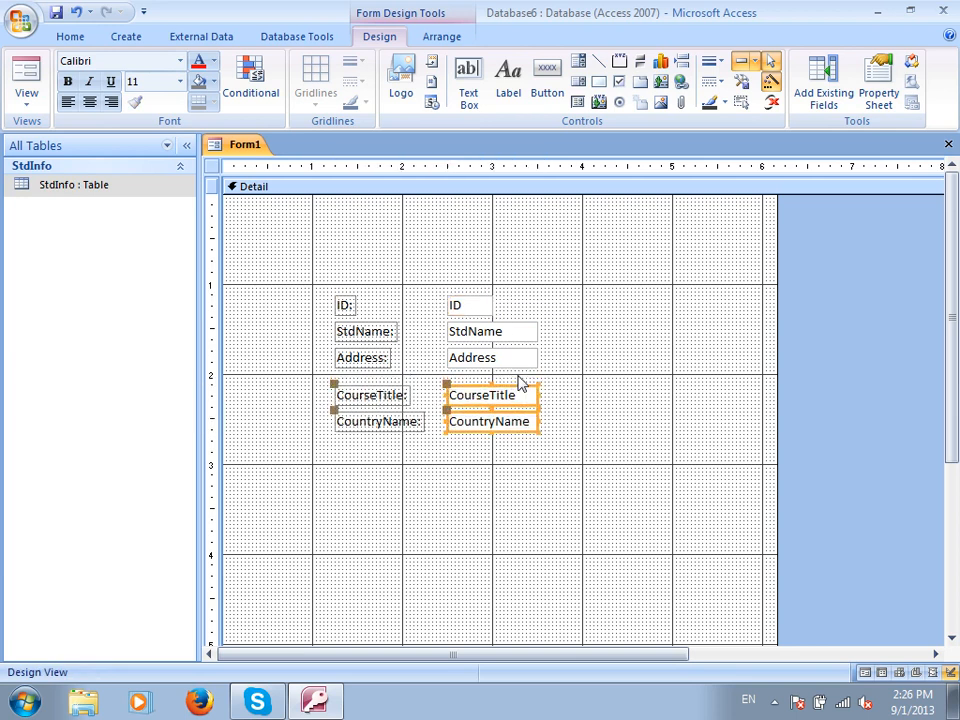
- Enlarge the Address text box to about 1.8 inches wide and 0.4 inch tall
click(532, 358)
drag(537, 366, 614, 381)
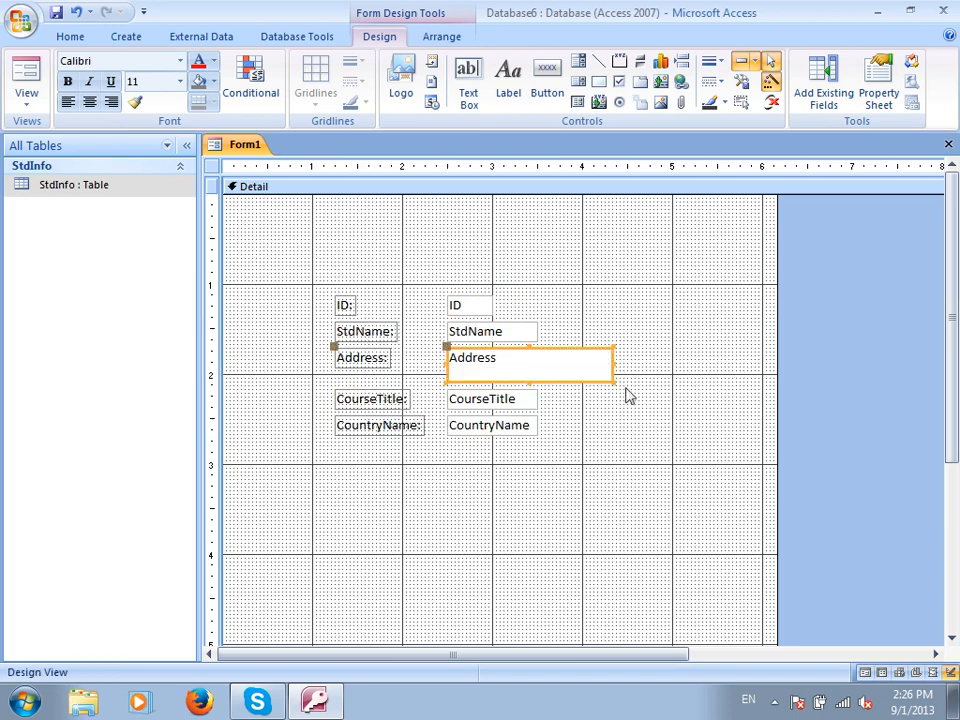
click(671, 437)
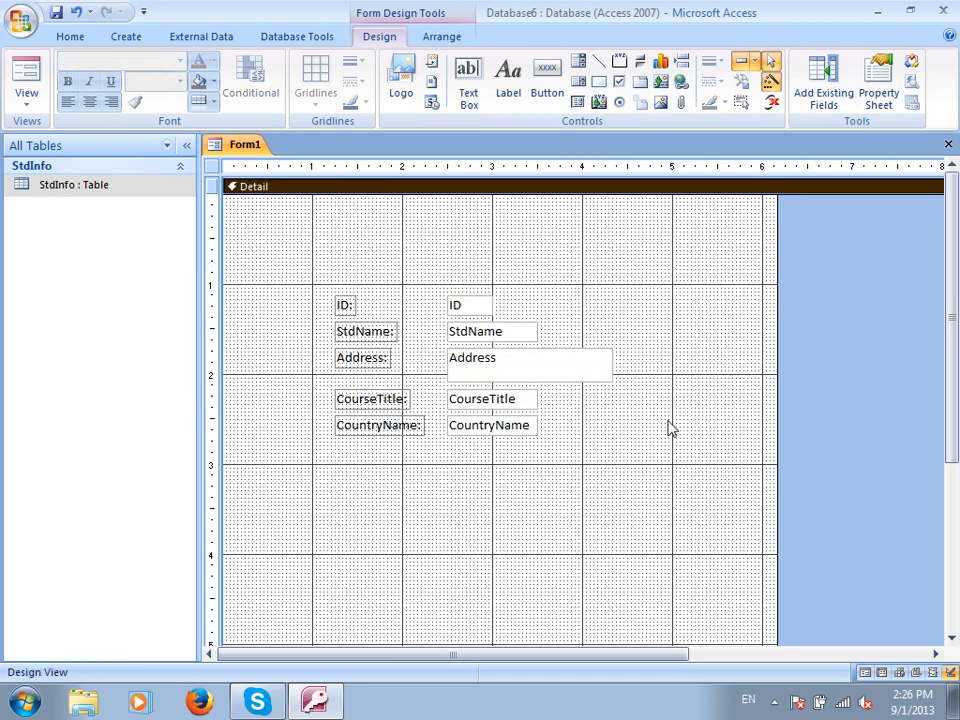
- Add a title label about 4.5 inches wide and 0.5 inch tall above the fields, reading "Student Information"
click(516, 90)
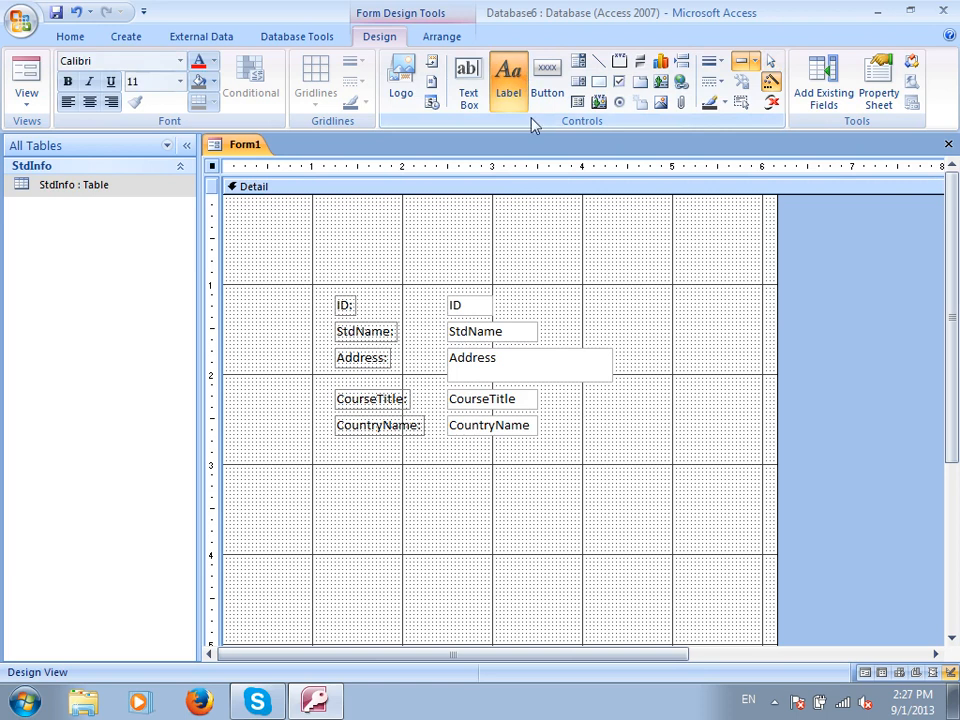
drag(321, 206, 721, 256)
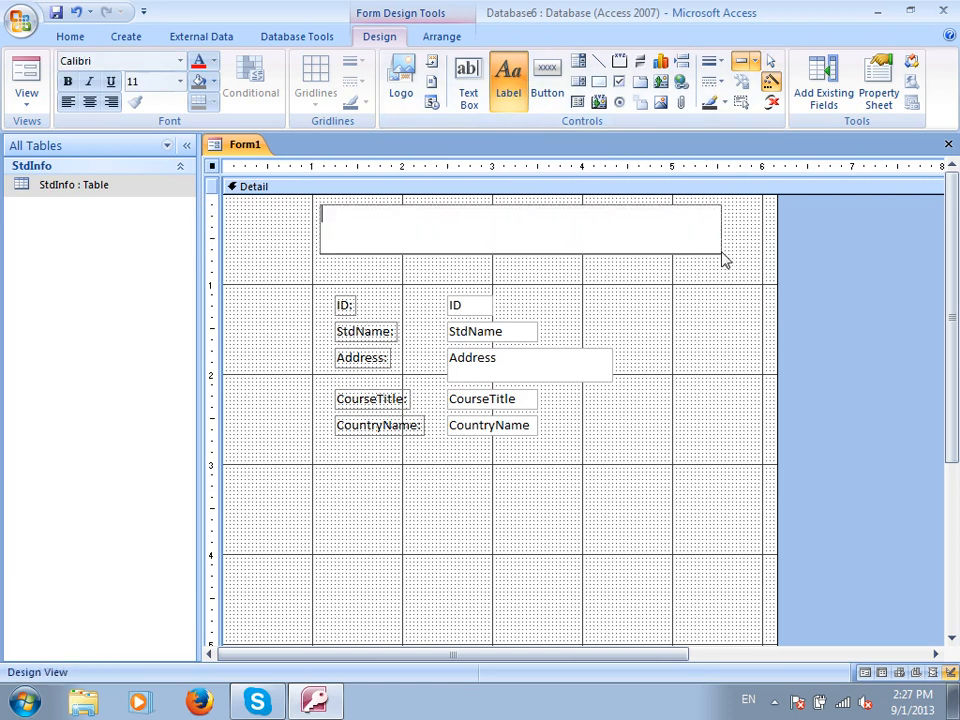
text(Student Information)
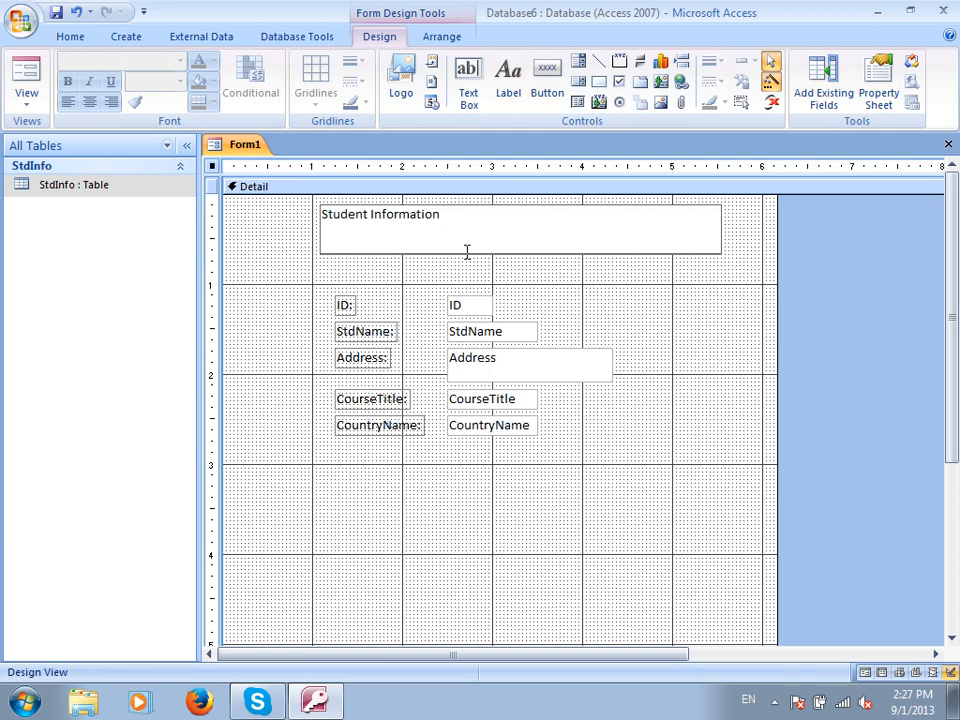
- Replace the title label's text with "Student Admission Form"
drag(467, 252, 258, 201)
text(Stydeb)
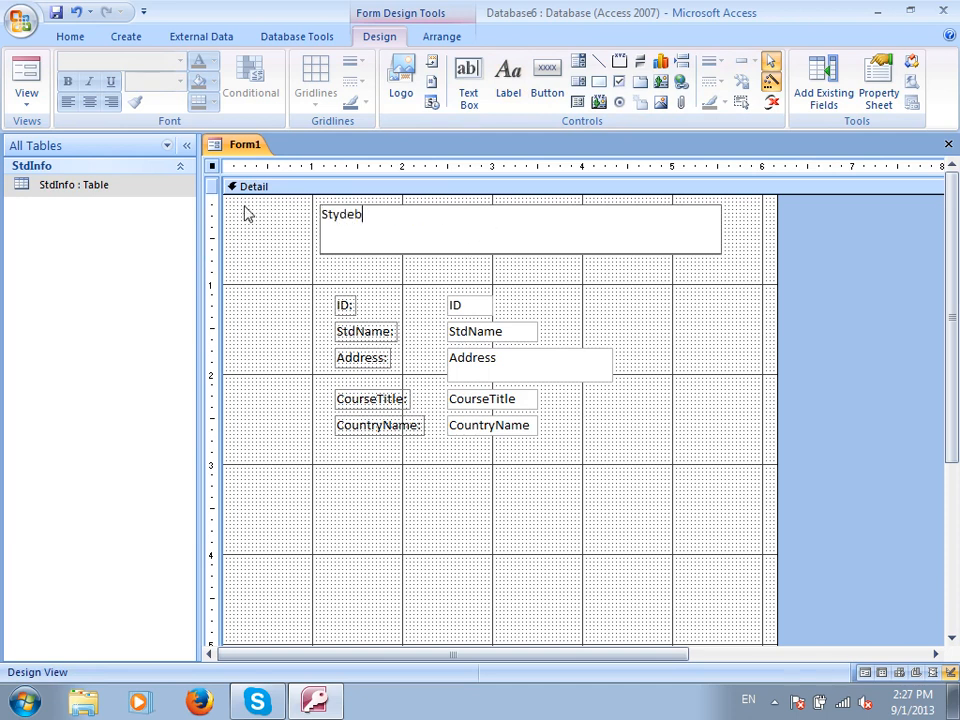
key(BackSpace)
key(BackSpace)
key(BackSpace)
key(BackSpace)
key(BackSpace)
key(BackSpace)
key(BackSpace)
key(BackSpace)
key(BackSpace)
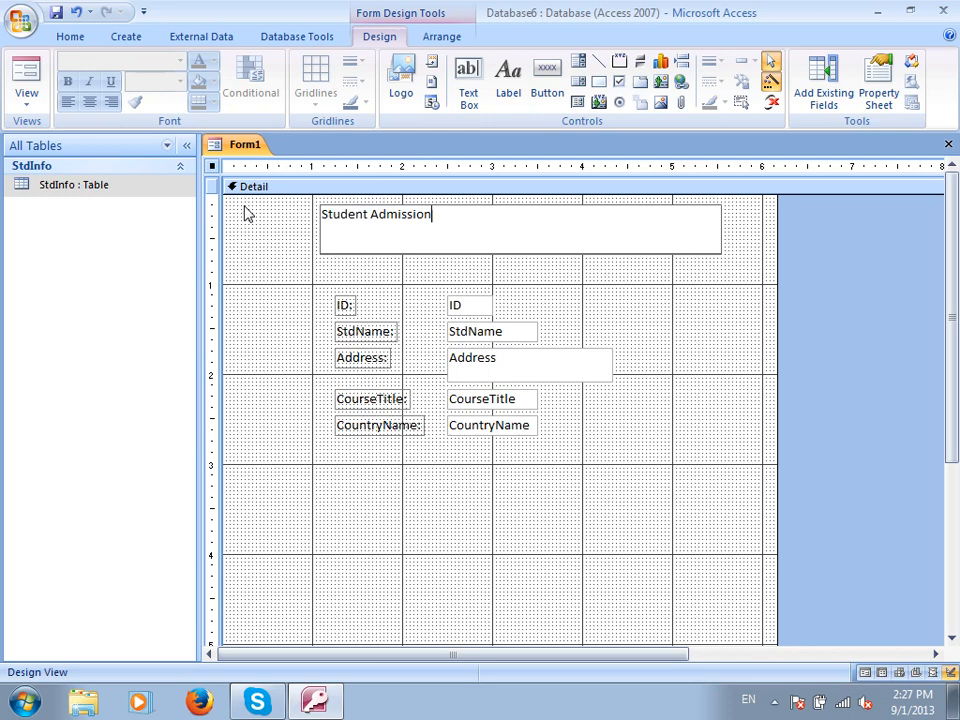
click(636, 285)
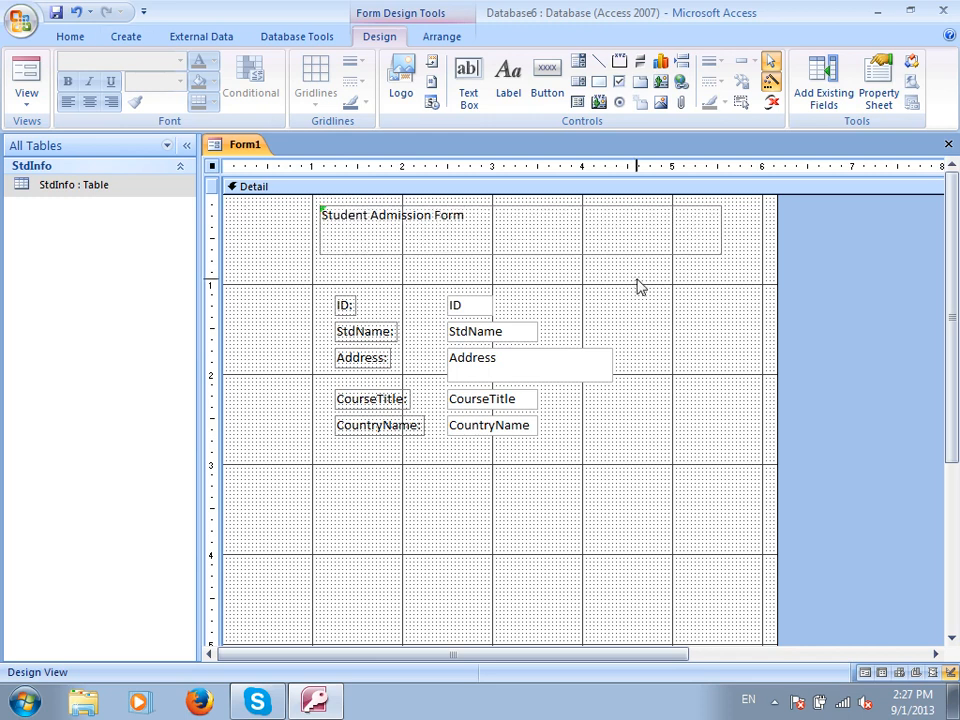
- Shrink the title label to fit its text
click(583, 248)
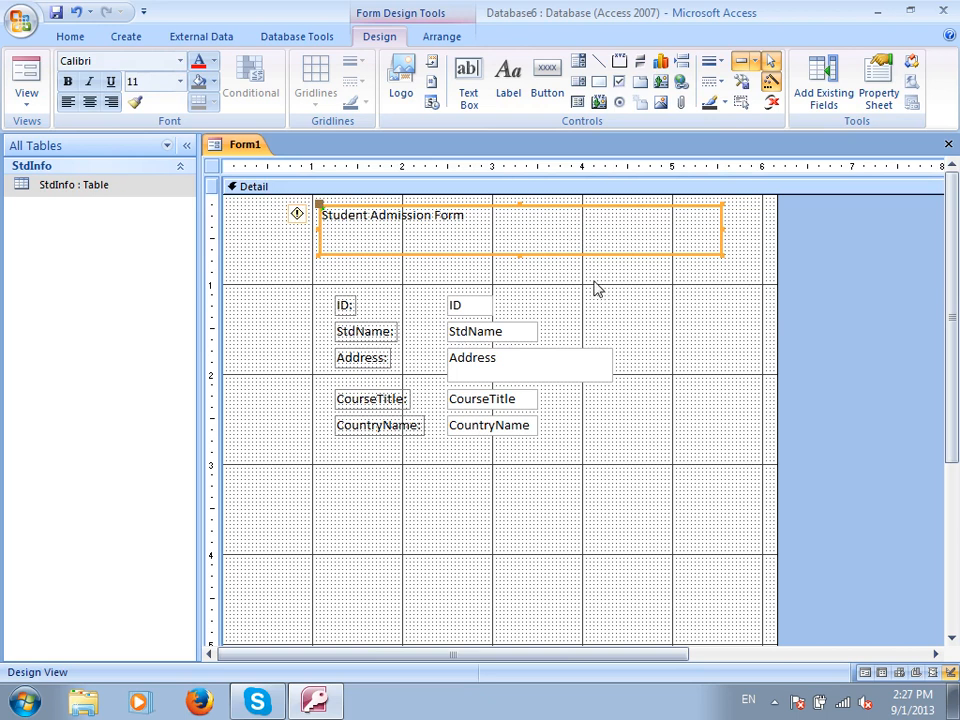
click(443, 37)
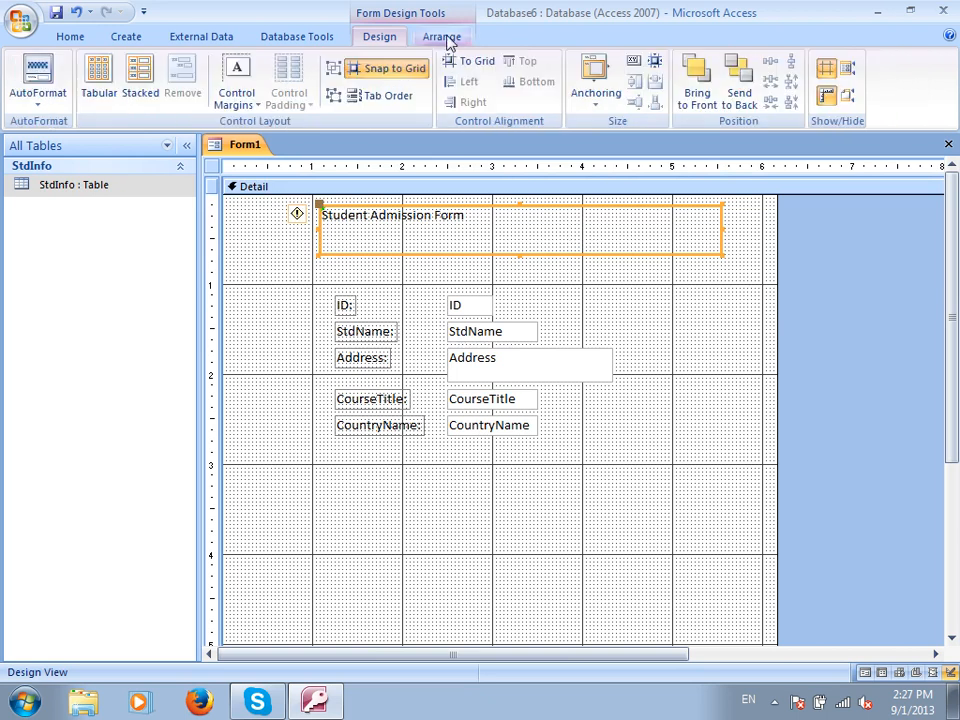
click(633, 63)
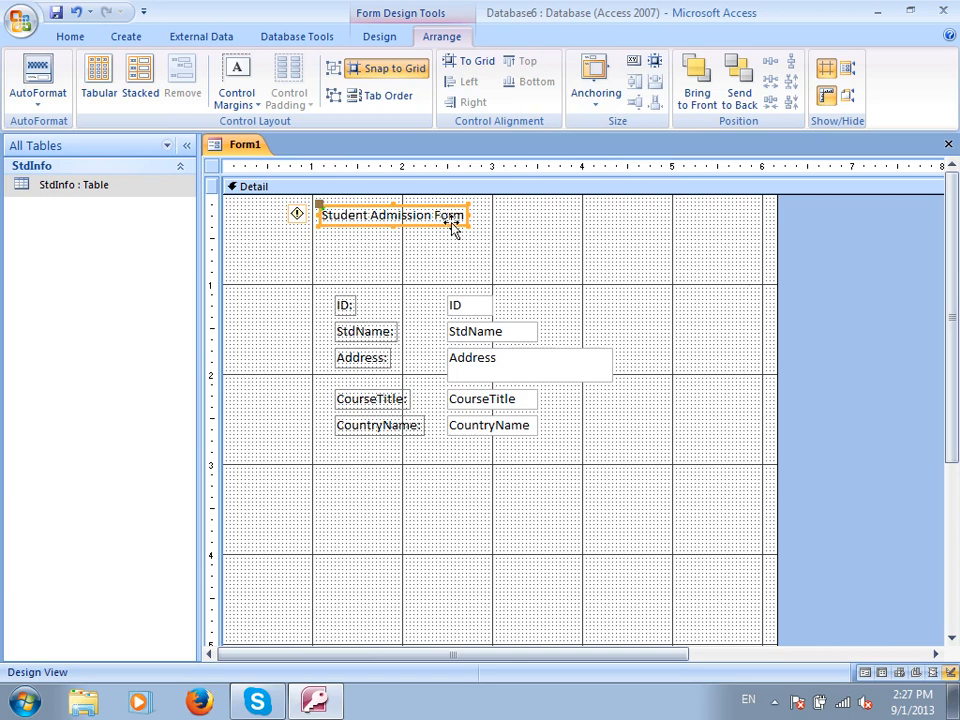
- Format the title label as bold at size 20 and resize the label to fit the larger text
click(82, 38)
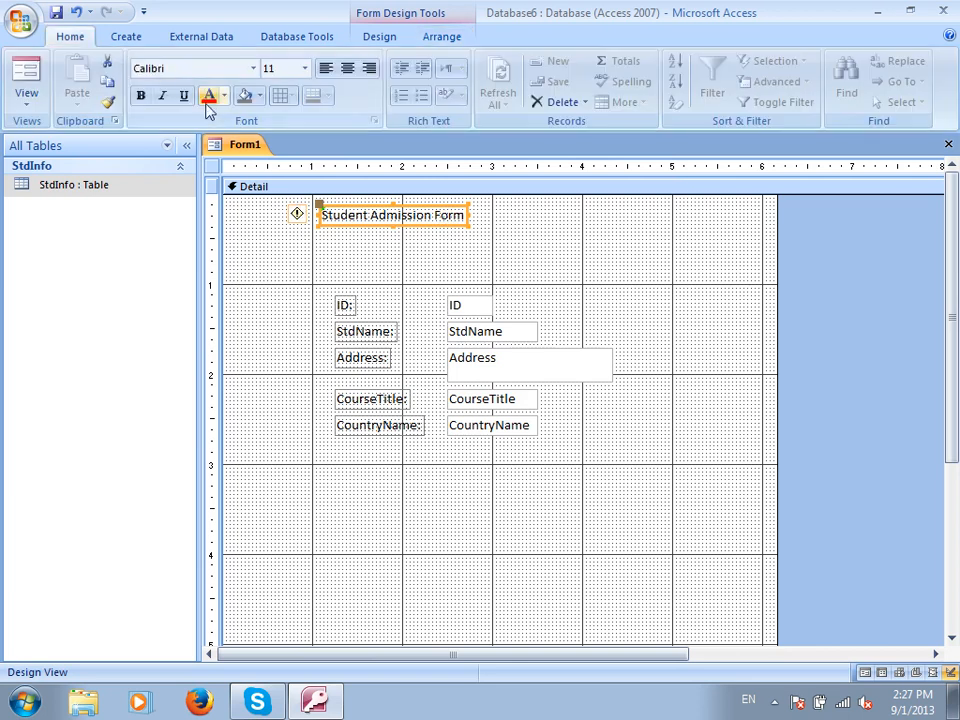
click(140, 95)
click(305, 68)
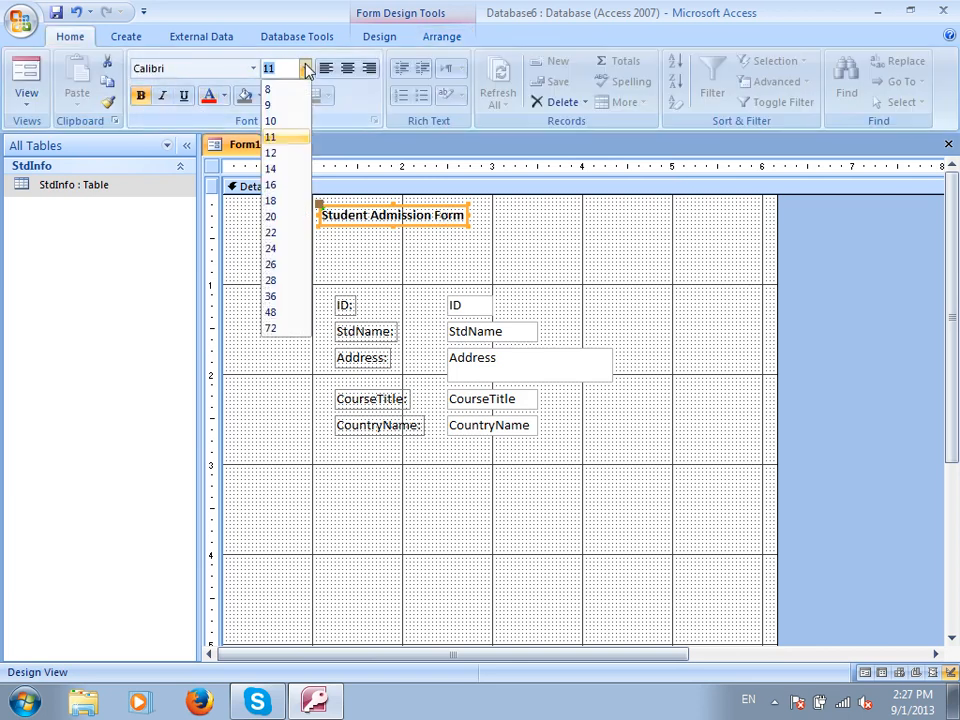
click(285, 215)
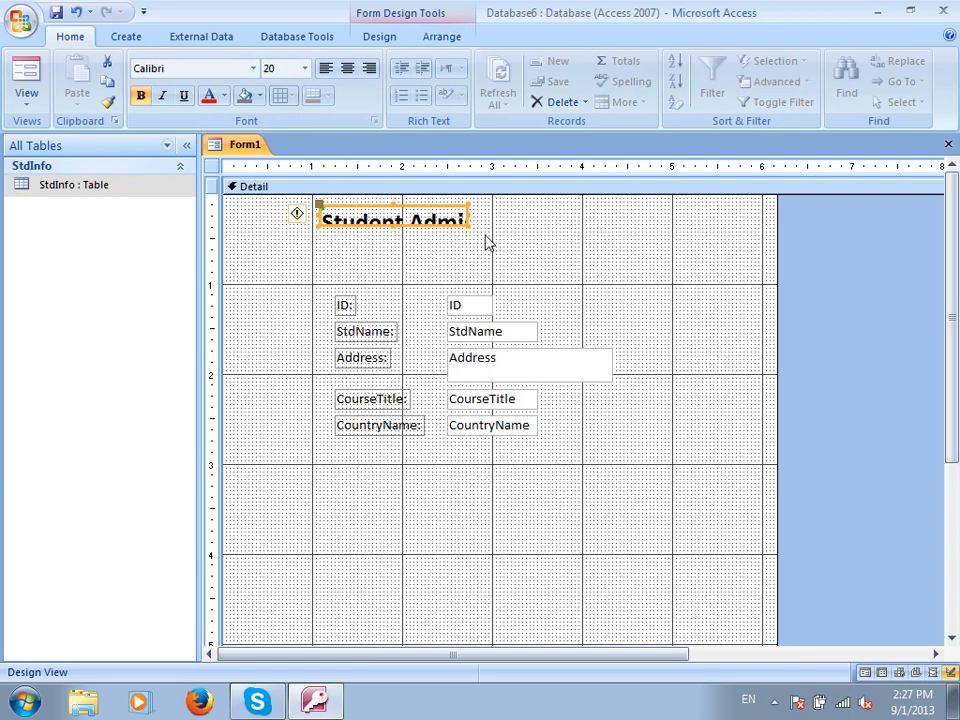
click(442, 37)
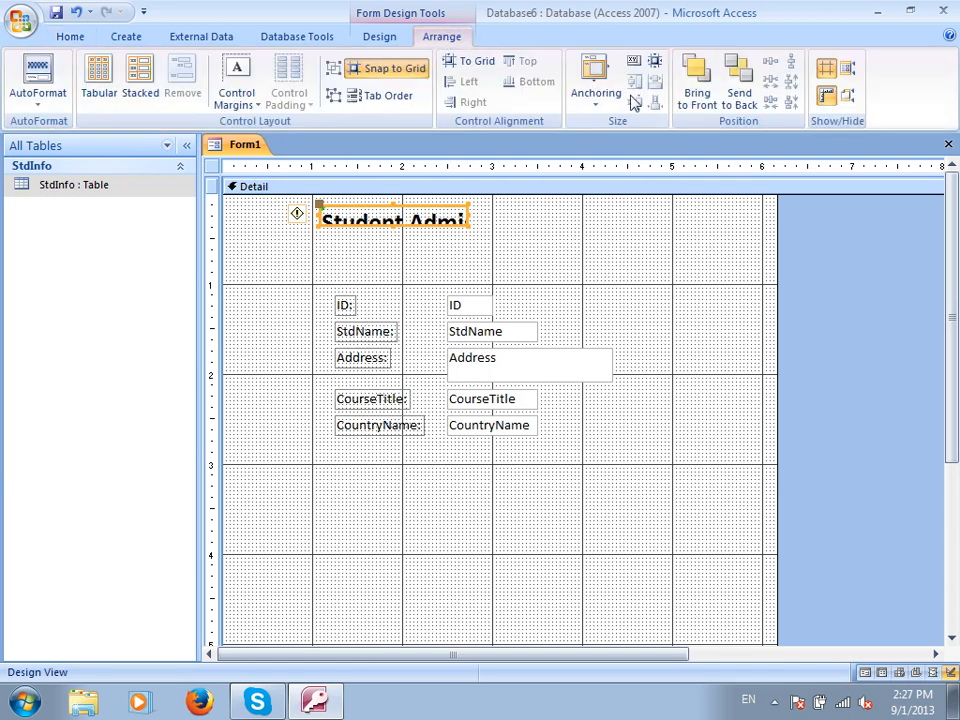
click(635, 63)
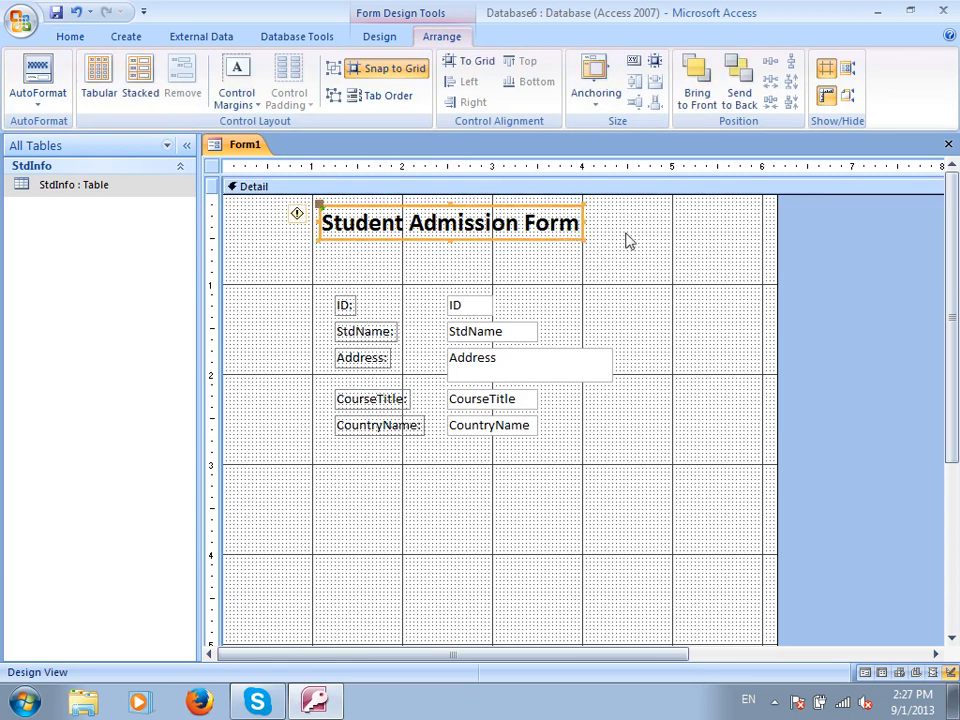
- Save the form as frmStdInfo and display it in Form View
click(56, 12)
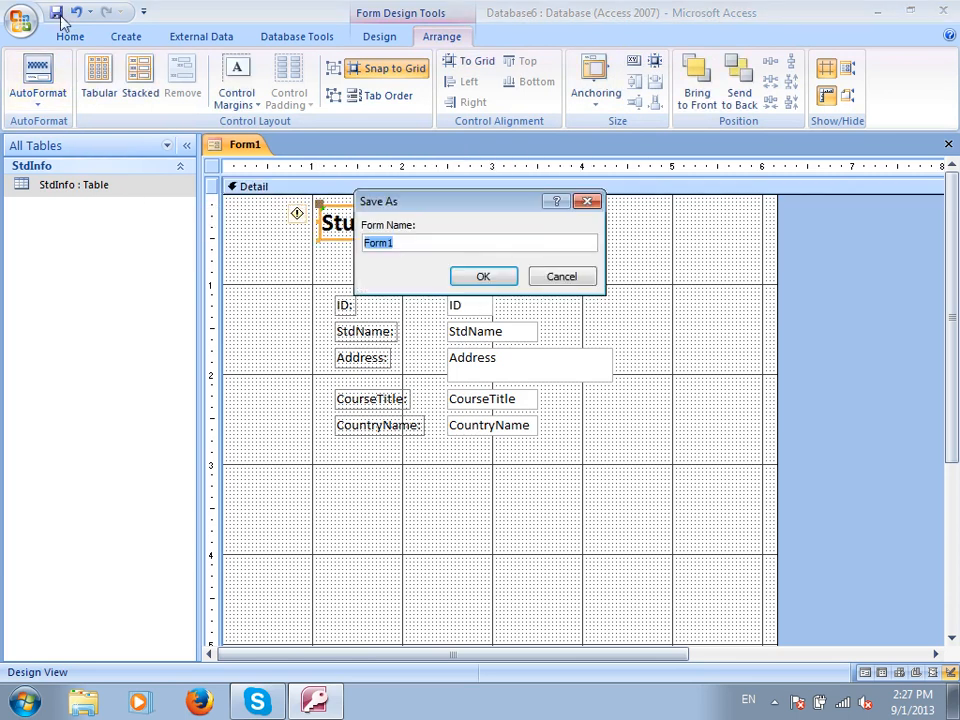
text(frmStdInfo)
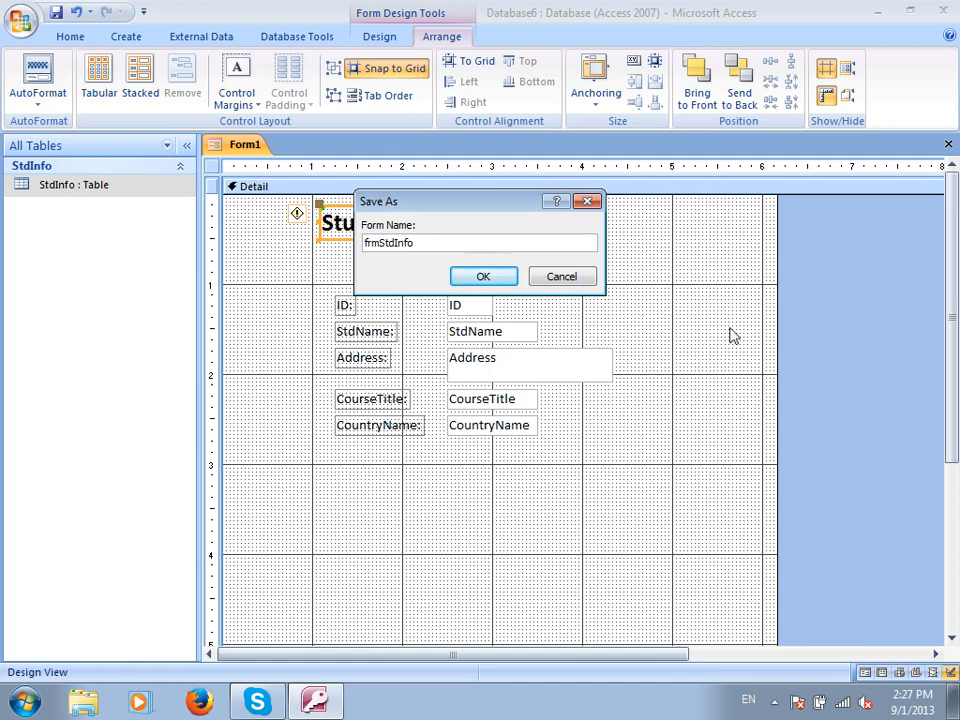
click(499, 281)
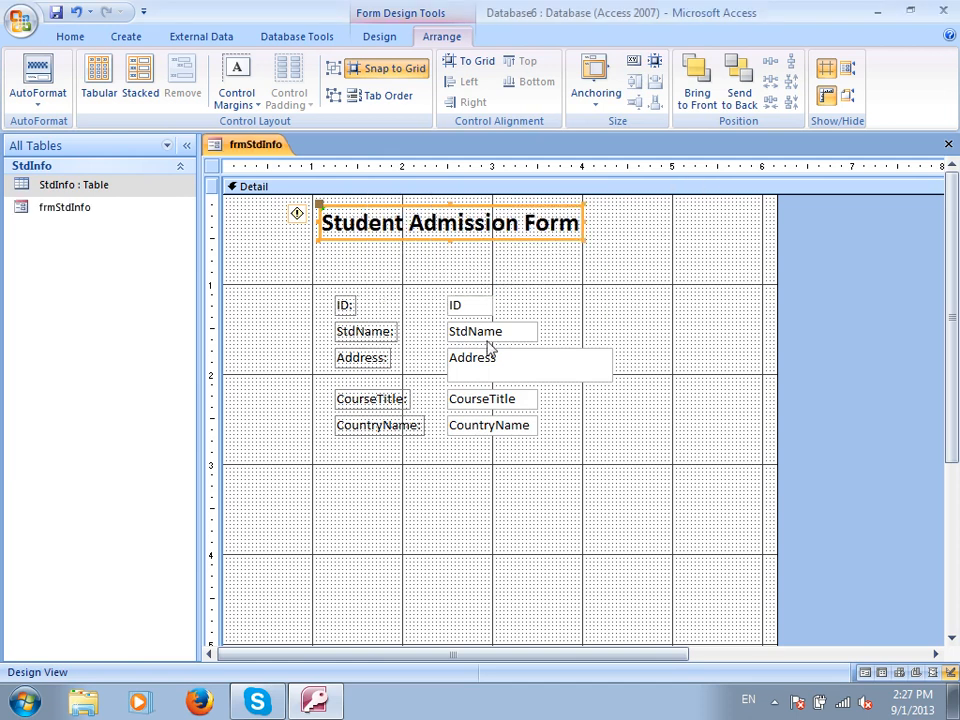
click(385, 36)
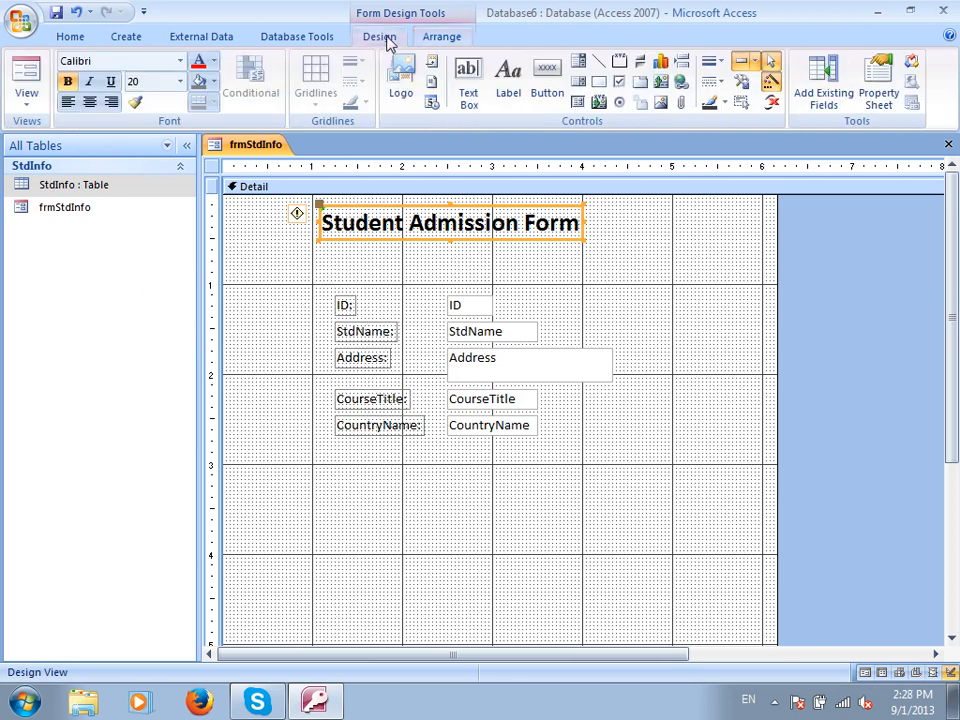
click(27, 72)
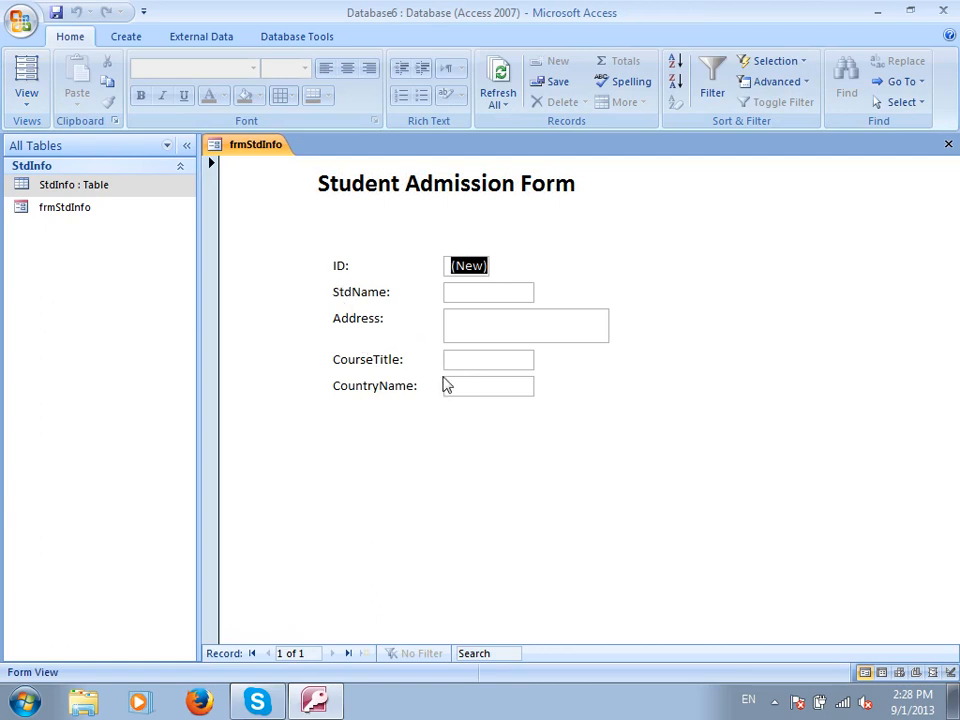
- Fill in the student's name in StdName and the student's address in Address, correcting the address spelling
click(495, 294)
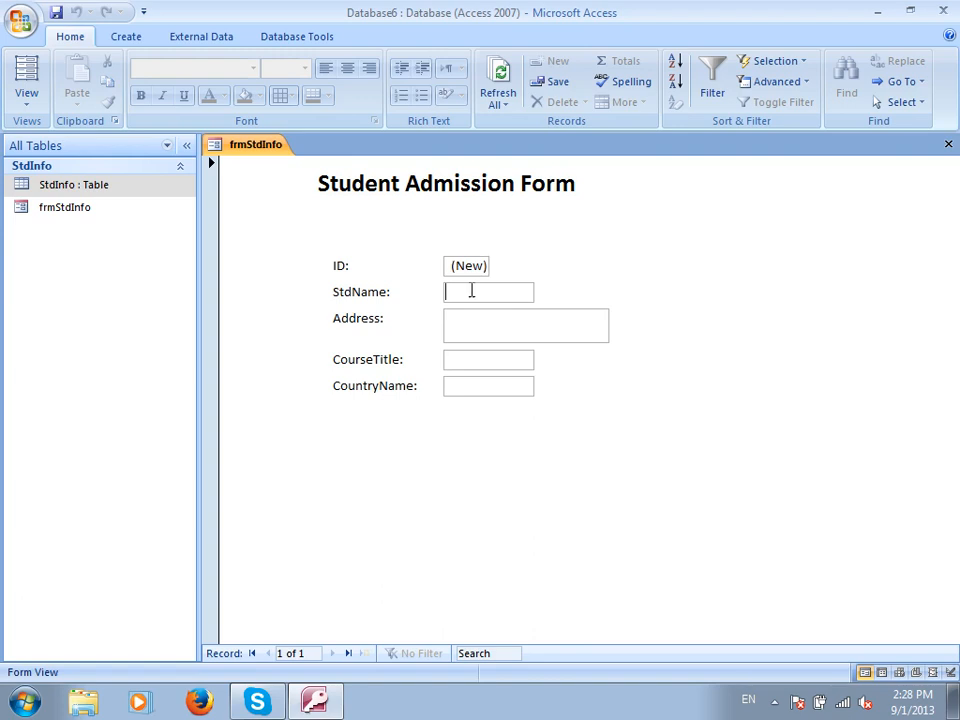
text(Hamid)
key(Tab)
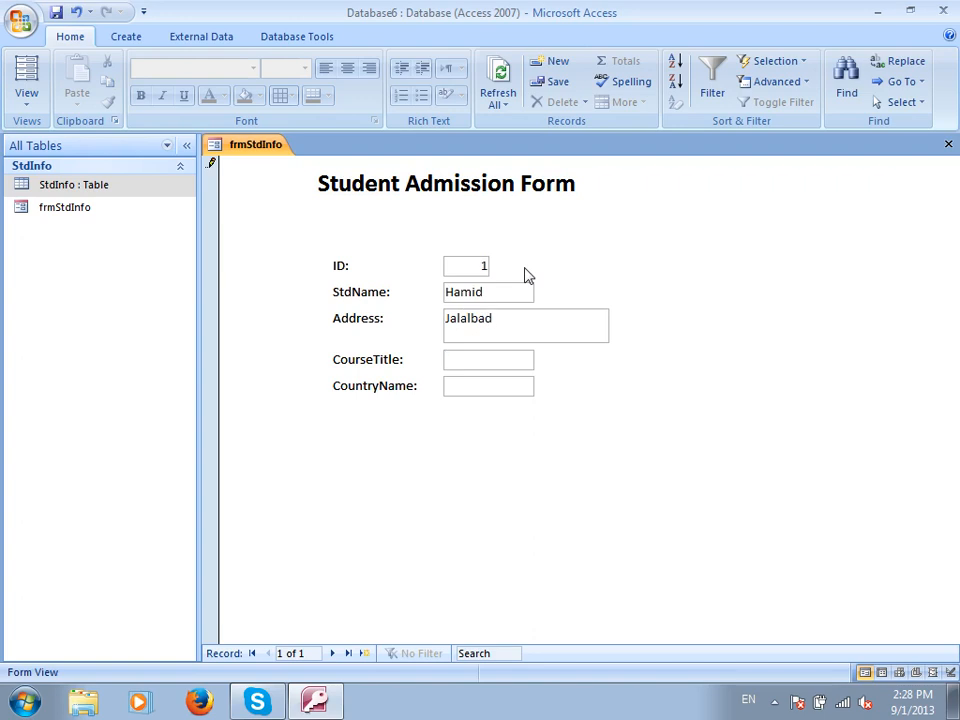
key(BackSpace)
key(BackSpace)
key(BackSpace)
key(BackSpace)
key(BackSpace)
key(BackSpace)
key(BackSpace)
key(BackSpace)
- Complete CourseTitle as MOS, set CountryName to Afghanistan, and move on to a new blank record
text(S)
key(Tab)
text(Afghanistan)
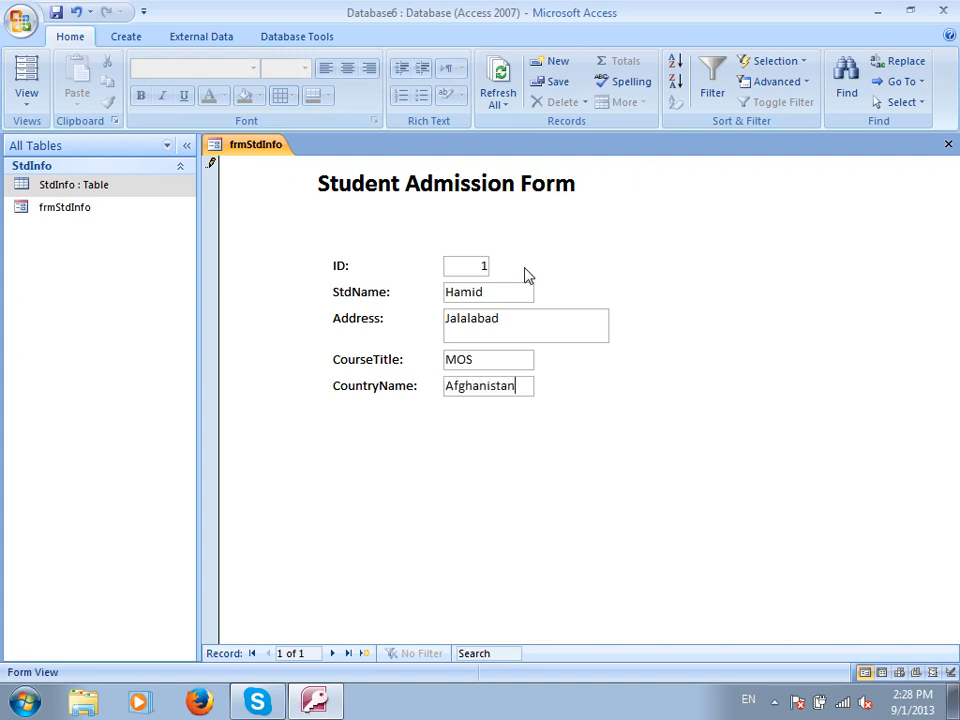
click(364, 653)
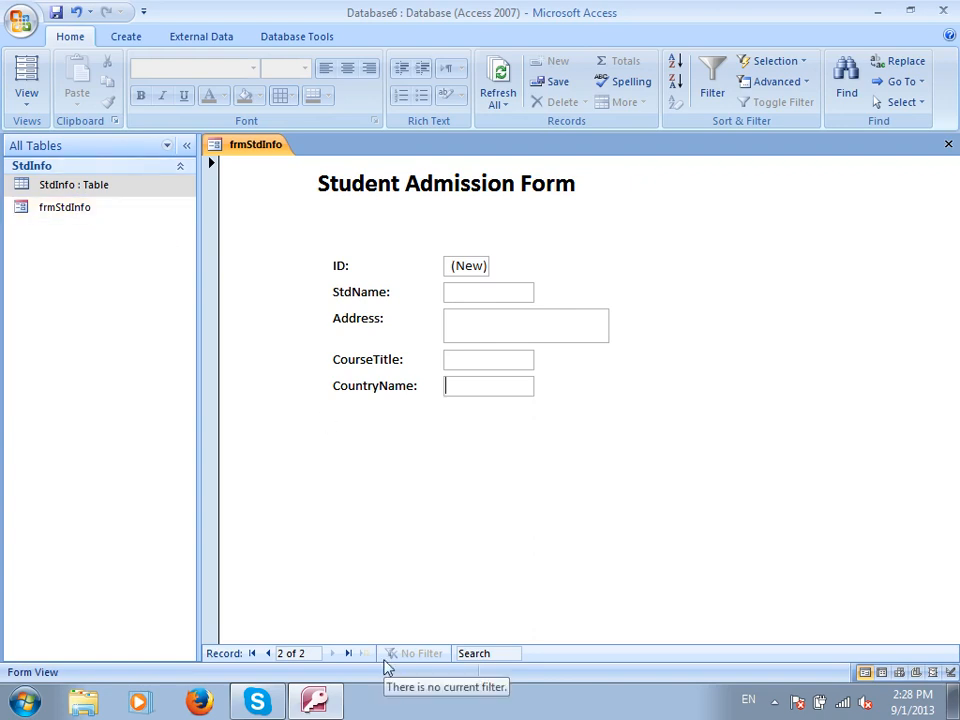
- Open Paint by running the command mspaint
click(38, 704)
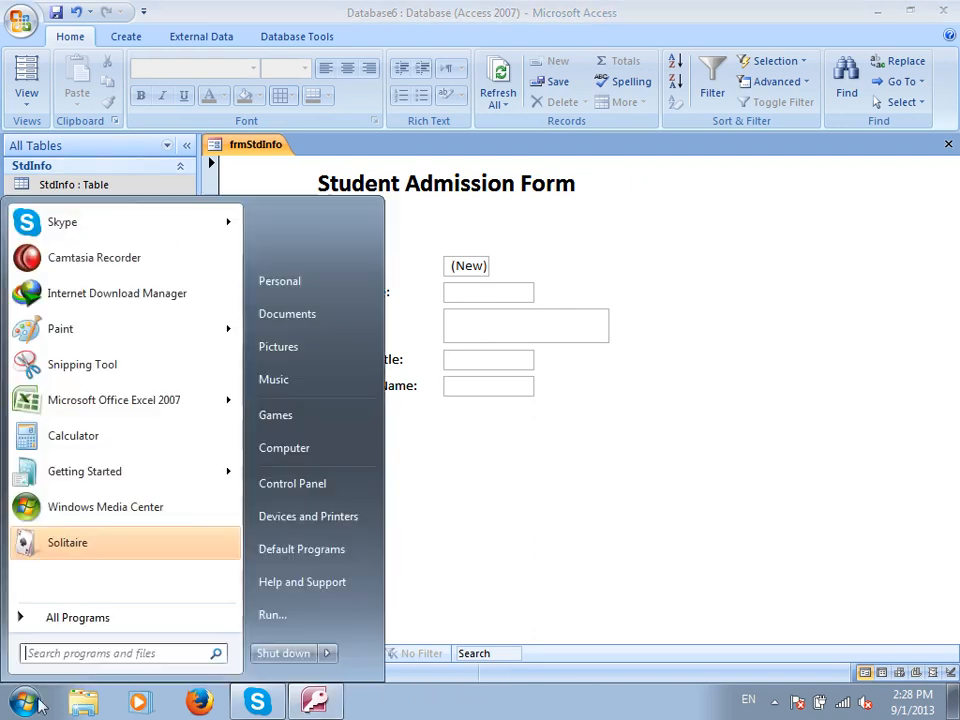
click(312, 620)
text(mspaint)
key(Return)
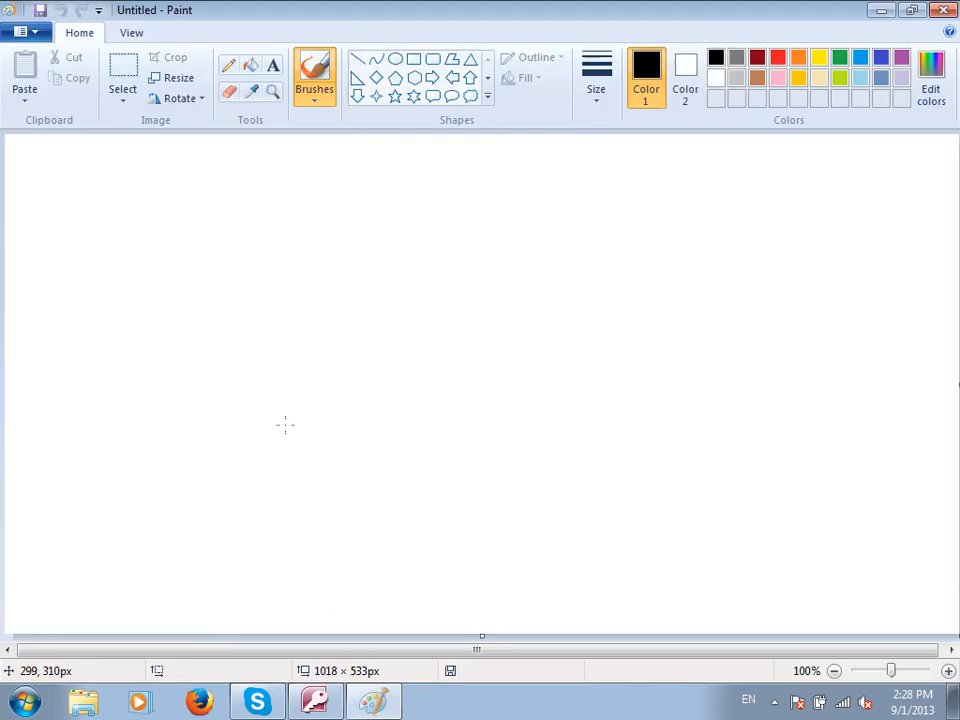
- Sketch with the Pencil a box labelled Table and a second box for the form, with connecting lines between them
click(228, 66)
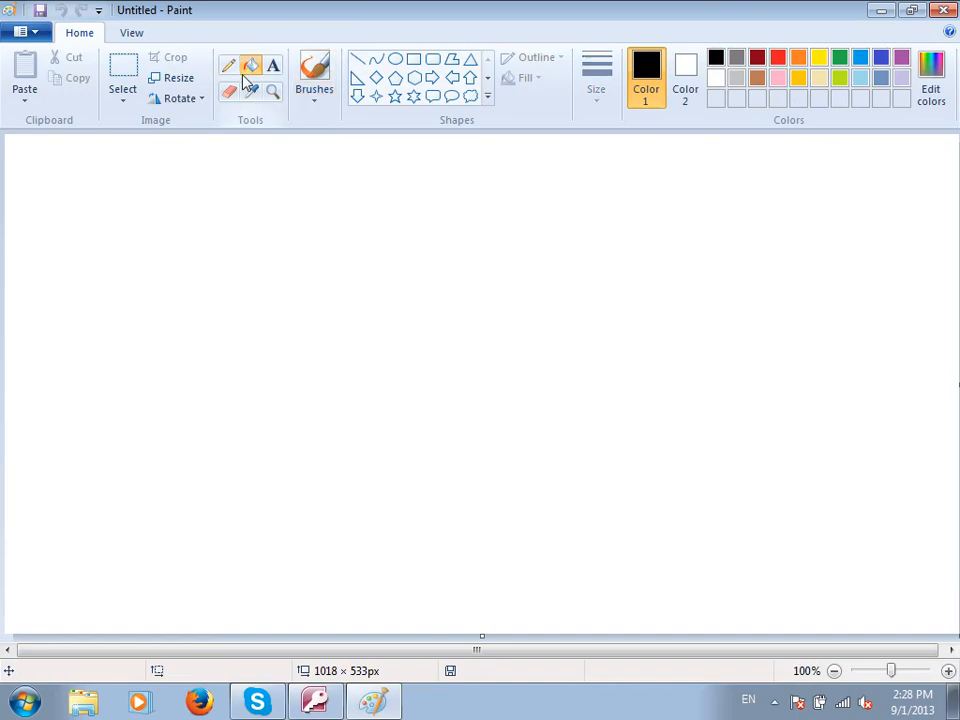
mouse_move(128, 197)
mouse_down()
mouse_move(180, 364)
mouse_move(96, 220)
mouse_up()
mouse_move(278, 240)
mouse_down()
mouse_move(271, 268)
mouse_move(281, 297)
mouse_up()
mouse_move(245, 255)
mouse_down()
mouse_move(330, 255)
mouse_move(343, 212)
mouse_move(387, 226)
mouse_up()
mouse_move(716, 194)
mouse_down()
mouse_move(822, 264)
mouse_move(662, 220)
mouse_up()
mouse_move(784, 314)
mouse_down()
mouse_move(778, 363)
mouse_move(837, 338)
mouse_up()
drag(245, 266, 362, 262)
drag(611, 253, 530, 256)
- Handwrite Jit Engine between the two boxes and OLEDB below the table box
drag(425, 297, 401, 378)
drag(456, 338, 461, 378)
drag(472, 320, 487, 378)
drag(479, 348, 498, 336)
mouse_move(444, 417)
mouse_down()
mouse_move(471, 461)
mouse_move(568, 448)
mouse_move(582, 411)
mouse_up()
click(537, 352)
drag(116, 440, 181, 478)
mouse_move(183, 417)
mouse_down()
mouse_move(233, 414)
mouse_move(268, 427)
mouse_move(307, 414)
mouse_move(284, 404)
mouse_up()
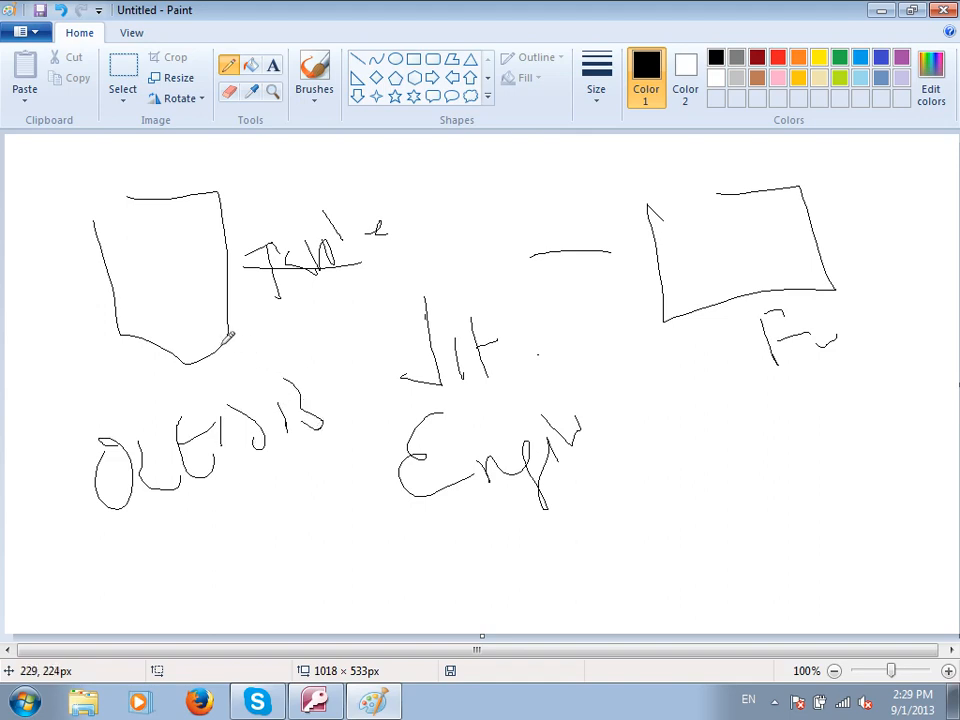
- Draw an oval around the engine labels, a small data box in the form, and curved arrows linking form and table through the engine
mouse_move(578, 390)
mouse_down()
mouse_move(311, 314)
mouse_move(465, 505)
mouse_move(383, 412)
mouse_up()
mouse_move(735, 272)
mouse_down()
mouse_move(681, 201)
mouse_move(529, 370)
mouse_move(481, 355)
mouse_move(375, 460)
mouse_move(204, 279)
mouse_move(238, 255)
mouse_up()
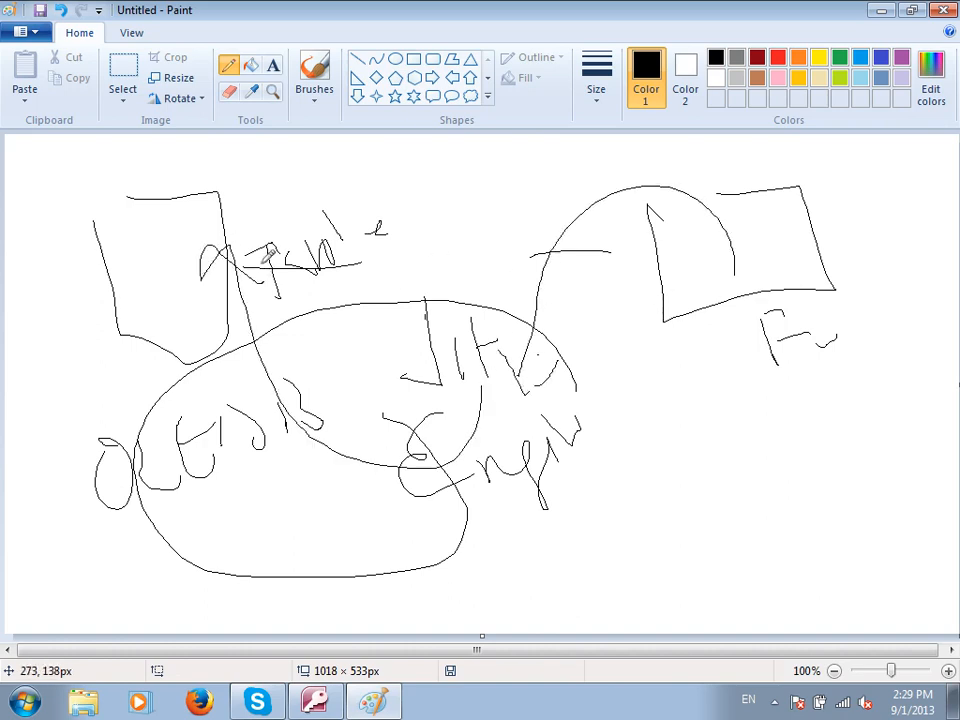
mouse_move(705, 273)
mouse_down()
mouse_move(640, 330)
mouse_move(650, 258)
mouse_up()
drag(682, 298, 724, 276)
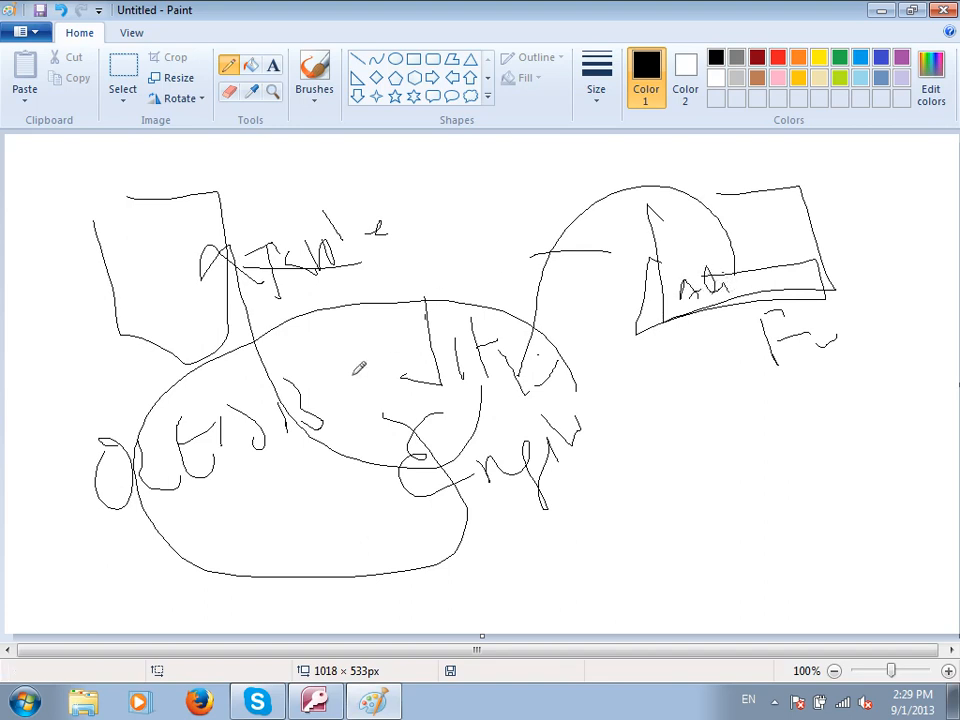
drag(172, 236, 178, 290)
mouse_move(712, 285)
mouse_down()
mouse_move(465, 396)
mouse_move(348, 388)
mouse_up()
mouse_move(236, 244)
mouse_down()
mouse_move(379, 387)
mouse_move(738, 256)
mouse_move(770, 317)
mouse_move(781, 263)
mouse_up()
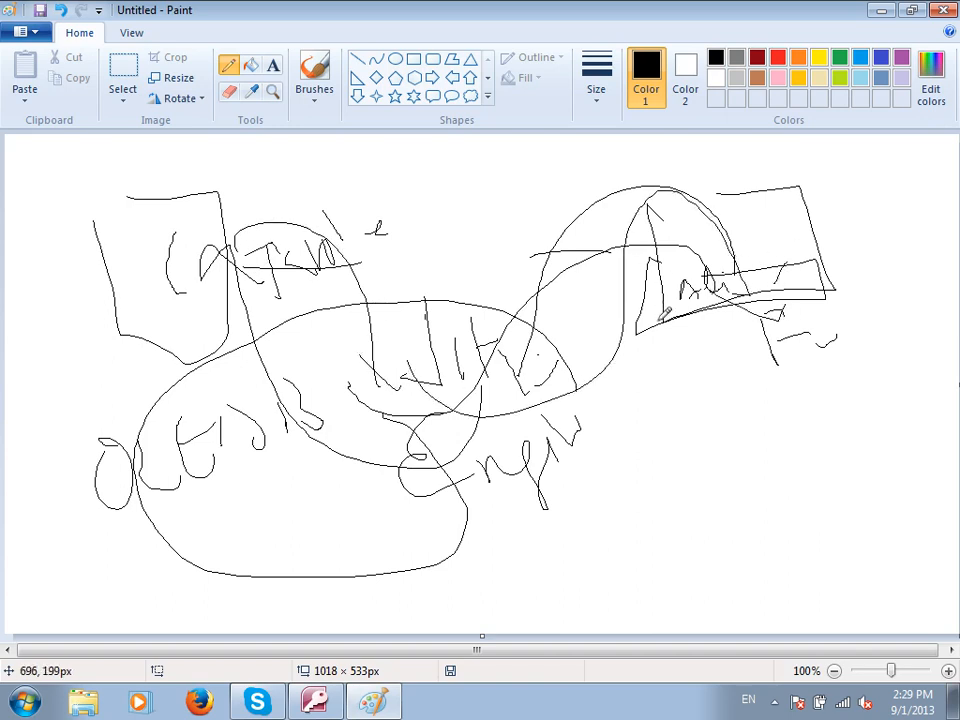
- Sketch a smaller diagram of two connected boxes with an arrow from their connecting line to the handwritten label Jit Engine
mouse_move(606, 494)
mouse_down()
mouse_move(607, 546)
mouse_move(607, 492)
mouse_up()
mouse_move(790, 464)
mouse_down()
mouse_move(770, 510)
mouse_move(778, 482)
mouse_move(688, 506)
mouse_move(750, 535)
mouse_move(756, 592)
mouse_move(729, 607)
mouse_up()
mouse_move(772, 568)
mouse_down()
mouse_move(773, 604)
mouse_move(787, 594)
mouse_up()
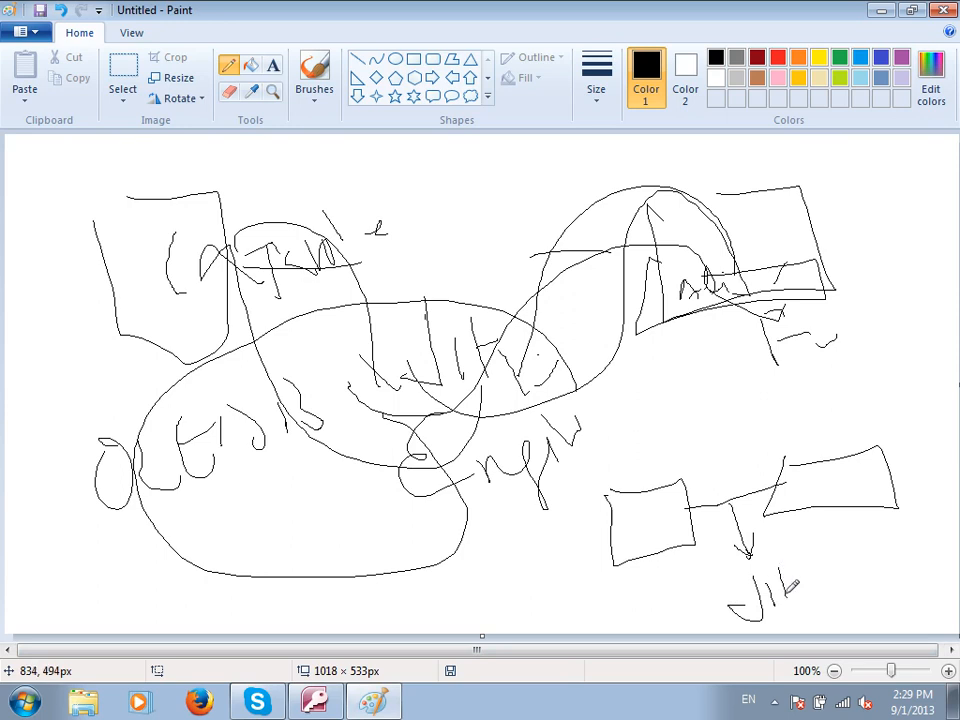
mouse_move(846, 552)
mouse_down()
mouse_move(852, 598)
mouse_move(850, 572)
mouse_move(882, 576)
mouse_move(893, 560)
mouse_move(912, 573)
mouse_move(915, 525)
mouse_move(926, 508)
mouse_move(958, 496)
mouse_up()
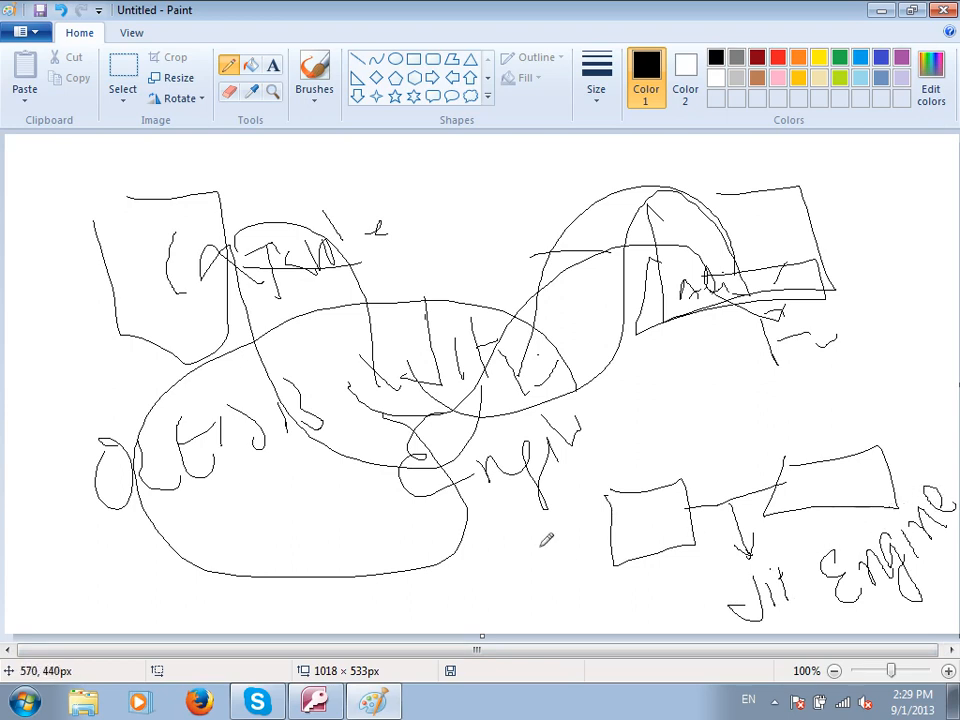
- Close the Paint sketch without saving it and close the frmStdInfo form in Access
click(943, 10)
click(516, 352)
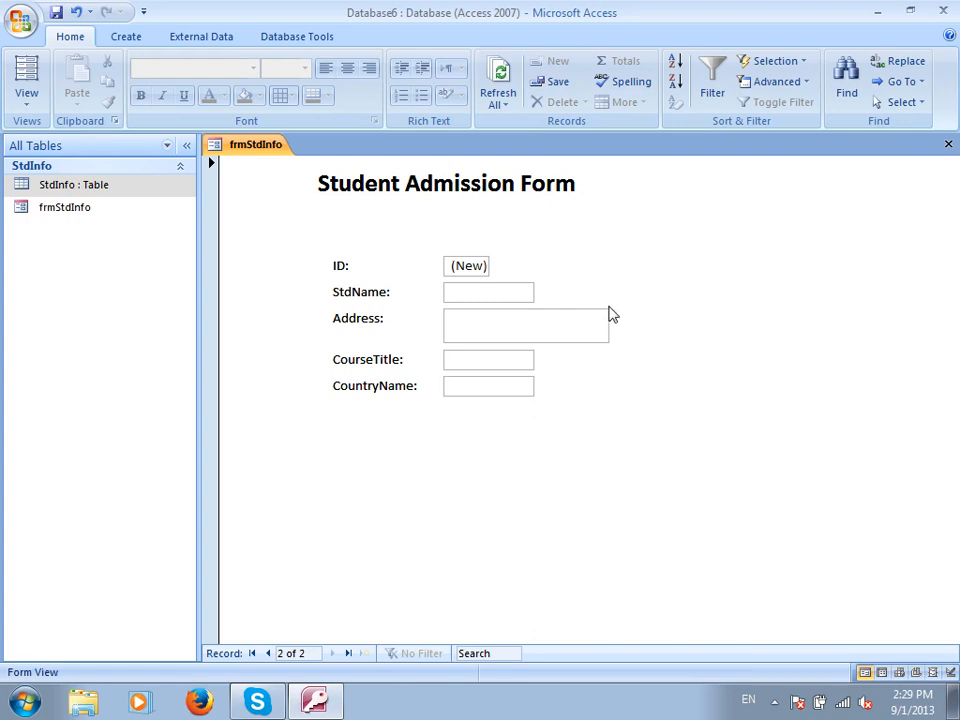
click(948, 144)
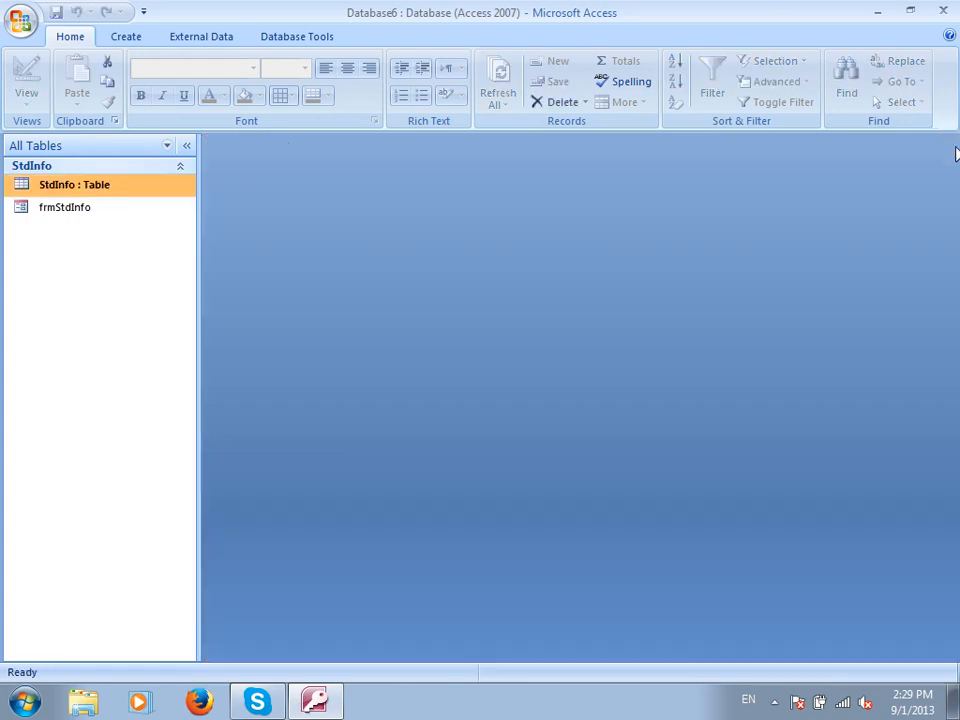
- Open Word with a blank document by running the command winword
key(super)
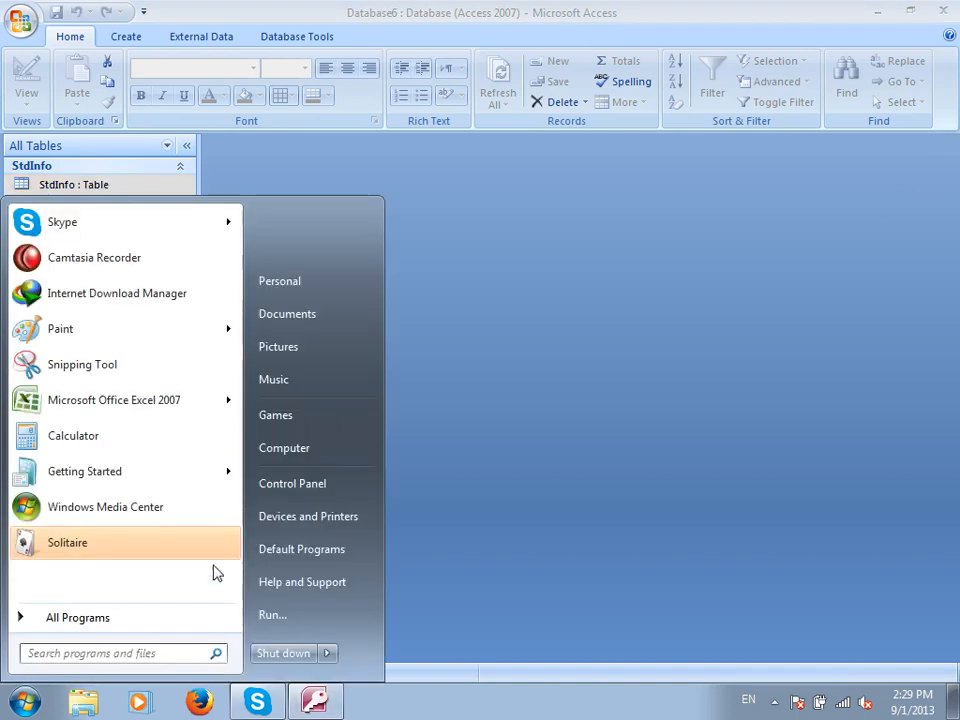
click(300, 614)
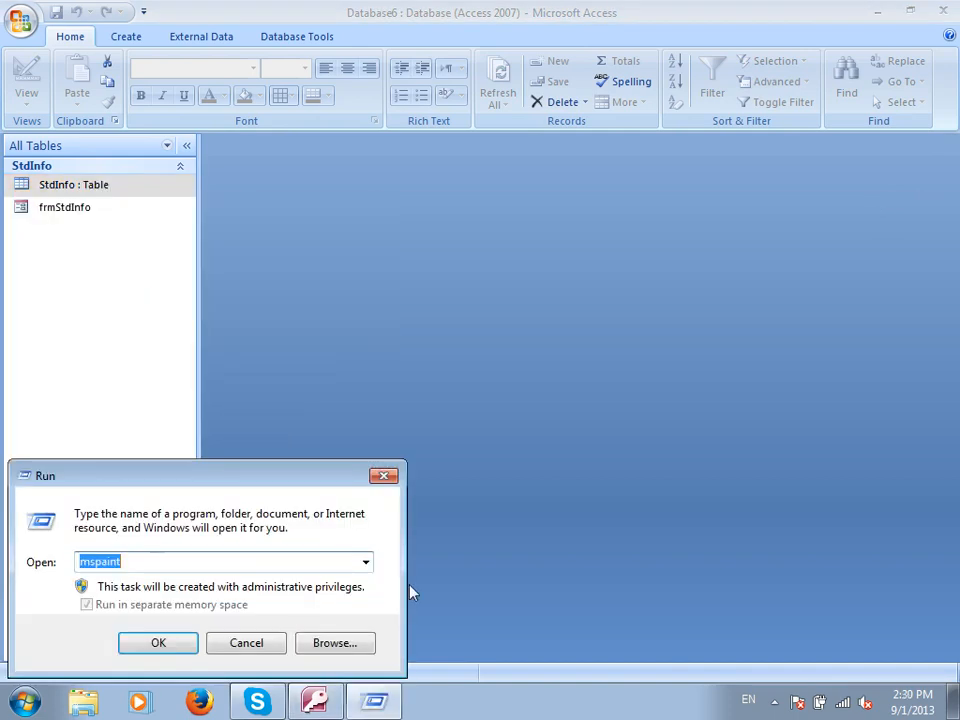
text(winword)
key(Return)
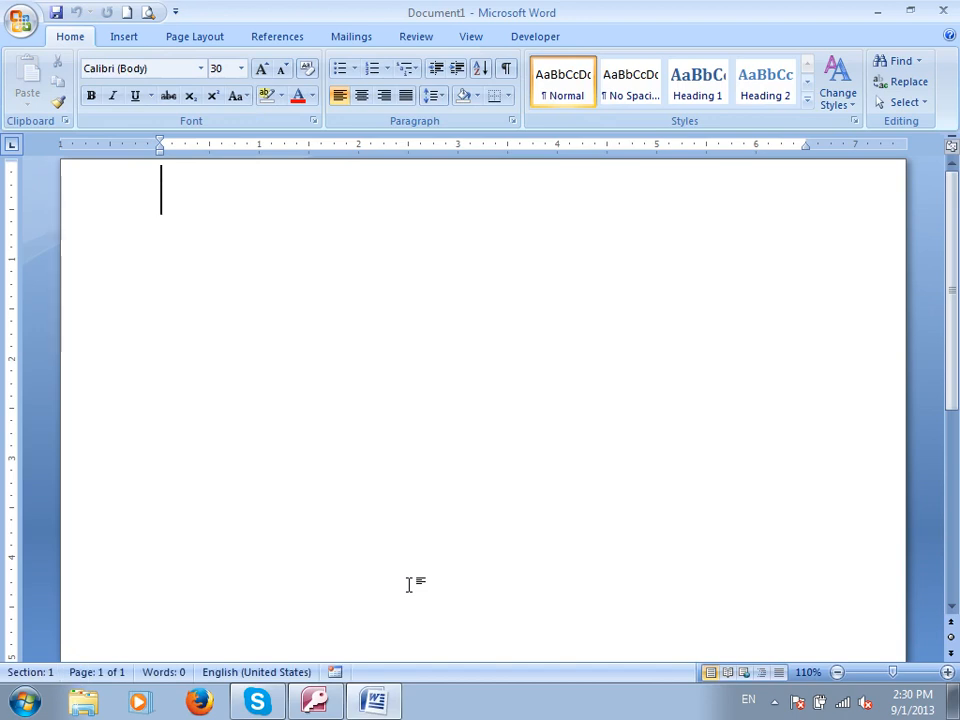
- Write the heading "Microsoft Access:" at font size 21 and start a new line below it
text(Microsoft Access:)
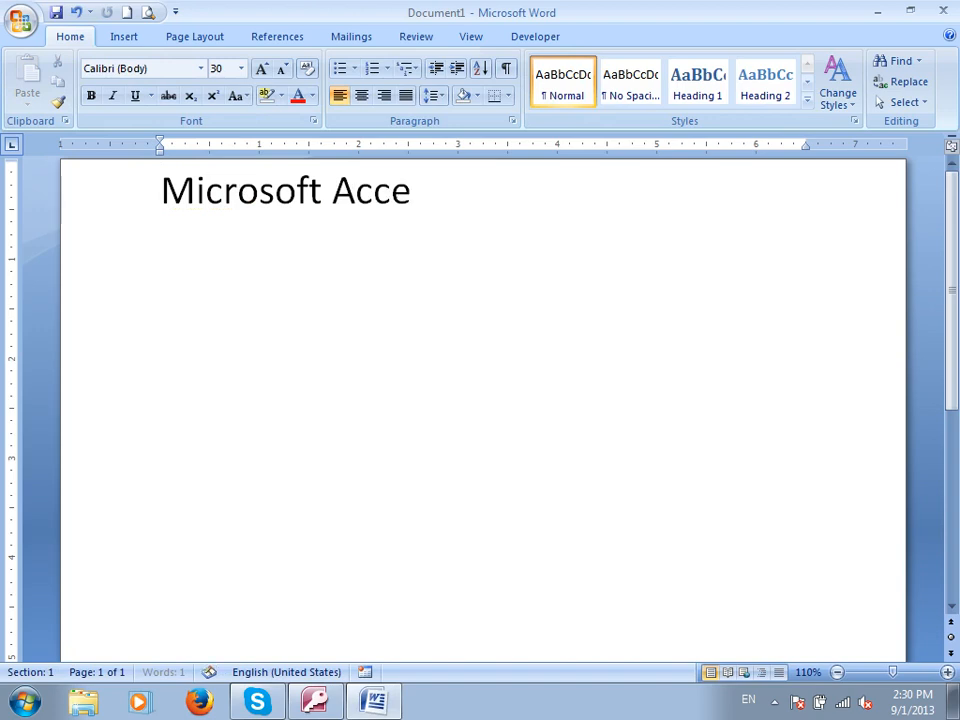
key(ctrl+a)
key(ctrl+space)
key(ctrl+bracketright)
key(ctrl+bracketright)
key(ctrl+bracketright)
key(ctrl+bracketright)
key(ctrl+bracketright)
key(ctrl+bracketright)
key(ctrl+bracketright)
key(ctrl+bracketright)
key(ctrl+bracketright)
key(ctrl+bracketright)
key(End)
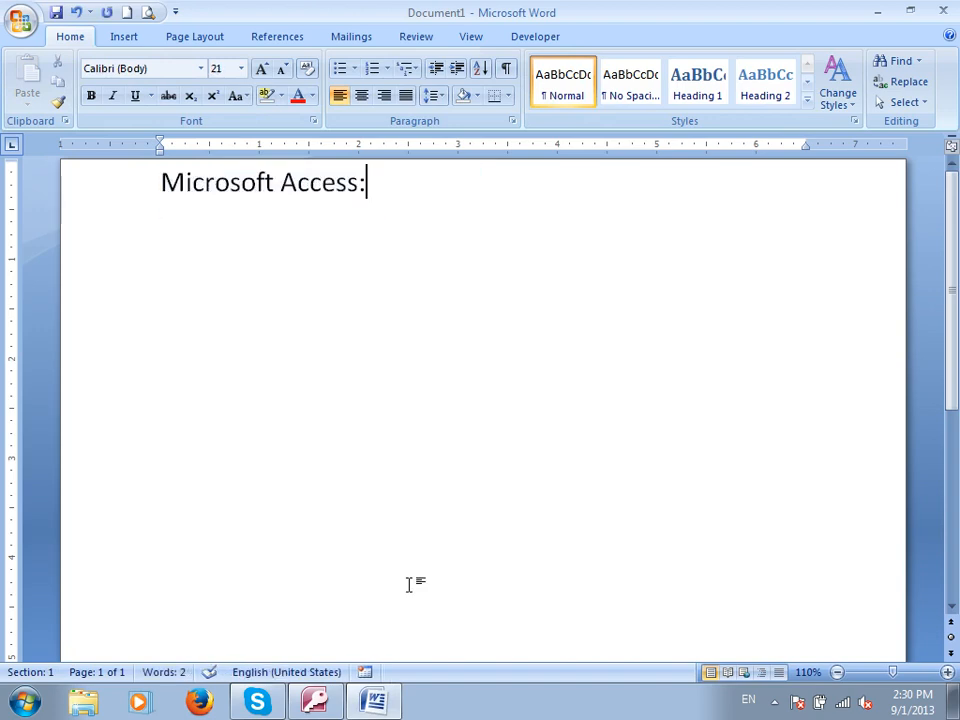
key(Return)
text(Cod)
key(BackSpace)
key(BackSpace)
key(BackSpace)
text(Doing d)
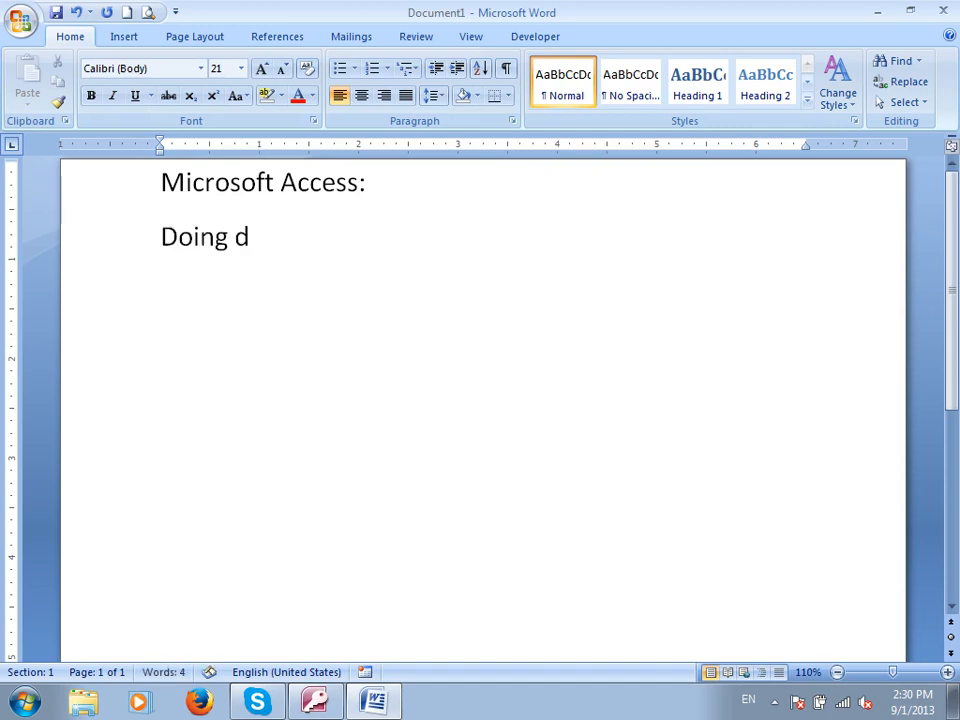
key(BackSpace)
text(coding)
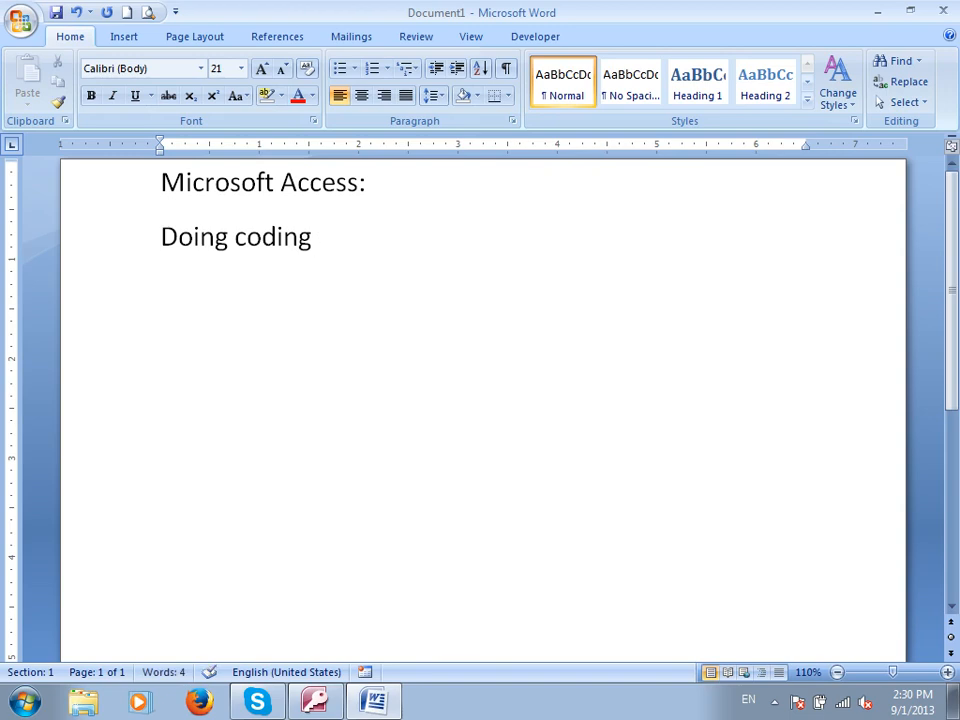
- Make the line below the heading read "If we perform any operation:"
key(shift+Home)
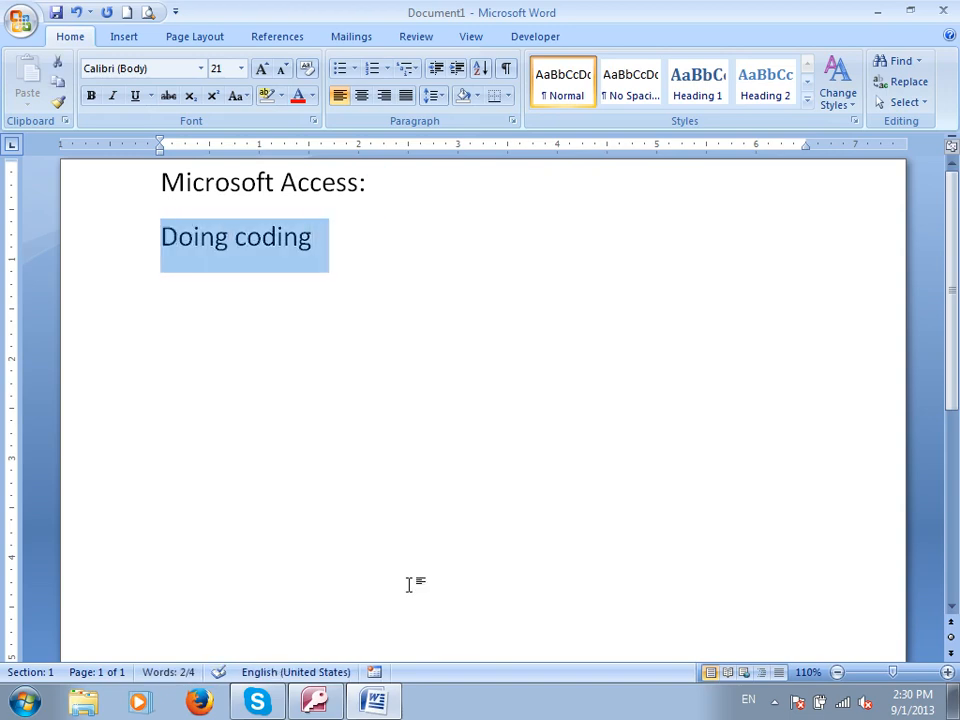
text(If we peform)
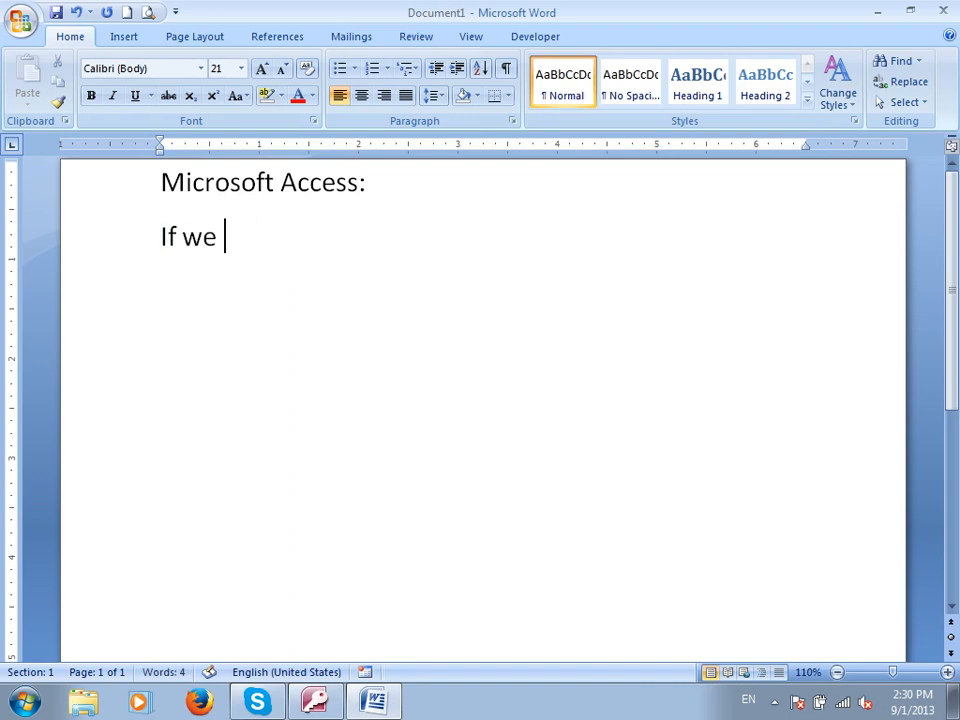
key(BackSpace)
key(BackSpace)
key(BackSpace)
text(orm)
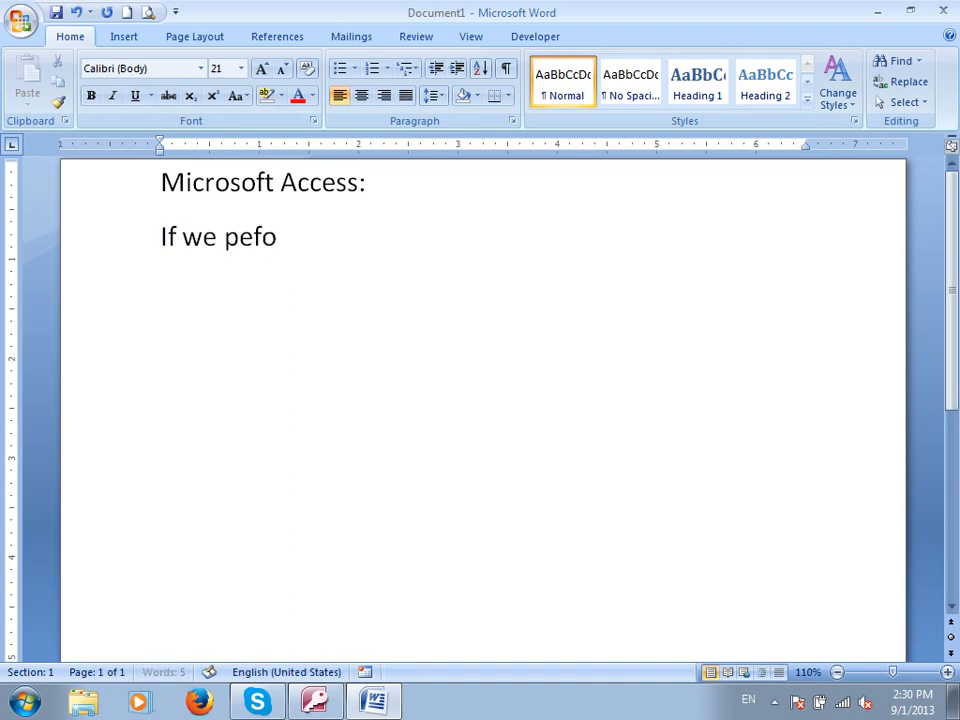
key(BackSpace)
key(BackSpace)
key(BackSpace)
key(BackSpace)
key(BackSpace)
text(rform any op)
key(BackSpace)
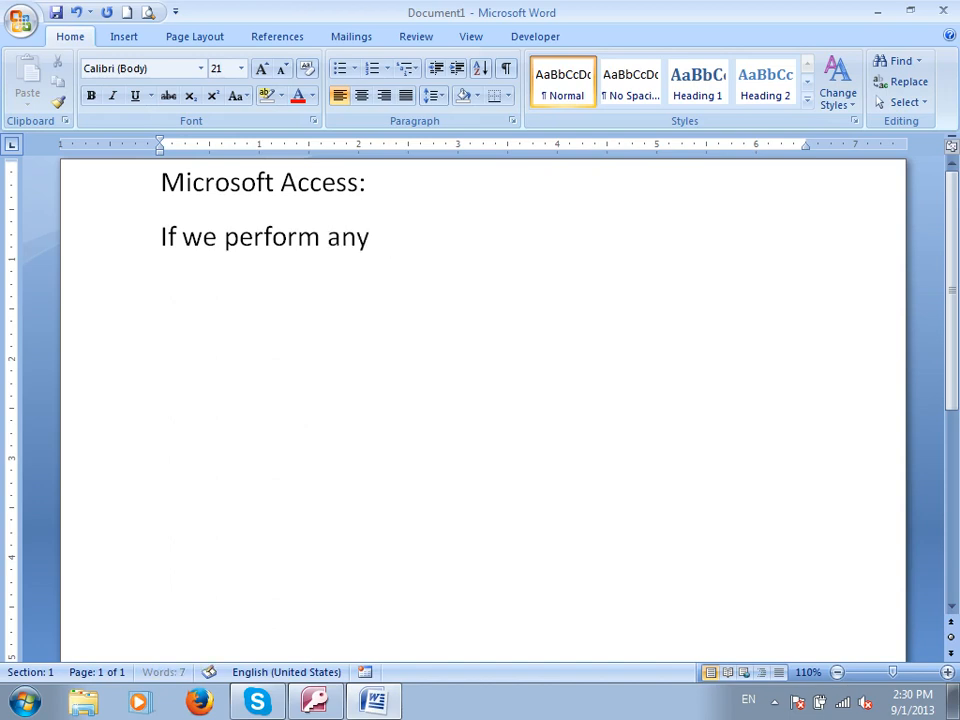
text(opeati)
key(BackSpace)
key(BackSpace)
key(BackSpace)
text(ratio)
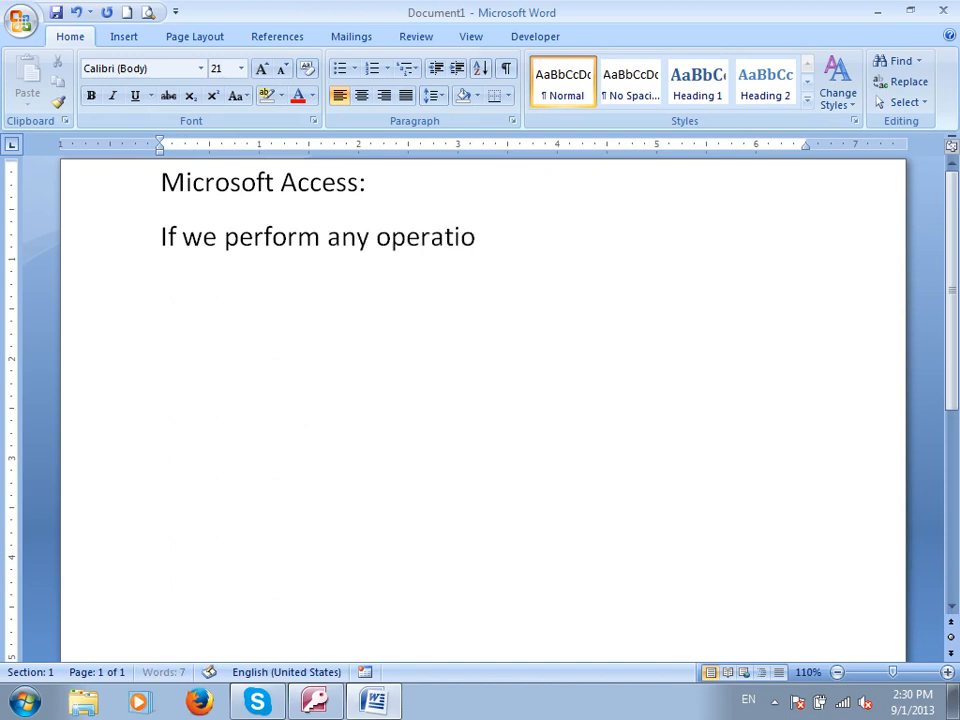
- Write a numbered list of the operations Adding, Deleting, Updating, Saving and Searching
text(. Adding)
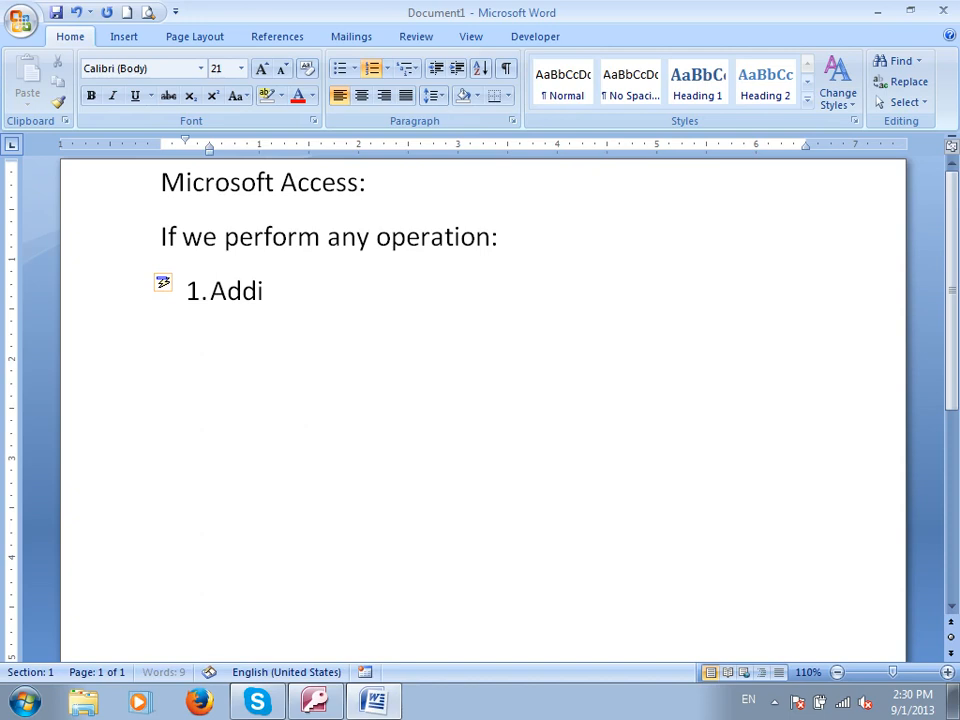
key(Return)
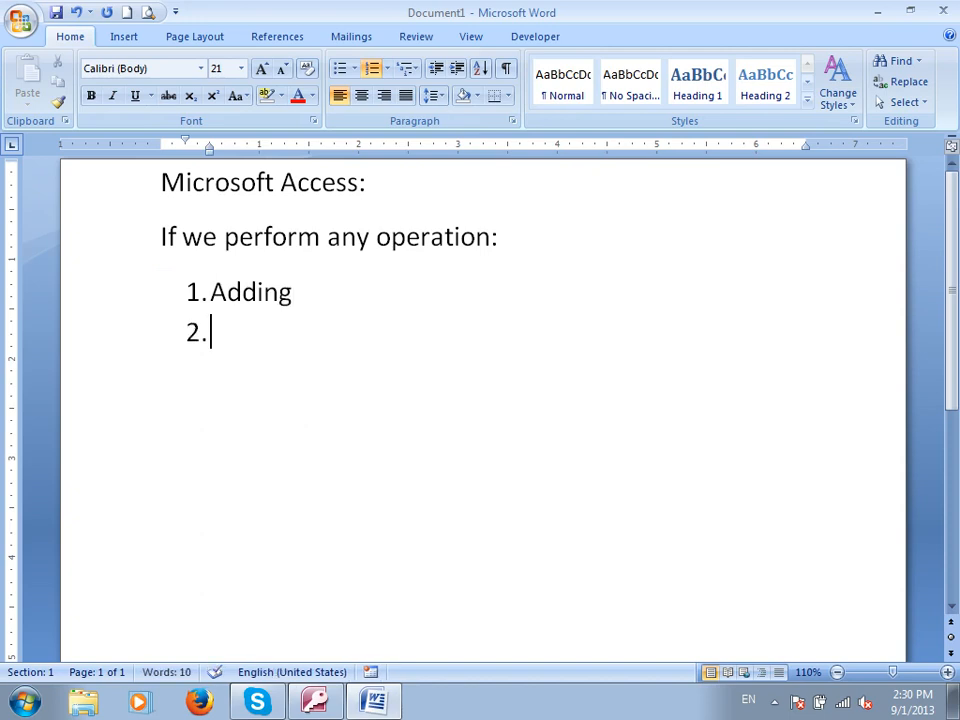
text(Deleting)
key(Return)
text(Updading)
key(Return)
text(Saving)
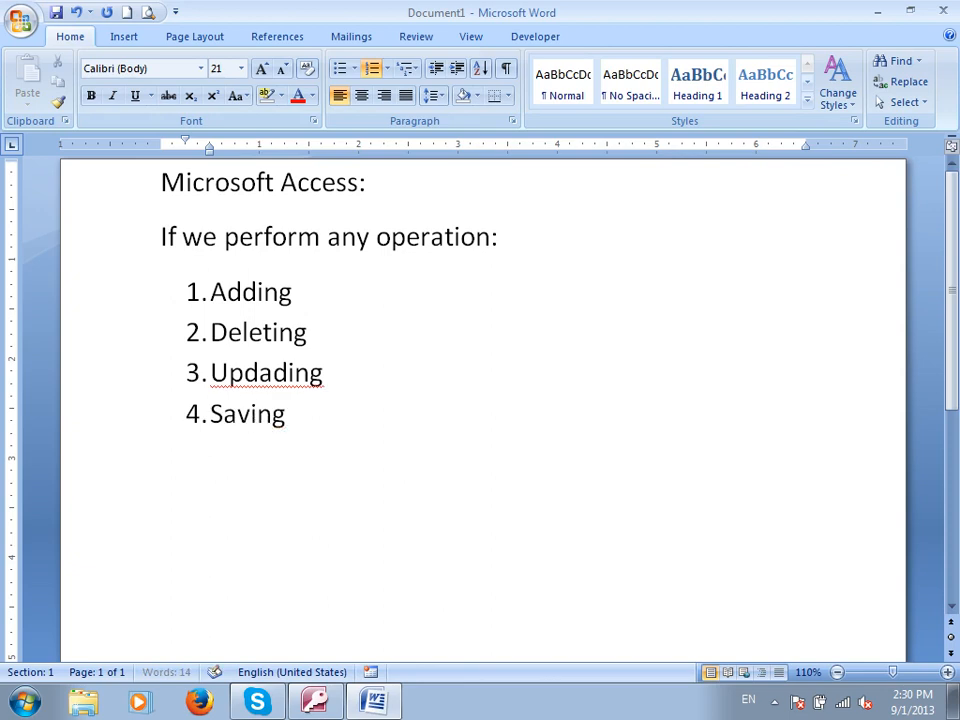
key(Return)
click(285, 372)
key(BackSpace)
text(t)
click(251, 477)
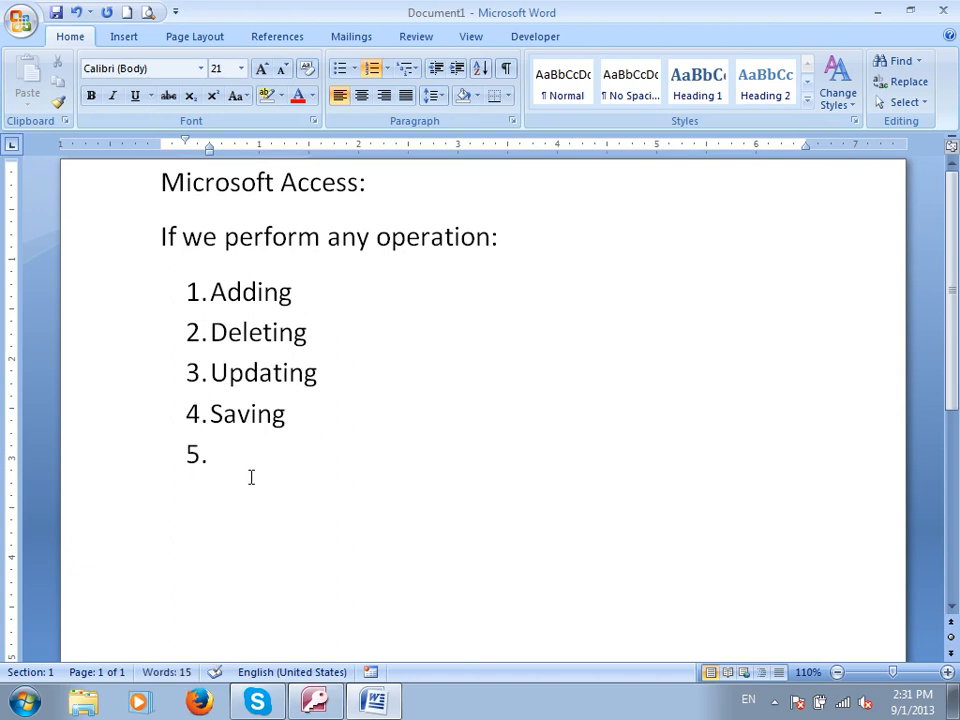
text(Searching)
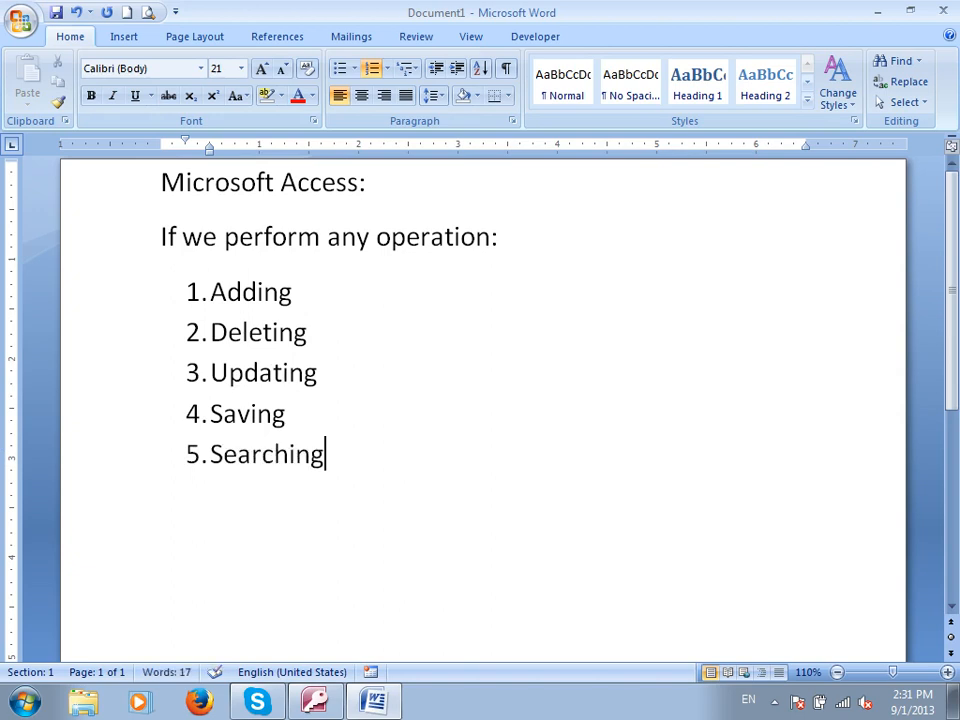
- End the numbered list and insert a double horizontal line below it
key(Return)
key(Return)
text(===)
key(Return)
- Write a two-item numbered list below the double line: "By Wizard" and "By Codes"
text(1.B)
key(BackSpace)
text(By Wizard)
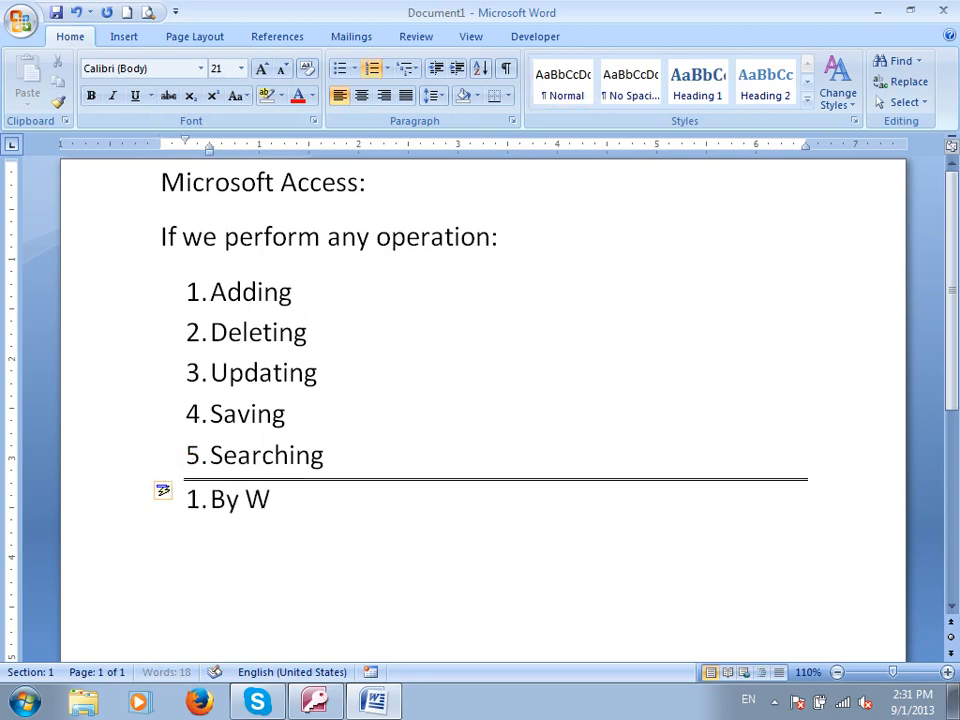
key(Return)
text(By Codes)
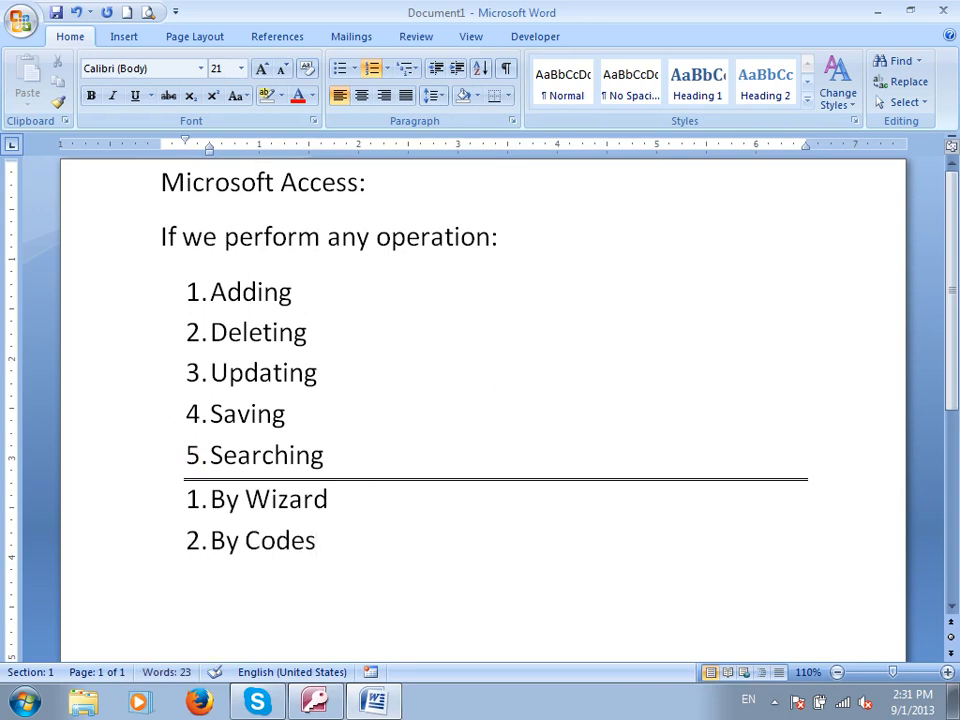
- Add "(Professional)" after "By Codes" and "(Step By Step)" after "By Wizard"
text( (Profe)
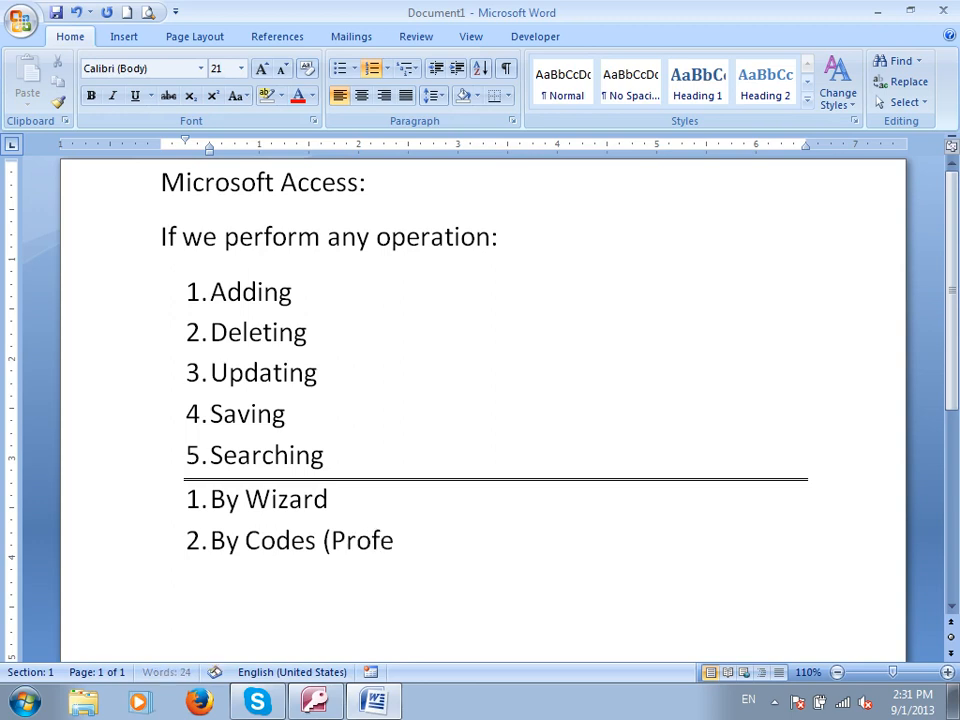
text(ssional))
key(Up)
text((Step By)
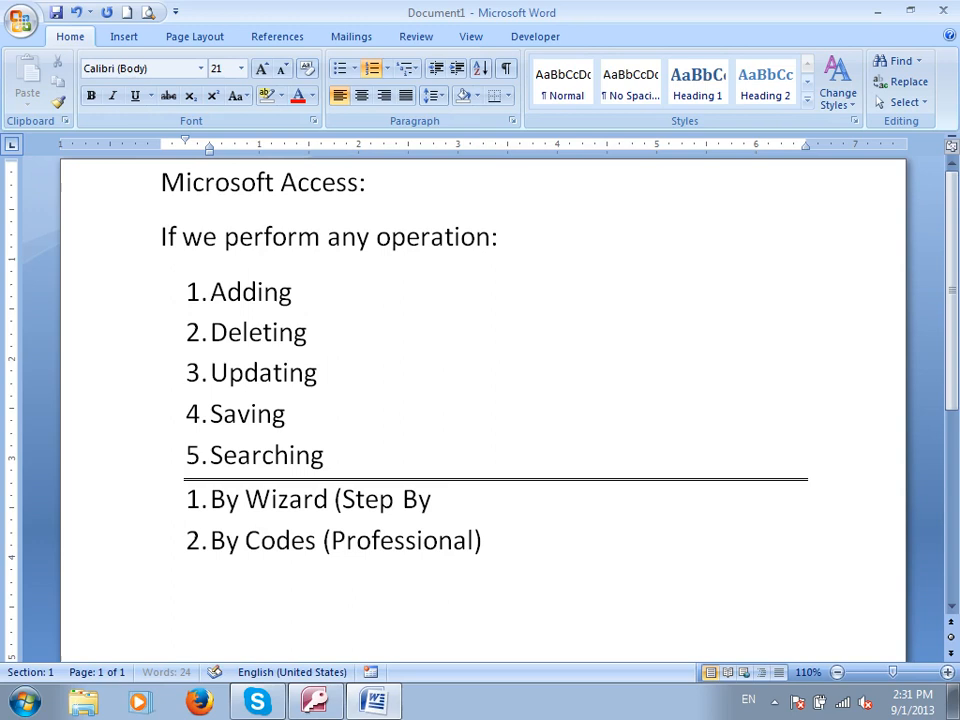
text( Step))
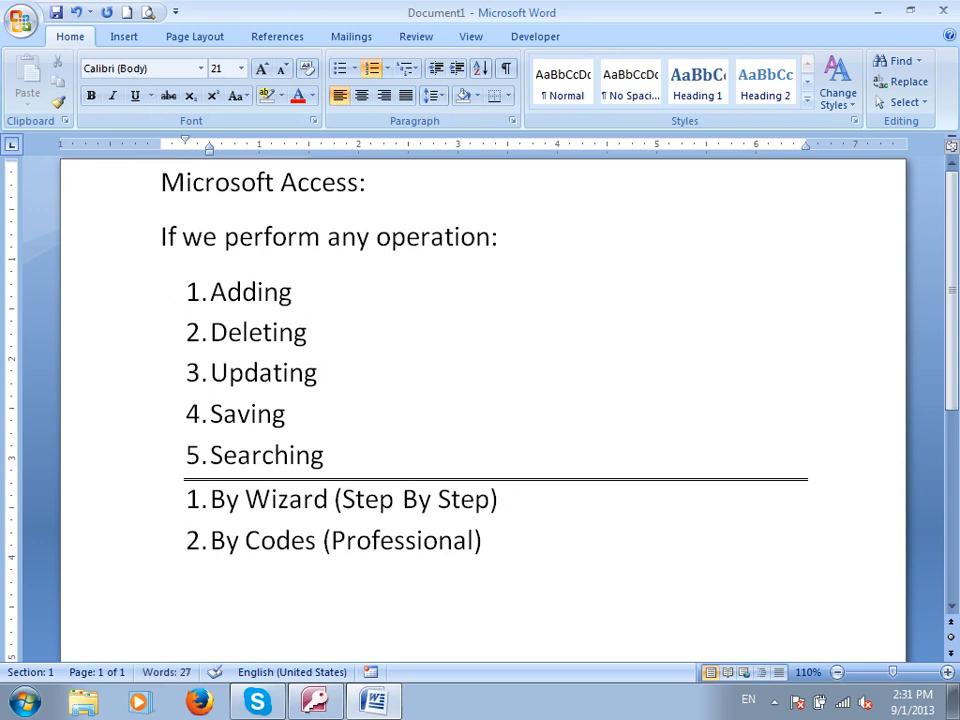
- End the numbered list and write "VBA (Visual Basic For Application)" as a plain line below it
key(Down)
key(Return)
key(Return)
text(VG)
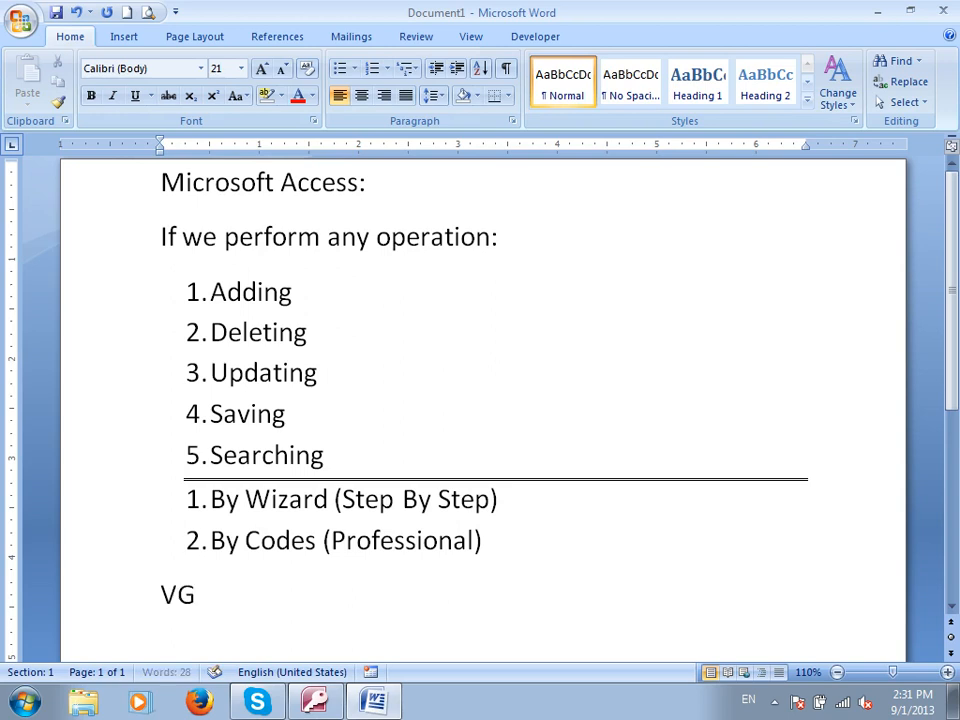
key(BackSpace)
text(BA (Visual Basic )
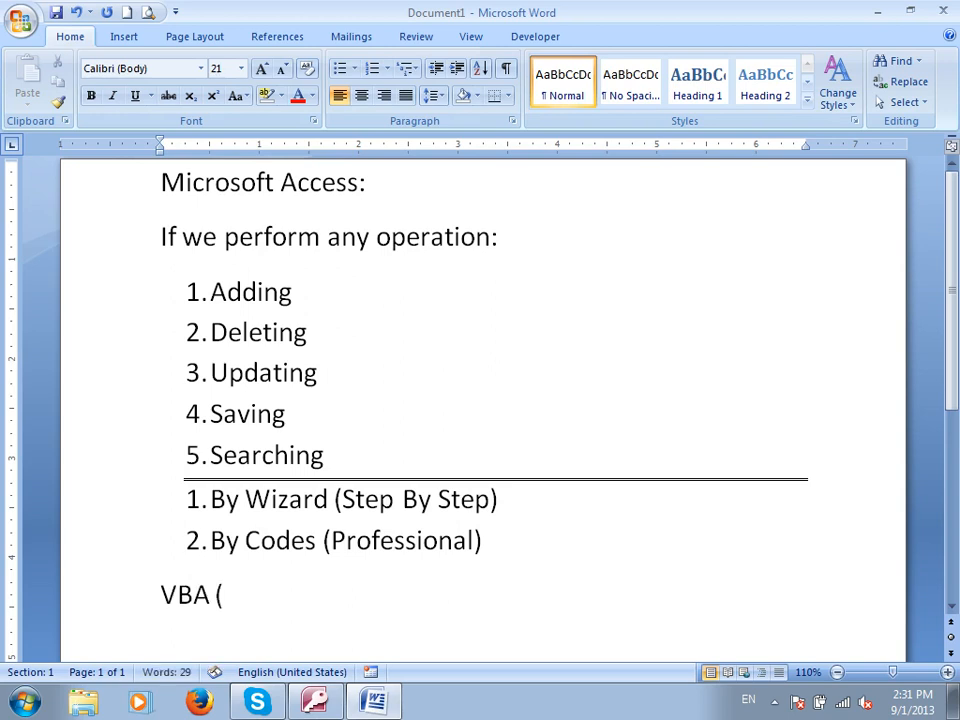
text(For Application))
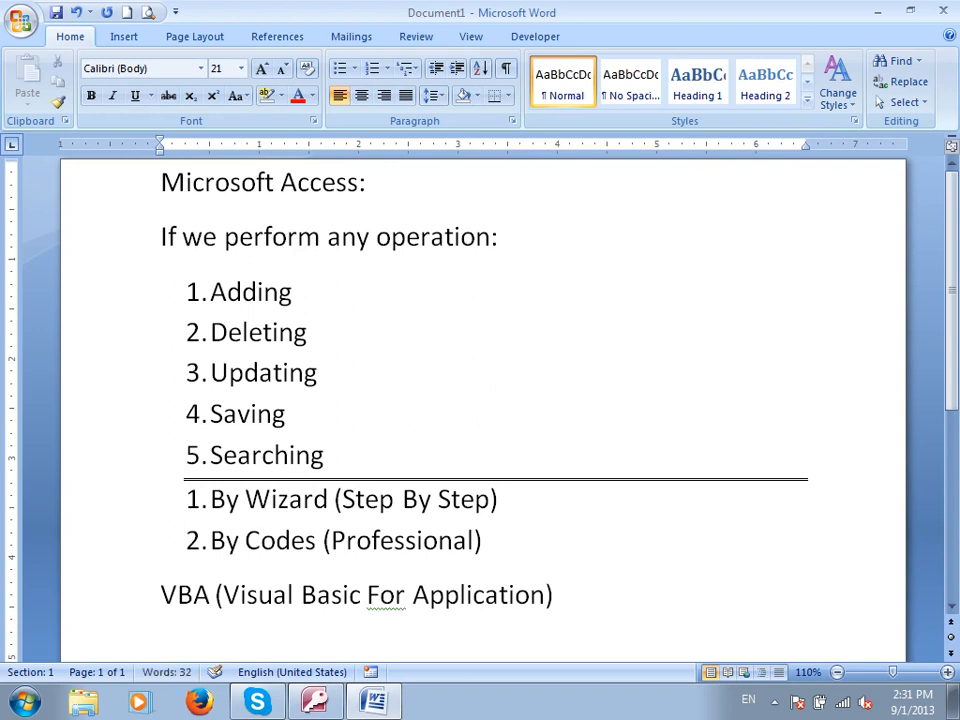
key(Return)
- Write "Windows Seven or Windows Server (Interpreters)" below the VBA line and start a new line
scroll(336, 428, down, 3)
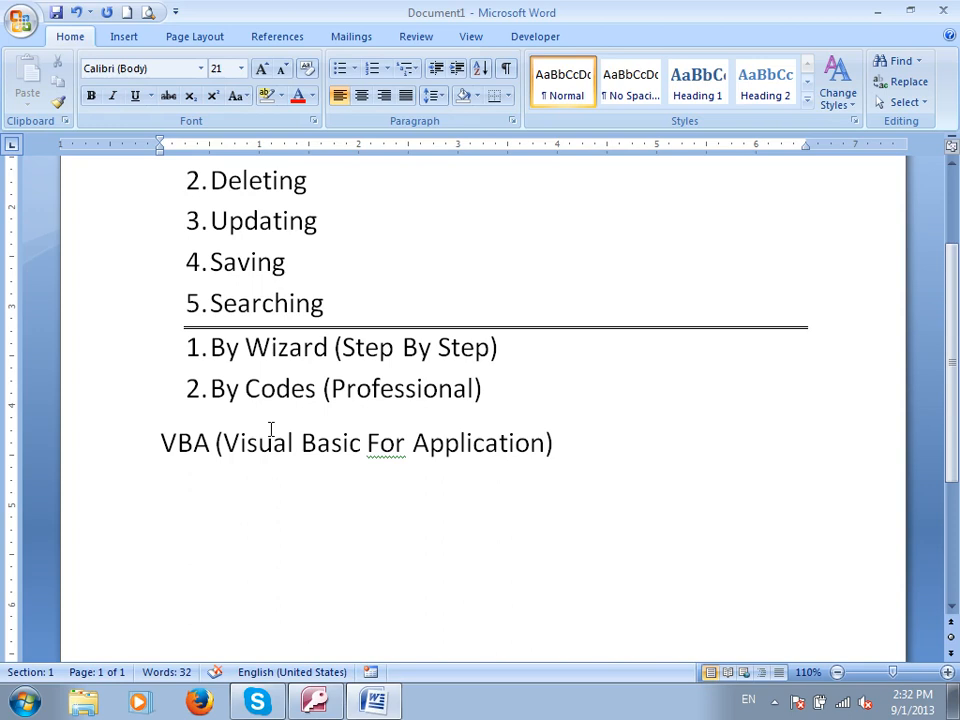
text(Windows Seven )
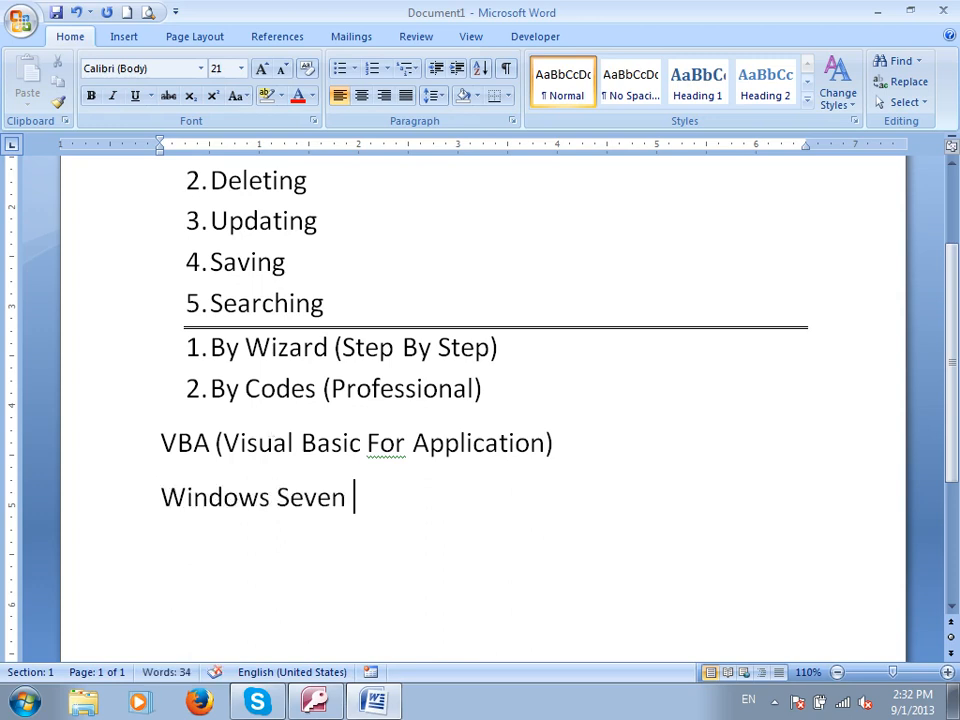
text(or Win)
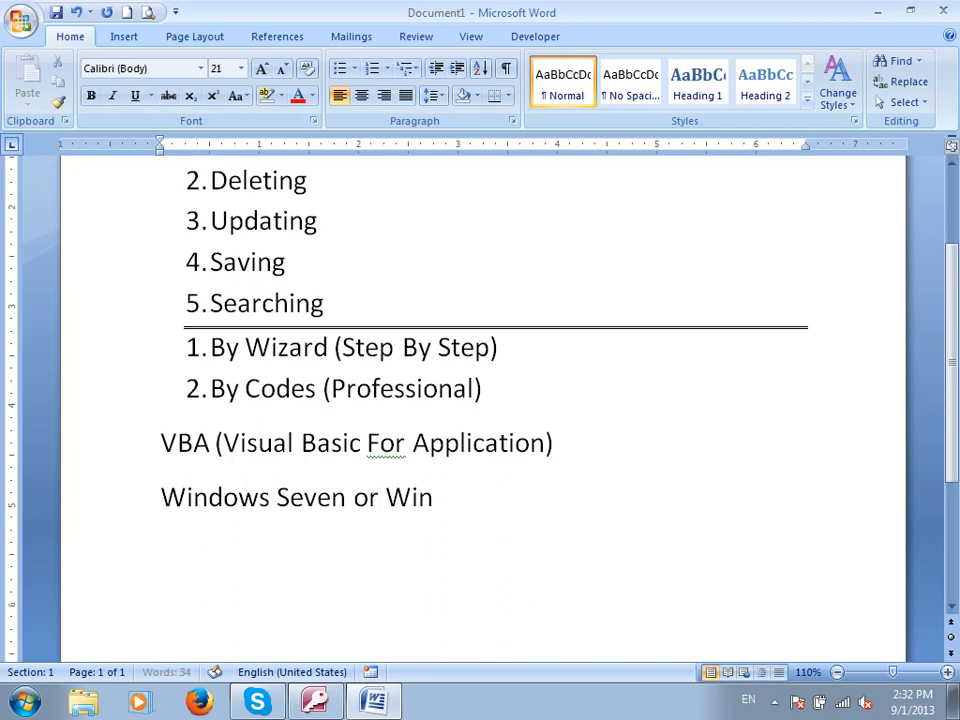
text(dows Server)
key(BackSpace)
key(BackSpace)
key(BackSpace)
text(rver  (Inter)
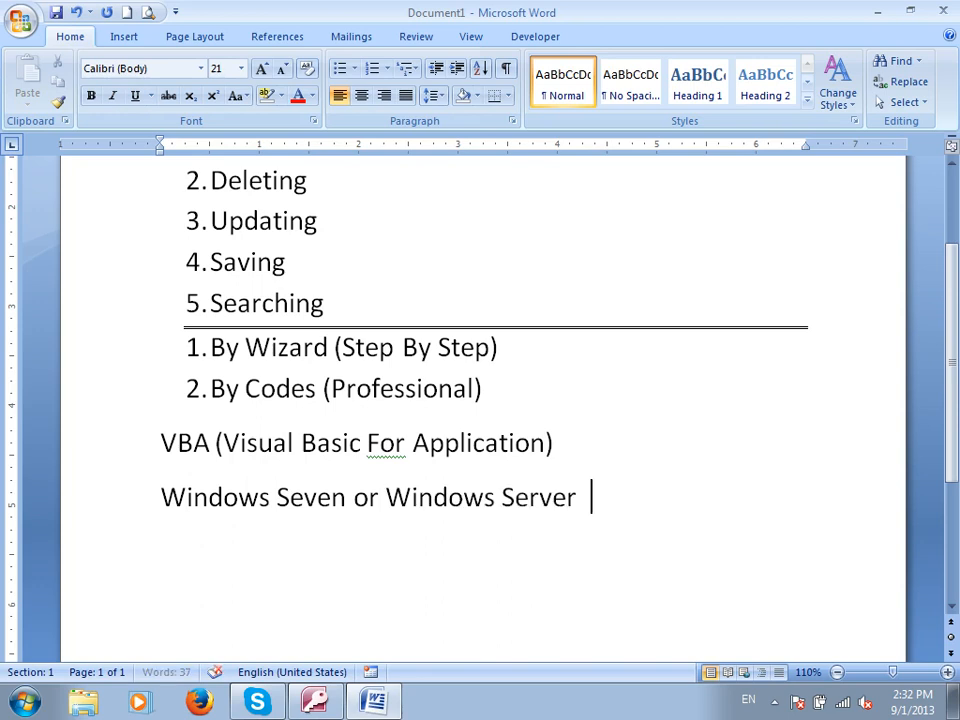
text(netp)
key(BackSpace)
key(BackSpace)
key(BackSpace)
key(BackSpace)
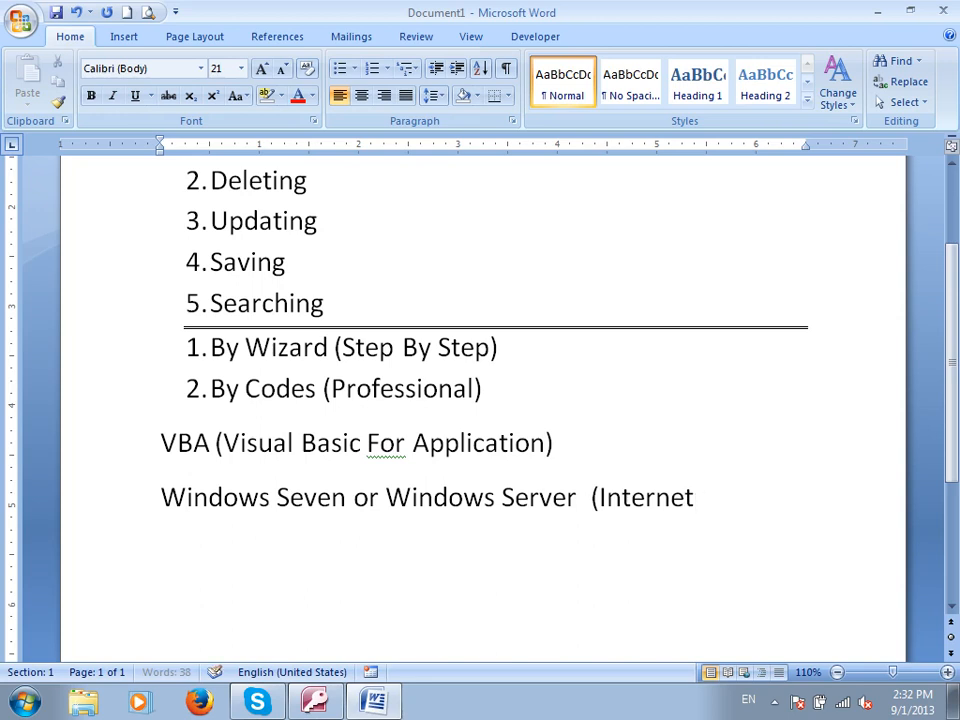
text(pretors))
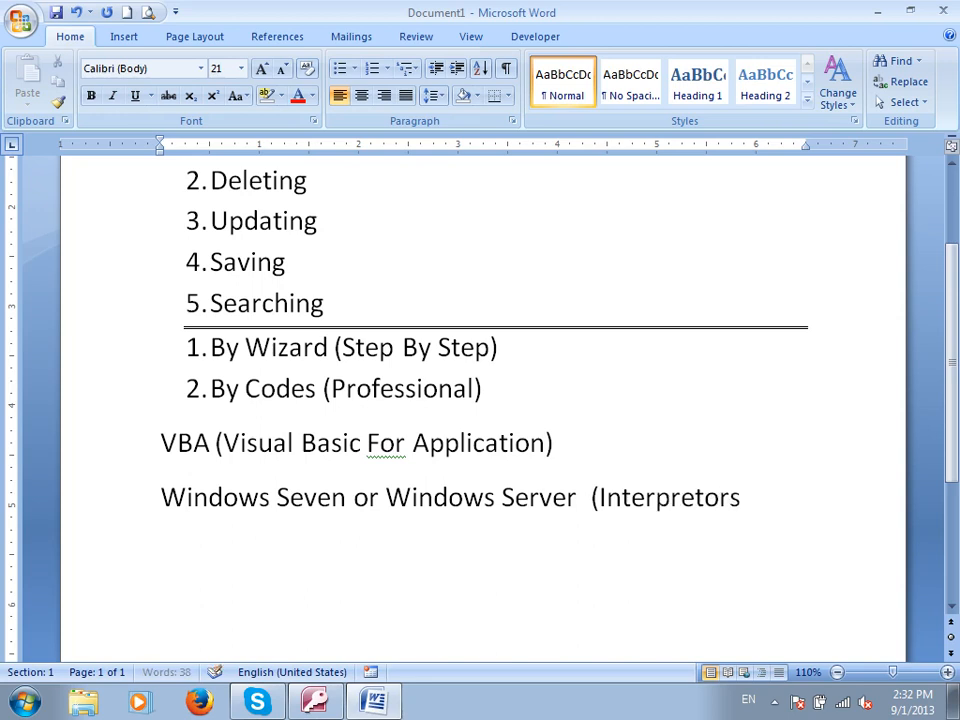
key(BackSpace)
key(BackSpace)
key(BackSpace)
key(BackSpace)
text(ers))
key(Return)
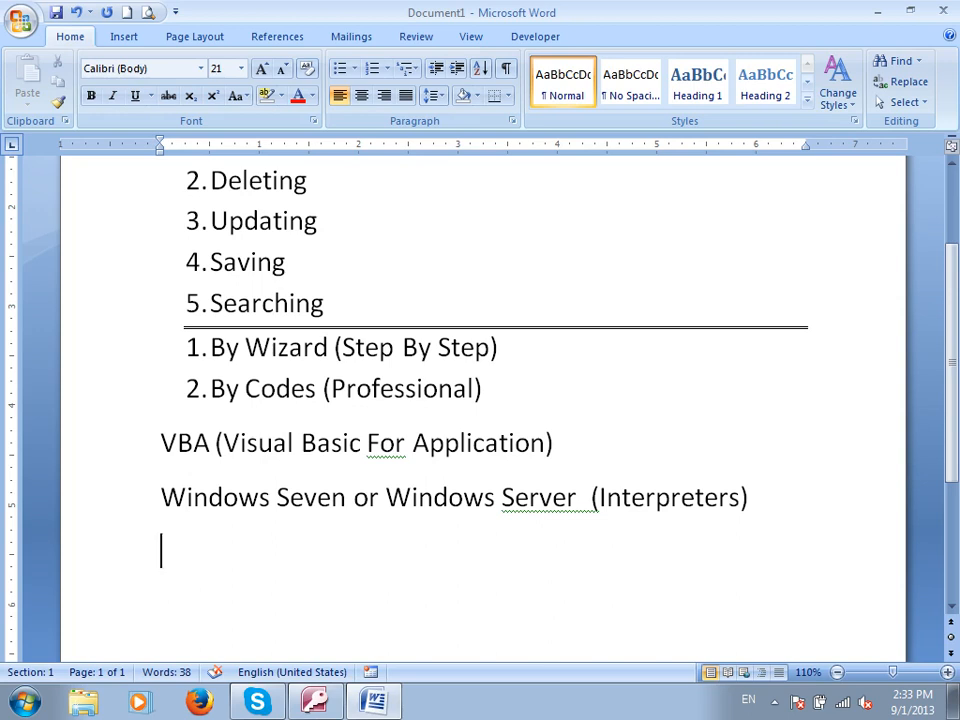
- Write the line "VBA or C/C++ or Oracle, Java, Kawa, C# (Compiler)" and start a new line below it
text(VBA or C/CC)
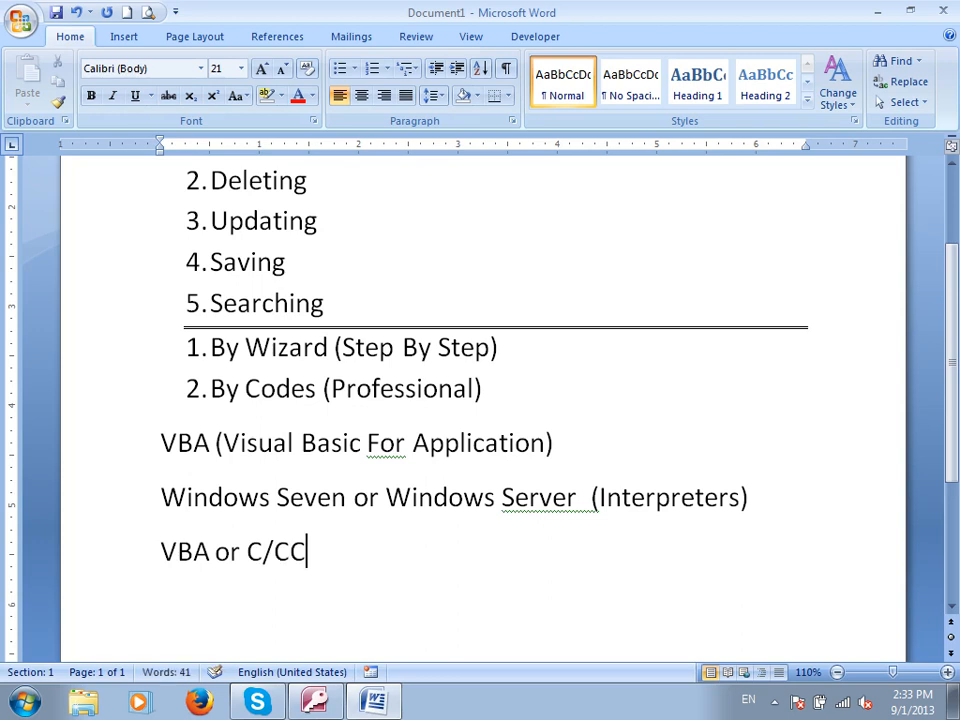
key(BackSpace)
text(++ or Or)
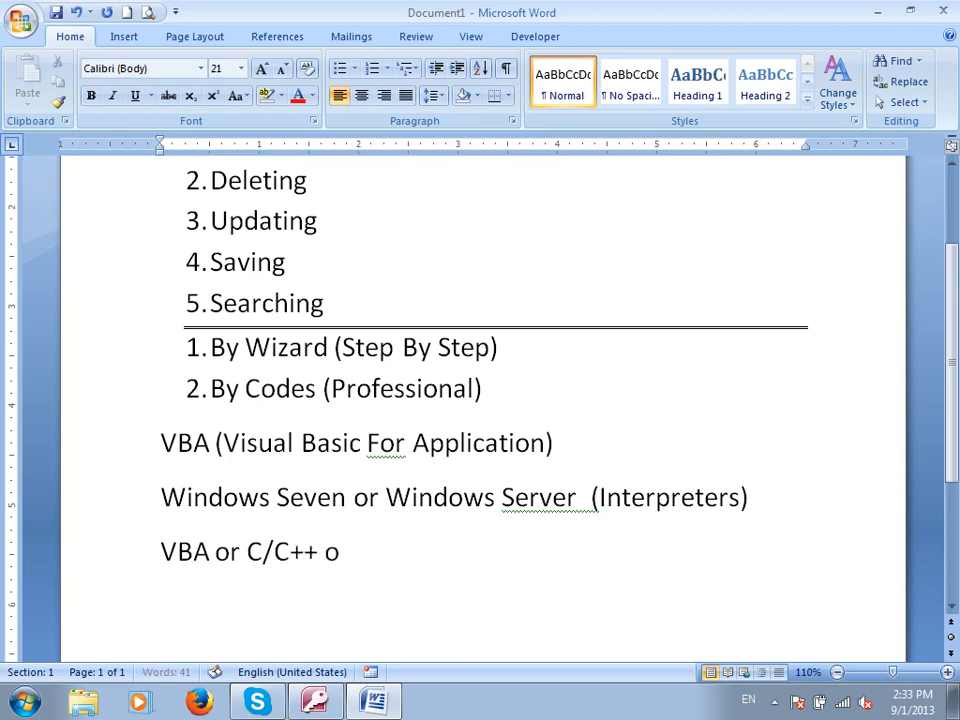
text(acle,)
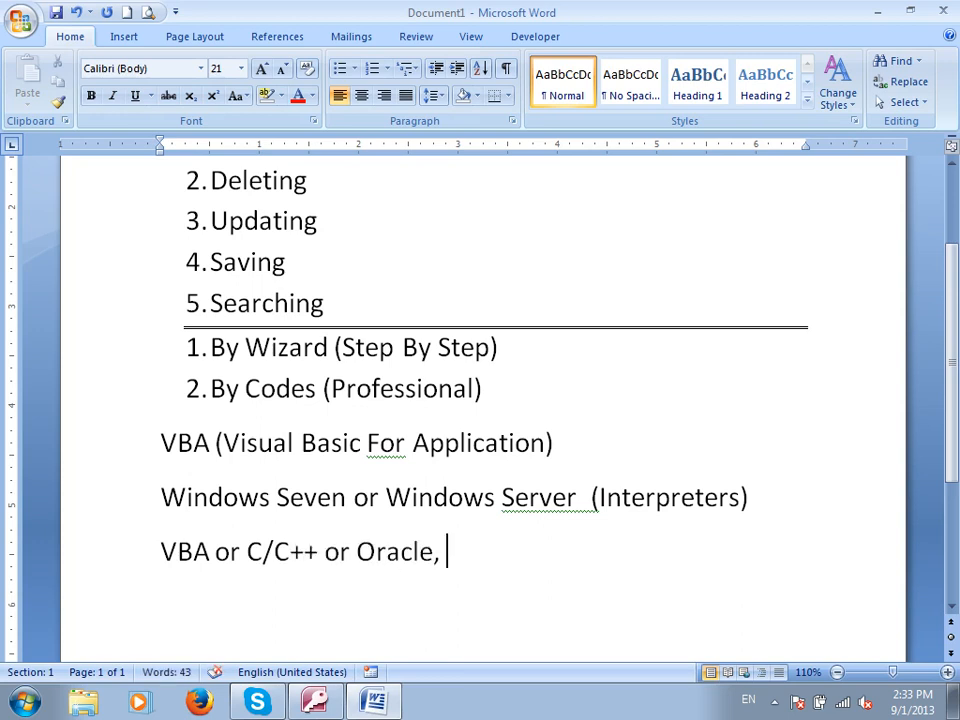
text( Java, )
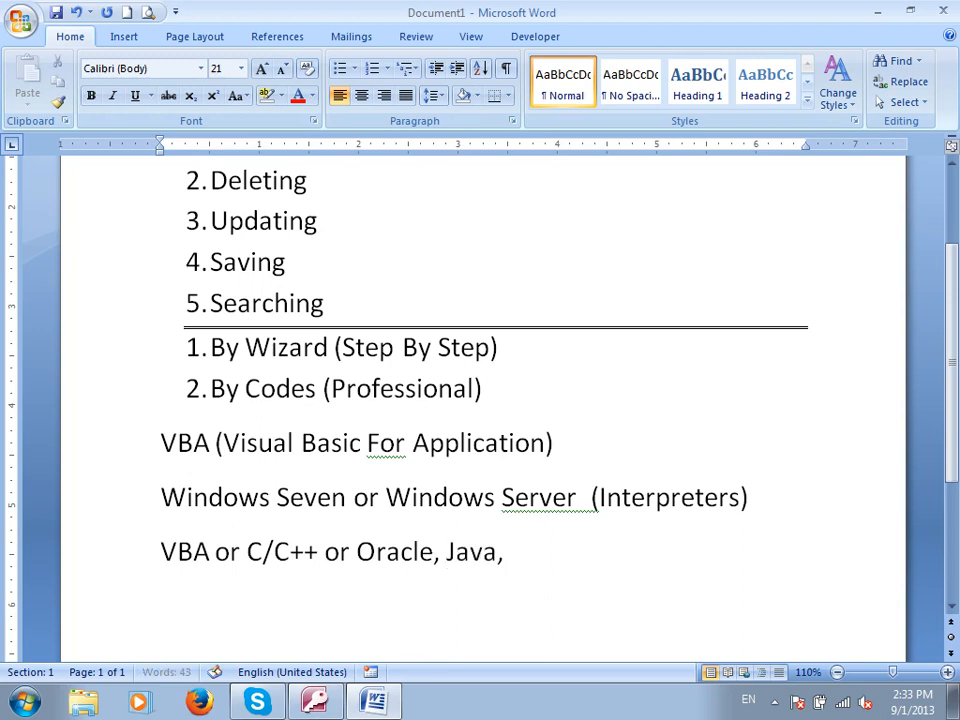
text(Kawa,)
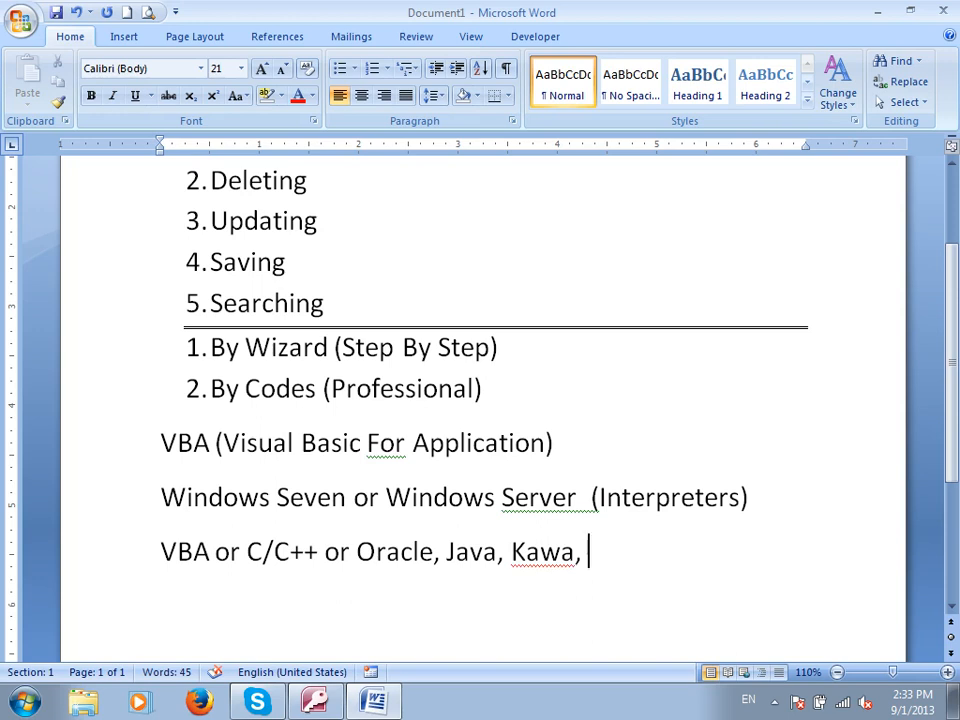
text(C#)
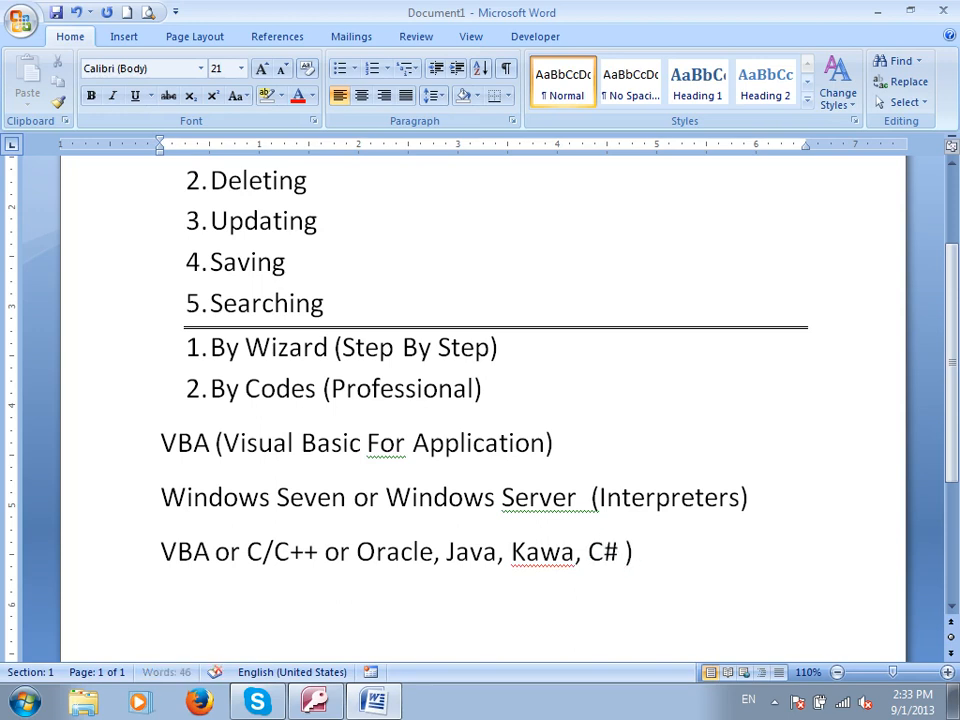
text( ))
key(BackSpace)
text((Compilers)
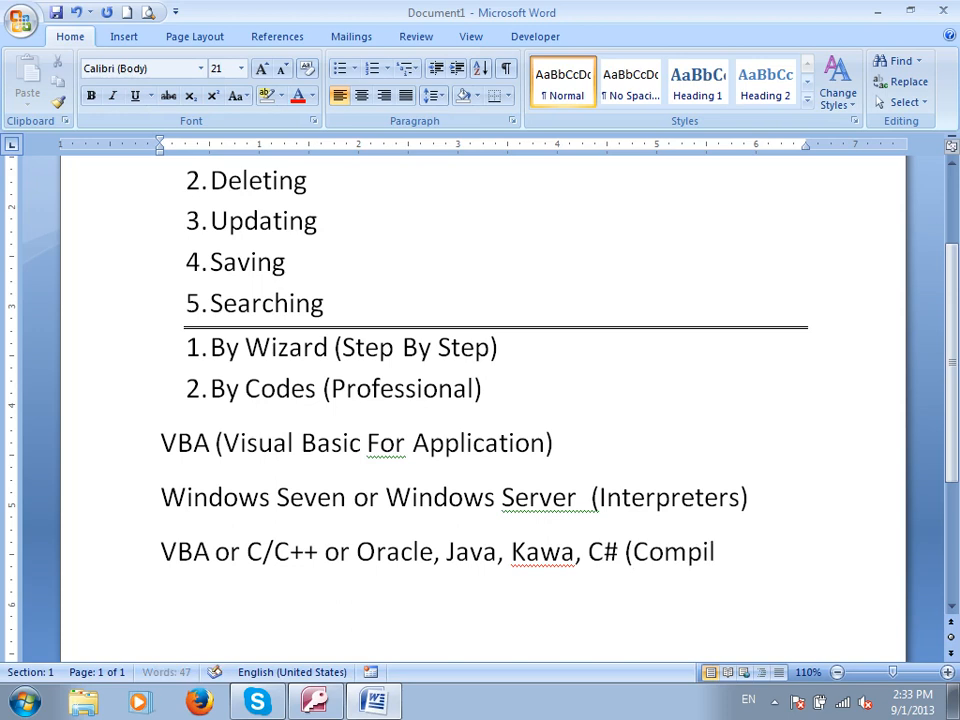
key(BackSpace)
text())
key(Return)
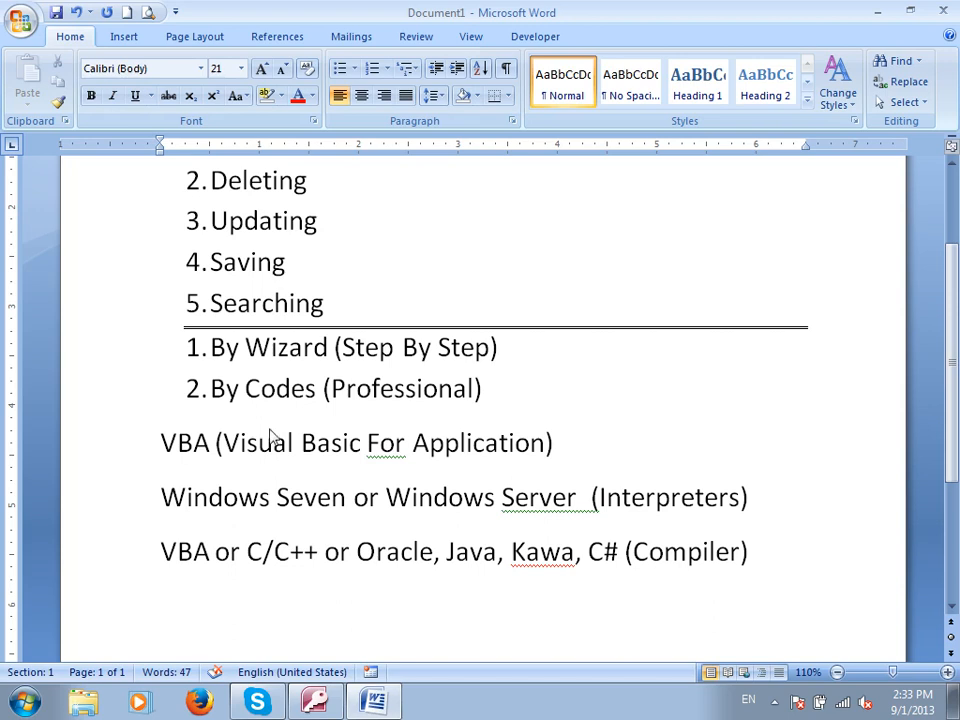
key(super+d)
right_click(728, 180)
click(805, 230)
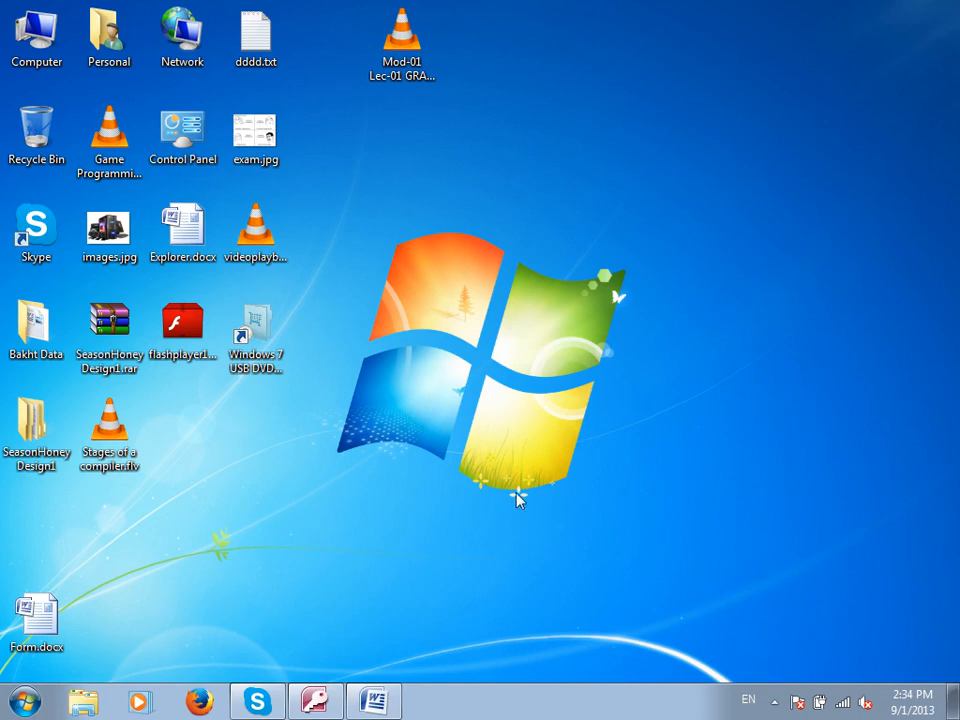
click(374, 701)
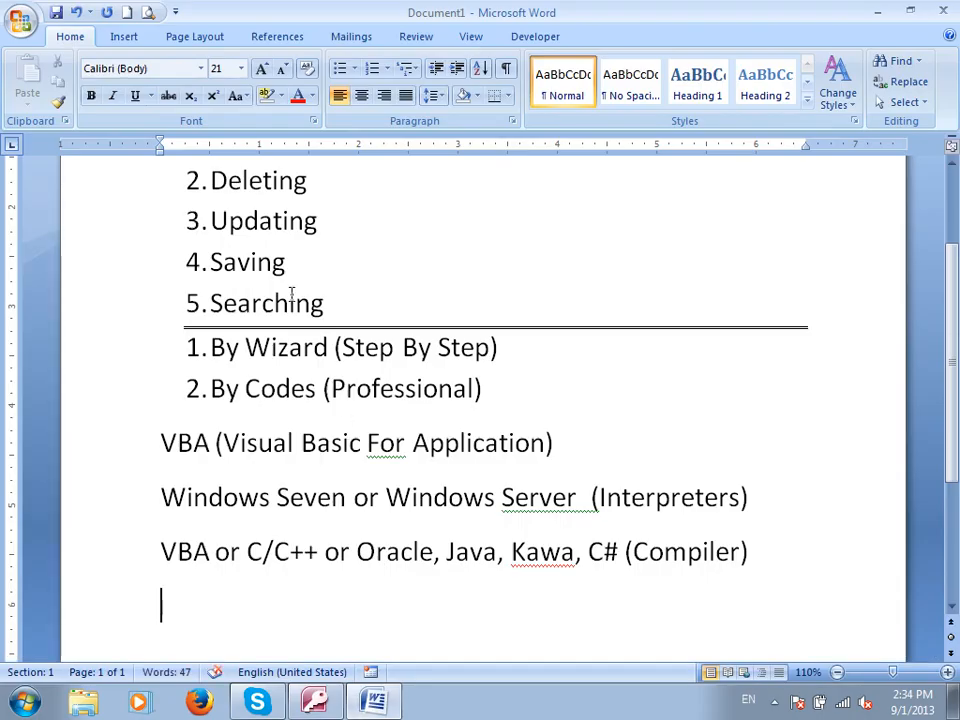
drag(501, 392, 281, 393)
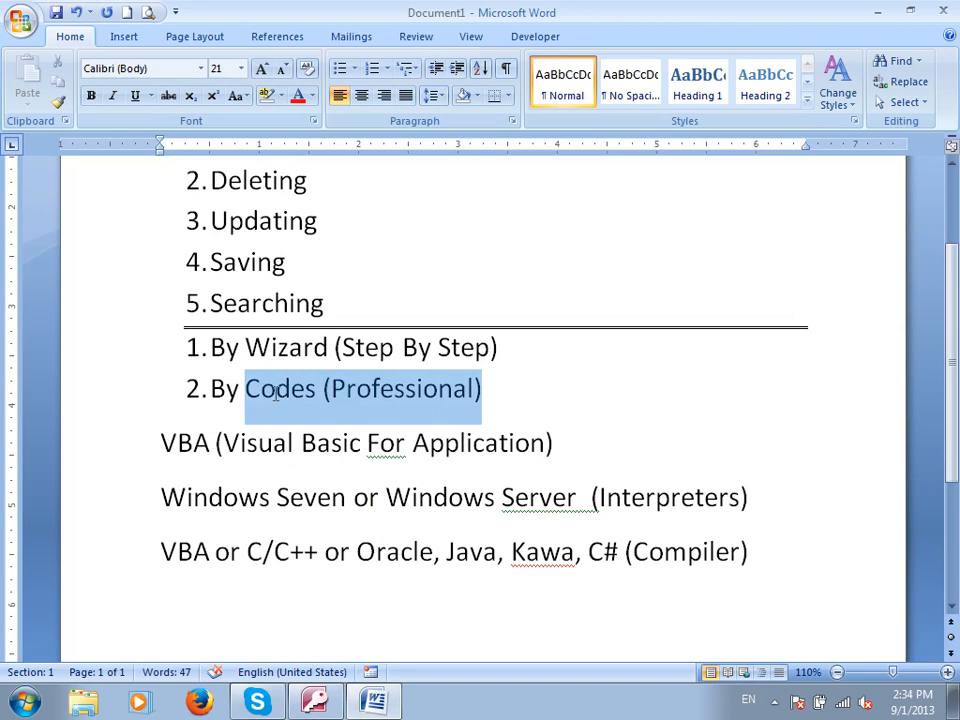
click(318, 497)
double_click(187, 548)
drag(760, 496, 752, 565)
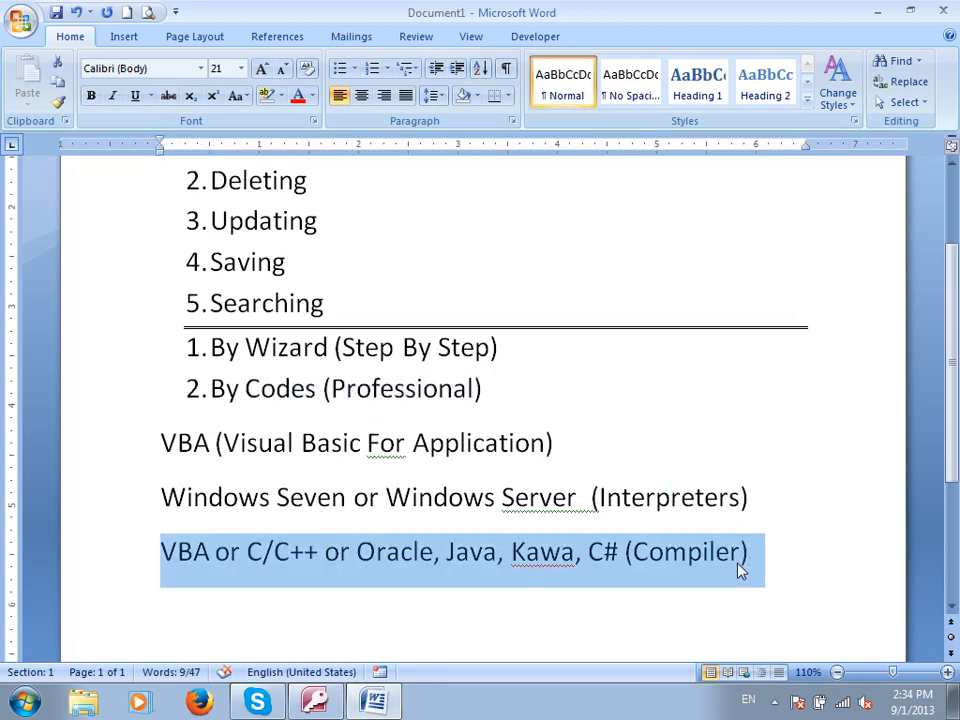
- Insert a double horizontal line below the line ending in "(Compiler)"
click(818, 566)
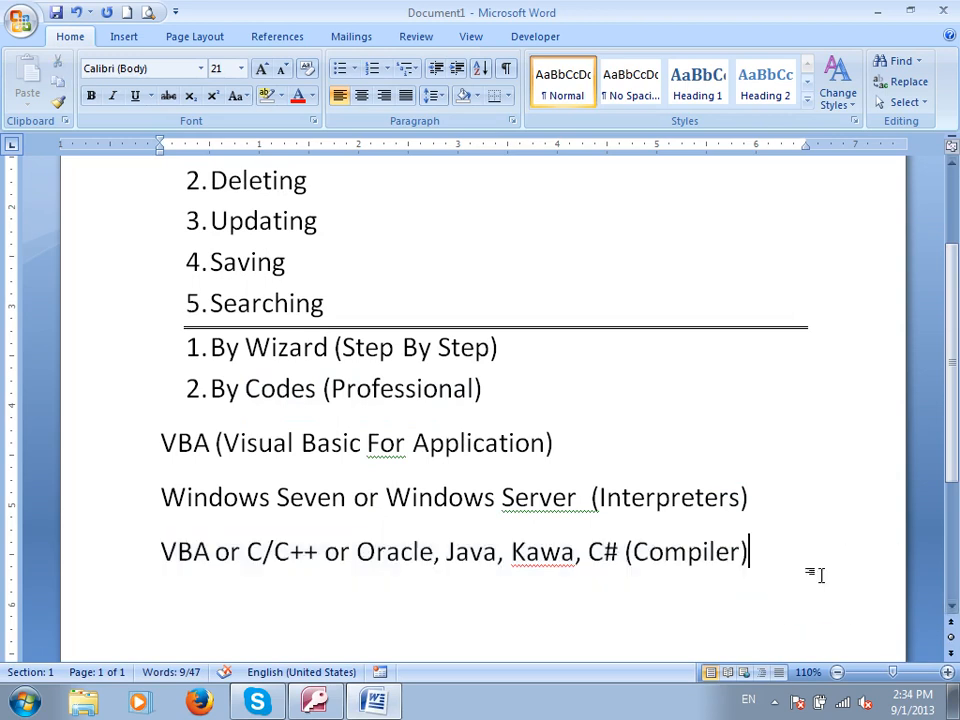
key(Return)
text(====)
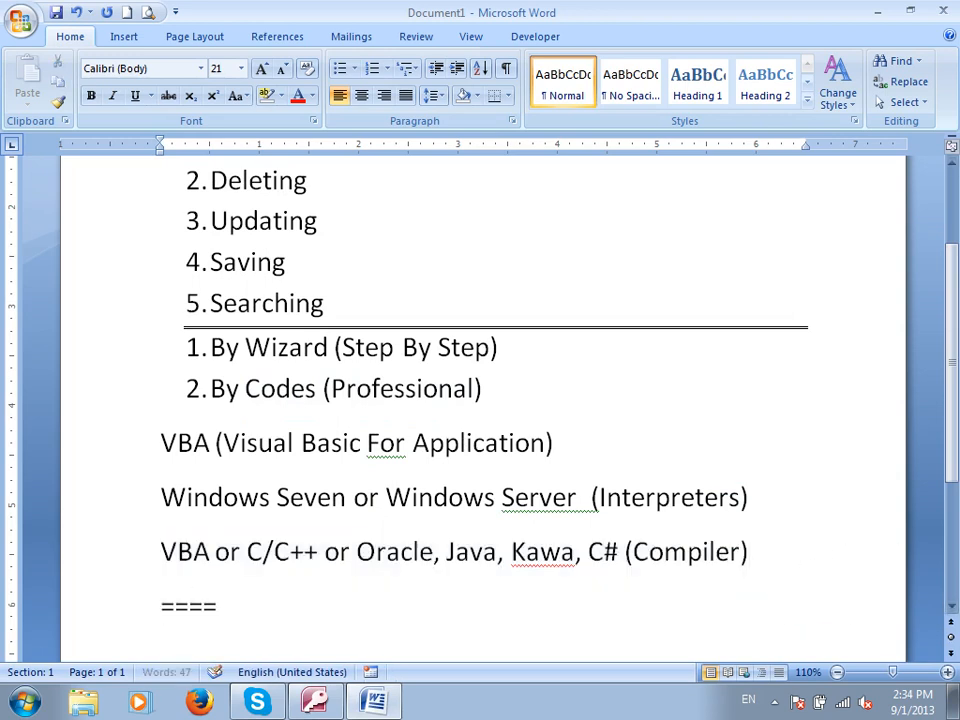
key(Return)
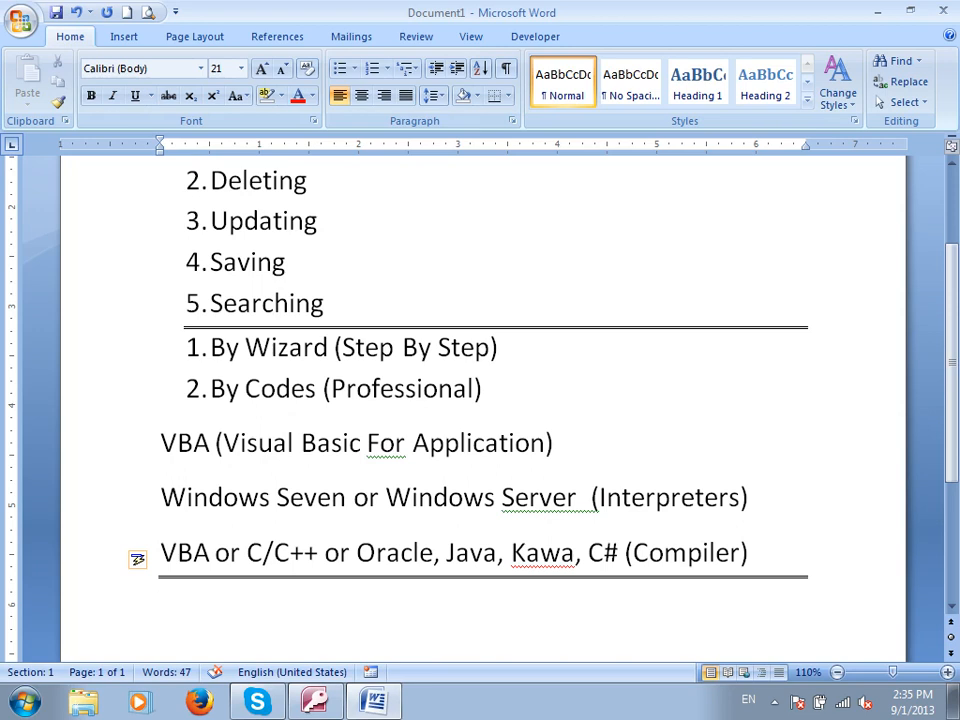
- Save the document to the Desktop as Microsoft Access.docx
key(ctrl+s)
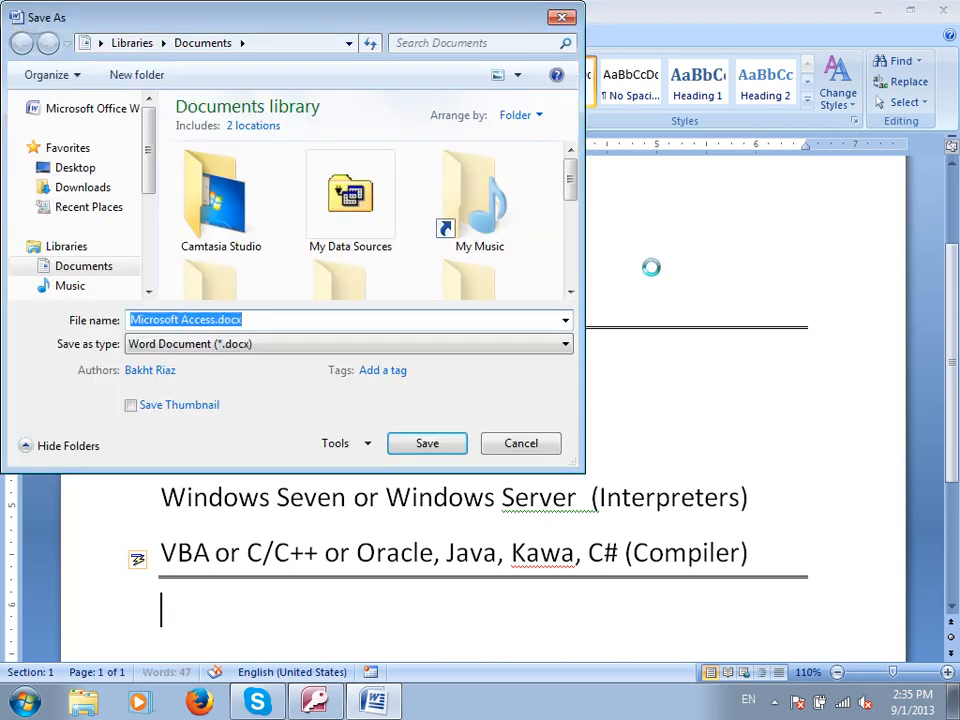
click(72, 170)
click(436, 447)
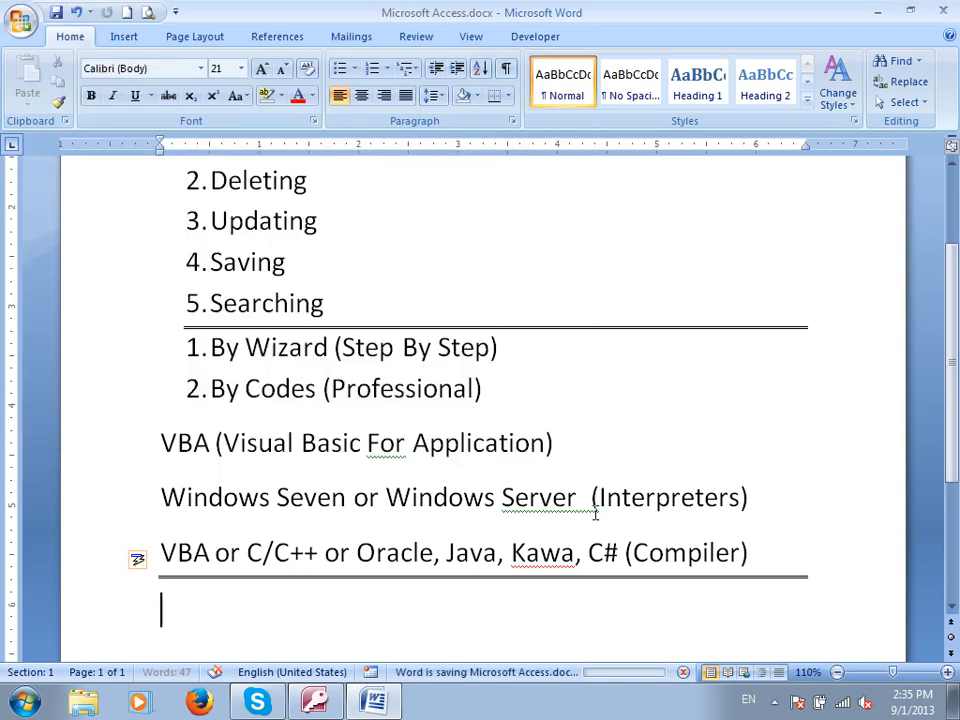
scroll(600, 515, down, 1)
scroll(601, 519, down, 1)
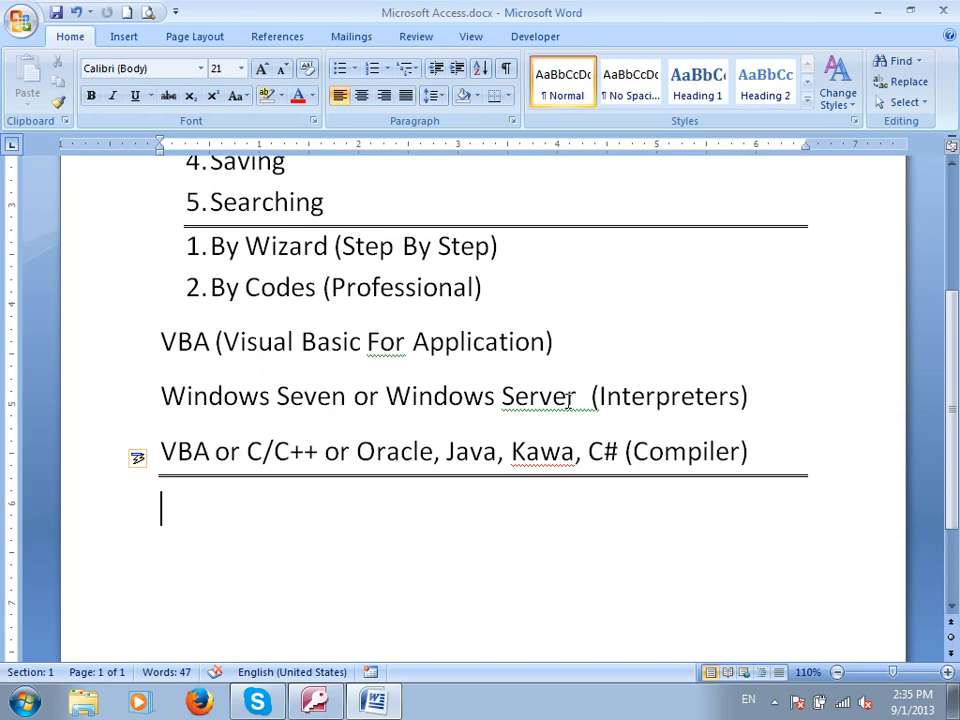
- Switch to Microsoft Access and open the frmStdInfo form in Design View
click(305, 708)
right_click(86, 214)
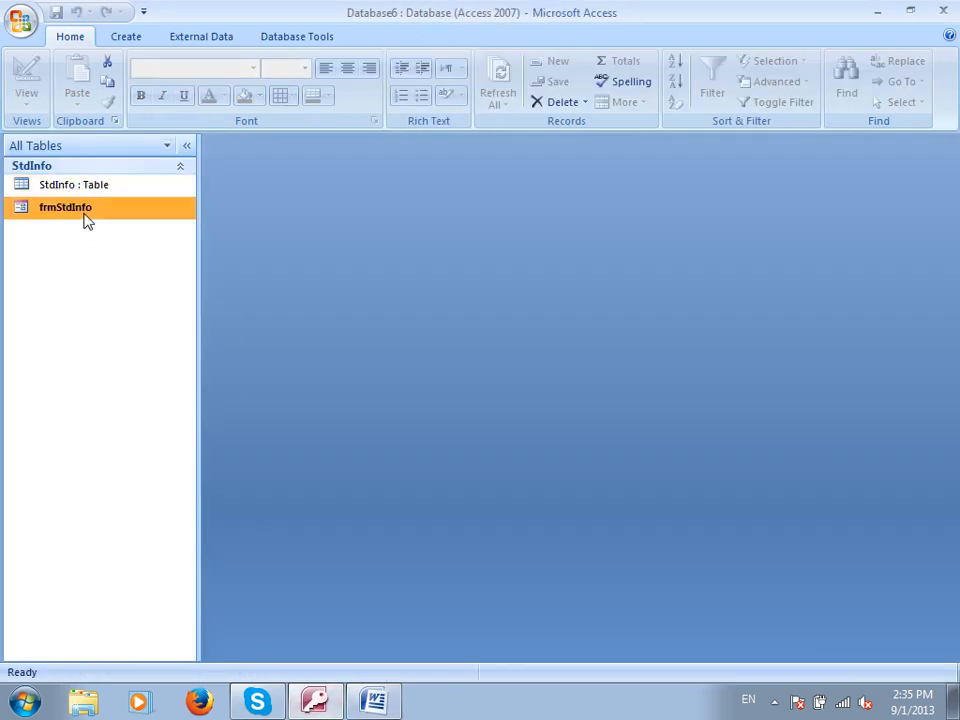
click(160, 267)
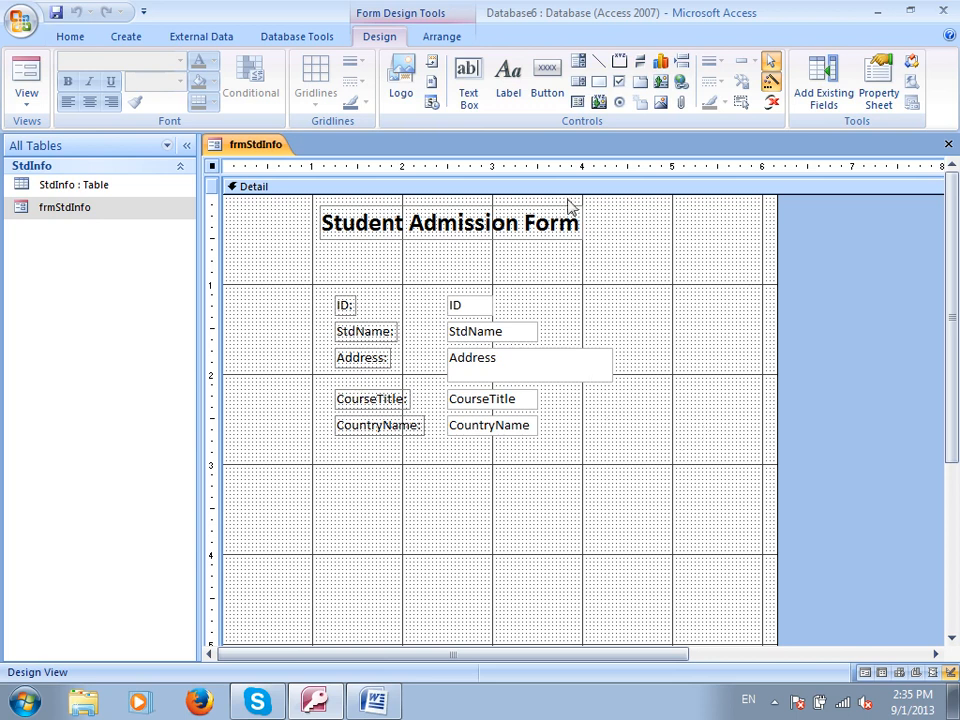
click(542, 66)
drag(360, 470, 482, 505)
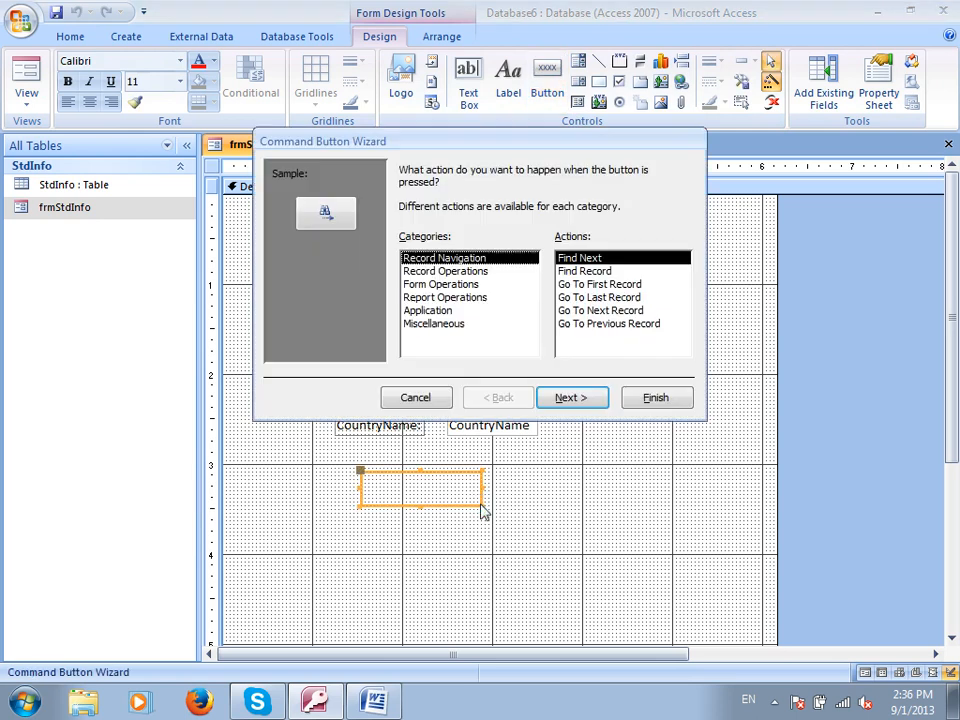
click(417, 398)
key(Delete)
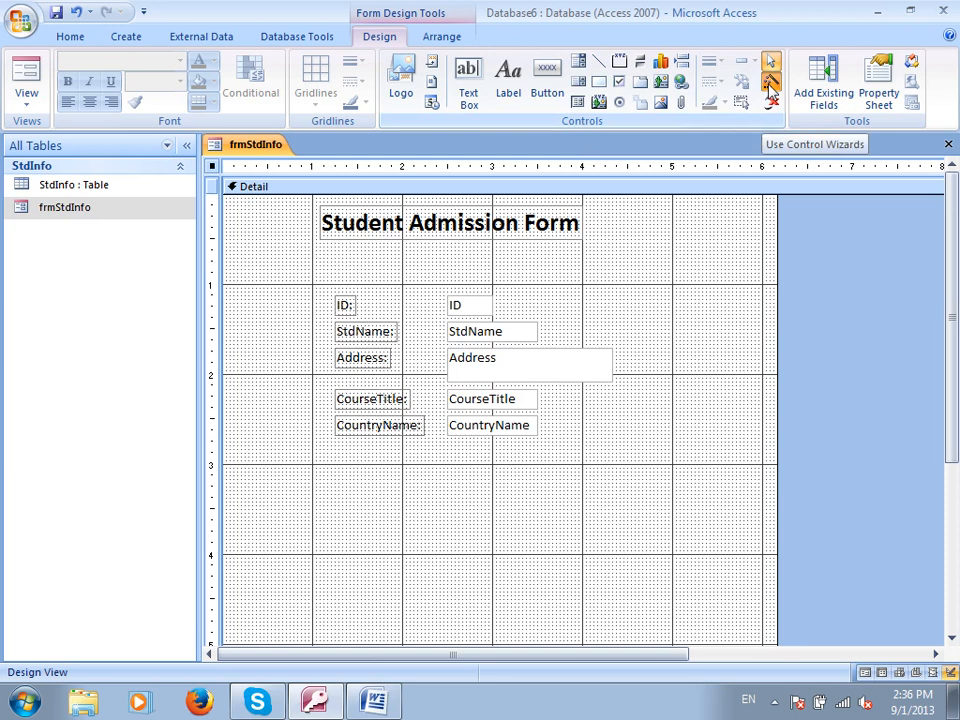
- Turn off the control wizards and draw a command button below the CountryName field
click(770, 84)
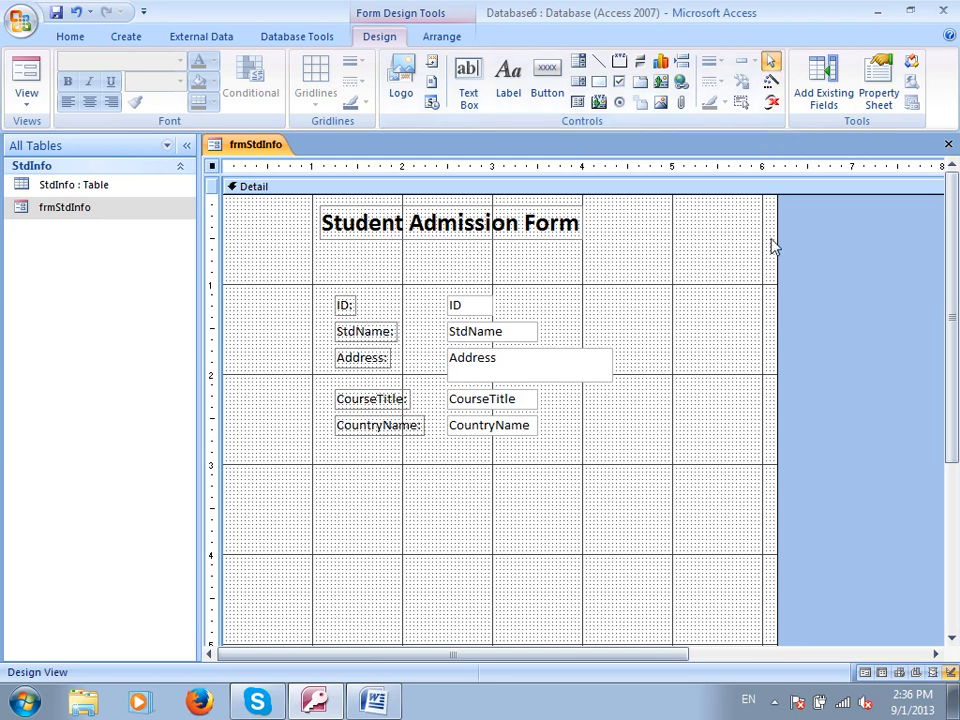
click(549, 85)
drag(304, 471, 418, 501)
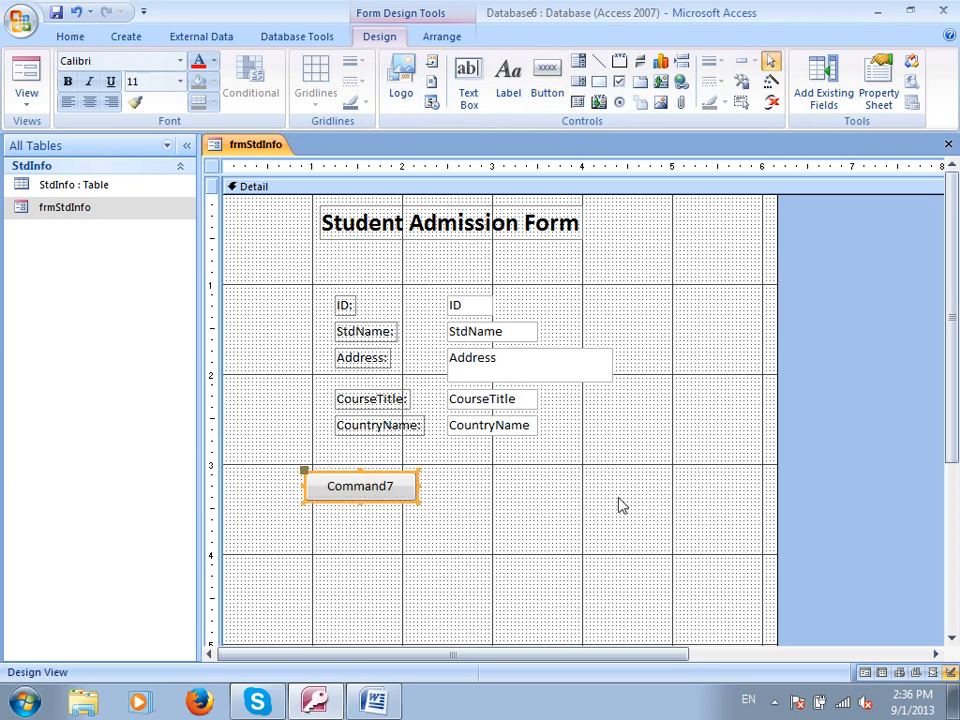
- Open the new command button's event procedure with the Code Builder
right_click(358, 483)
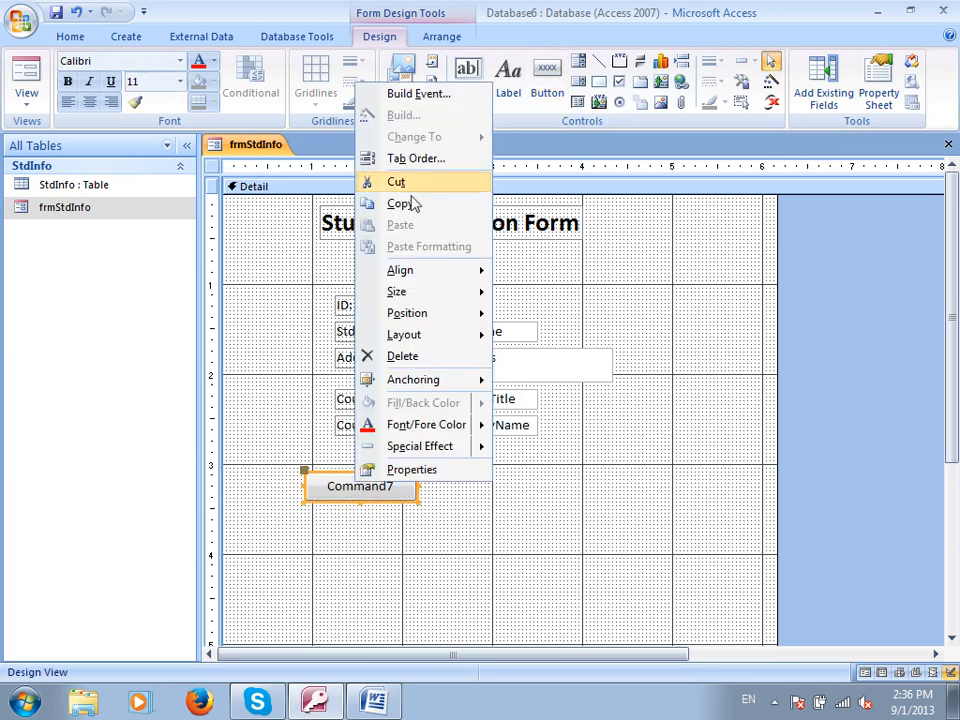
click(410, 94)
click(412, 202)
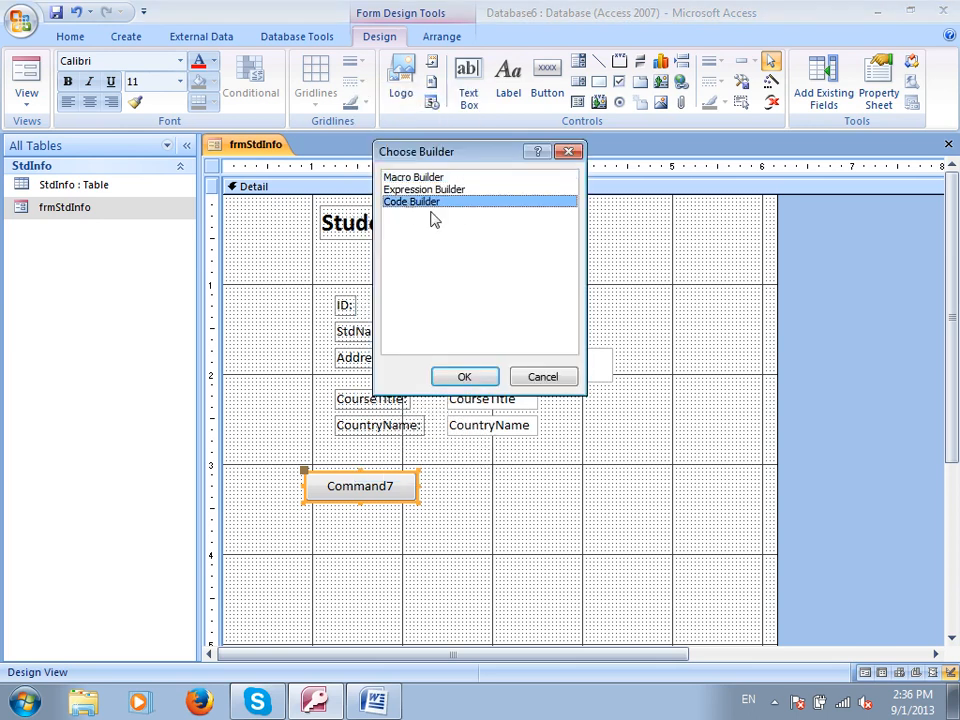
click(472, 378)
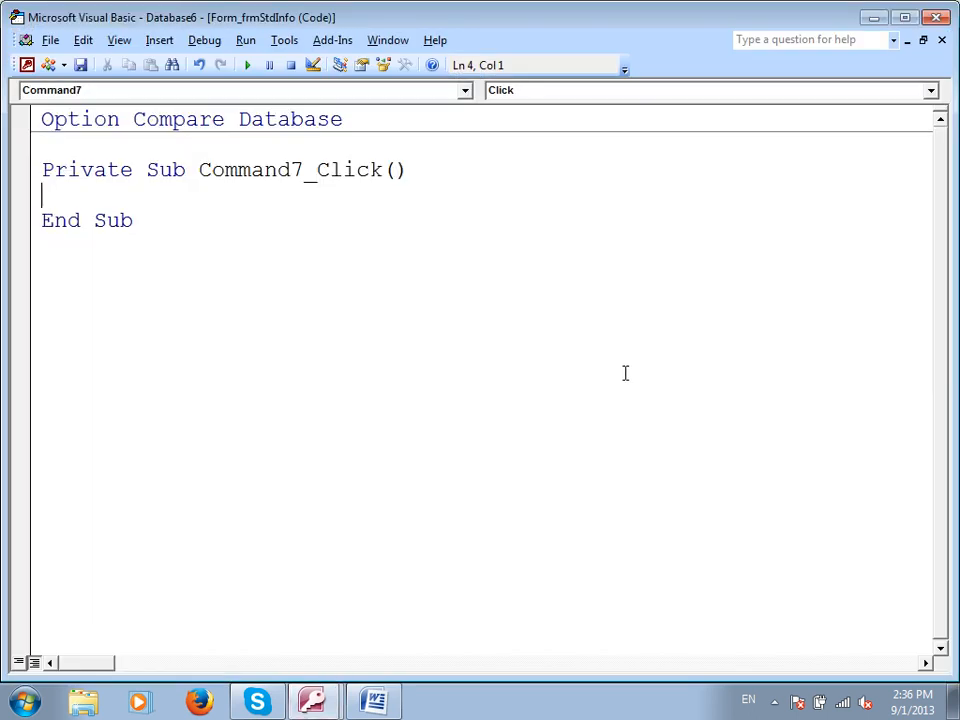
- Return to the form design, delete the command button without a wizard action, and turn the control wizards back on
click(26, 66)
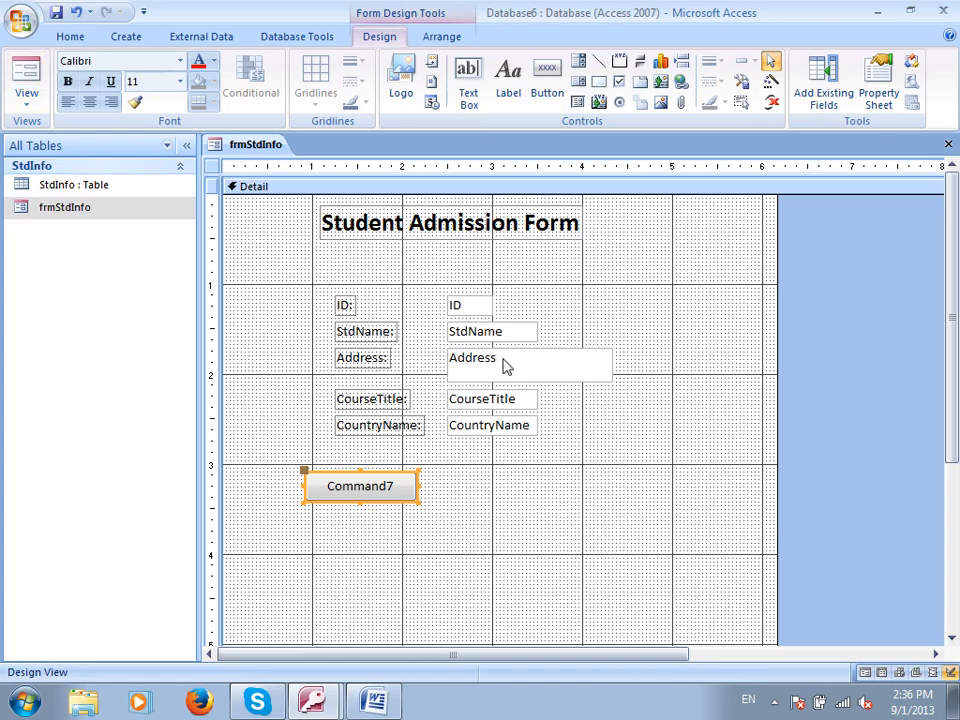
click(508, 536)
click(380, 485)
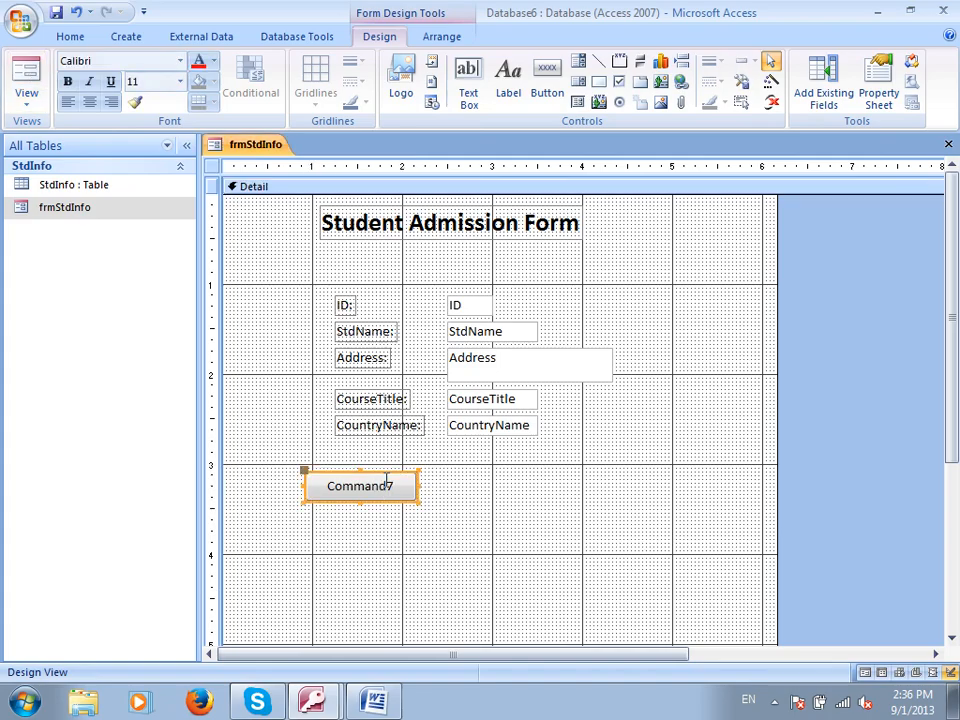
key(Delete)
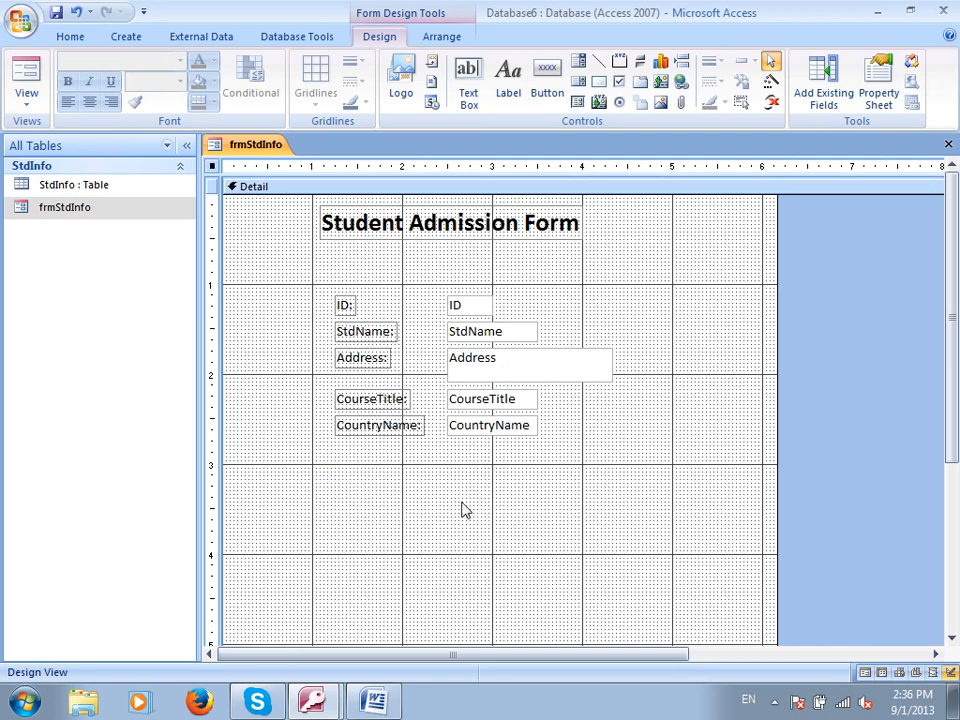
click(774, 84)
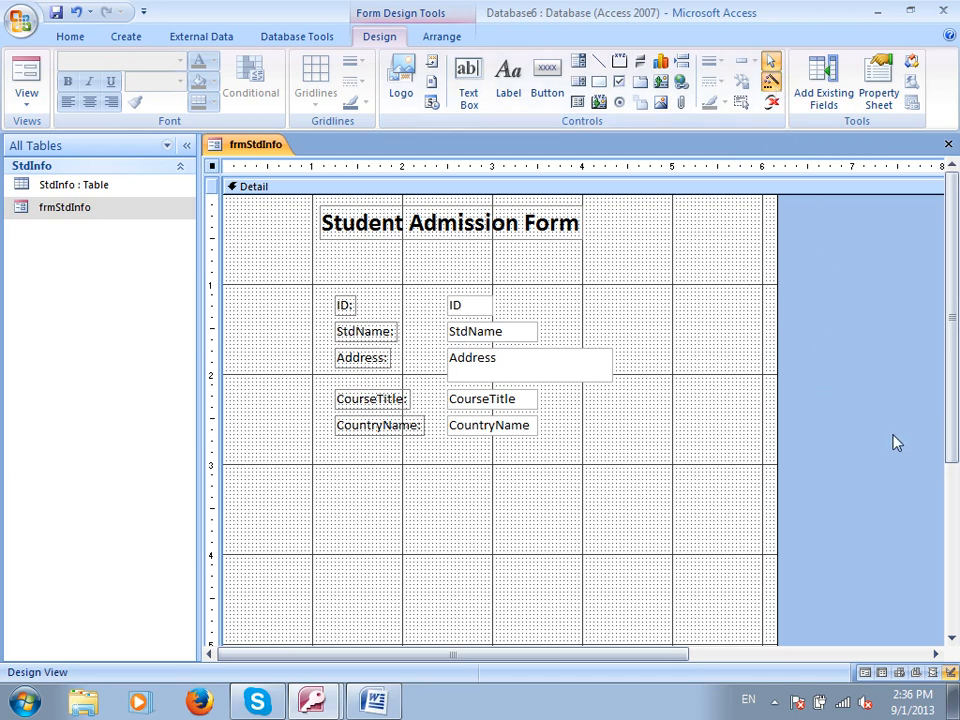
- Draw a command button below the CountryName field and assign it the Record Operations action Add New Record
click(555, 92)
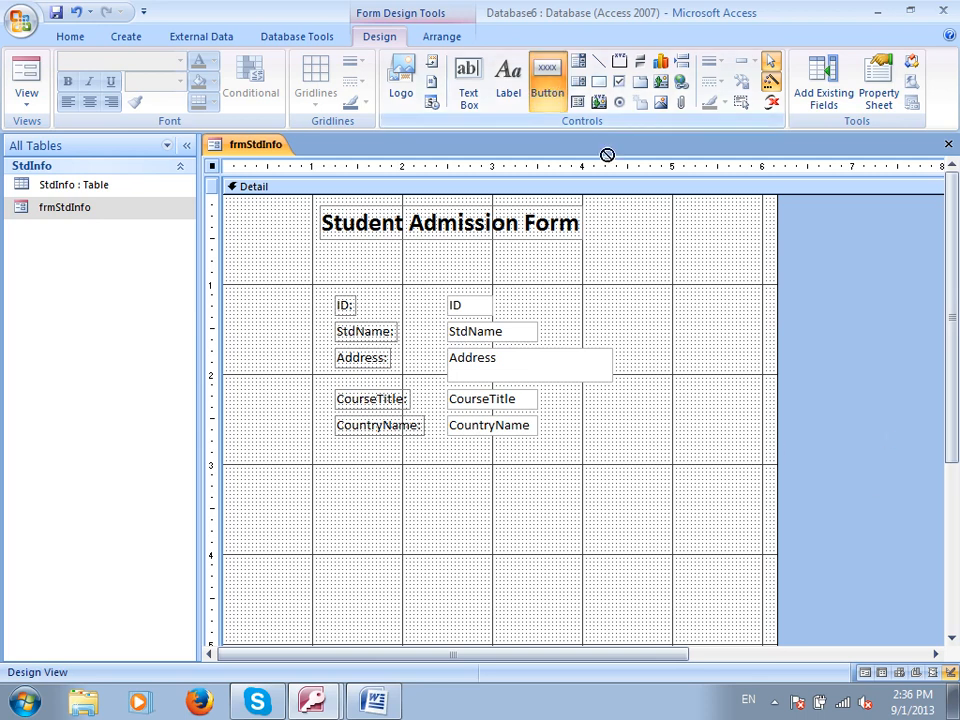
drag(354, 494, 430, 509)
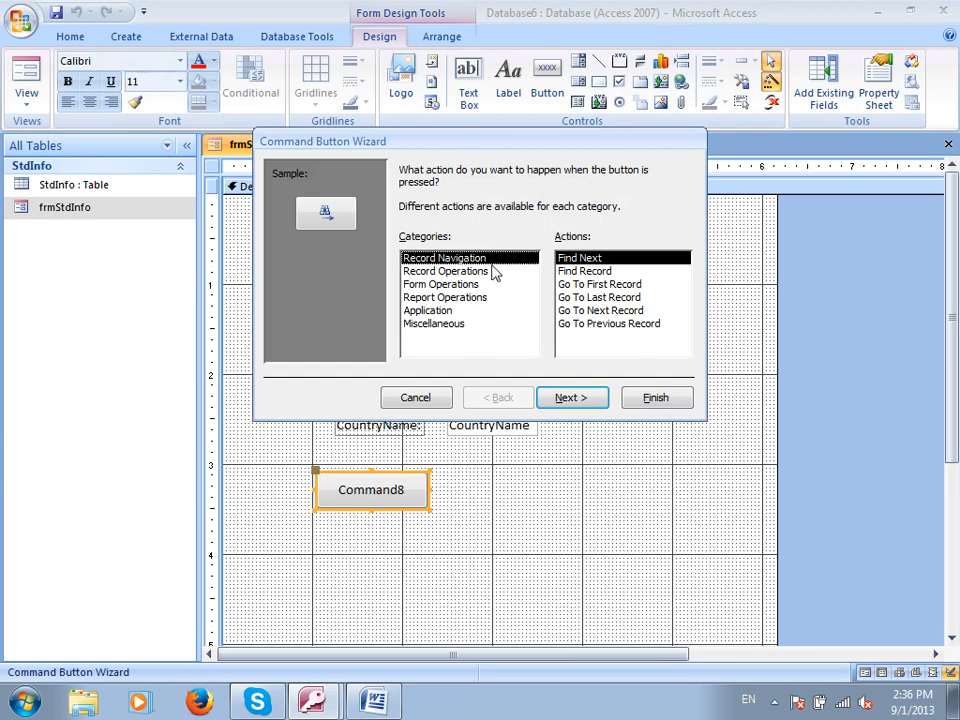
click(440, 271)
click(442, 284)
click(446, 297)
click(446, 310)
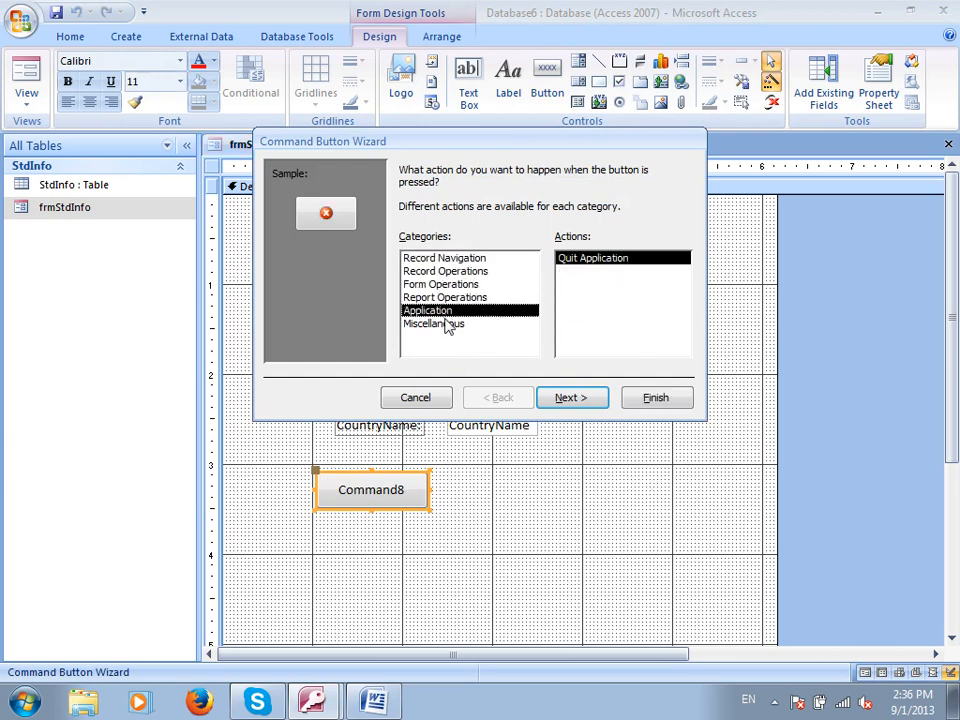
click(446, 323)
click(450, 271)
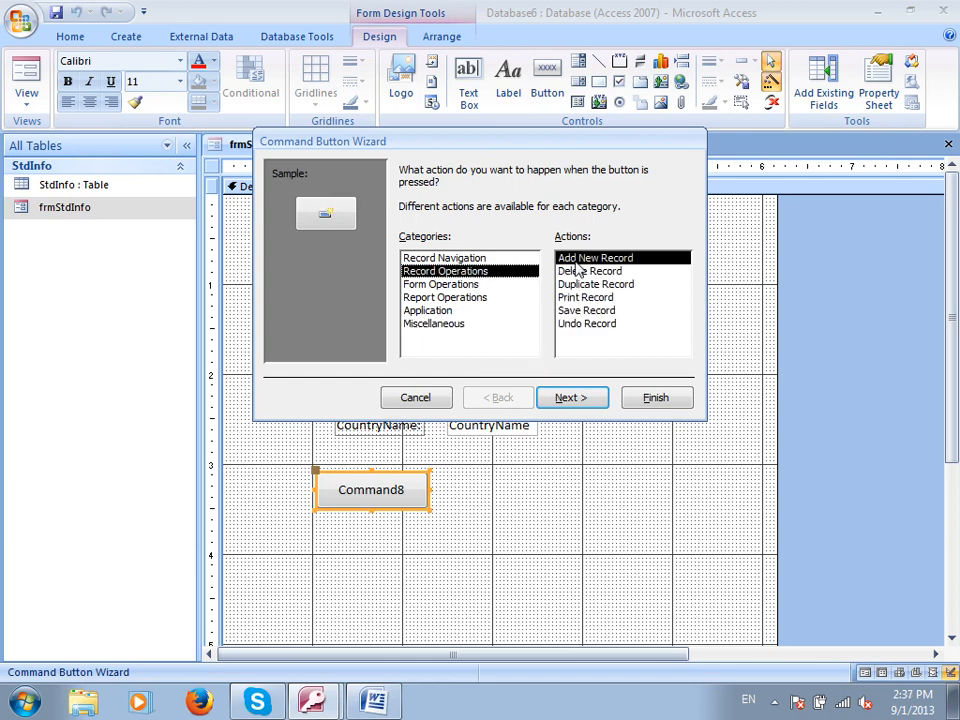
- Show the text Add Record on the button instead of a picture and finish the wizard with the default button name
click(565, 406)
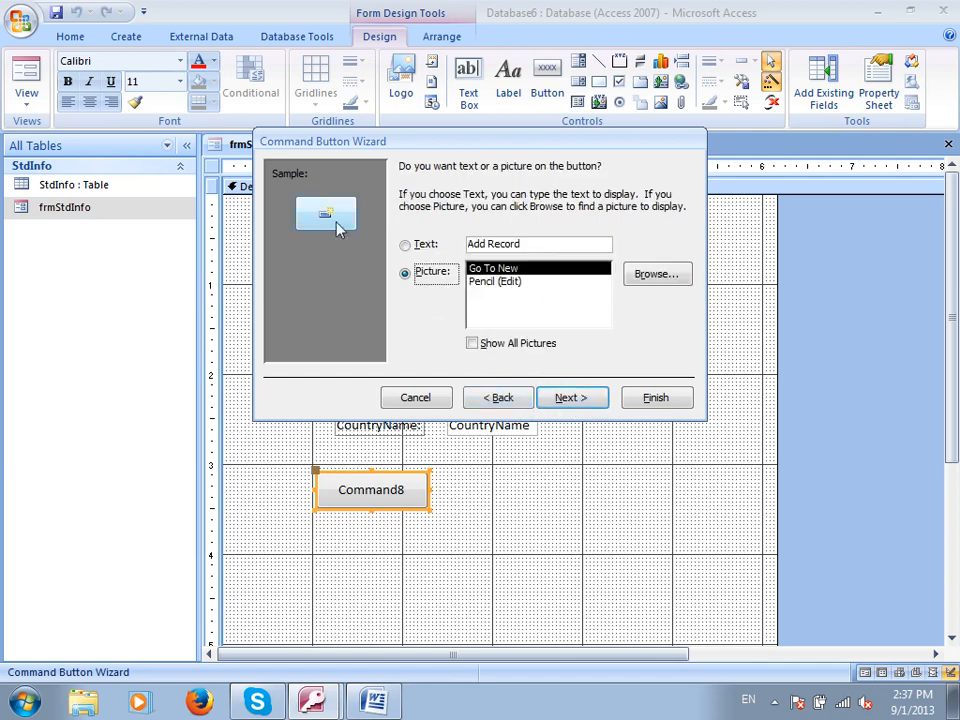
click(420, 245)
click(572, 398)
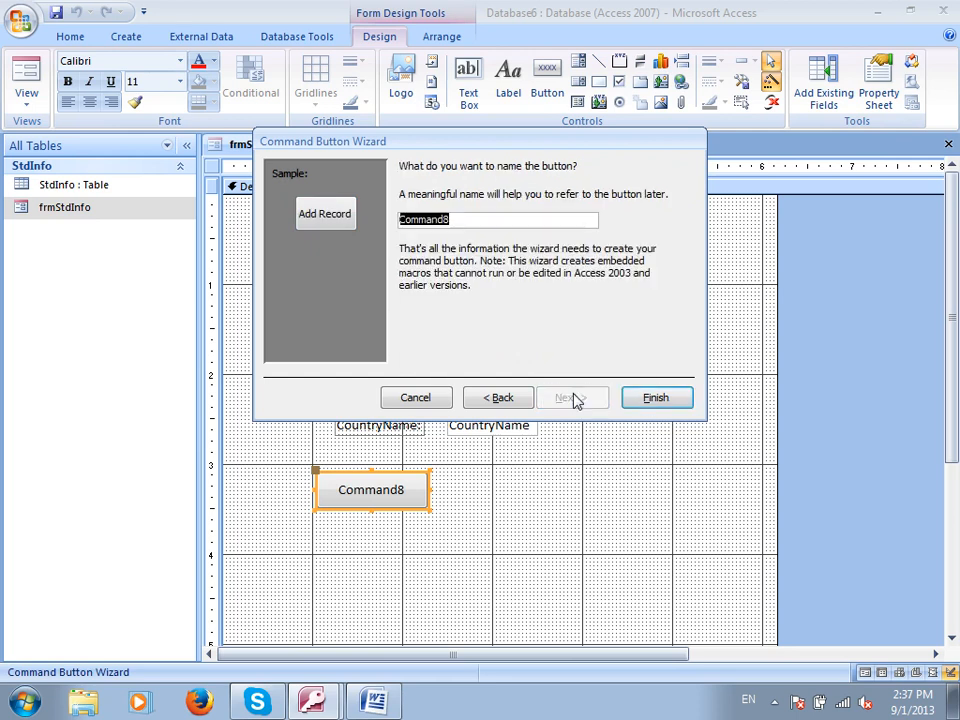
click(655, 399)
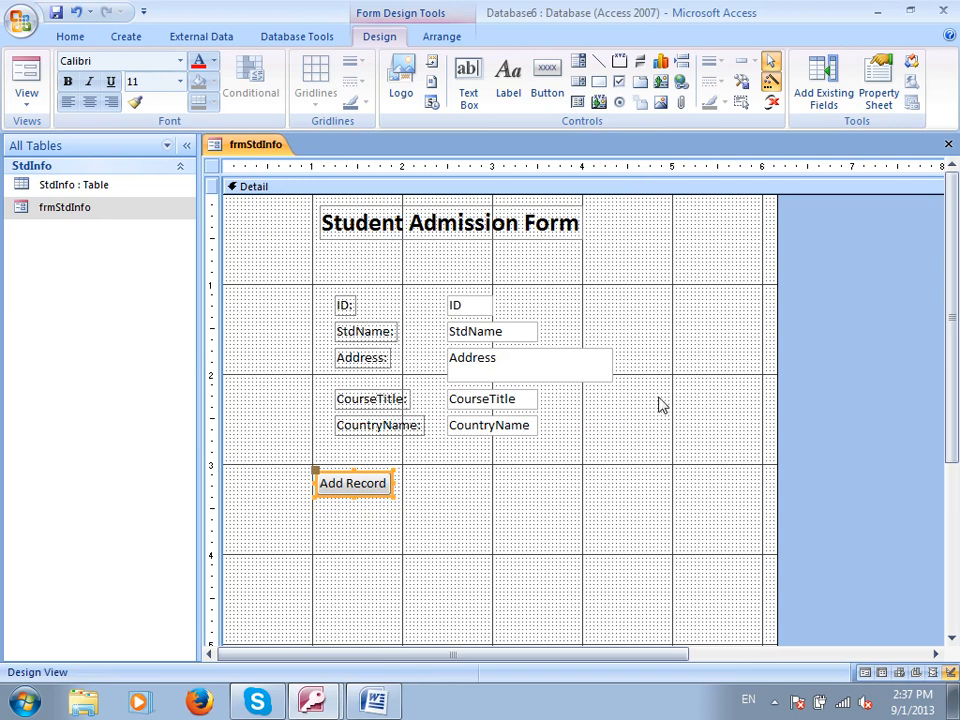
- In Form View, use Add Record to enter a student's name and address, course MOS and country Afghanistan, and store the record
click(26, 80)
click(360, 447)
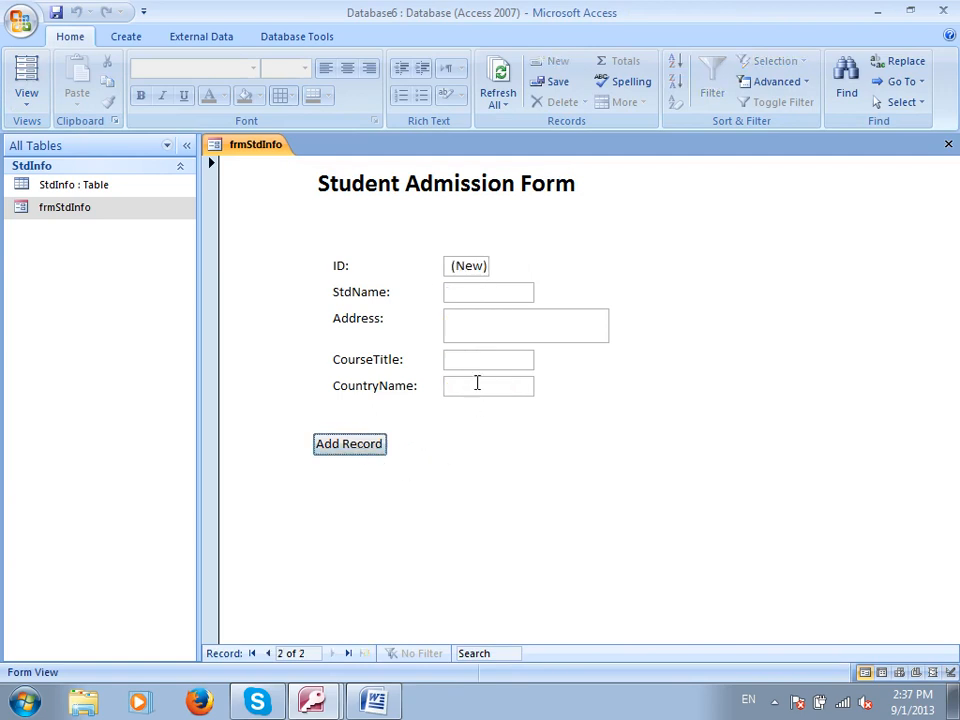
click(484, 287)
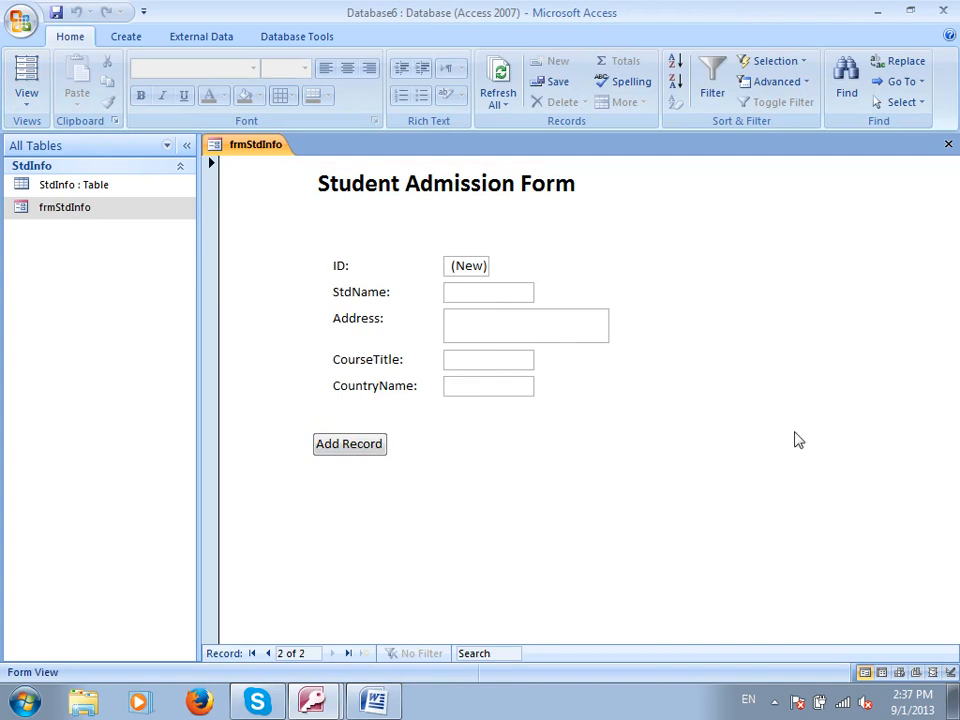
text(Zalmai)
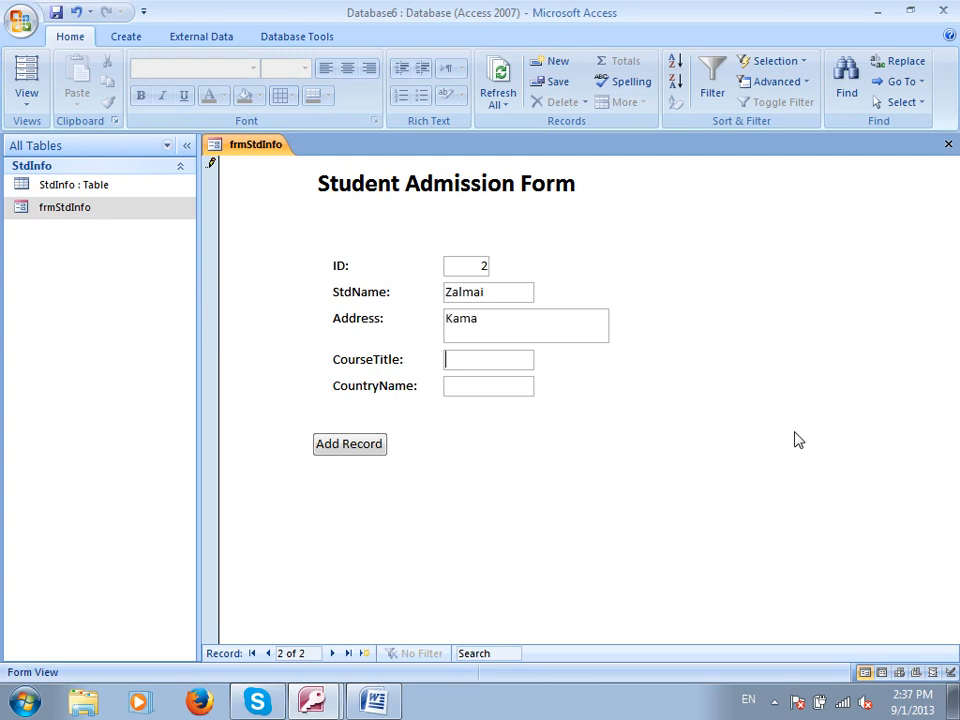
key(shift+Tab)
text(K)
key(Tab)
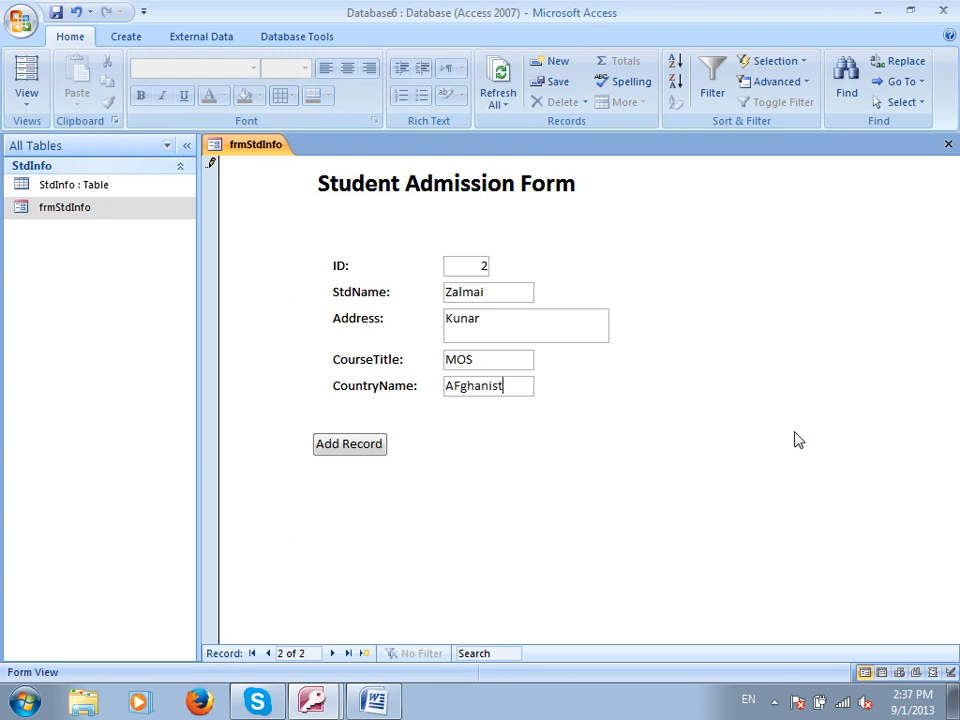
click(363, 450)
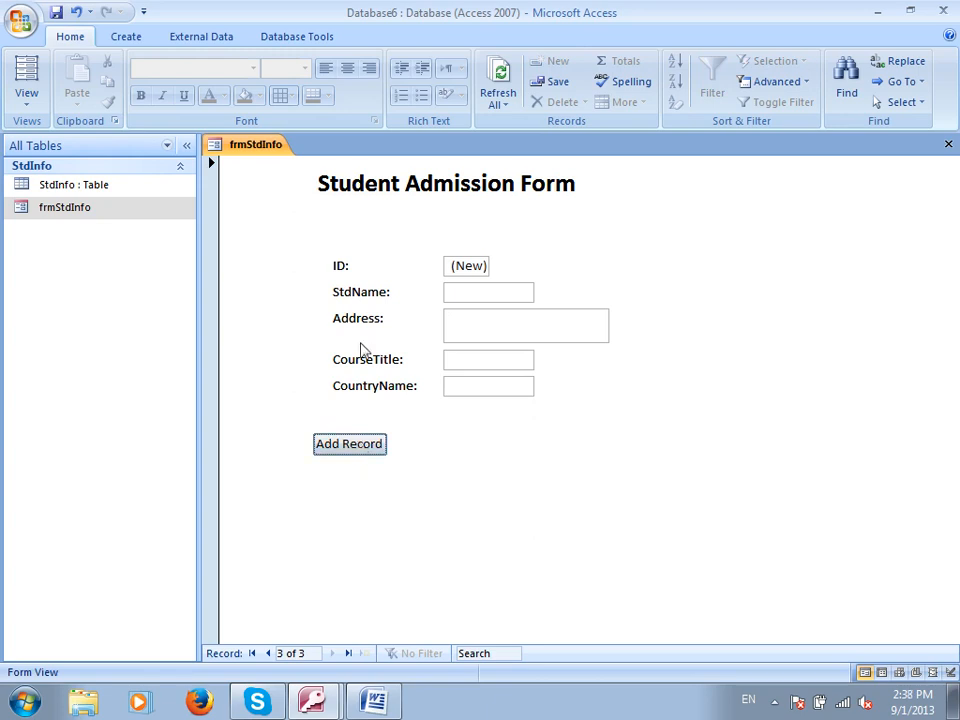
- Close the form and check the StdInfo table for the new student record, closing the table when done
click(949, 145)
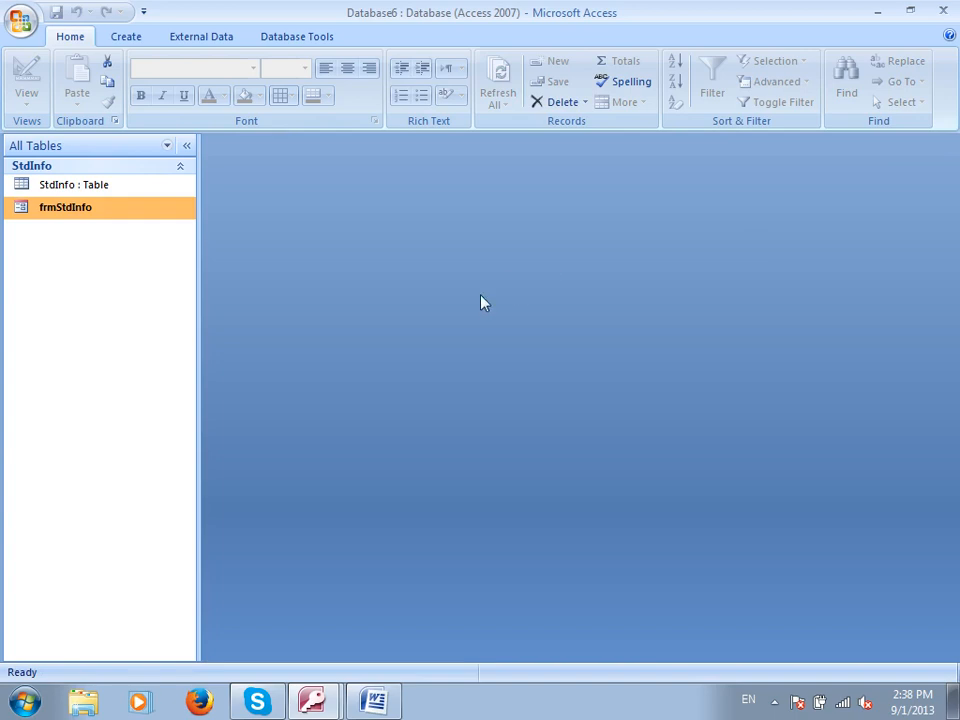
double_click(163, 185)
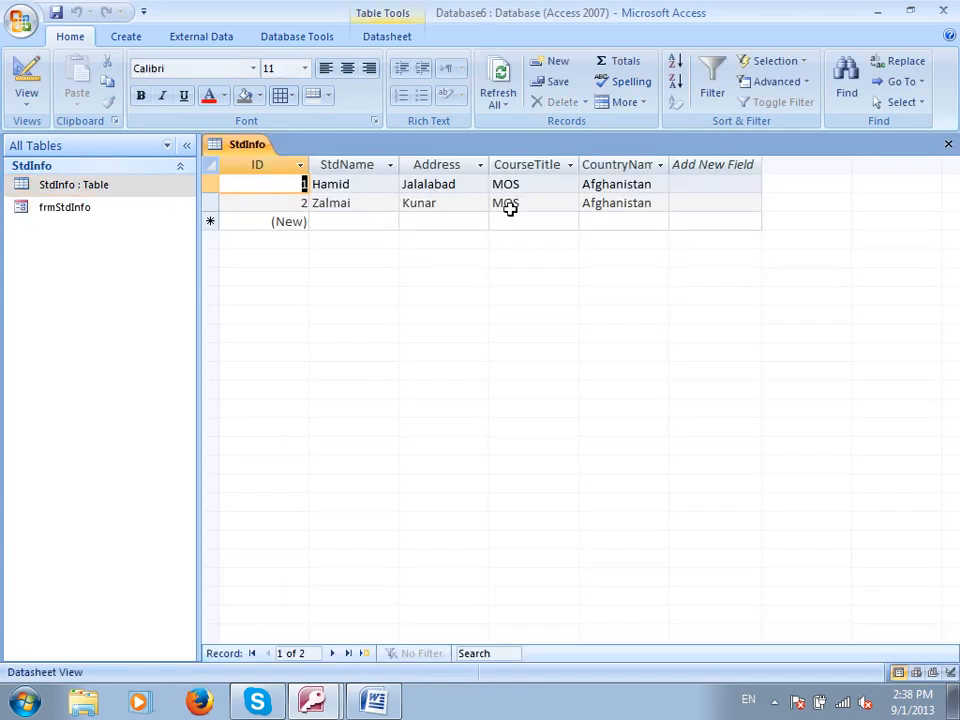
click(948, 145)
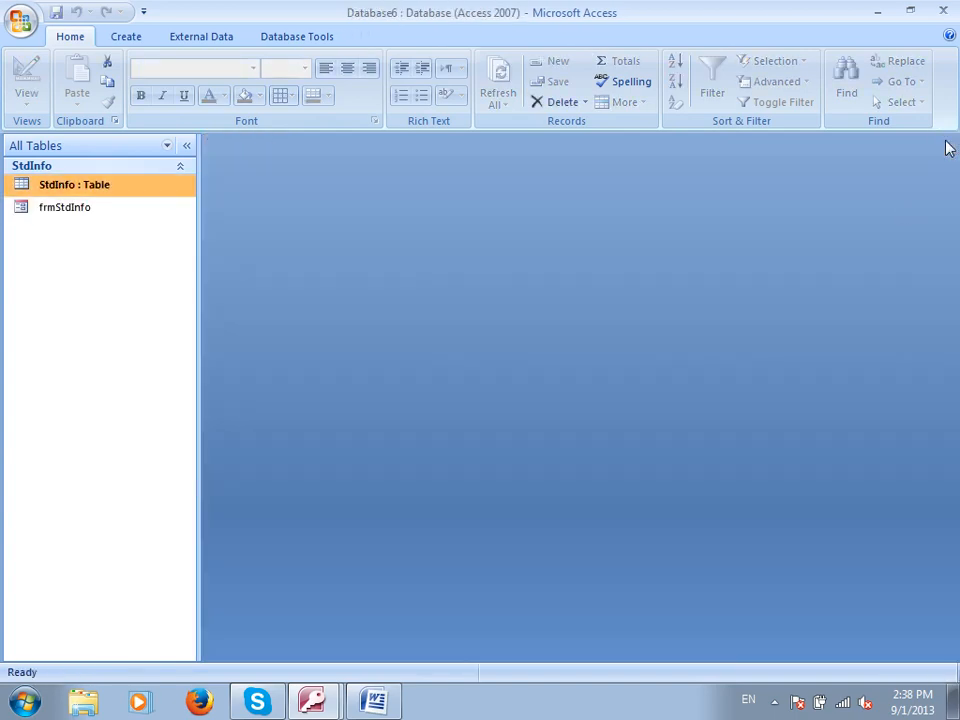
- Reopen frmStdInfo in Form View and add another student's name and address with course MOS and country Afghanistan, storing the record
right_click(72, 208)
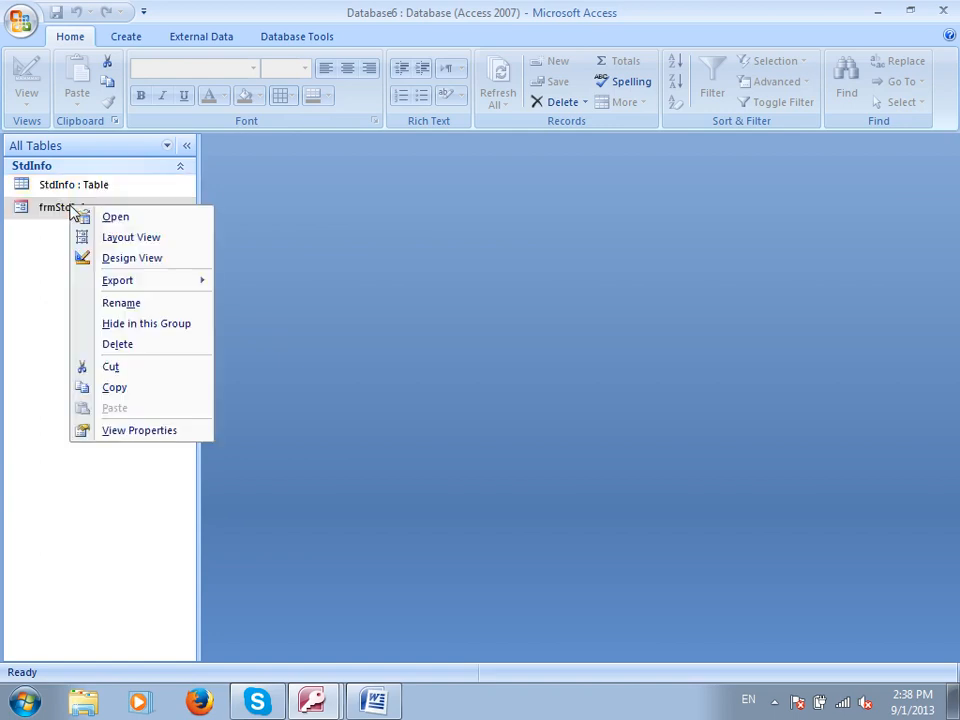
click(130, 260)
click(20, 80)
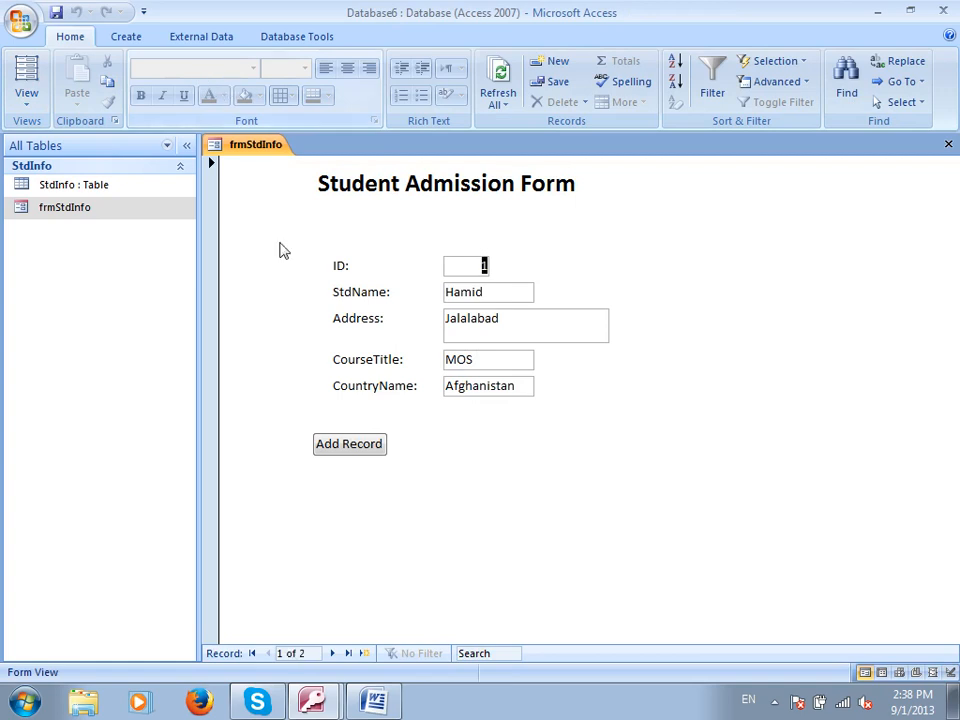
click(351, 441)
click(484, 289)
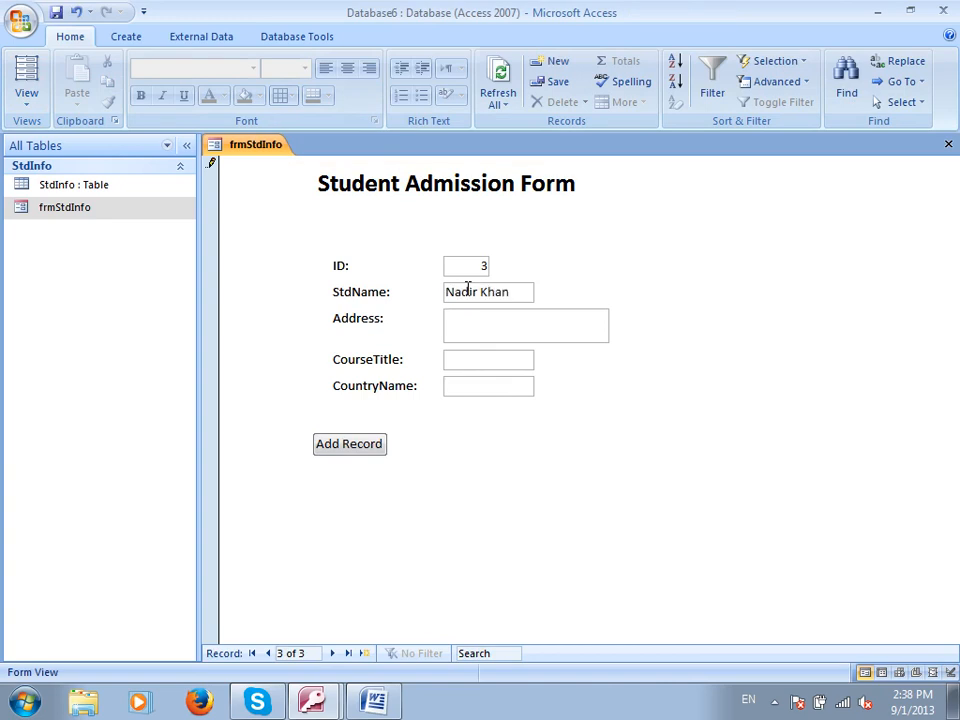
text(Kabu)
text(MO)
text(AFghan)
text(istan)
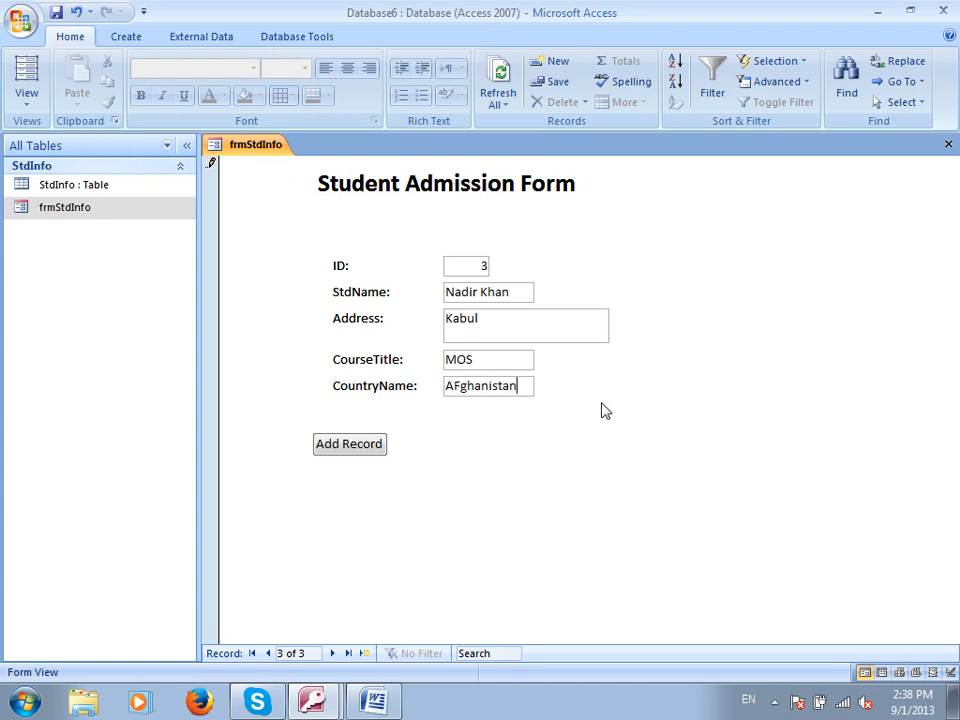
click(358, 447)
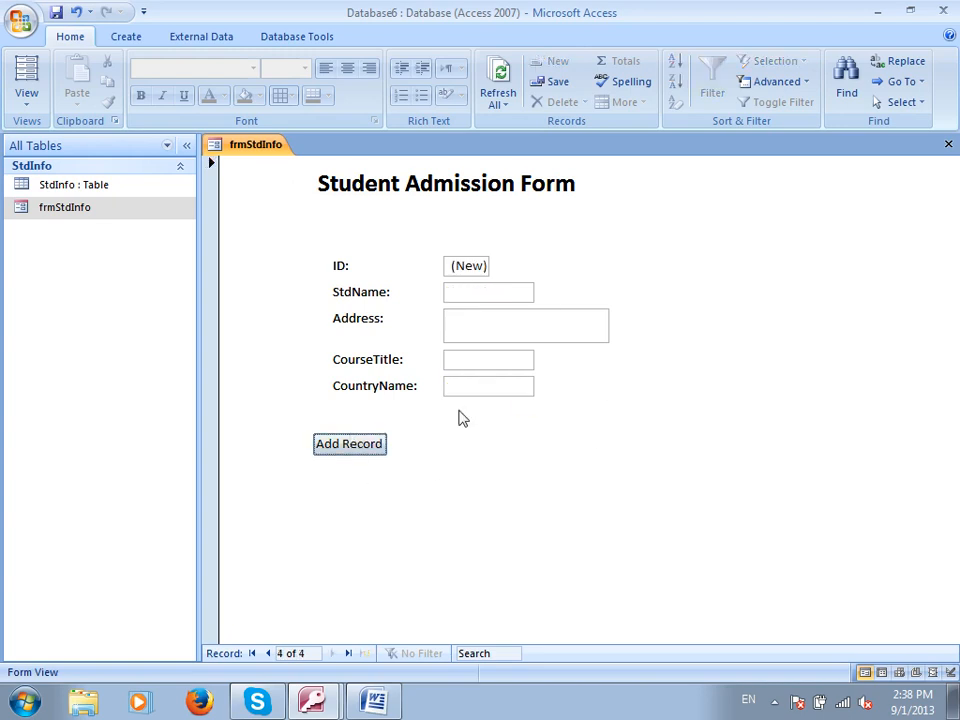
- Close the form and review the records in the StdInfo table, including the latest entry, and close the table
click(947, 145)
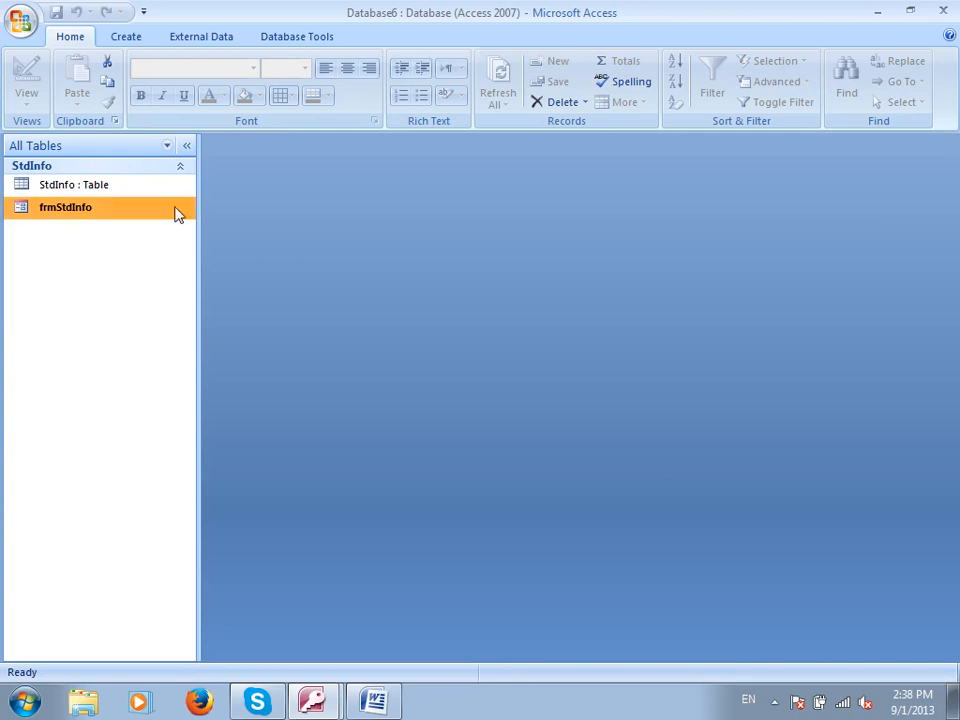
double_click(150, 184)
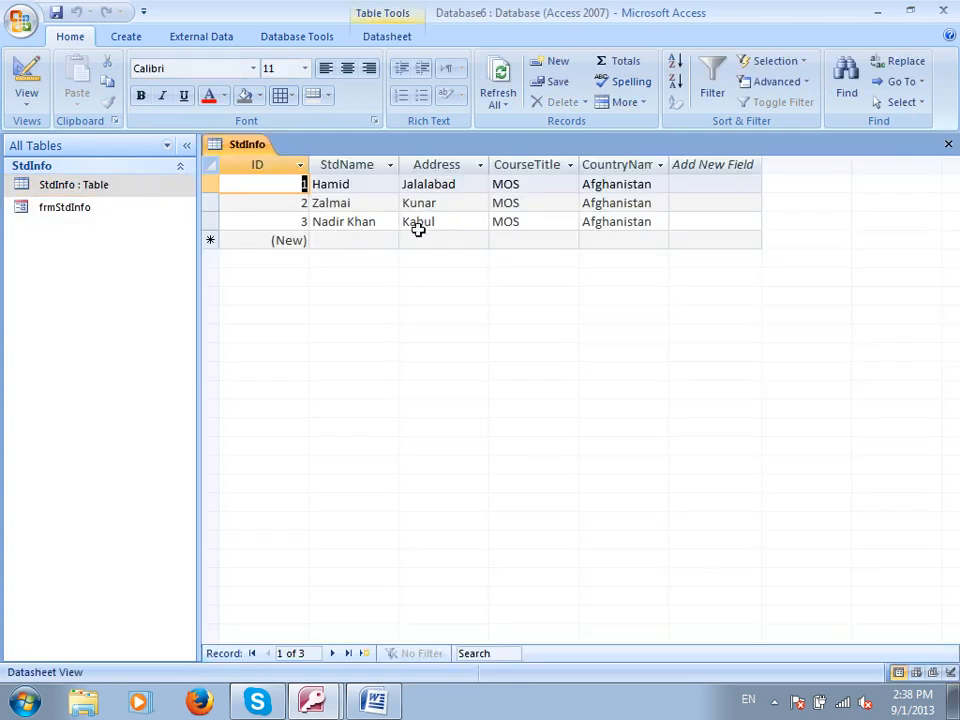
key(ctrl+w)
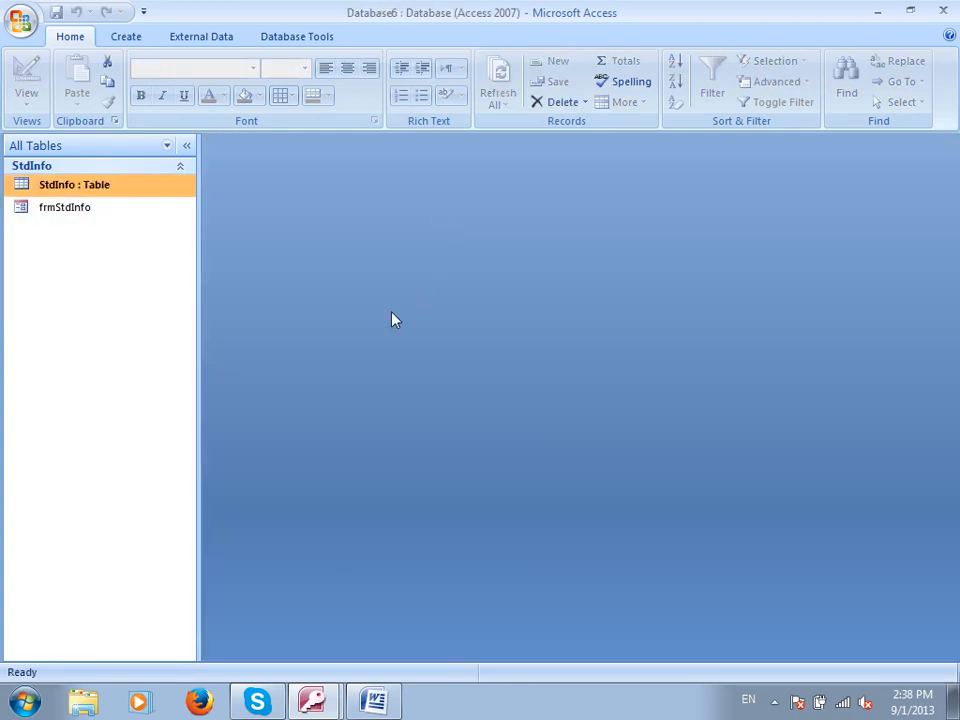
- Reopen frmStdInfo in Design View, draw a second command button beside Add Record, and choose the Record Operations category for it
right_click(72, 208)
click(143, 265)
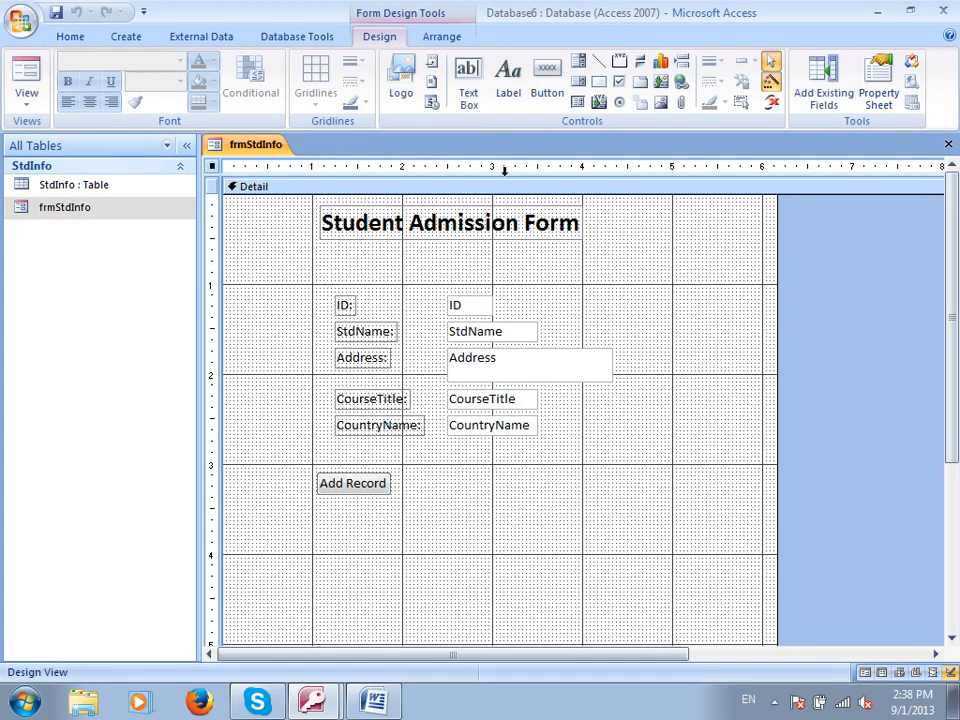
click(547, 90)
drag(397, 470, 489, 497)
click(490, 272)
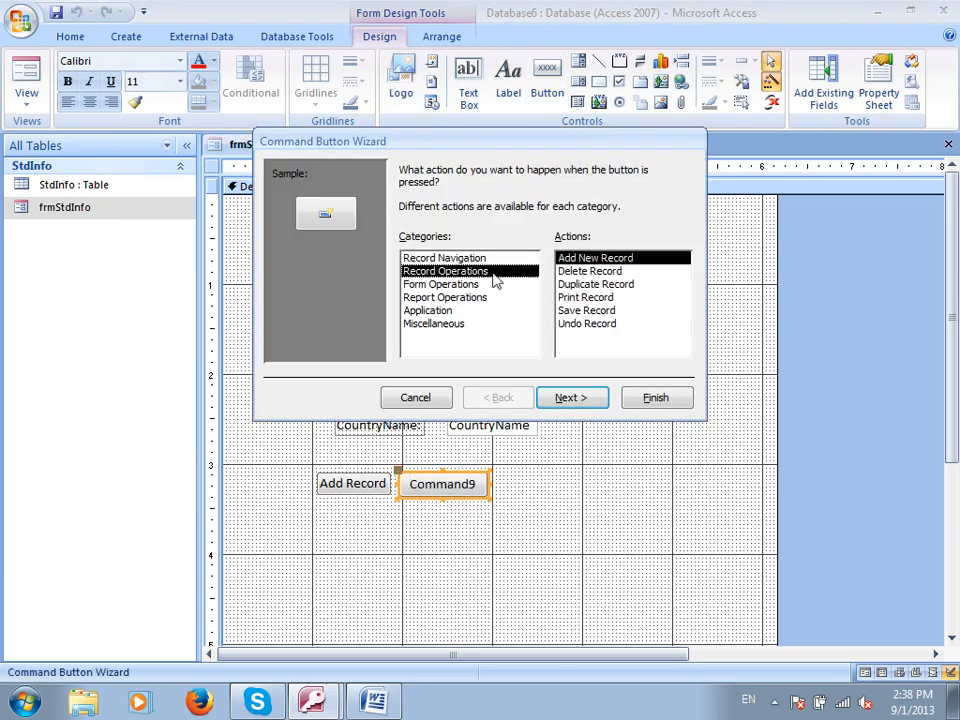
- Set the new command button to the Delete Record action with the text label "Delete Record" and finish the wizard
click(590, 271)
click(571, 398)
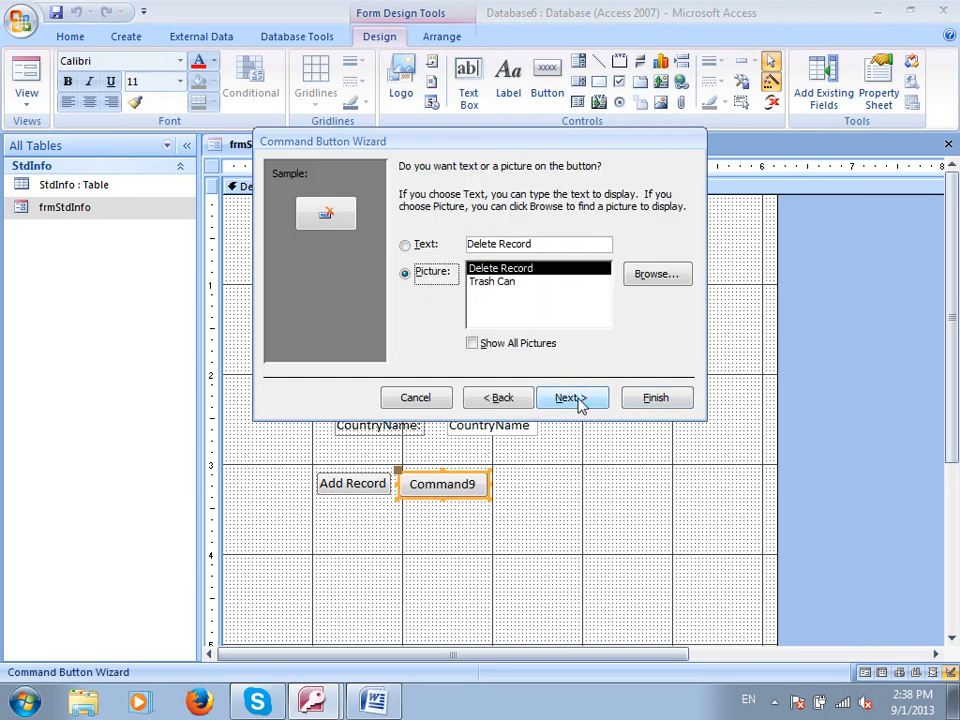
click(421, 247)
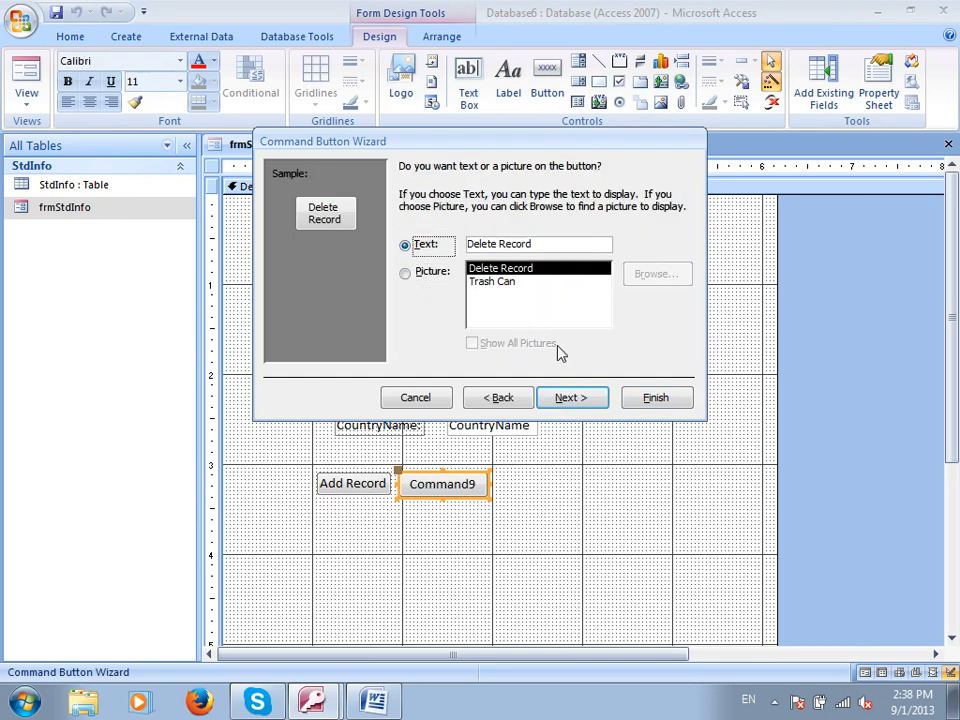
click(582, 404)
click(656, 397)
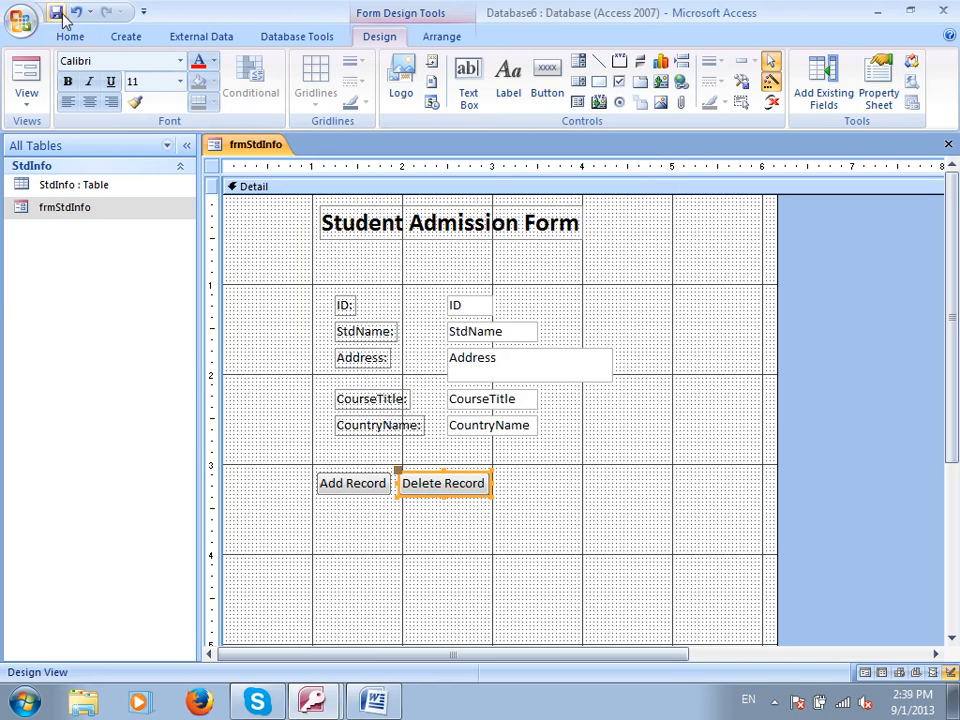
- Show the form in Form View, go to the third record, and test the Delete Record button, declining the deletion
click(30, 80)
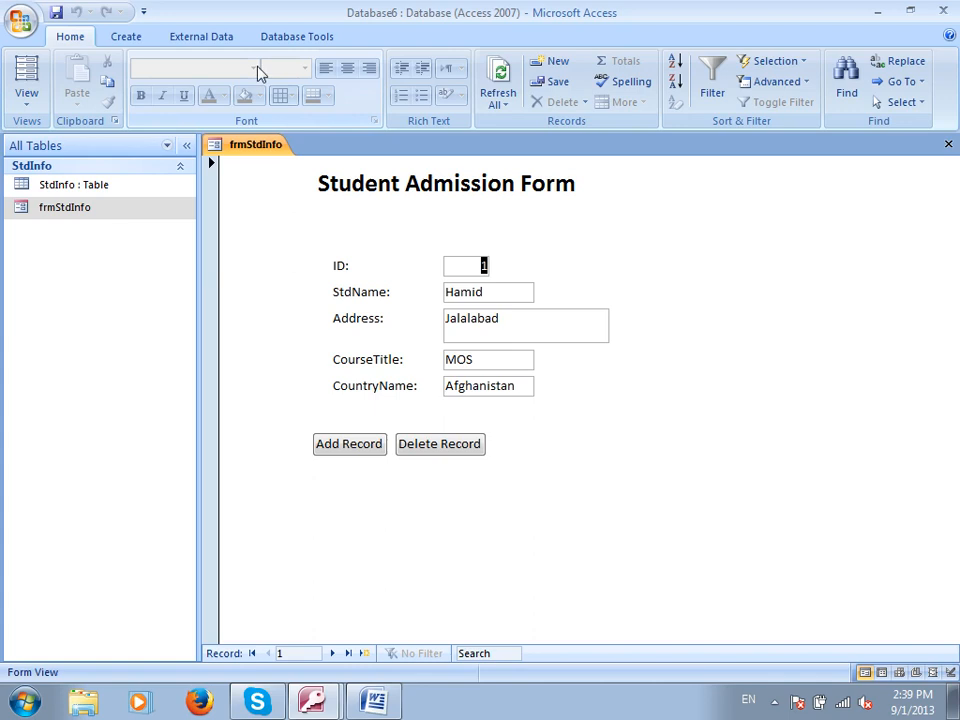
click(333, 653)
click(333, 653)
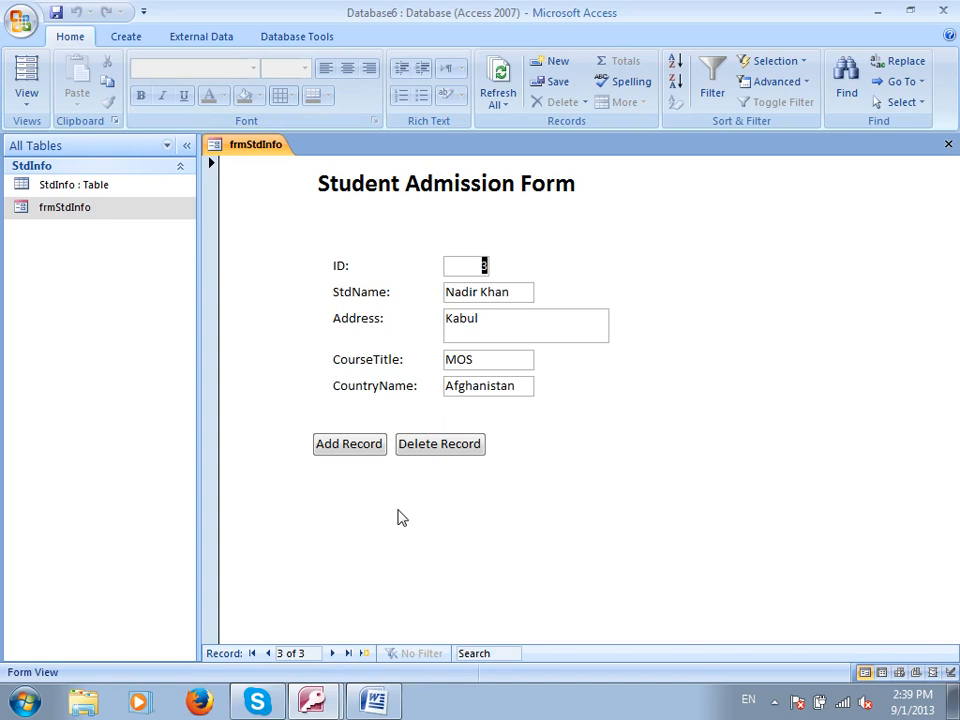
click(444, 444)
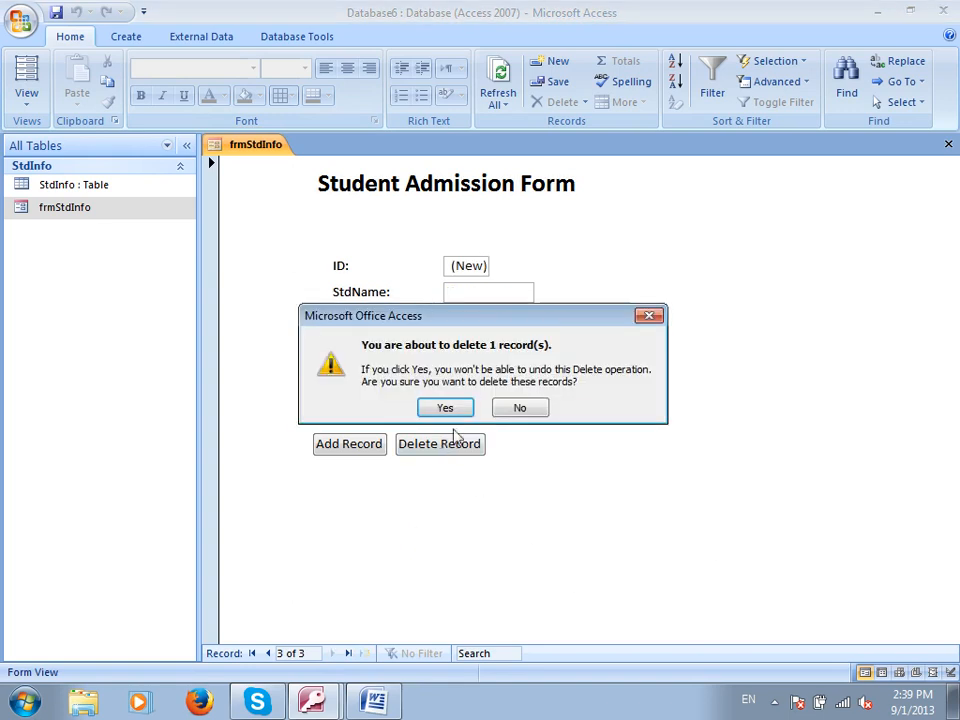
click(536, 413)
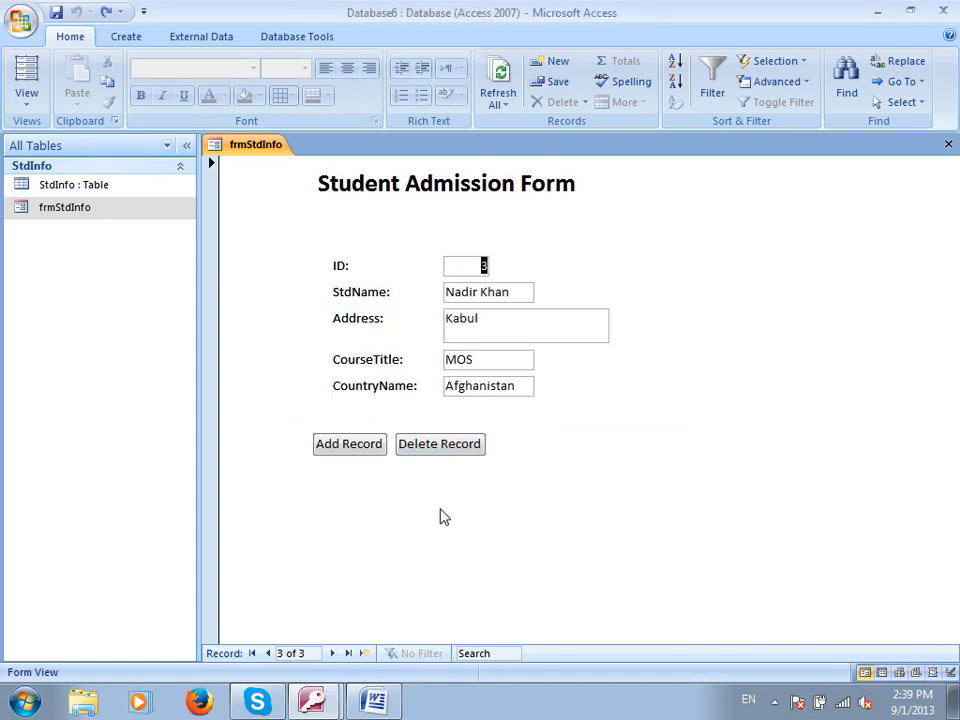
- Delete the first student record with the form's Delete Record button, confirm the deletion, and browse the remaining records
click(264, 654)
click(264, 654)
click(439, 444)
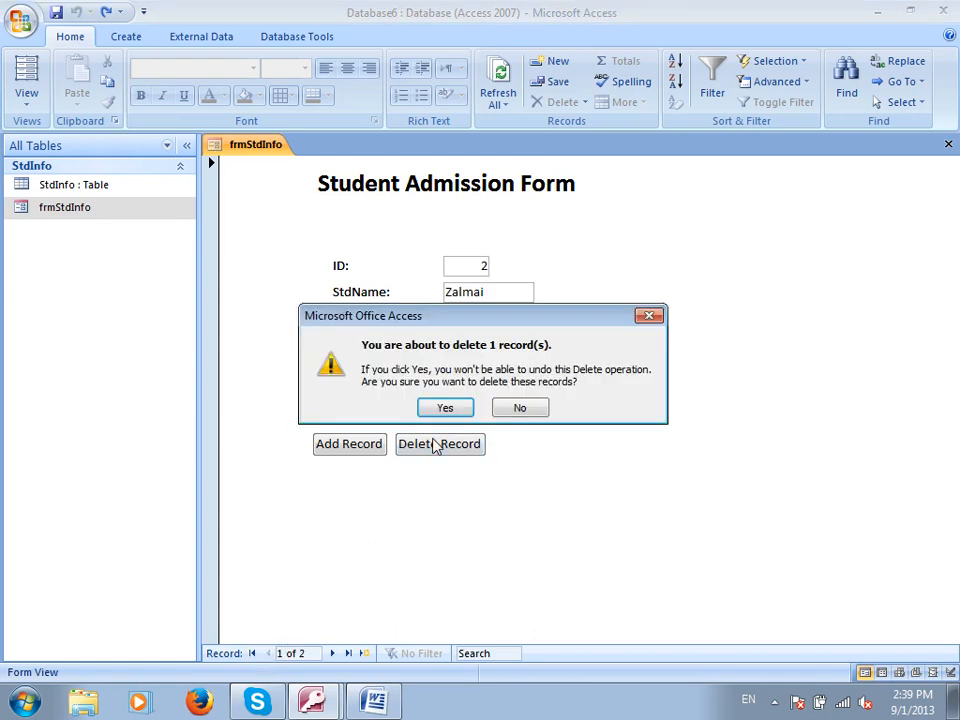
click(444, 408)
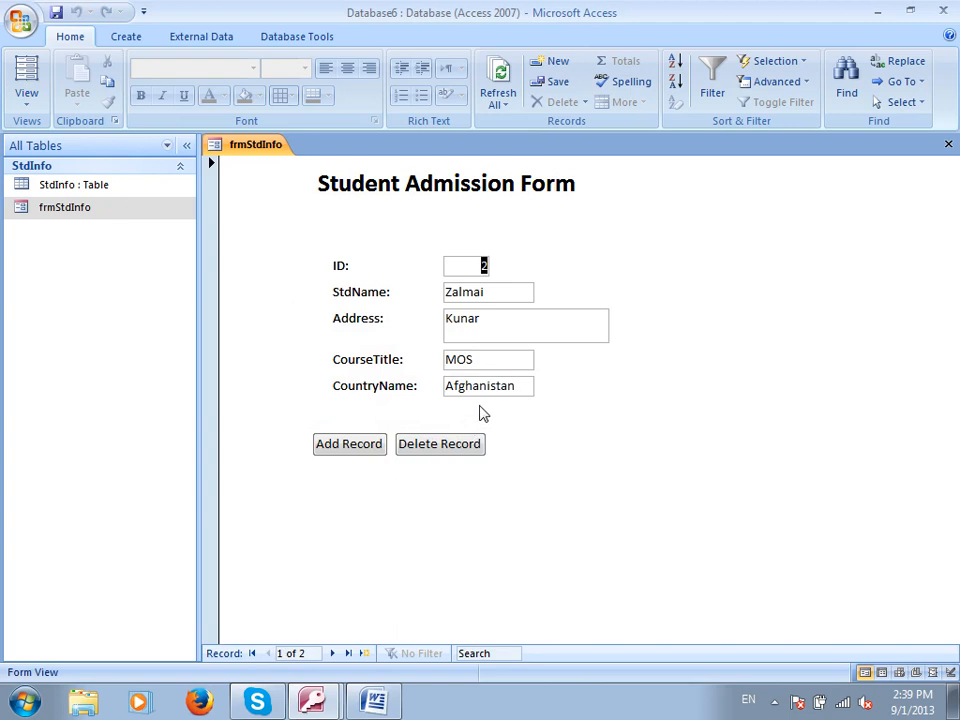
double_click(332, 655)
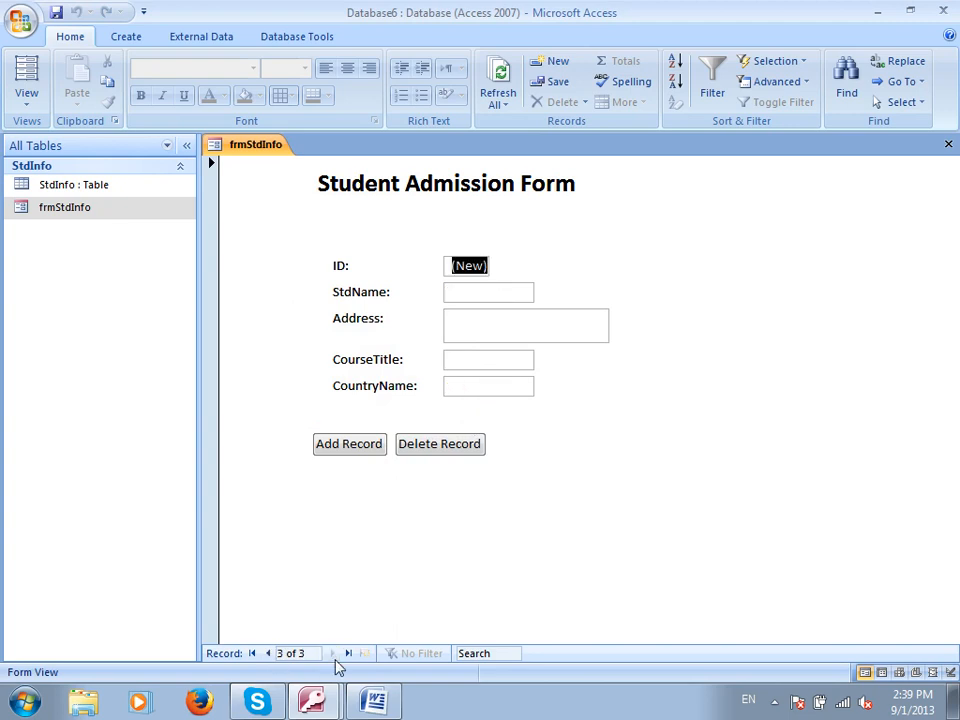
click(268, 653)
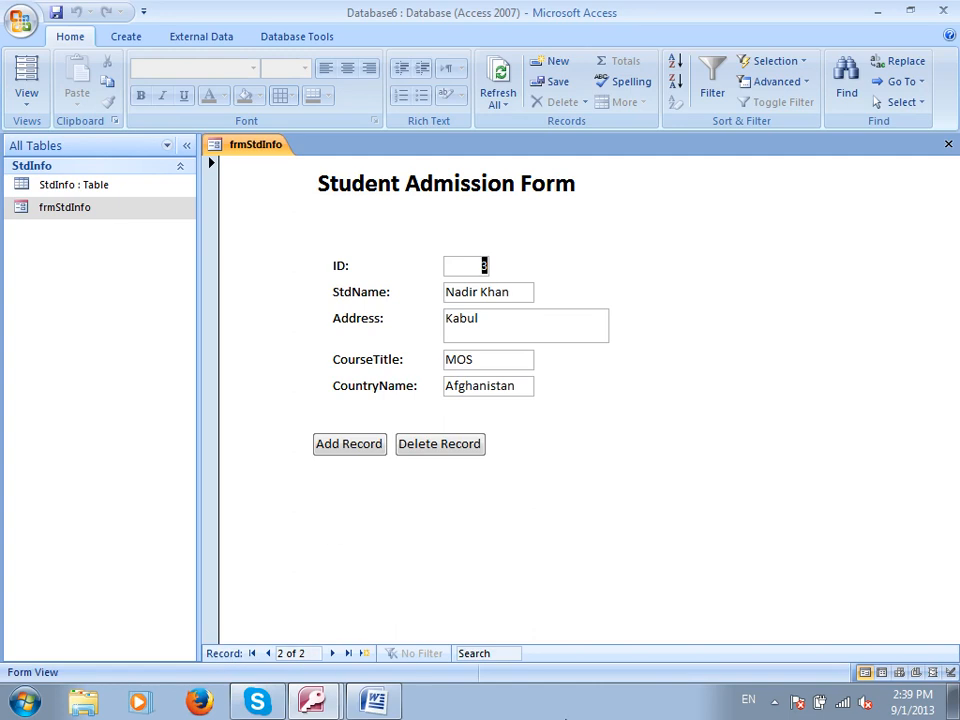
- Return the form to Design View and set the form's Border Style property to None
click(22, 96)
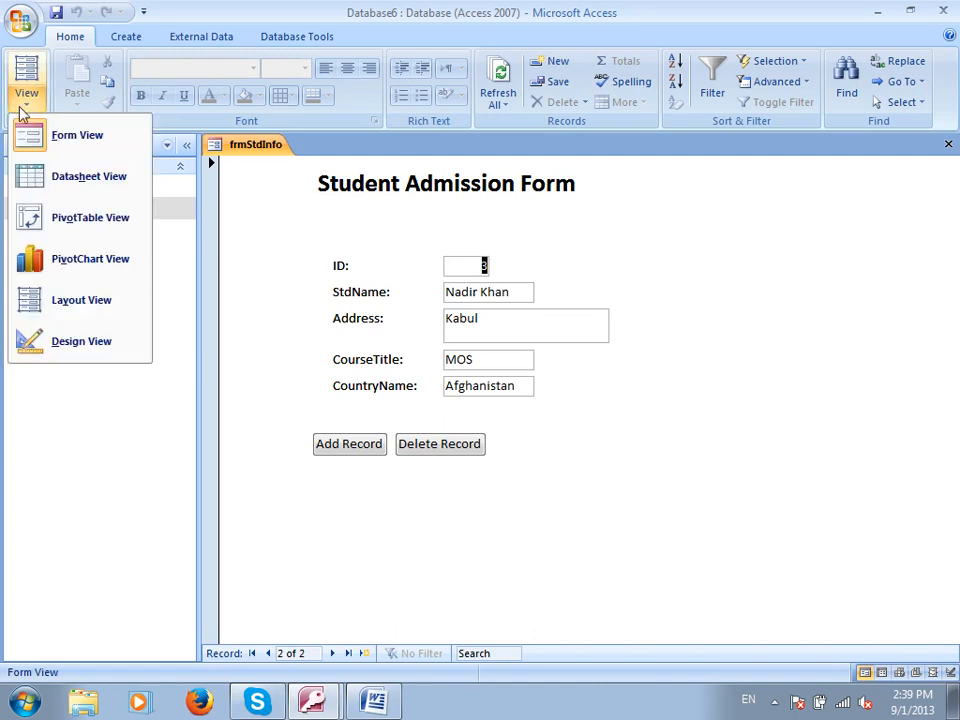
click(111, 343)
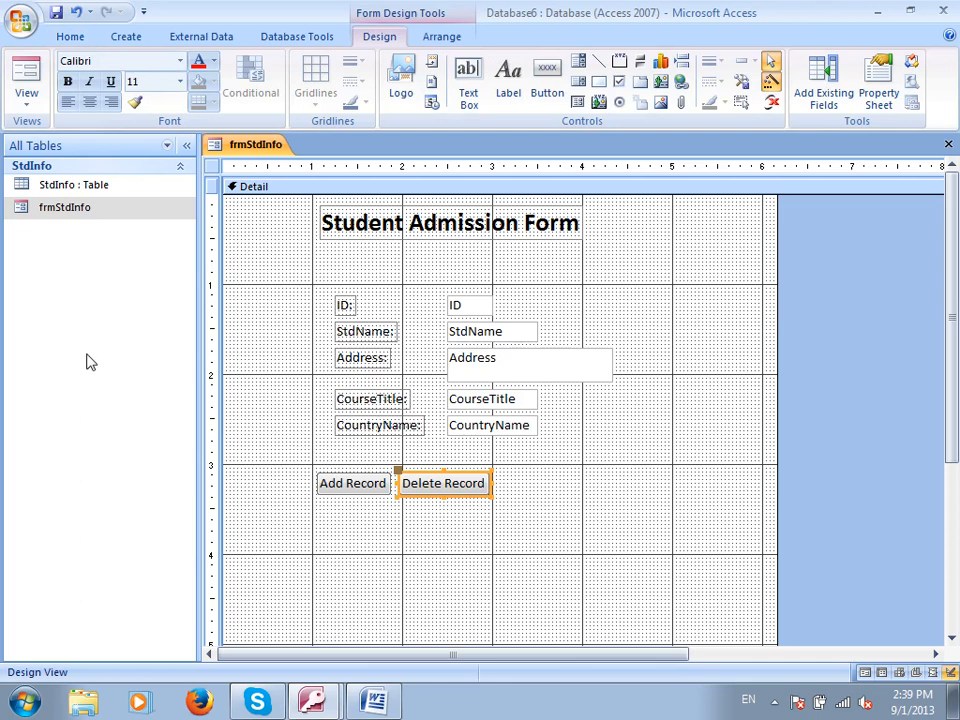
right_click(864, 311)
click(880, 489)
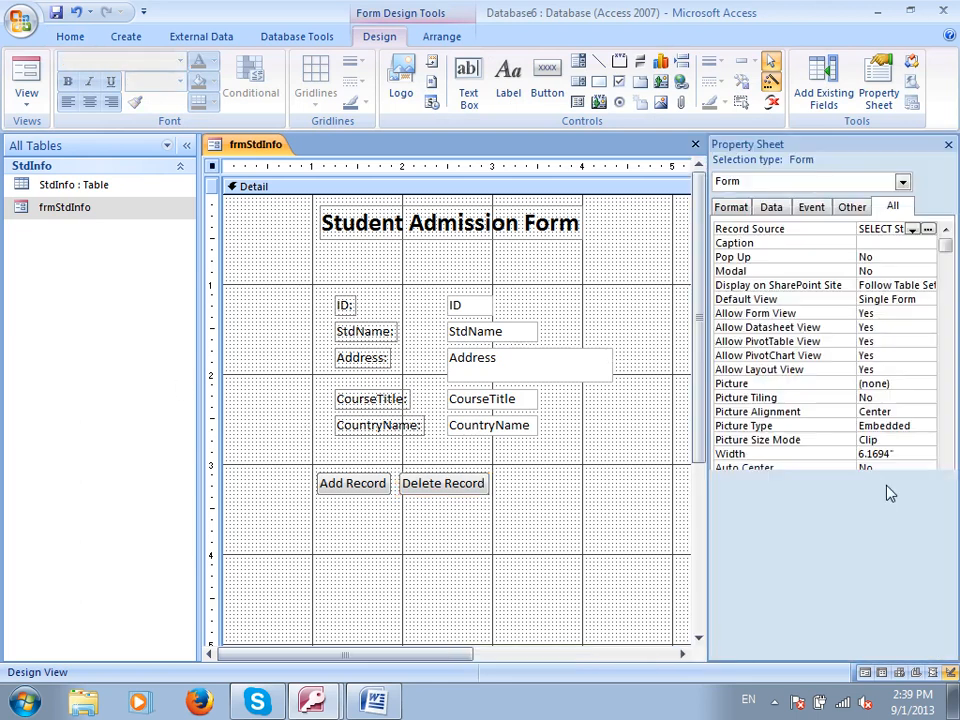
click(722, 211)
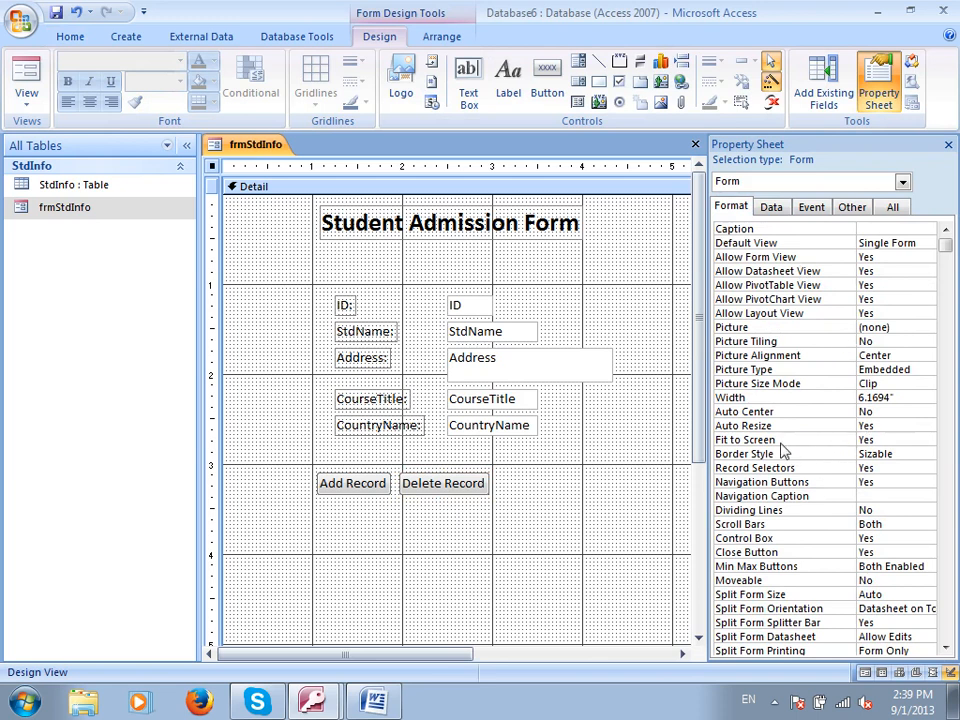
click(910, 454)
click(928, 454)
click(881, 467)
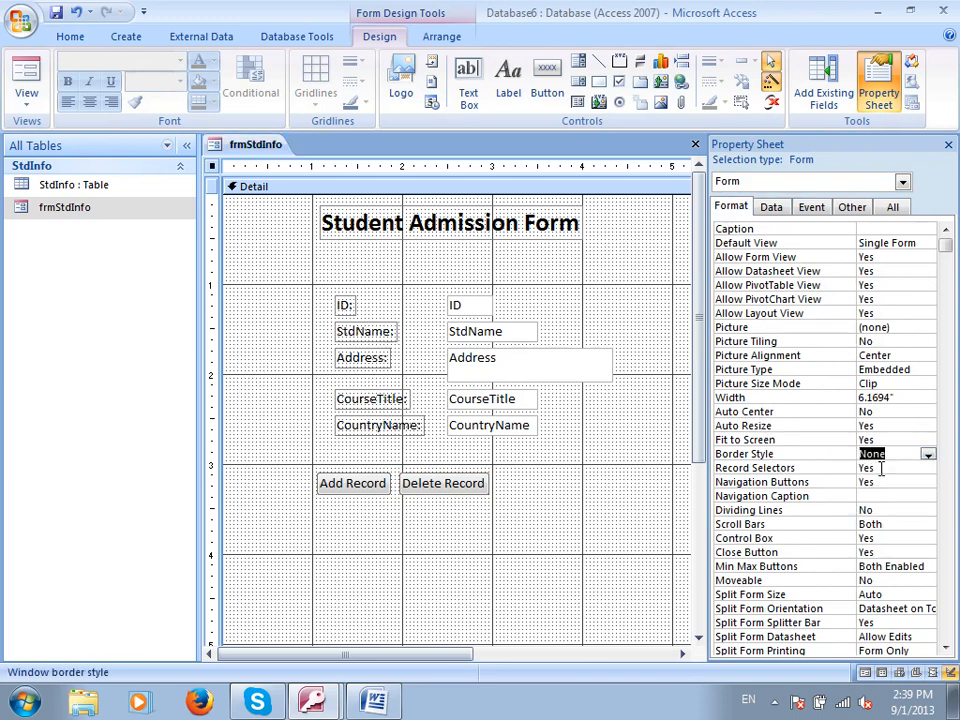
- Set the form's Record Selectors and Navigation Buttons to No and its Scroll Bars to Neither
double_click(760, 467)
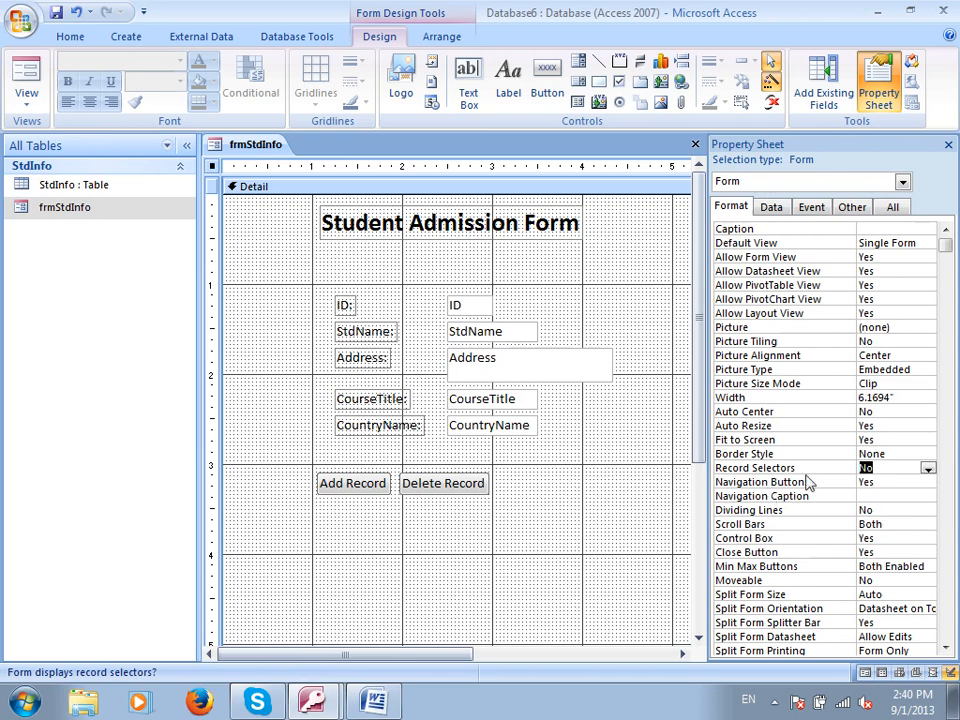
click(802, 485)
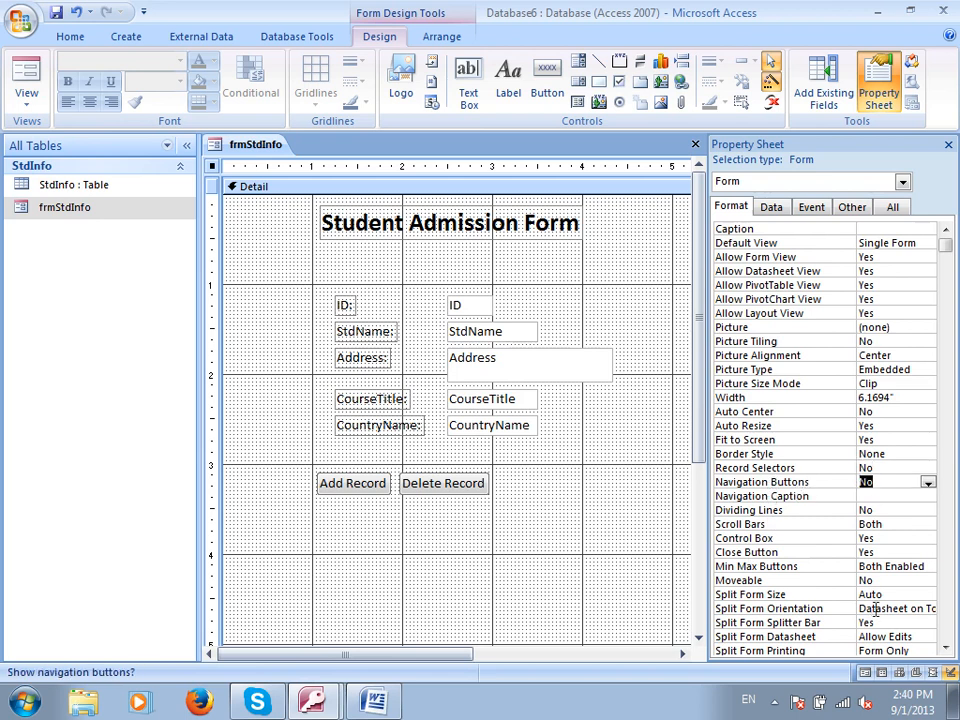
click(900, 526)
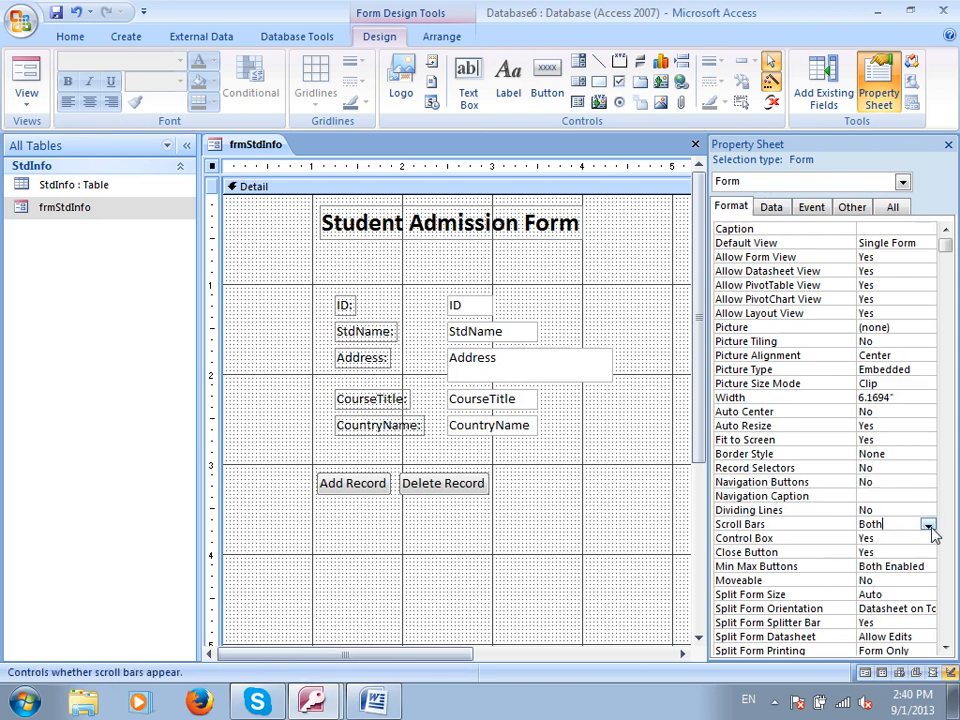
click(928, 524)
click(898, 537)
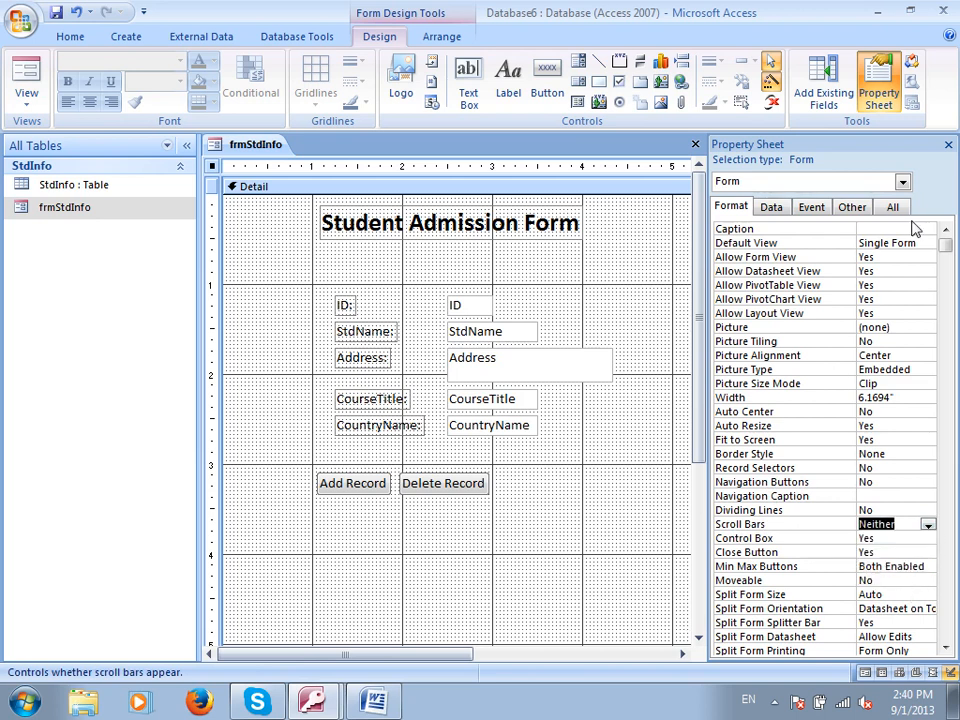
- Set the form's Pop Up property to Yes
click(852, 207)
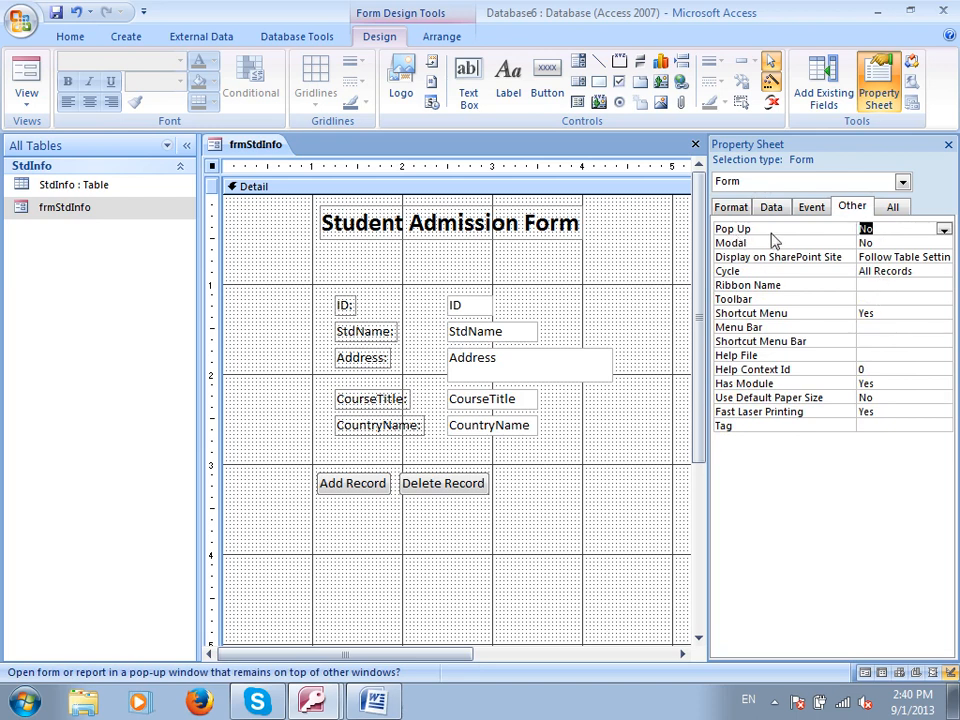
click(943, 229)
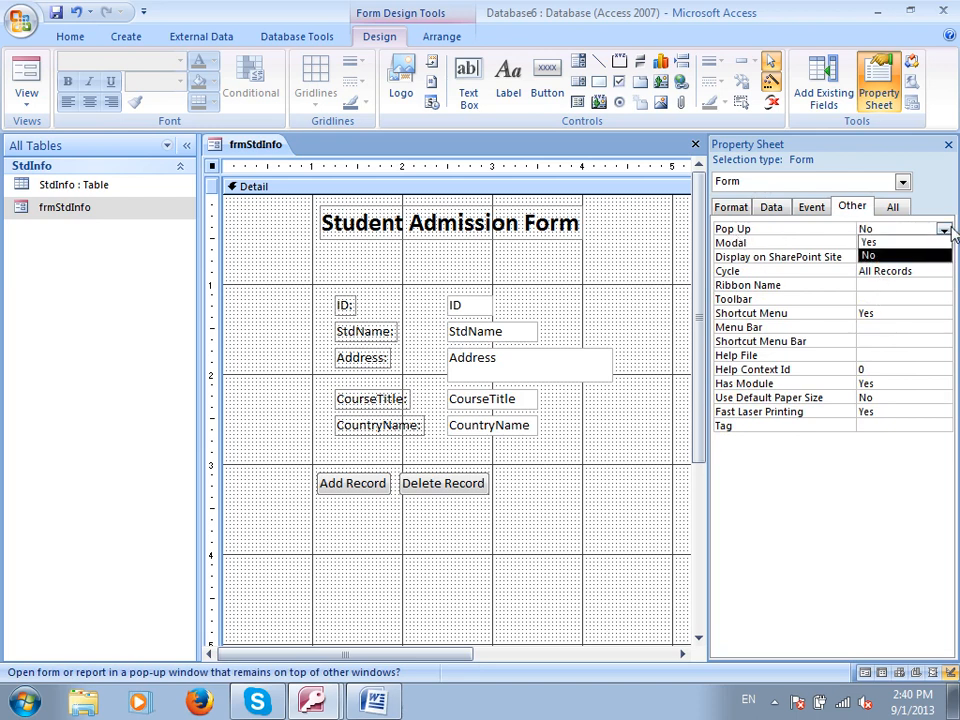
click(910, 243)
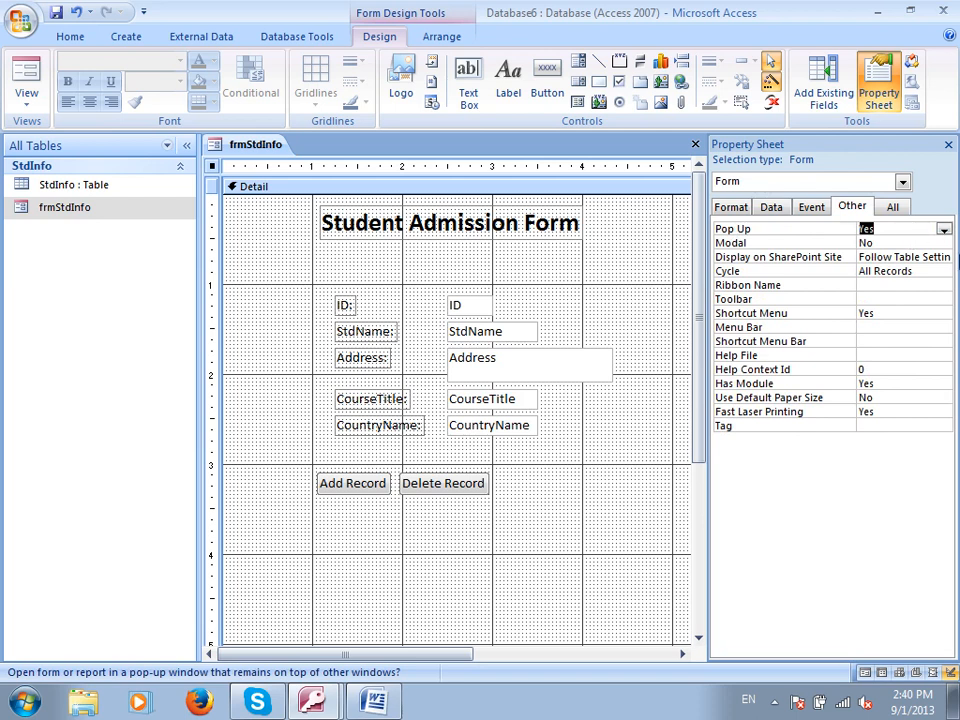
- Create an On Load event procedure for the form containing the statement docmd.Maximize
click(809, 207)
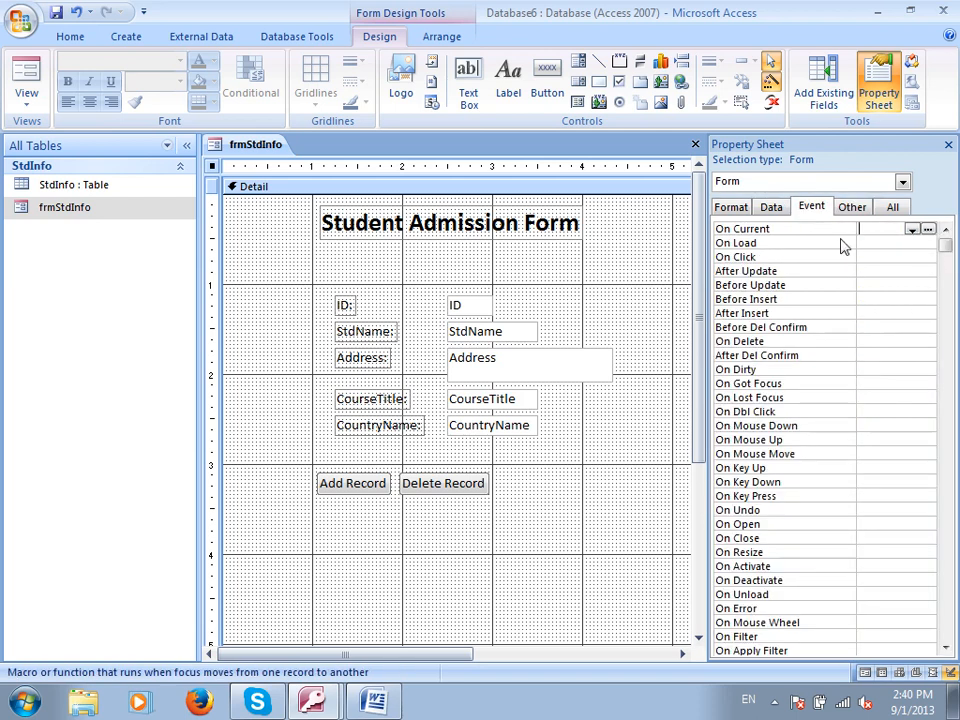
click(870, 244)
click(912, 246)
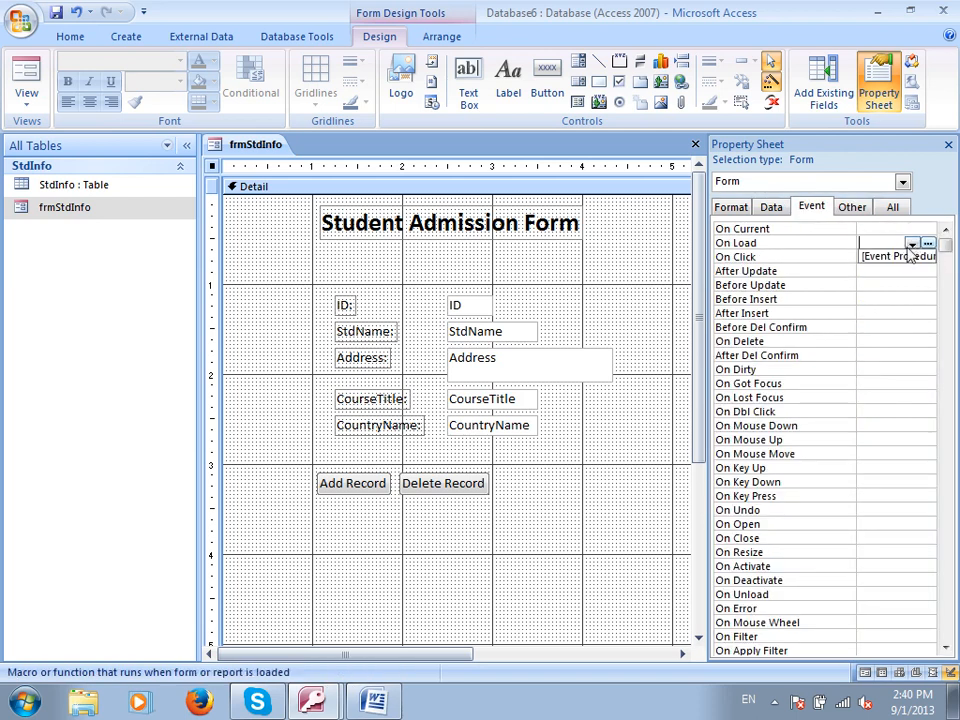
click(900, 256)
click(928, 245)
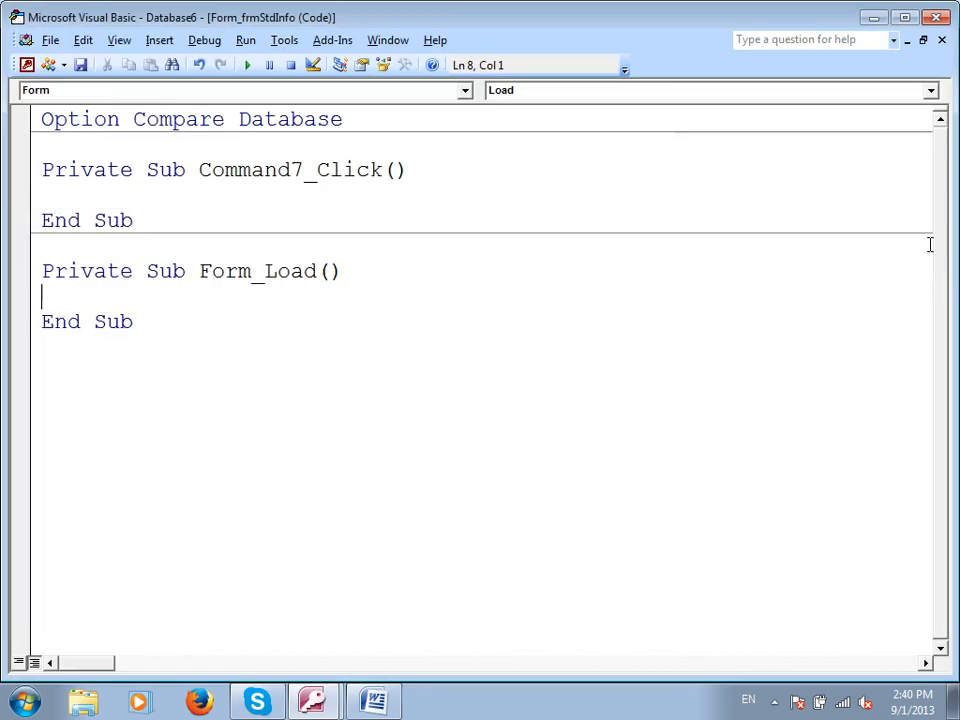
text(docm)
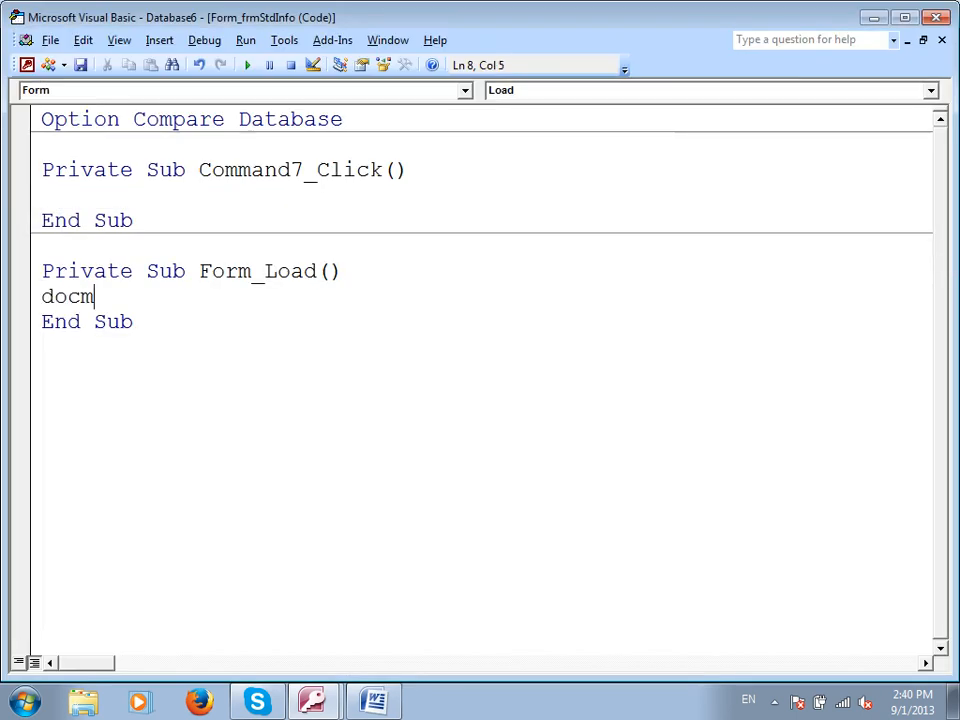
text(dm.Maximize)
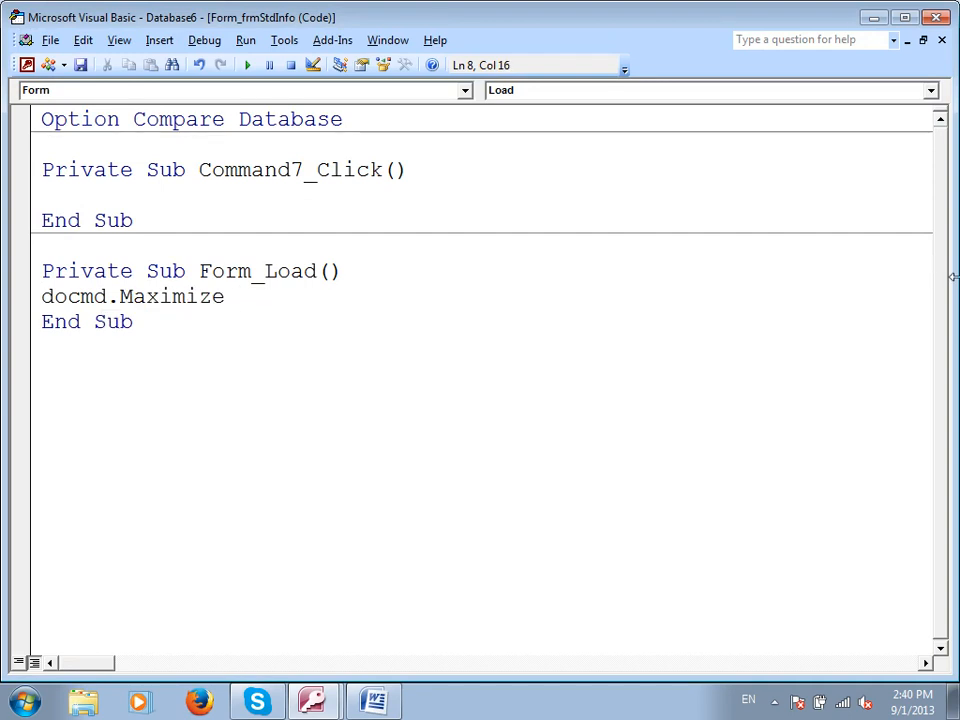
- Return to Access, preview the maximized form in Form View, and go back to Design View
click(27, 65)
click(25, 69)
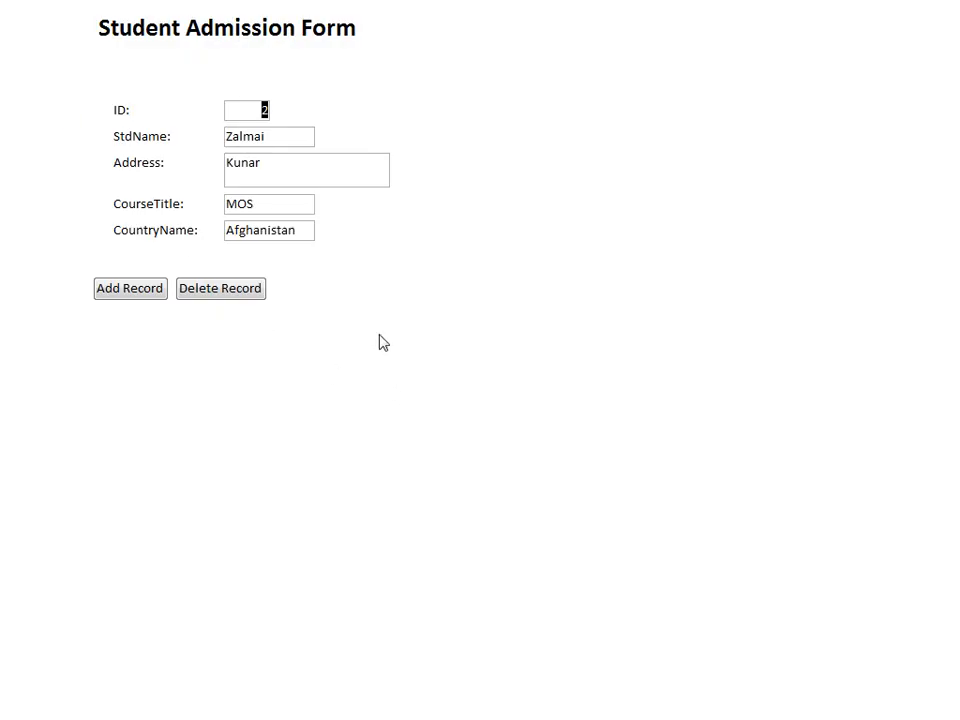
right_click(557, 170)
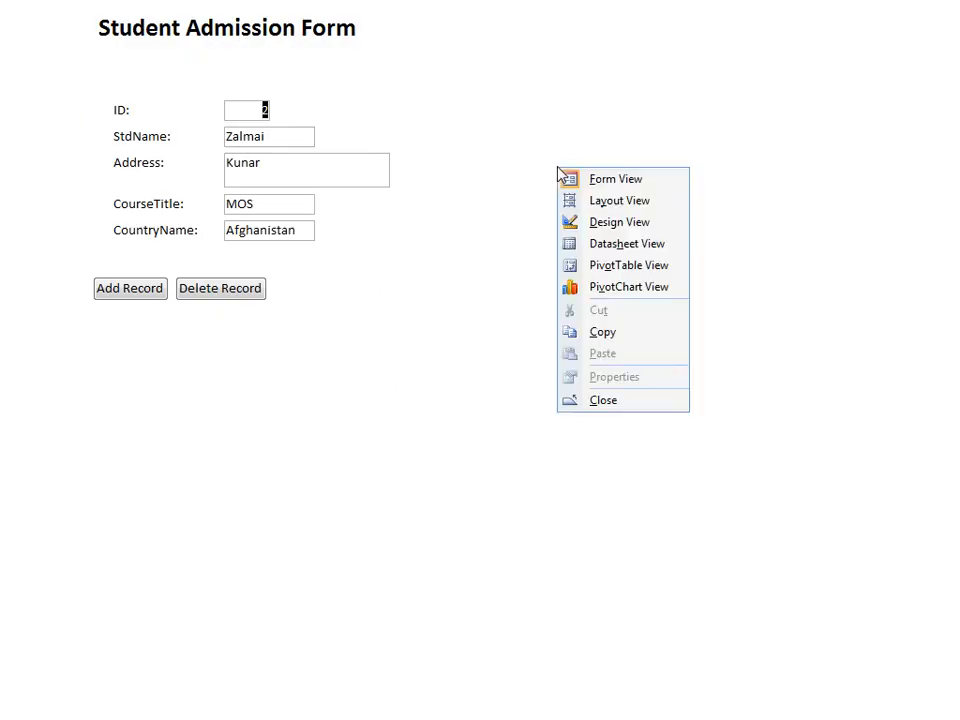
click(606, 222)
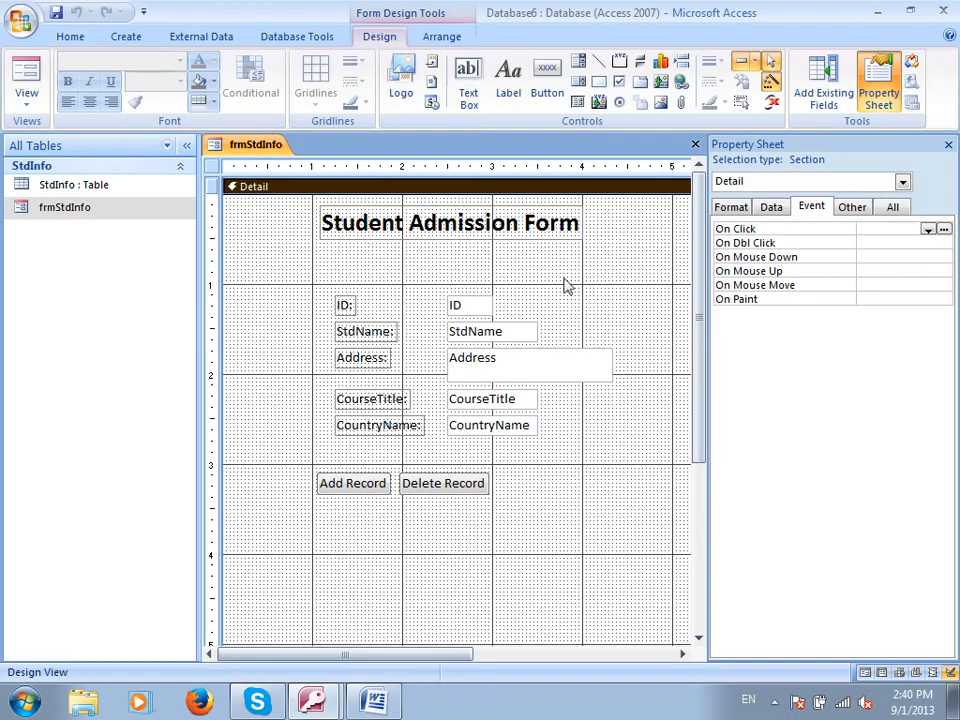
- Hide the Property Sheet and Navigation Pane, and move all form controls together toward the middle of the form
click(948, 145)
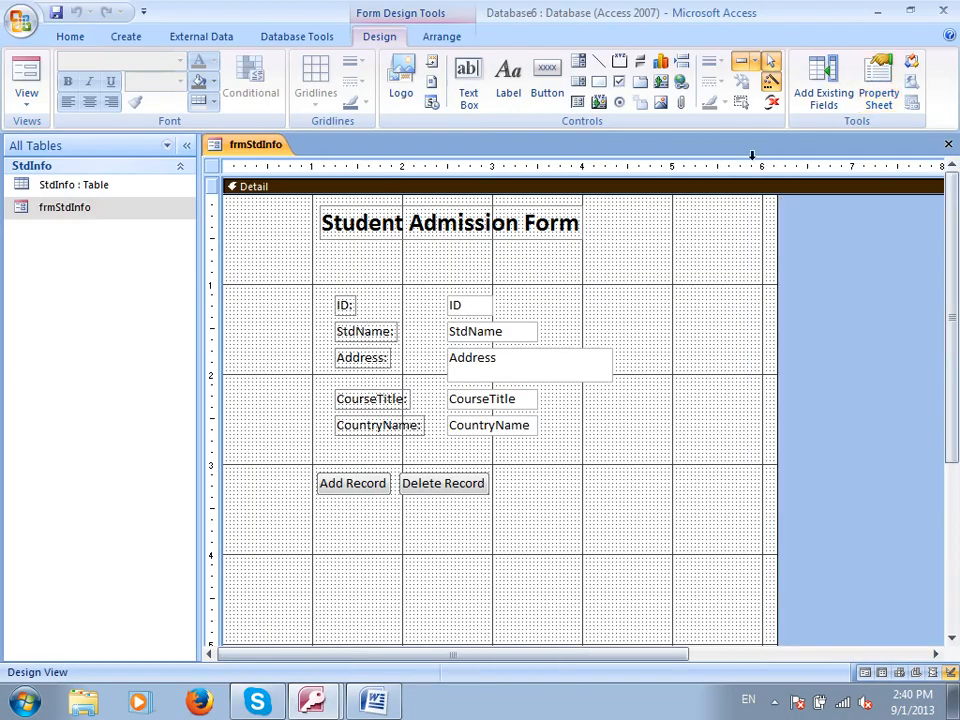
click(187, 145)
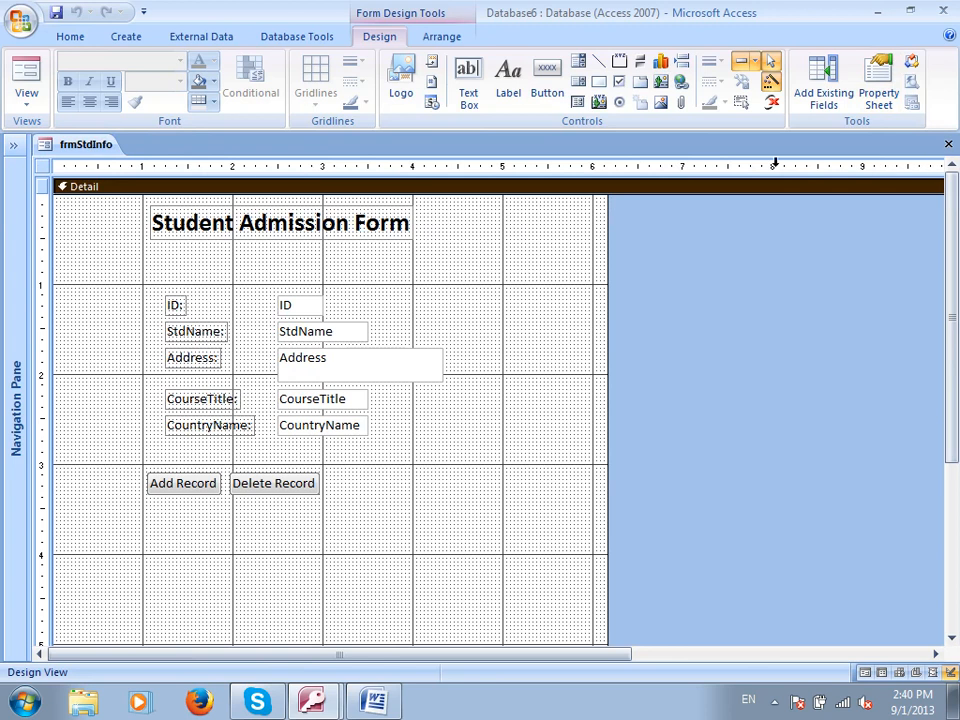
key(ctrl+a)
drag(315, 356, 426, 452)
key(ctrl+z)
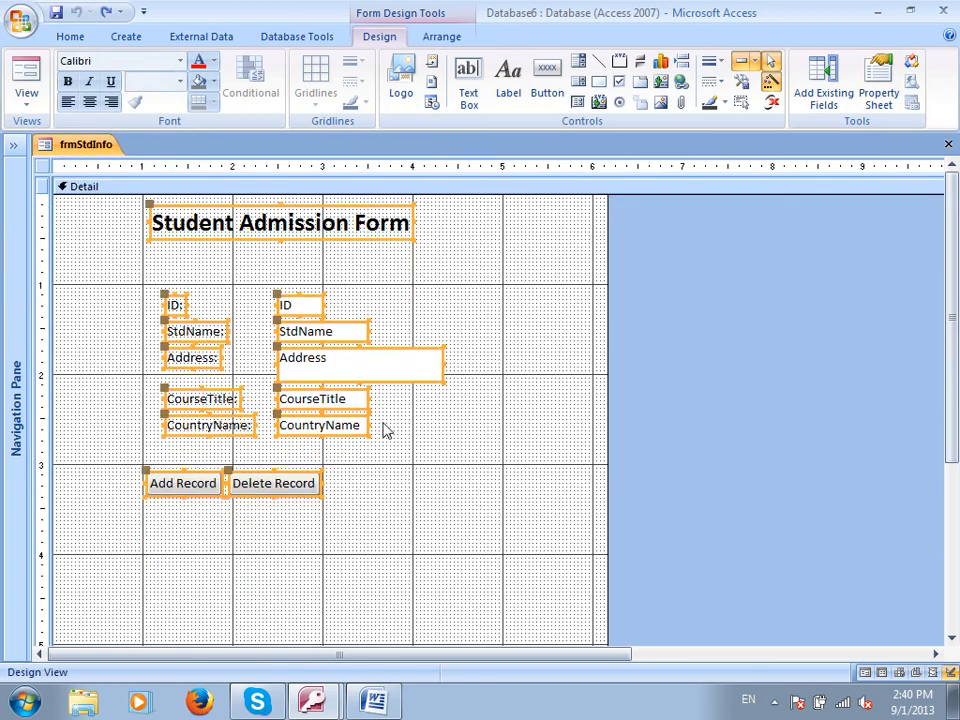
drag(343, 371, 499, 480)
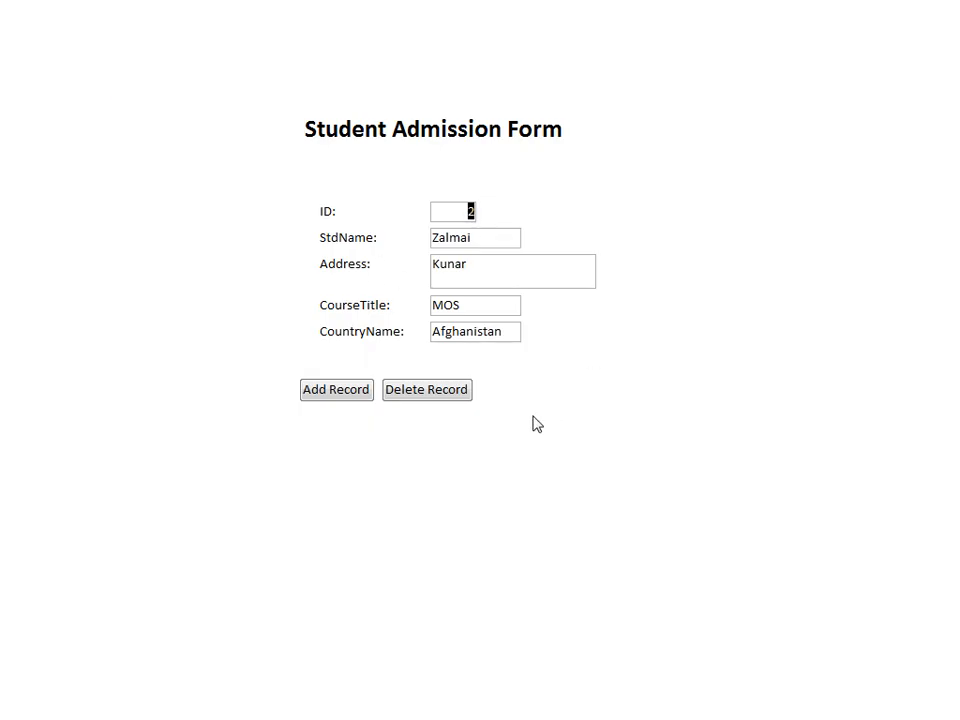
- Return to Design View and add a text command button captioned First Record, beside Delete Record, that goes to the first record
right_click(750, 276)
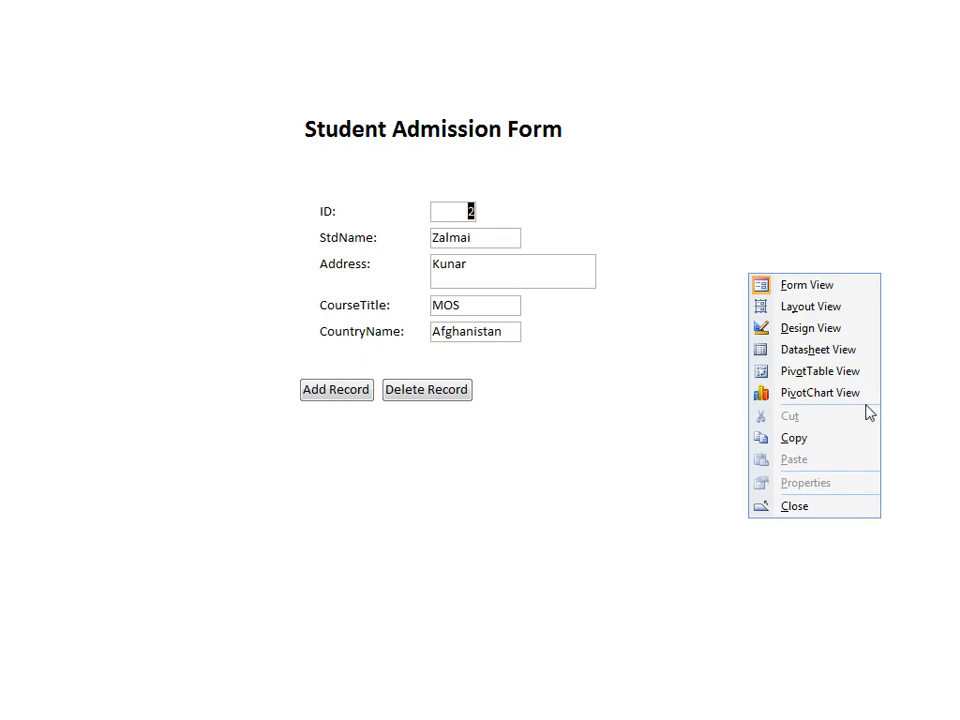
click(799, 330)
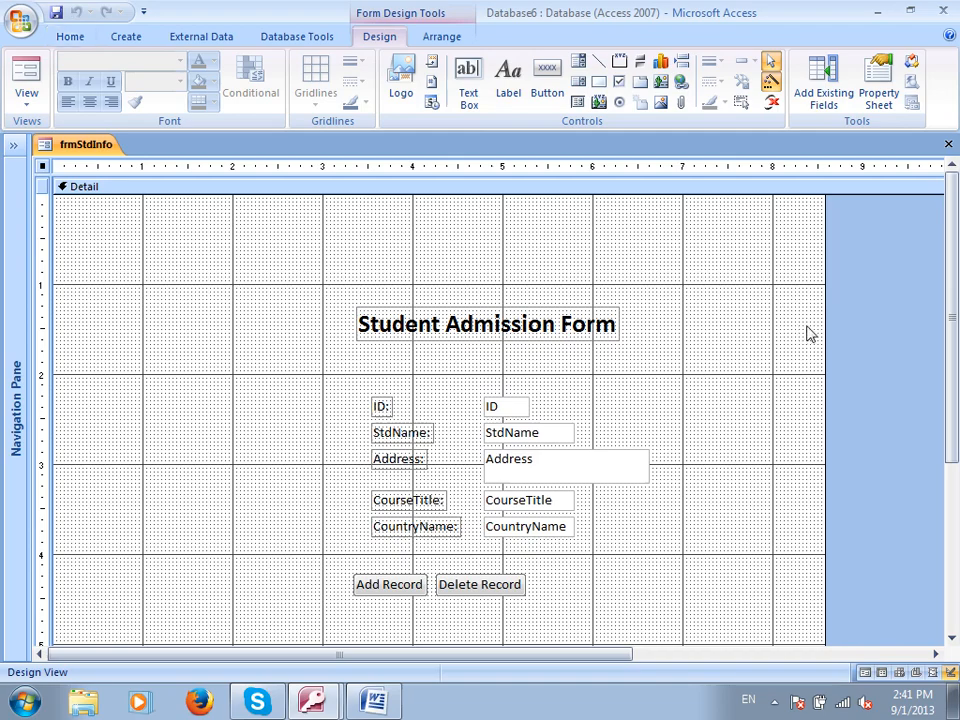
click(547, 85)
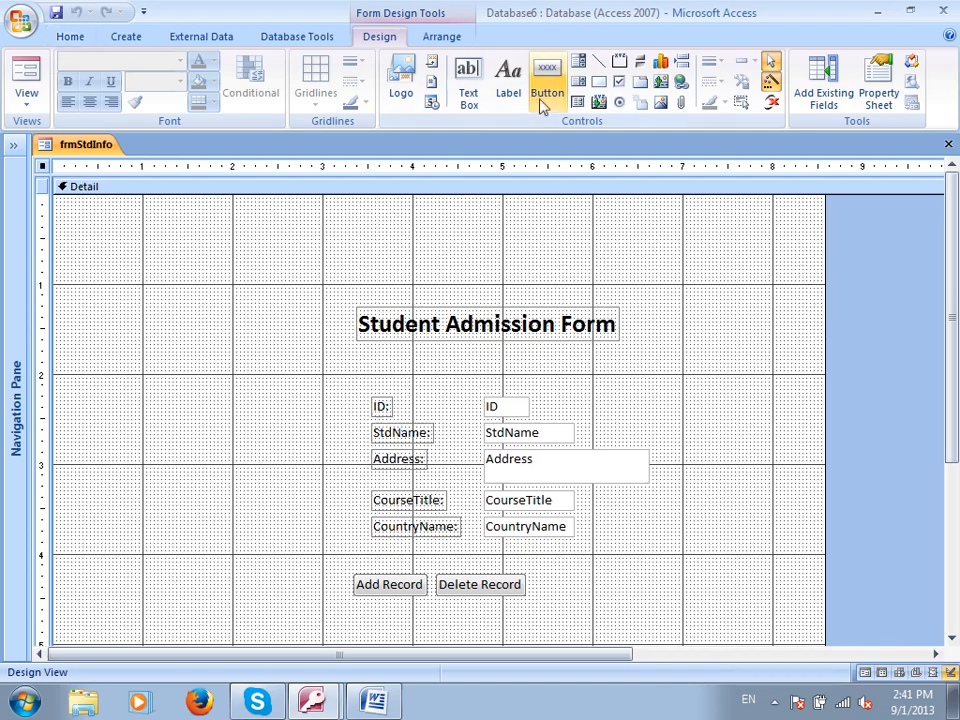
drag(540, 569, 602, 597)
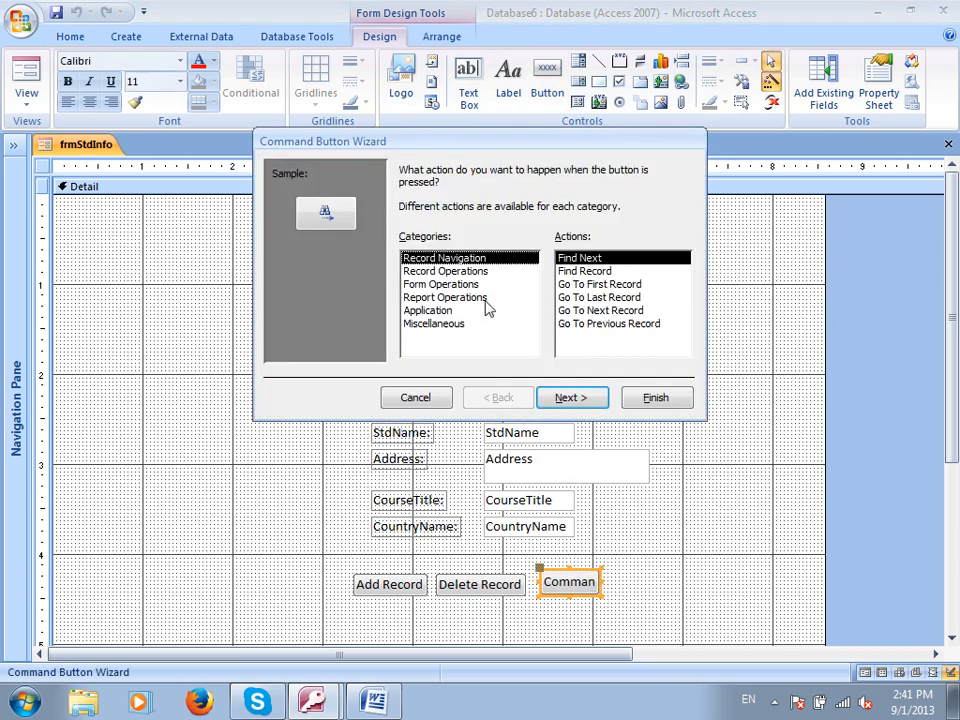
click(602, 285)
click(574, 397)
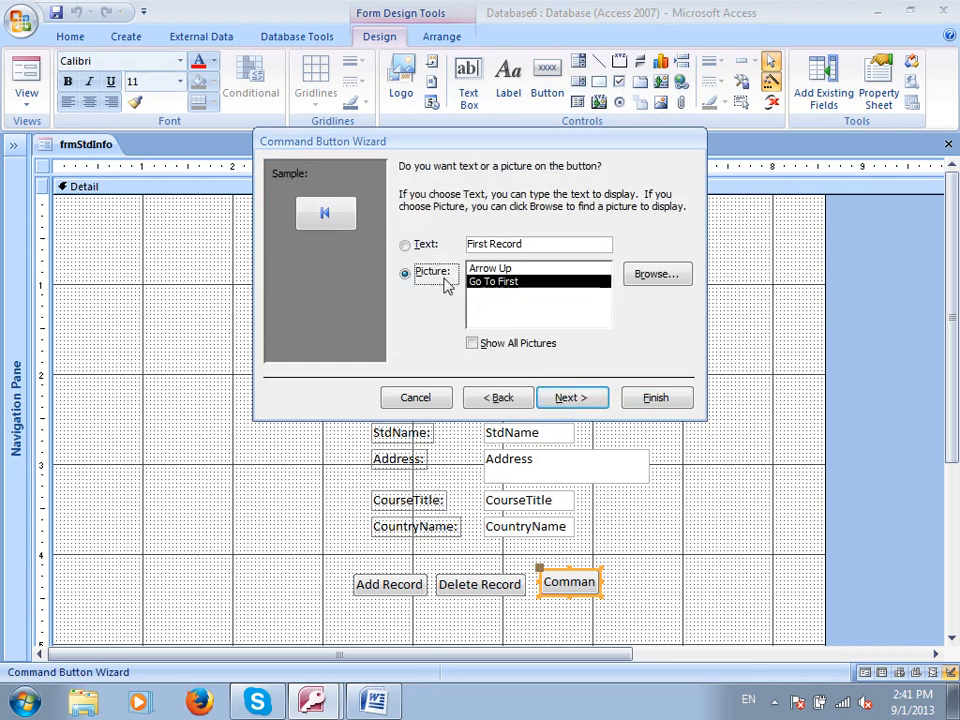
click(420, 246)
click(572, 398)
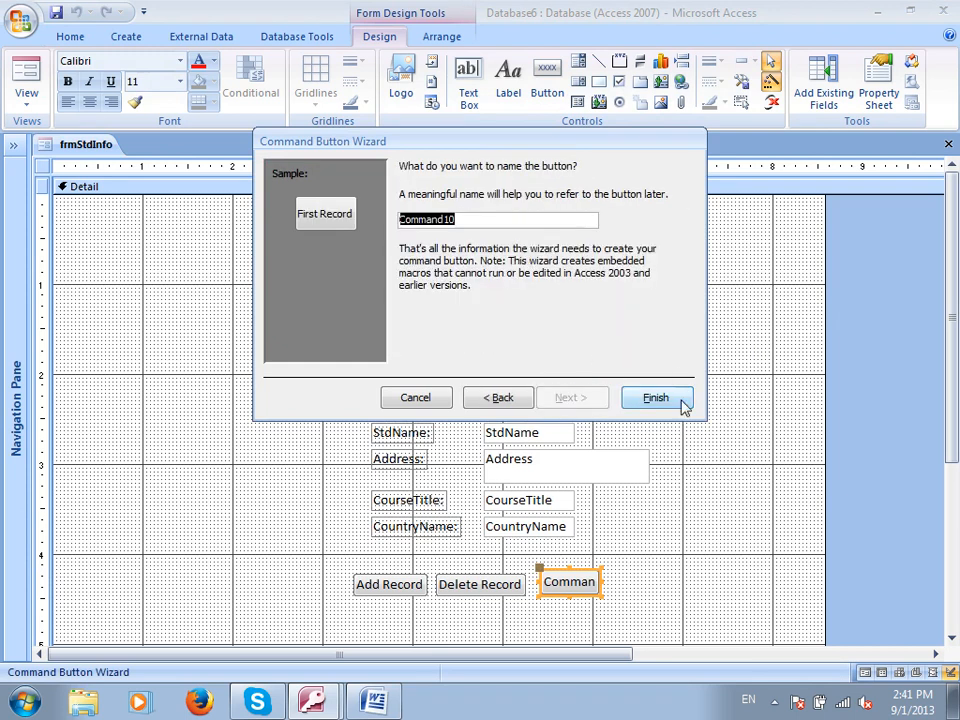
click(678, 402)
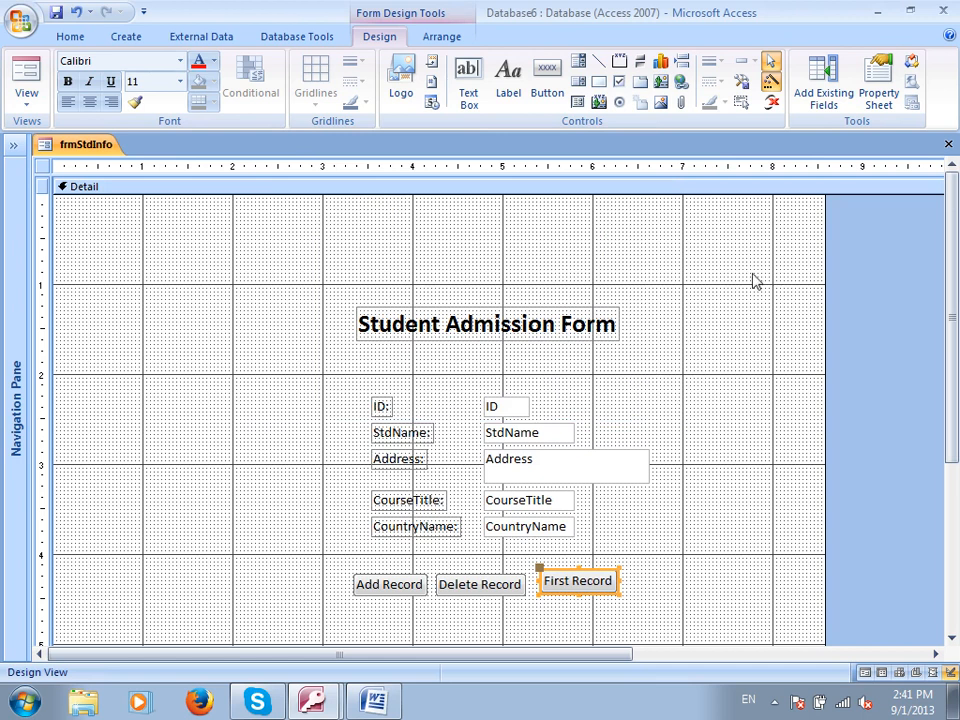
- Add a text command button captioned Next Record, beside First Record, that goes to the next record
click(547, 72)
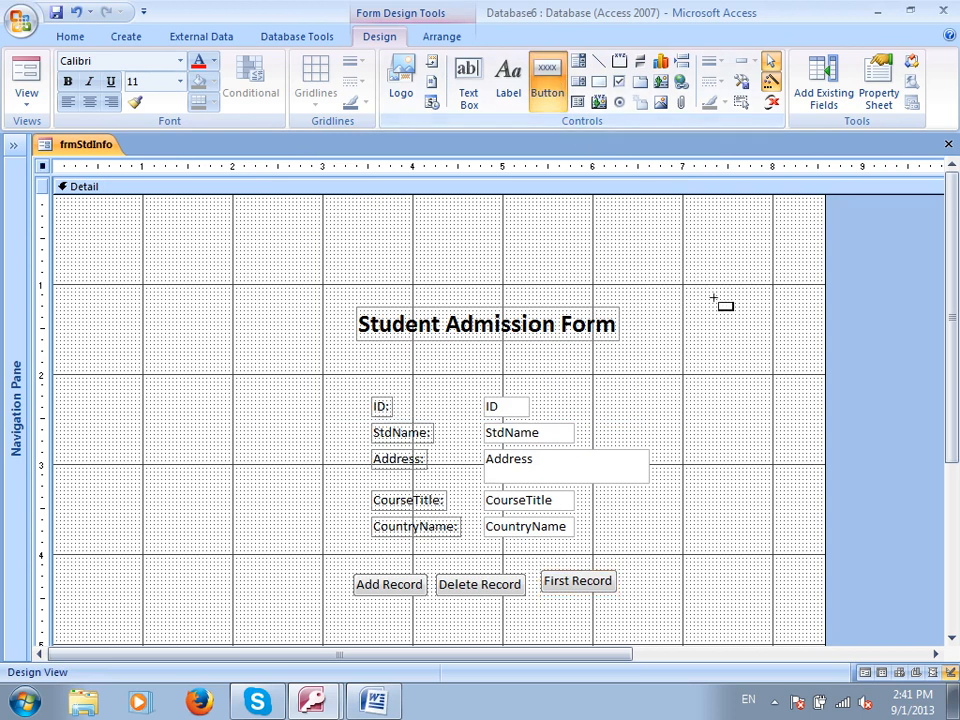
drag(627, 572, 718, 598)
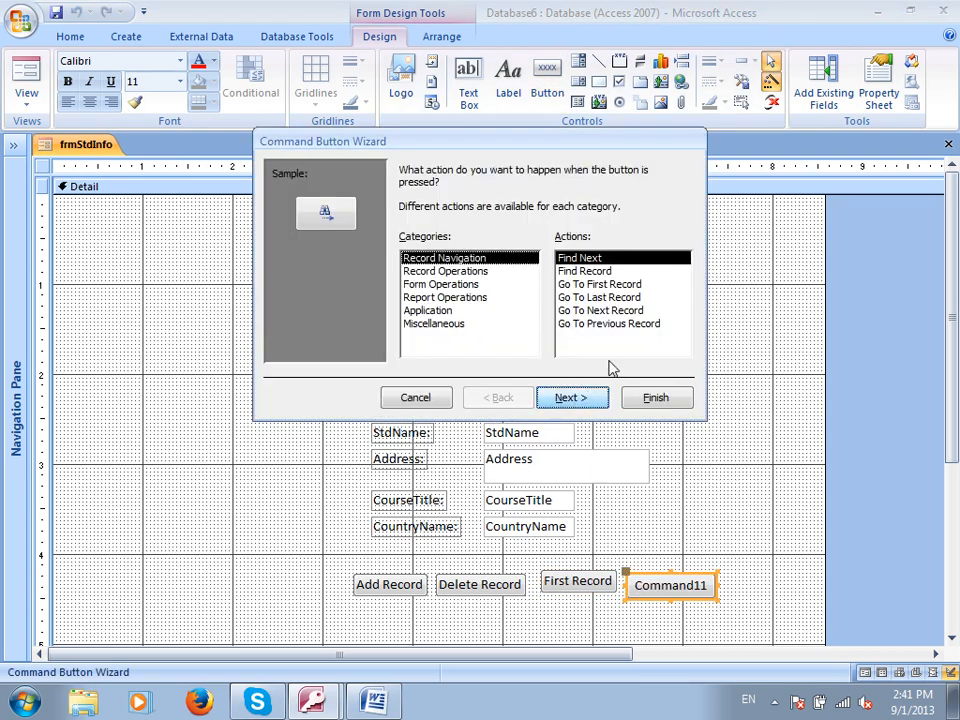
click(619, 312)
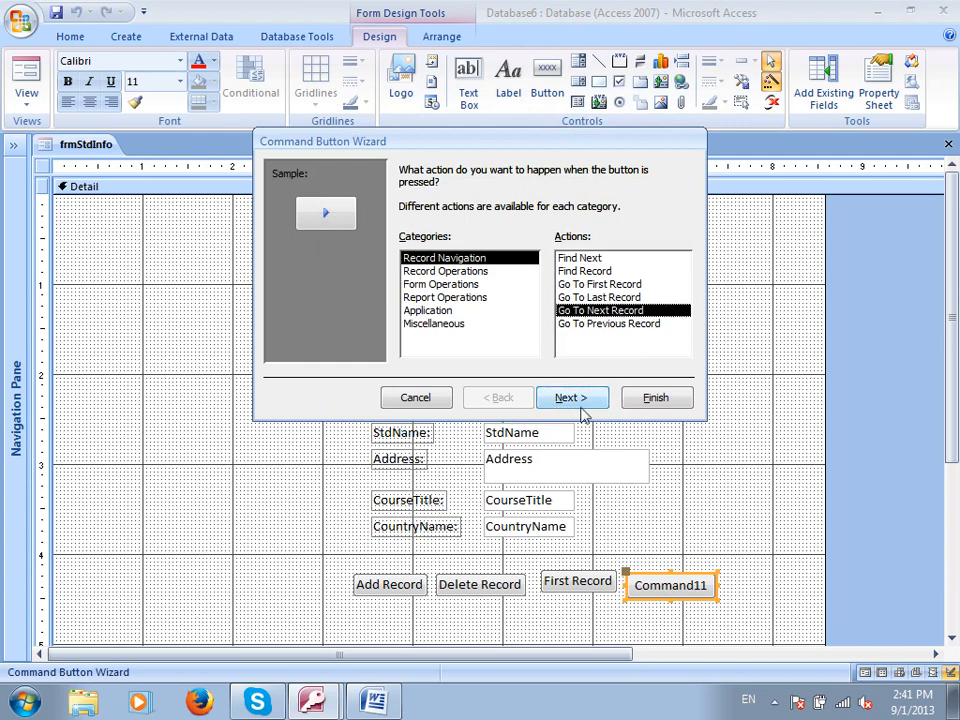
click(569, 398)
click(427, 248)
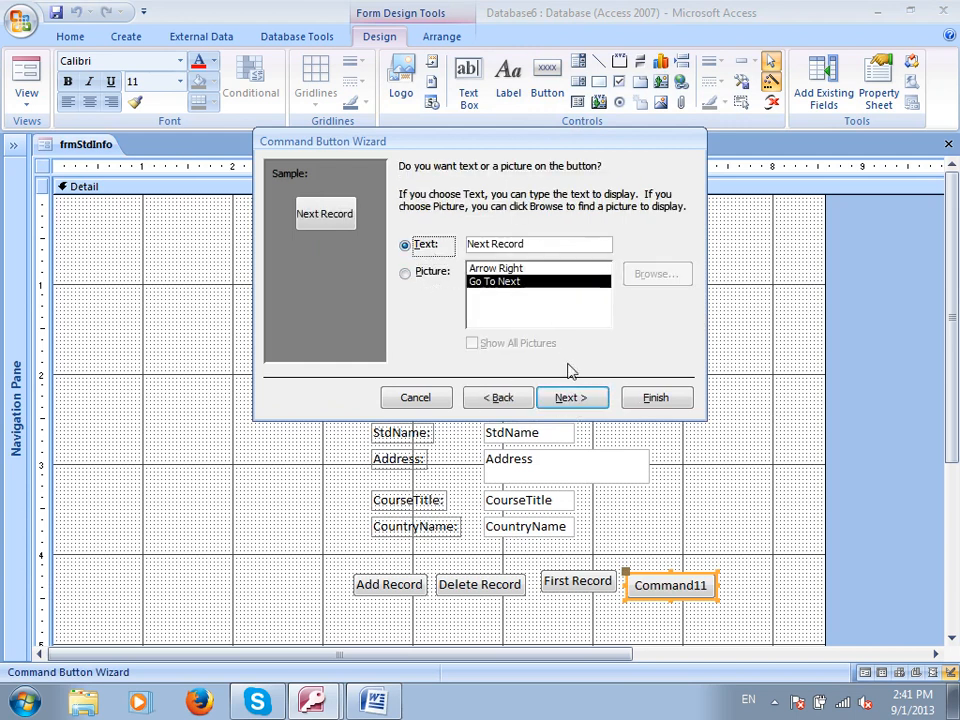
click(571, 398)
click(676, 399)
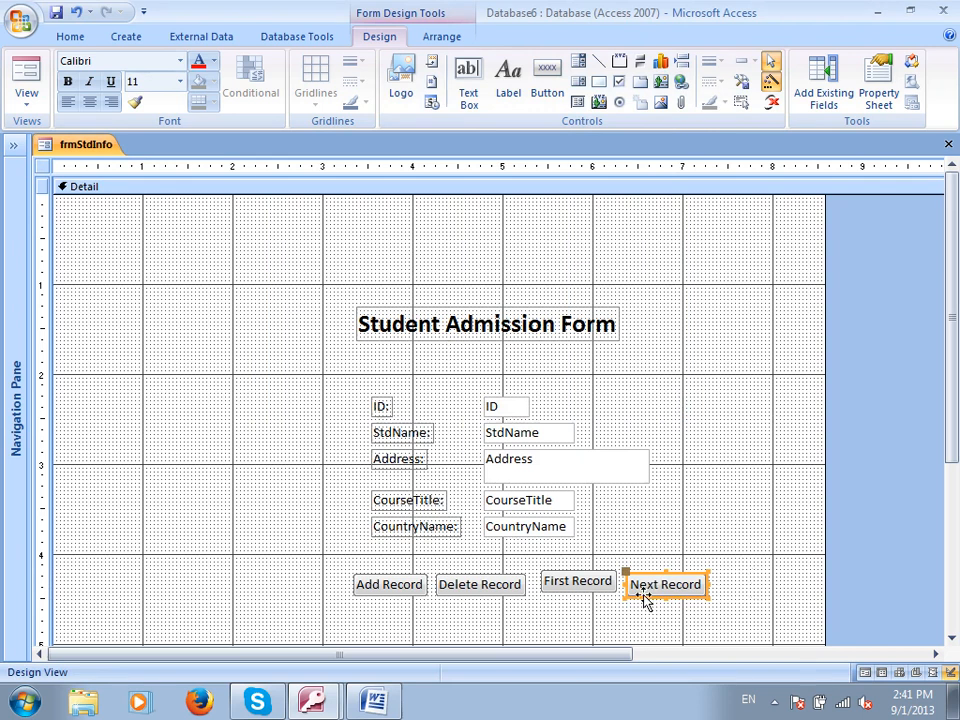
- Add a text command button captioned Previous Record, below Add Record, that goes to the previous record
scroll(668, 612, down, 3)
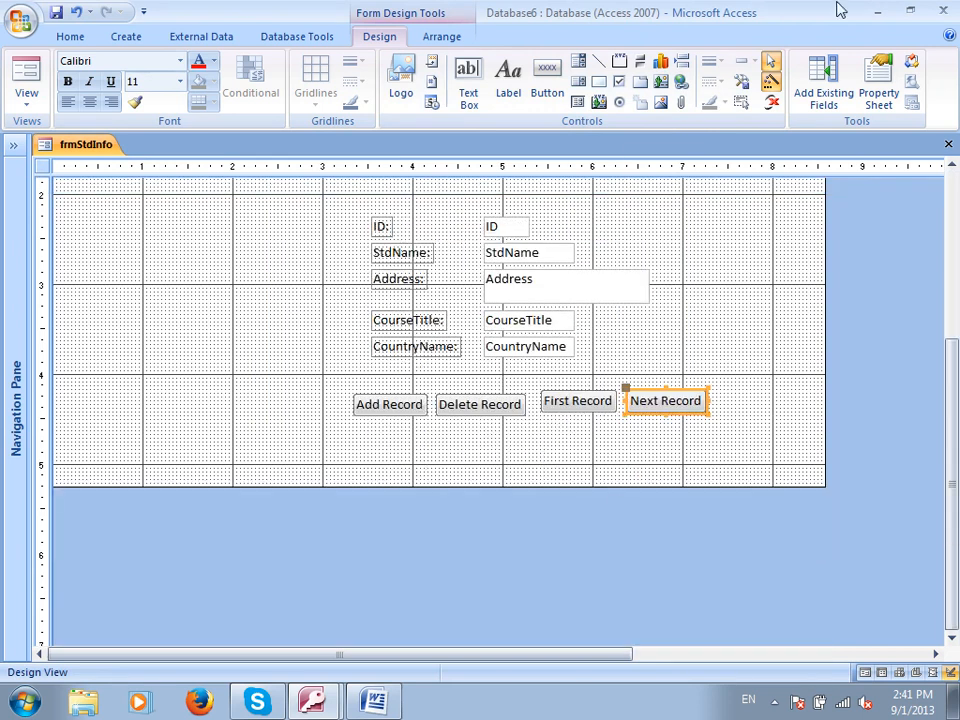
click(547, 80)
drag(355, 422, 428, 448)
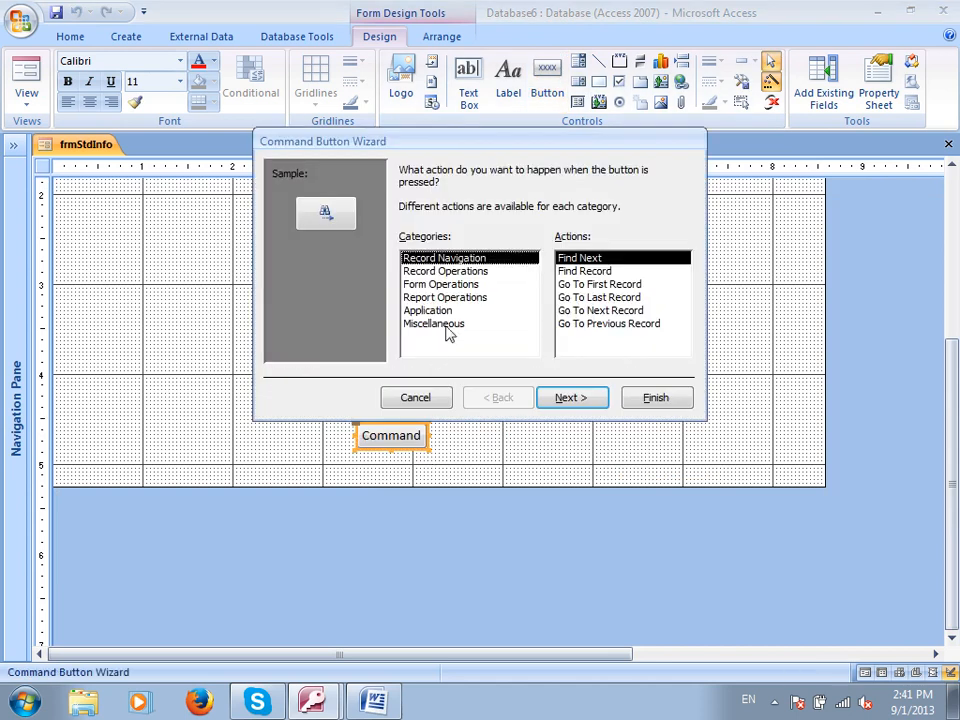
click(620, 323)
click(576, 399)
click(418, 247)
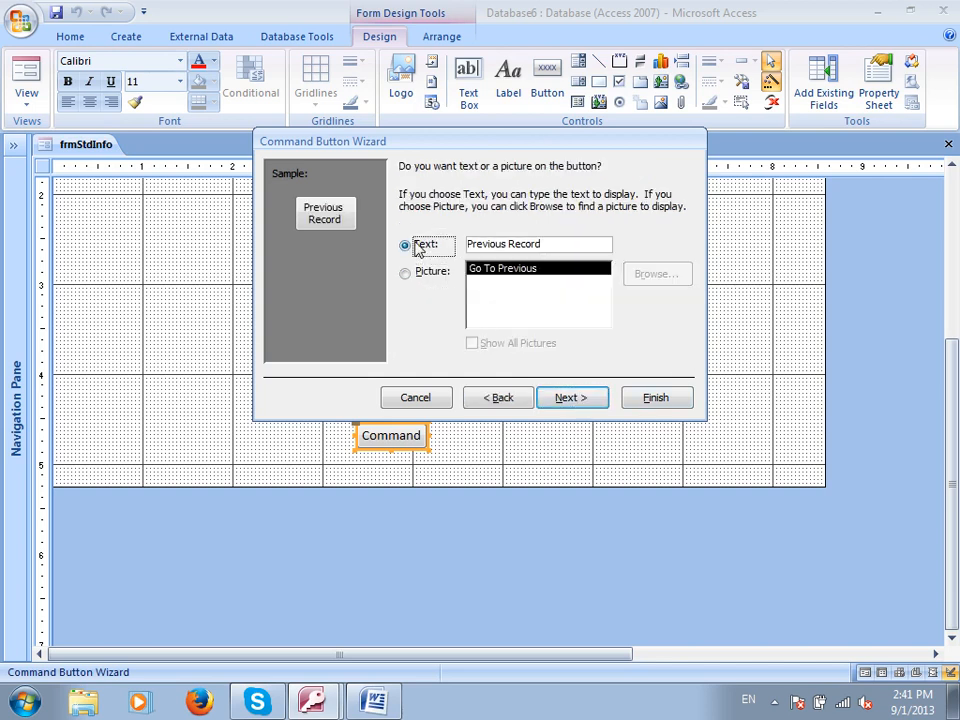
click(580, 397)
click(683, 400)
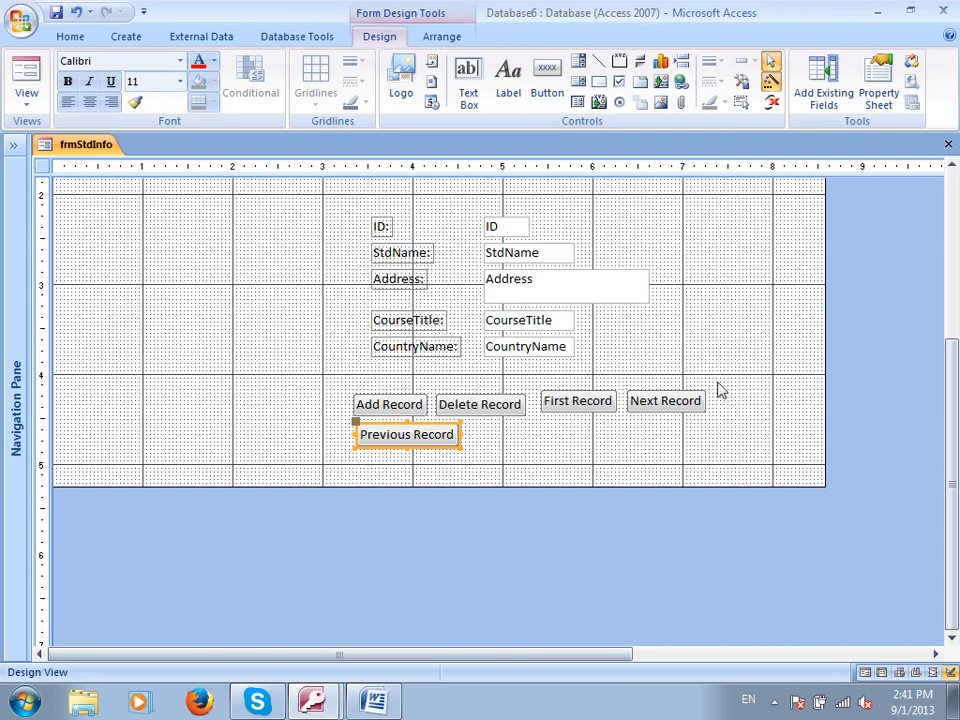
- Add a text command button captioned Last Record, beside Previous Record, that goes to the last record
click(547, 80)
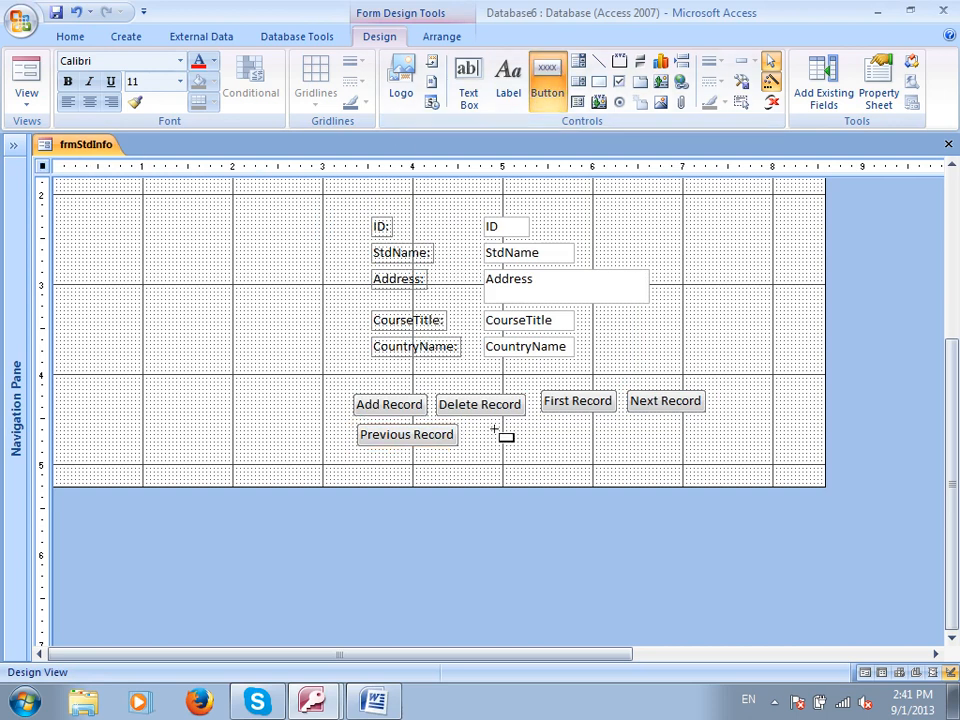
drag(469, 424, 563, 447)
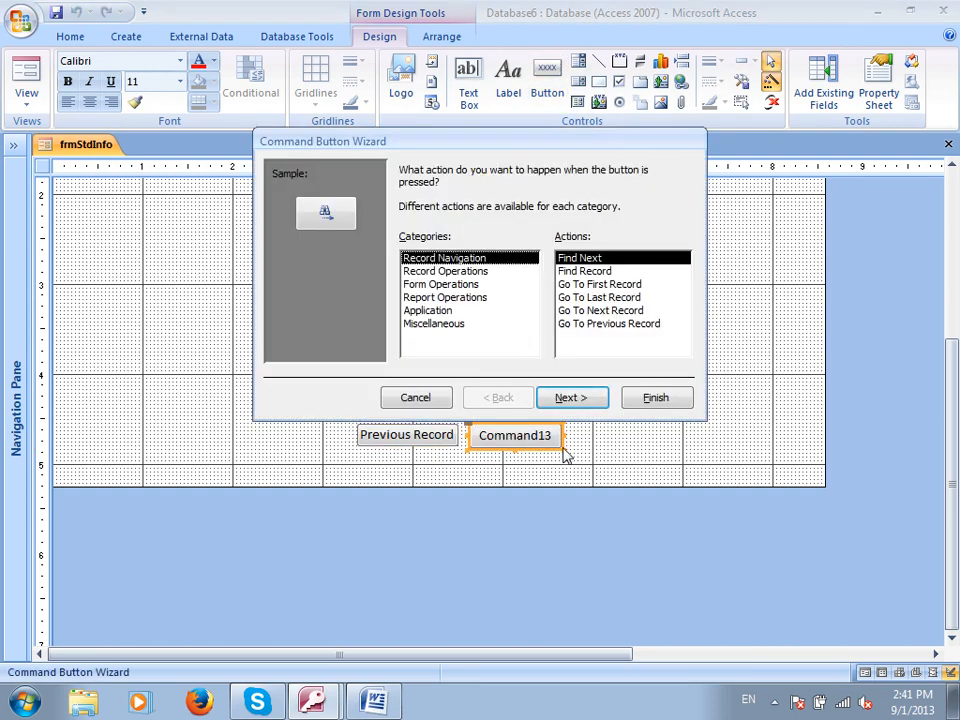
click(615, 297)
click(551, 397)
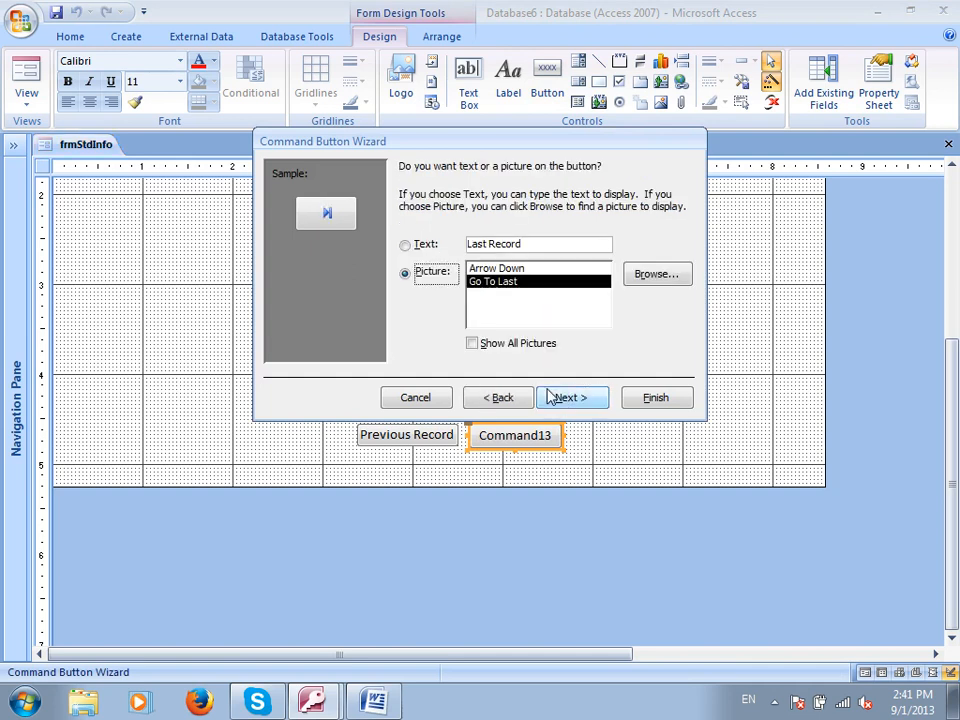
click(405, 244)
click(576, 397)
click(655, 398)
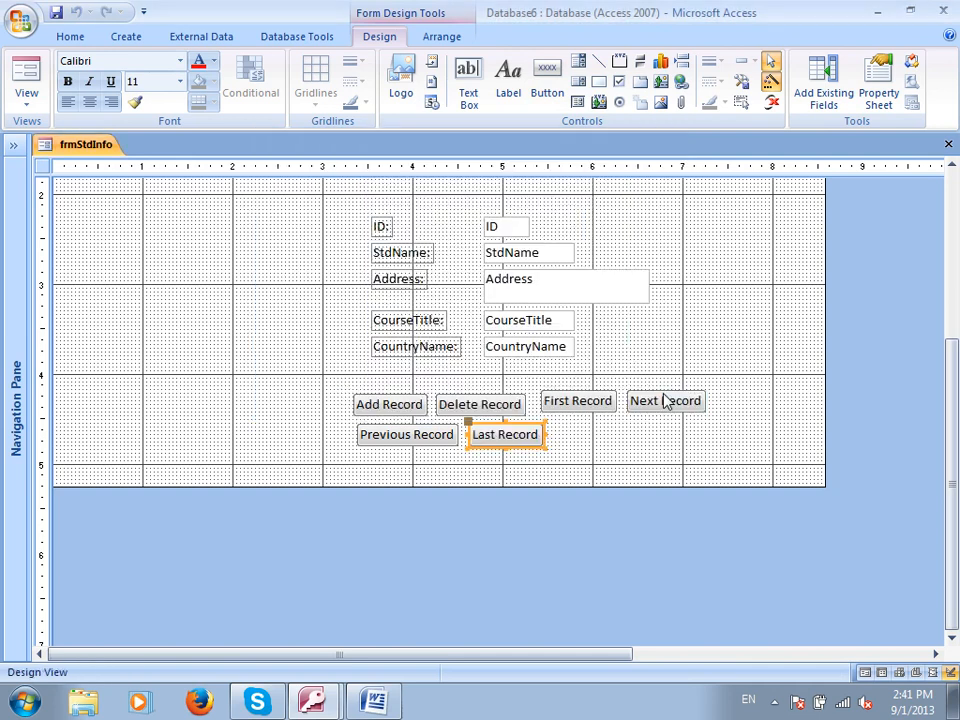
- Align First Record and Next Record with the Delete Record row, widen them slightly, and tighten the spacing of the command buttons
drag(713, 362, 622, 410)
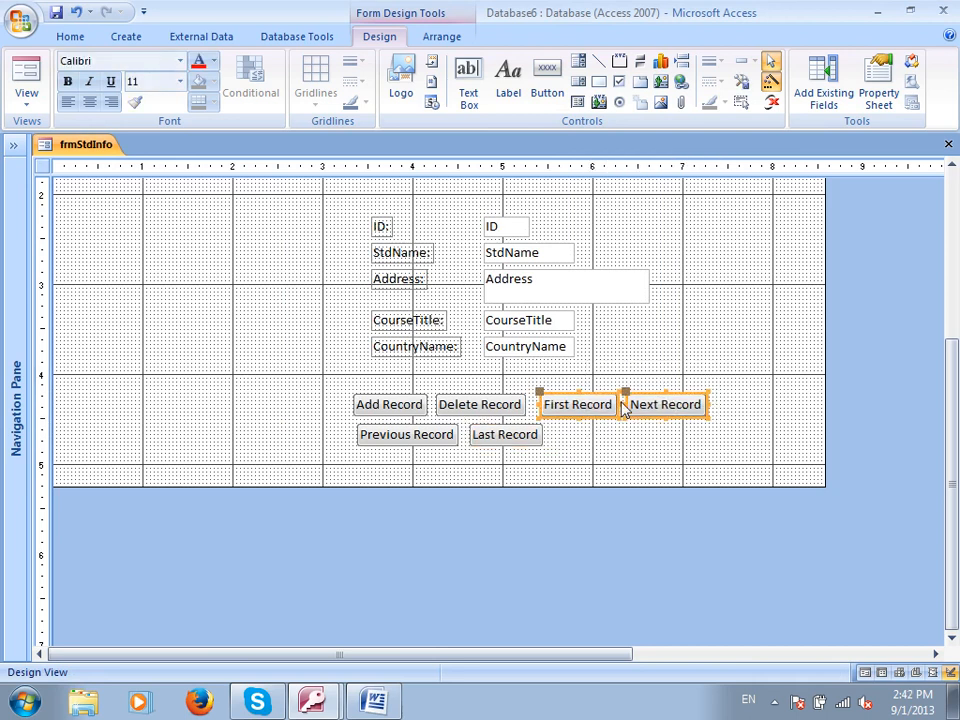
key(Left)
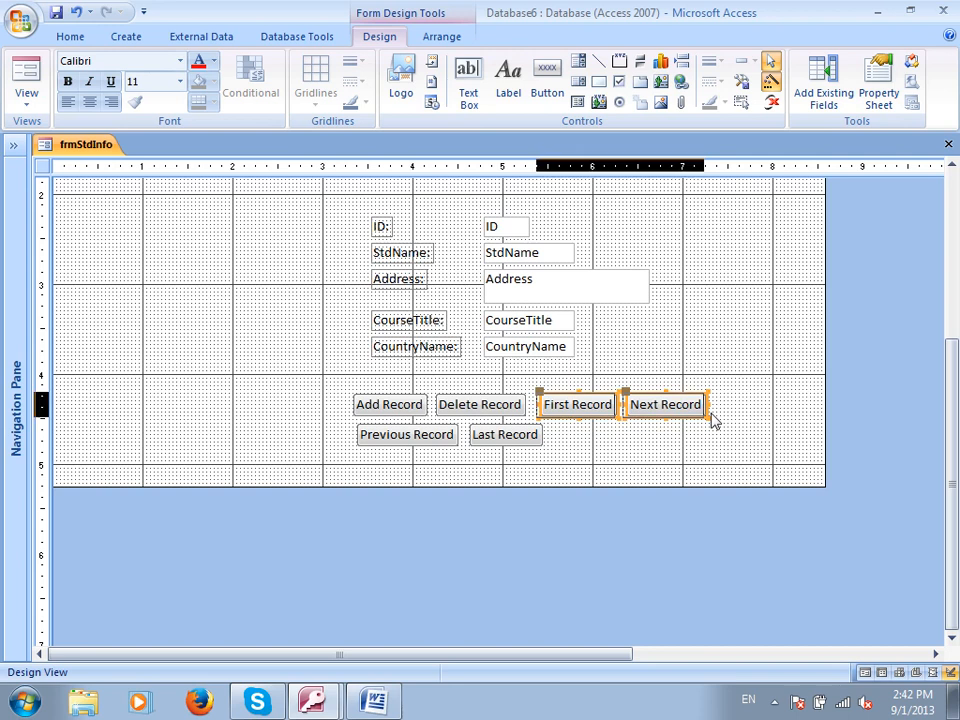
key(Left)
key(shift+Right)
key(shift+Right)
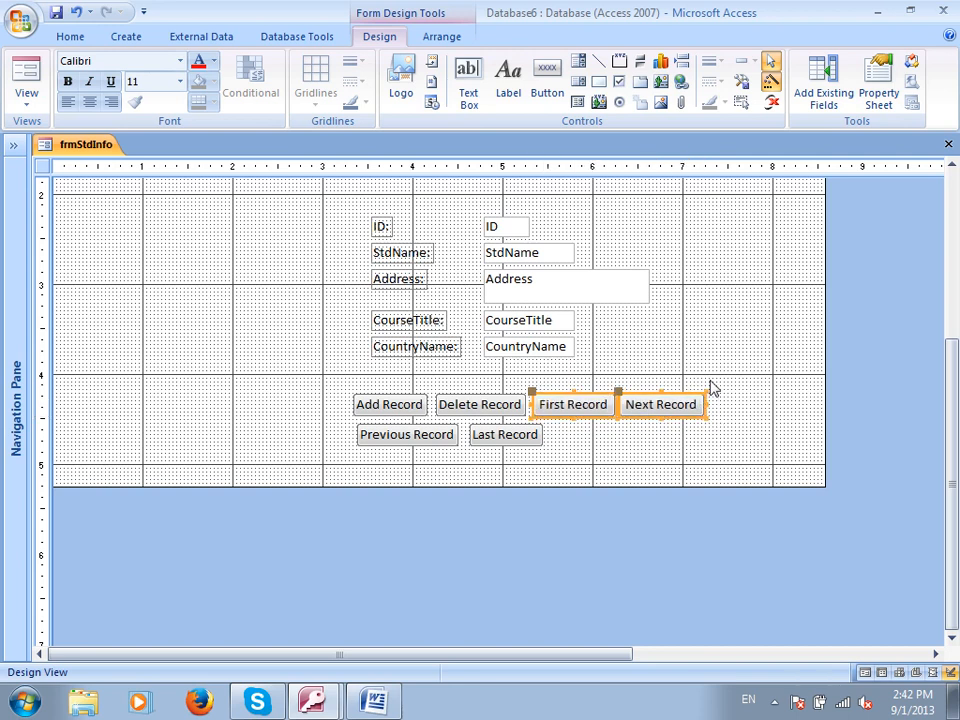
click(741, 390)
drag(735, 390, 570, 420)
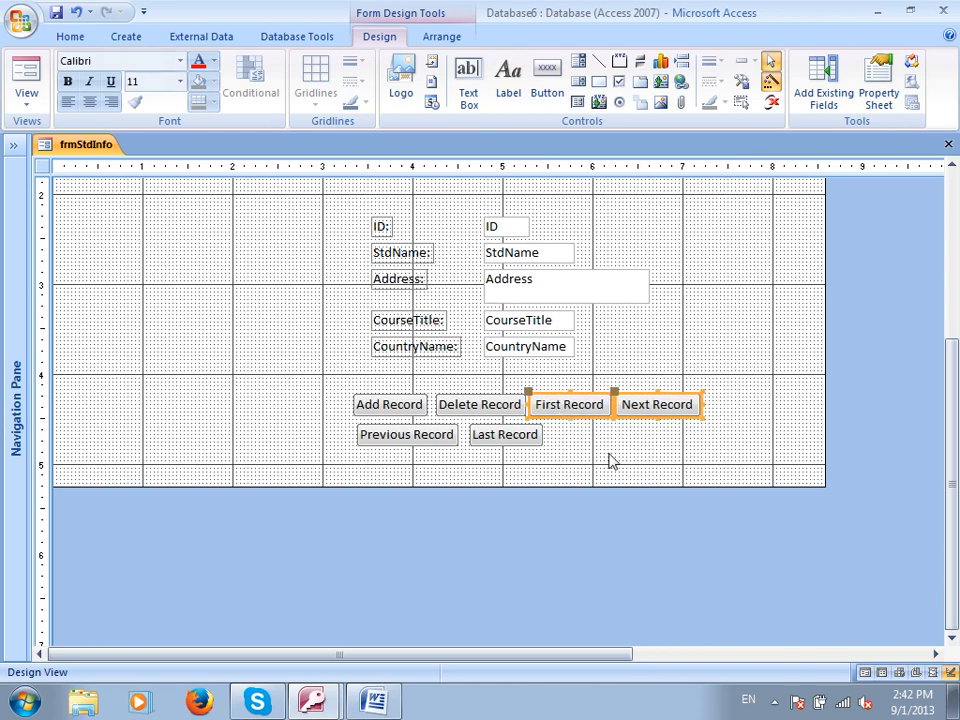
click(420, 404)
key(Right)
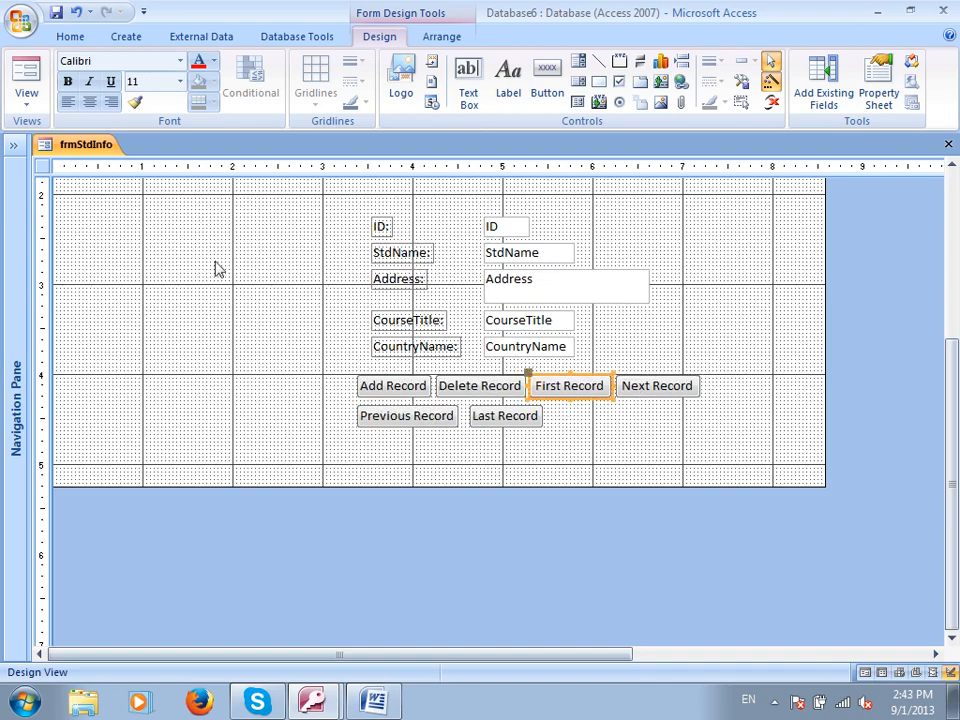
- In Form View, add a record with the student's name and address, course title MOS and country Pakistan, and start another blank record
click(27, 76)
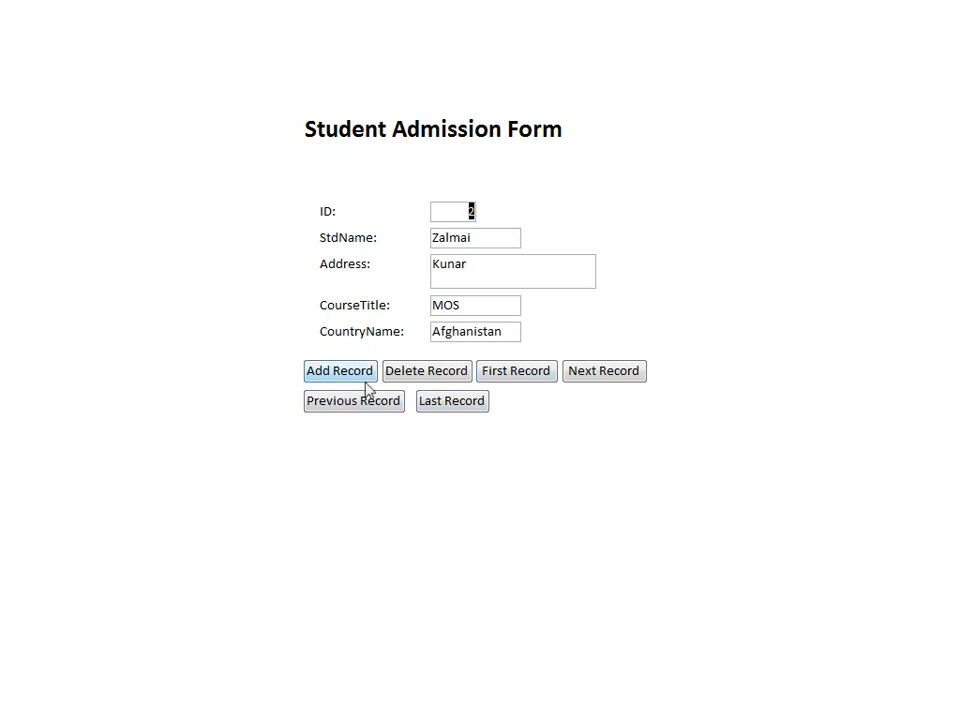
click(350, 376)
click(462, 242)
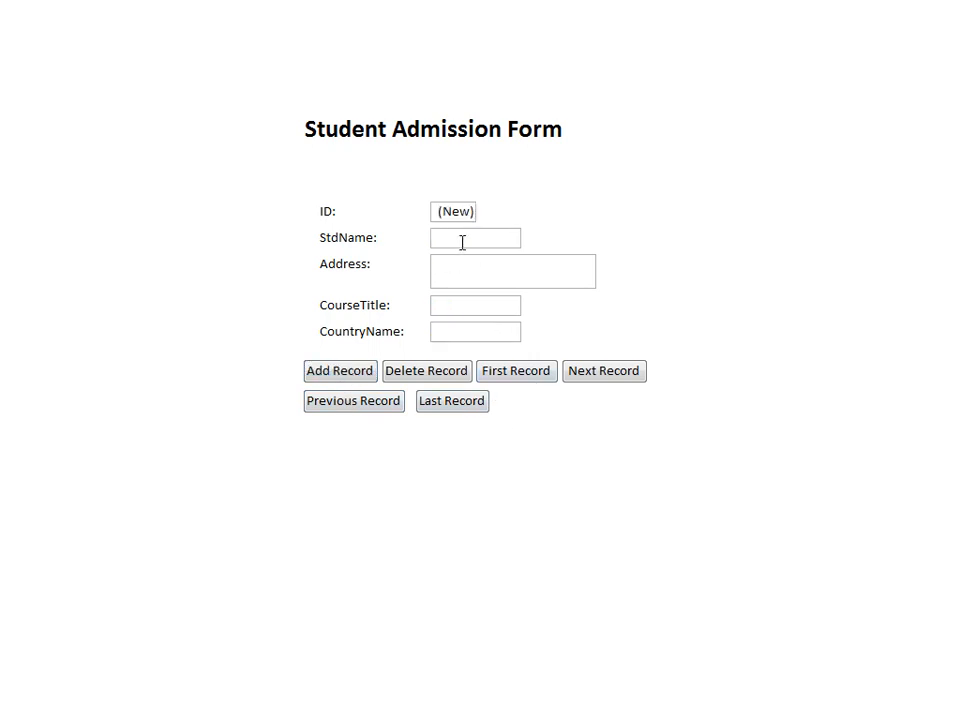
text(wahid)
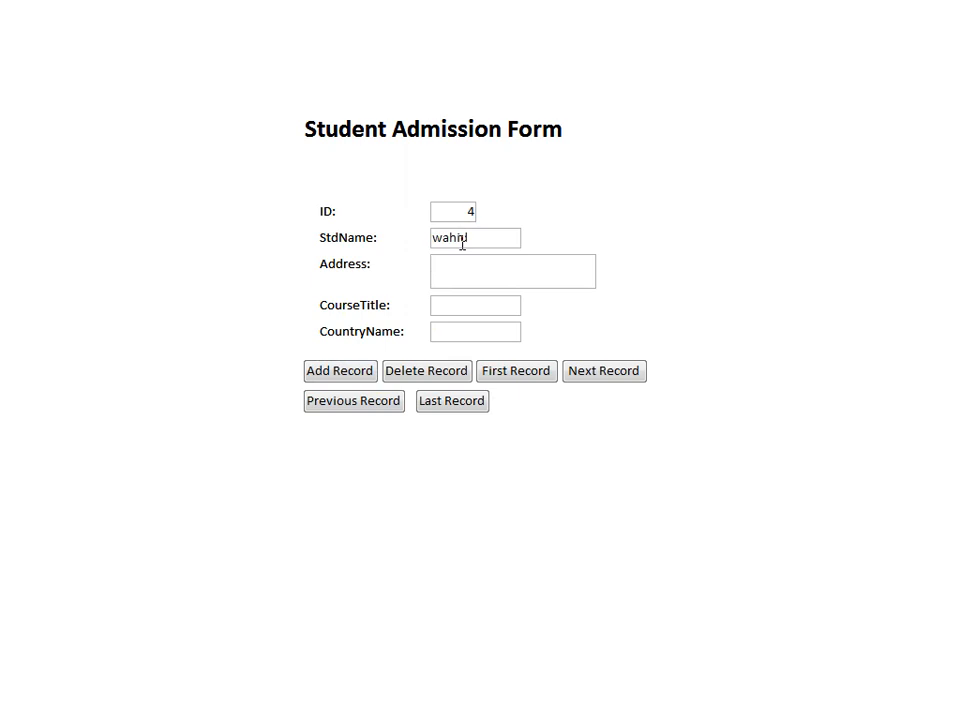
key(BackSpace)
key(BackSpace)
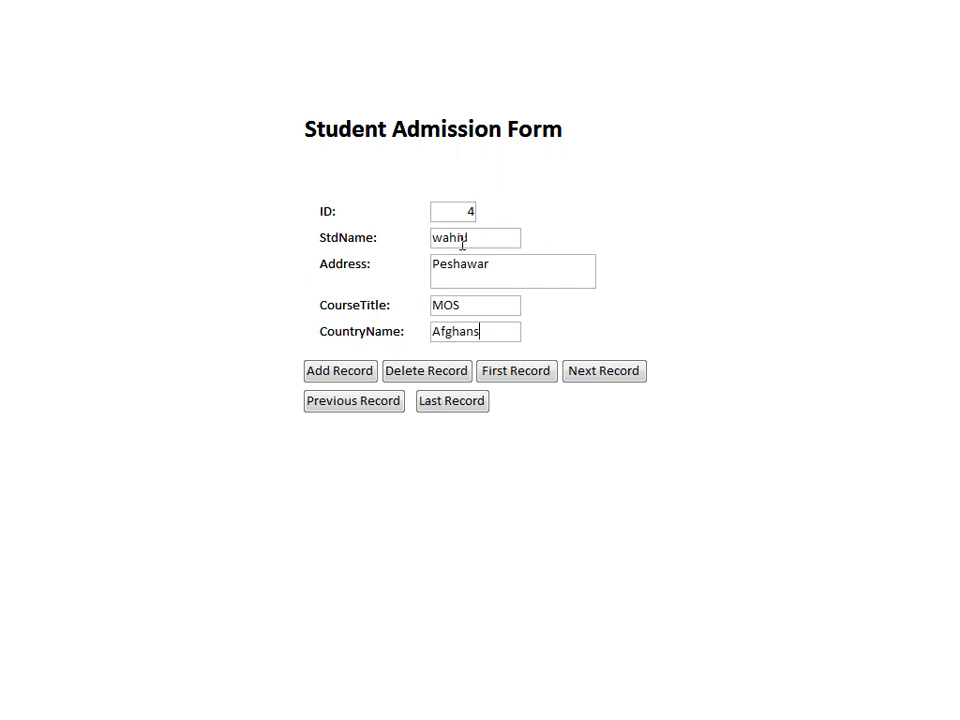
key(Tab)
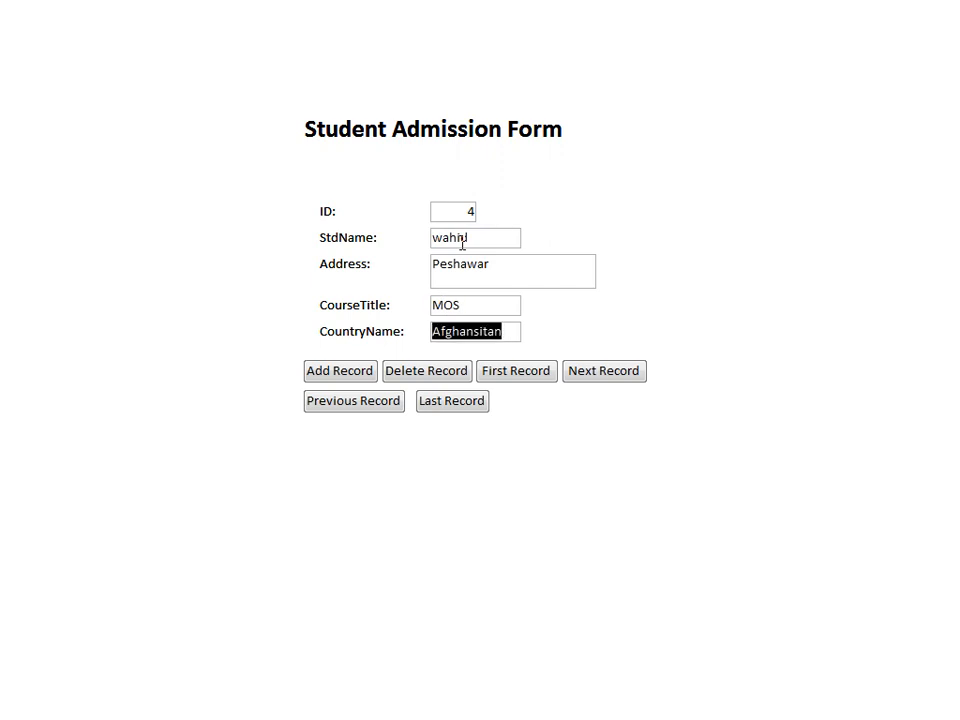
text(Pakistan)
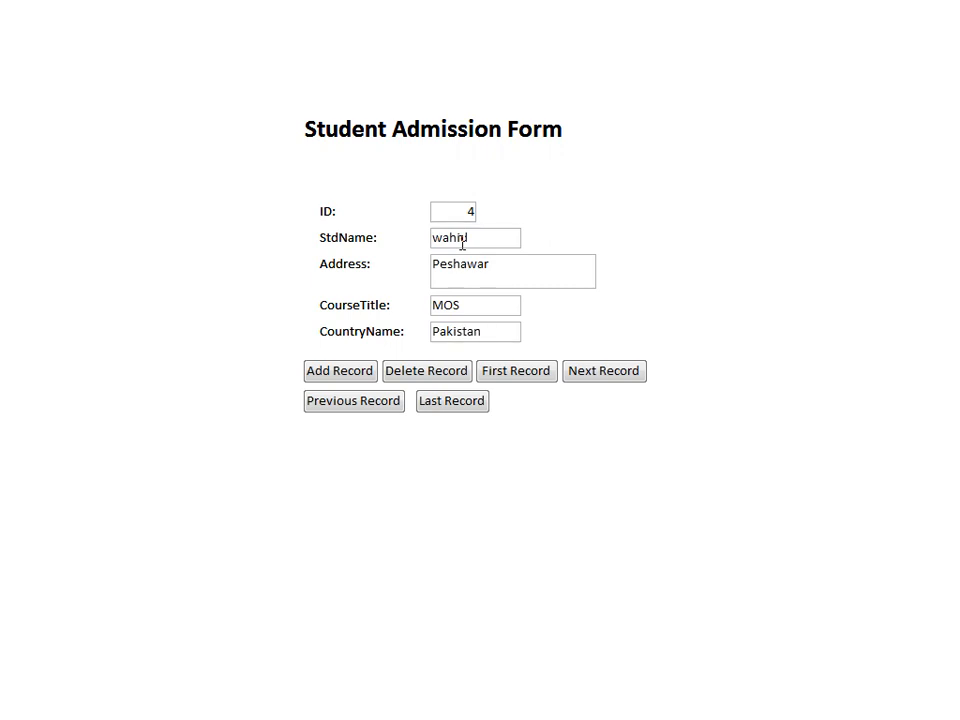
click(337, 372)
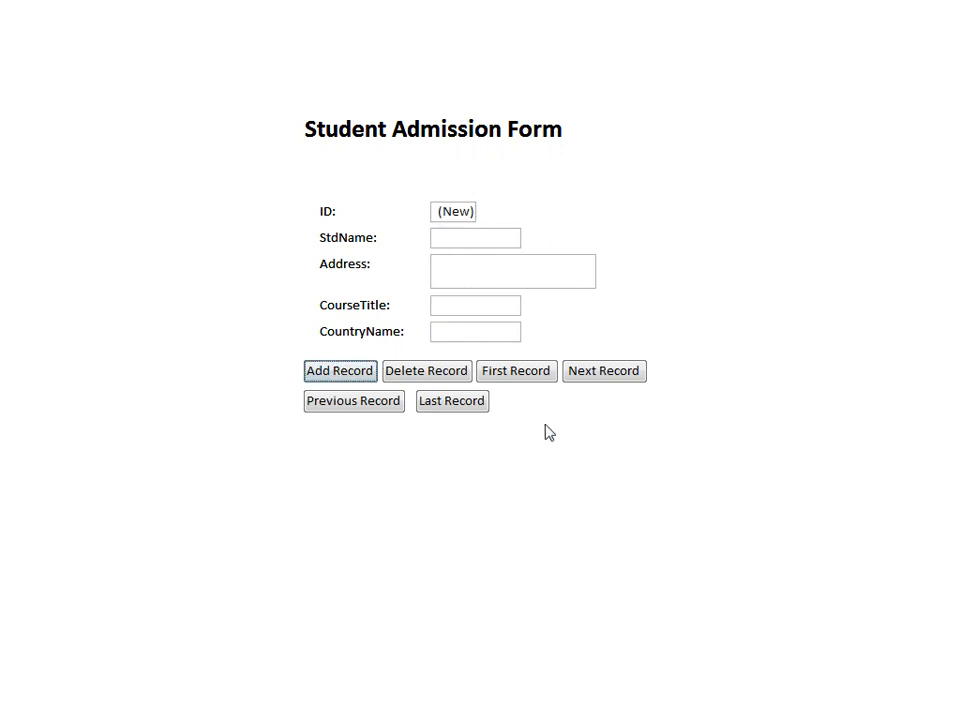
- Test the First, Last, Previous and Next Record buttons by moving through the records and beyond the last one
click(530, 378)
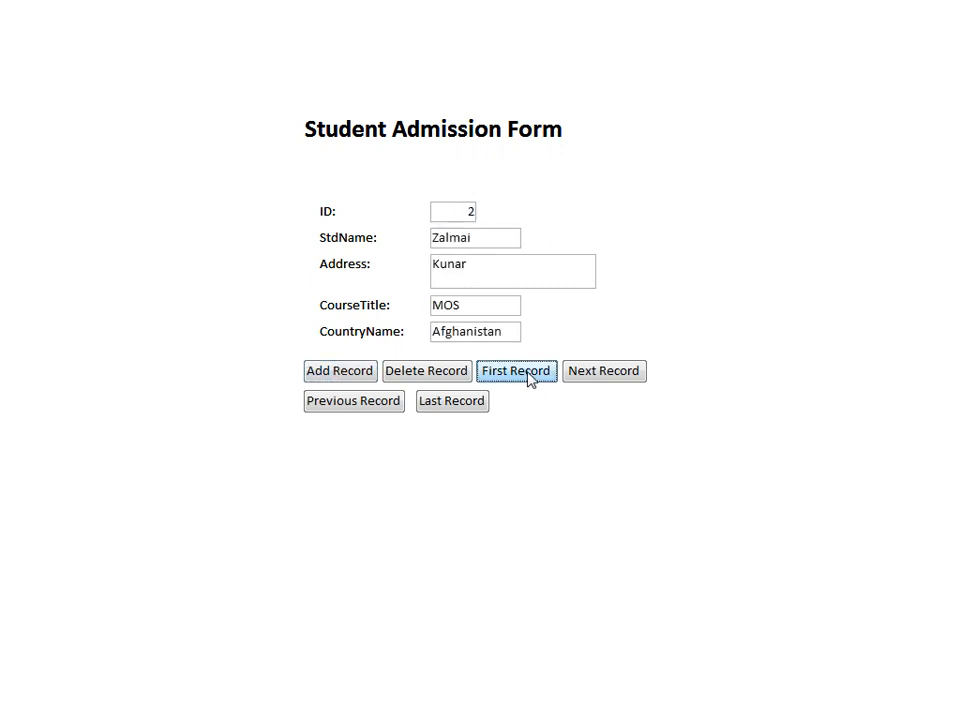
click(451, 405)
click(370, 405)
click(370, 405)
click(601, 380)
click(603, 380)
click(605, 380)
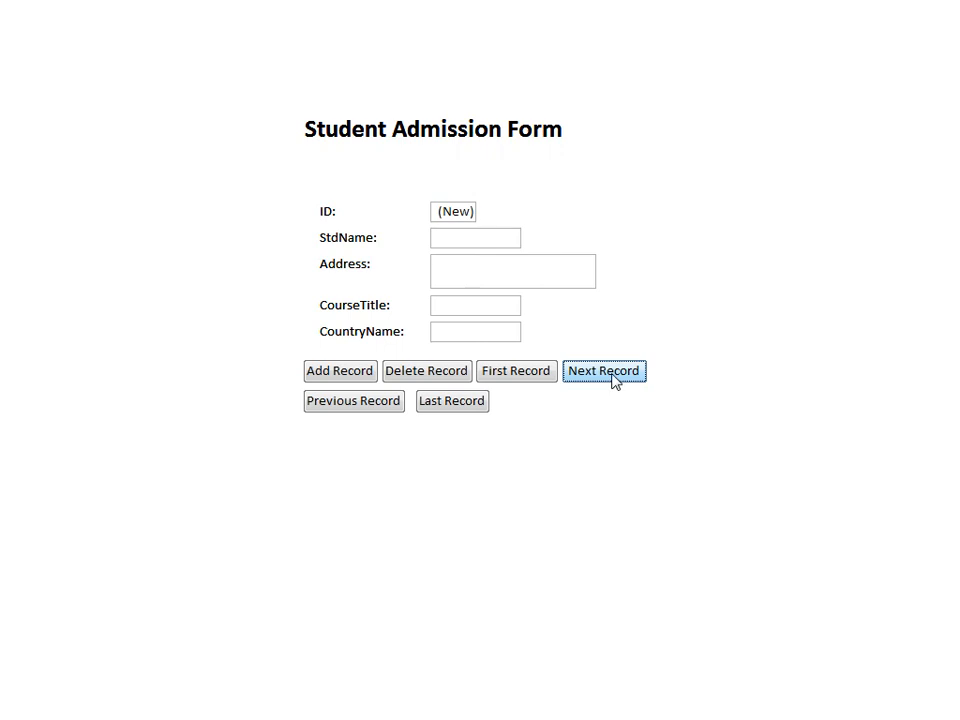
click(611, 377)
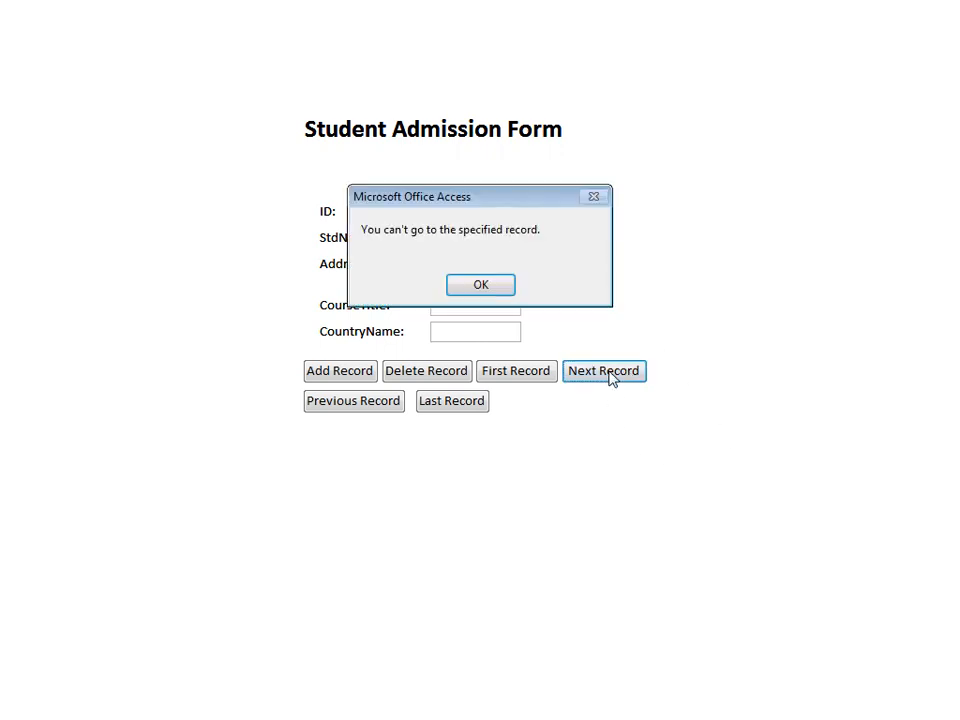
- Dismiss the alert, step backwards past the first record to test Previous Record, and test First Record
click(482, 284)
click(324, 401)
click(317, 405)
click(317, 406)
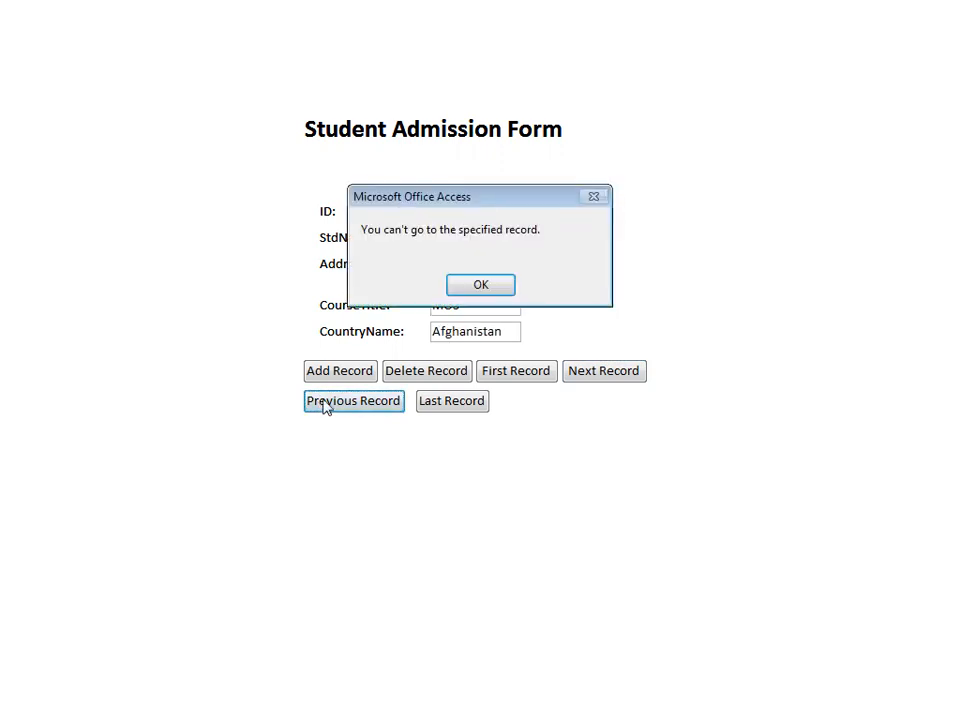
click(489, 281)
click(521, 378)
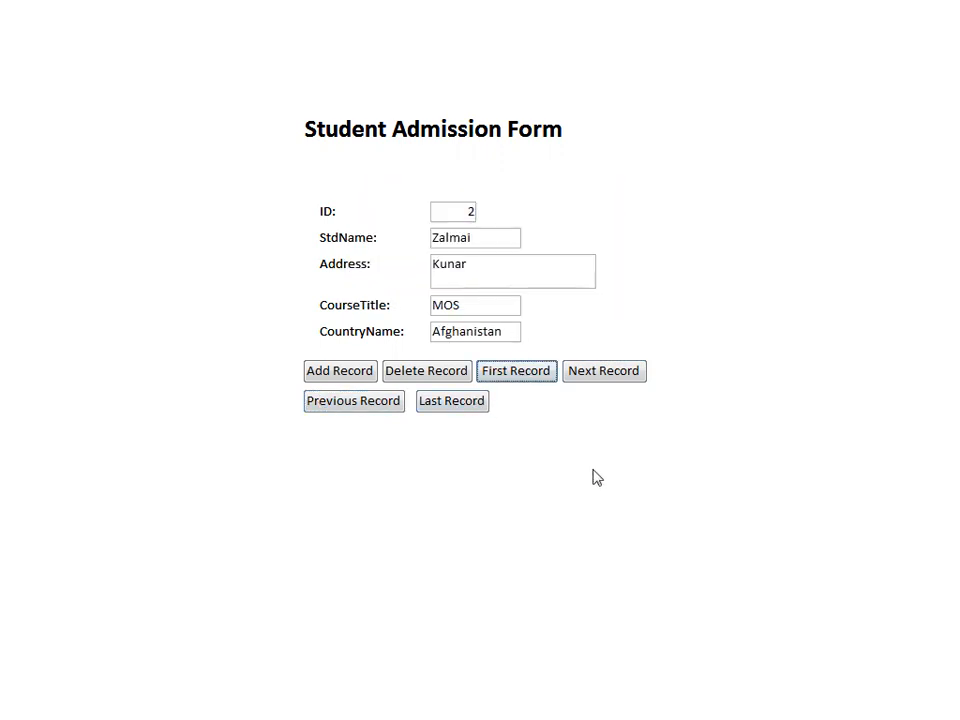
- Return to Design View and place a new command button beside Last Record, keeping its wizard clear of the form fields
right_click(165, 185)
click(199, 235)
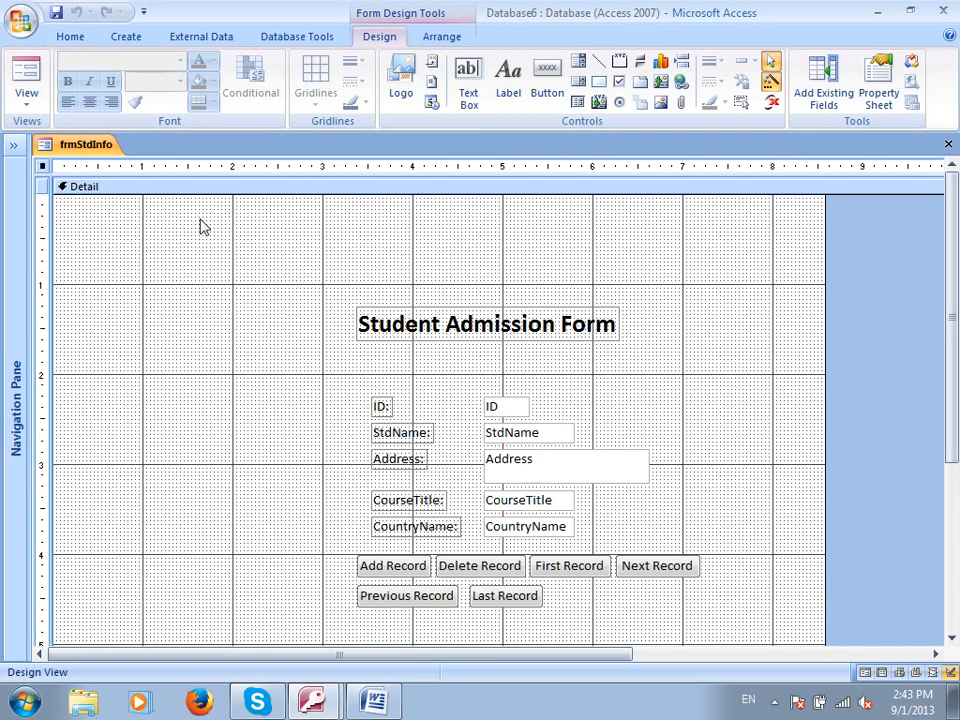
click(547, 80)
drag(549, 589, 622, 609)
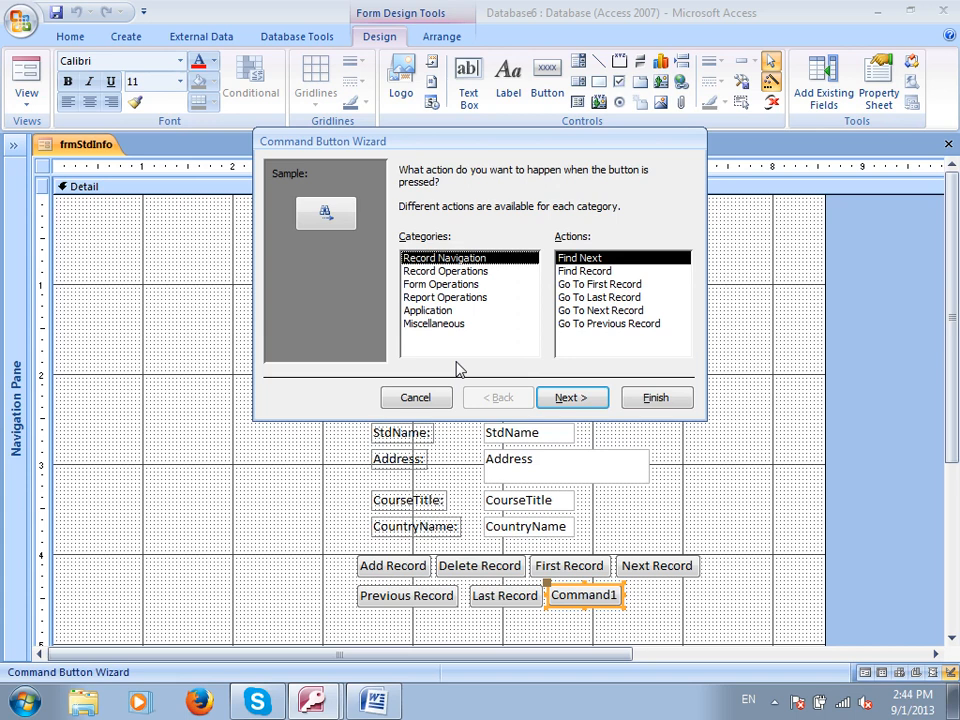
drag(481, 148, 439, 86)
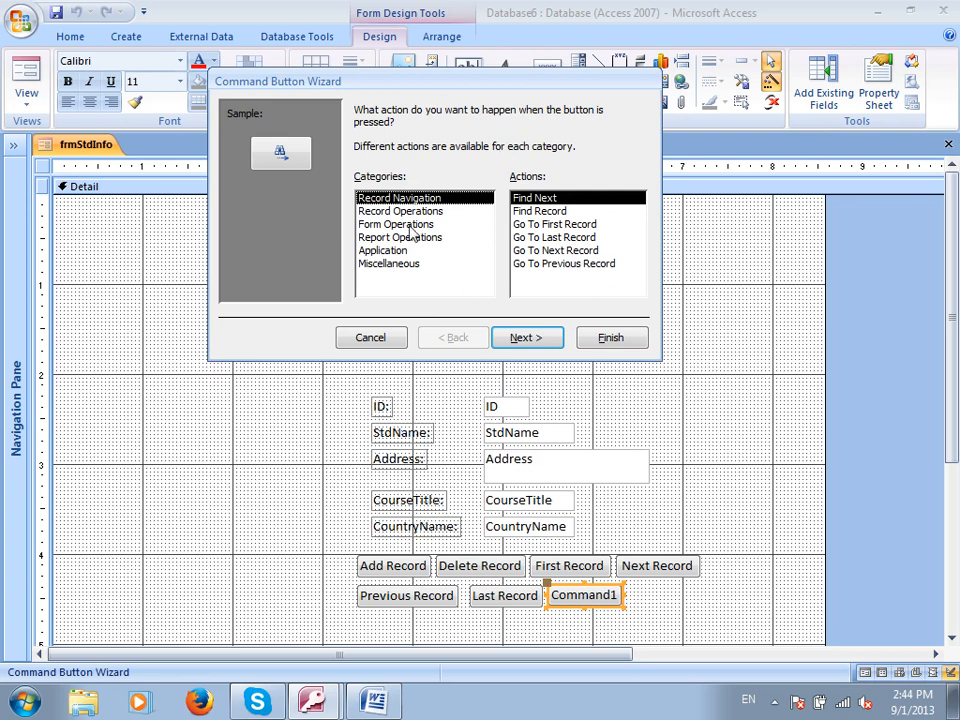
- Examine the actions offered by the Command Button Wizard in its form, record, report, application and miscellaneous categories
click(440, 225)
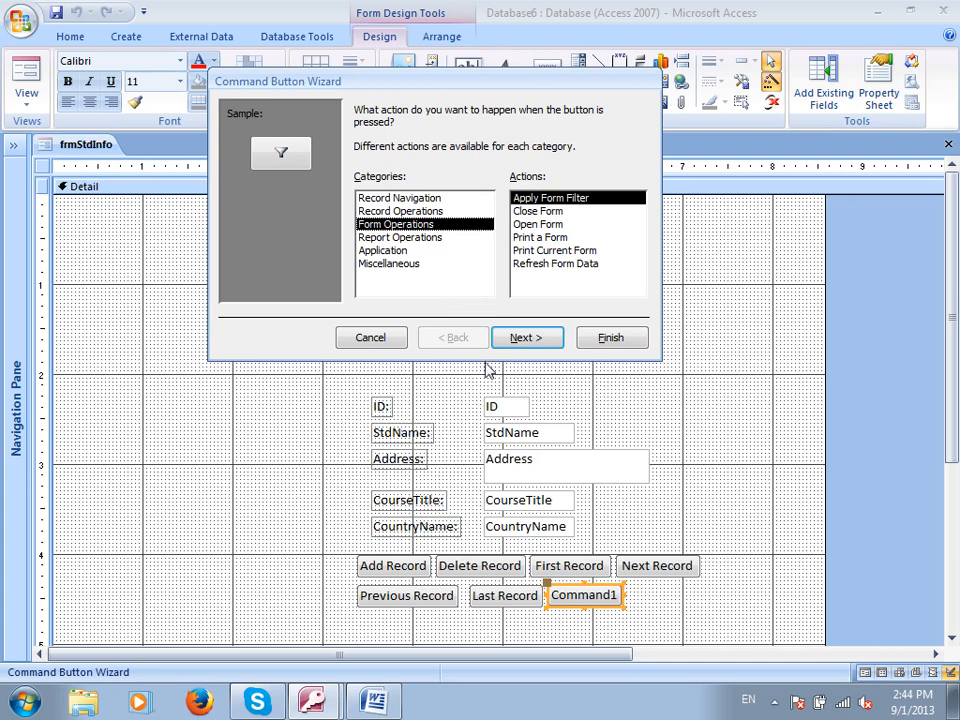
click(412, 211)
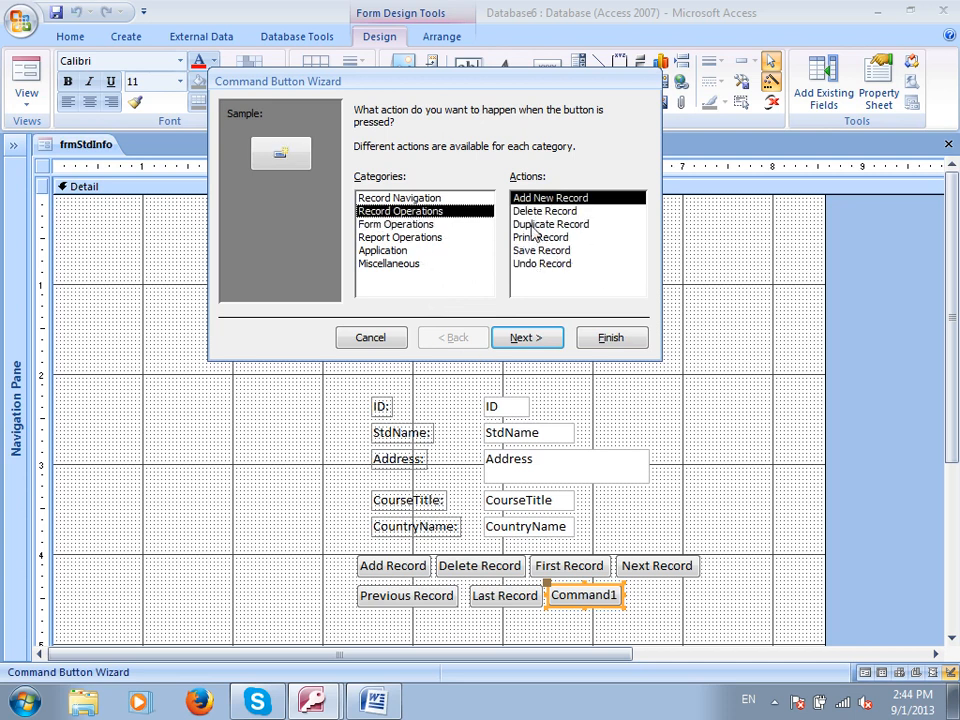
click(411, 265)
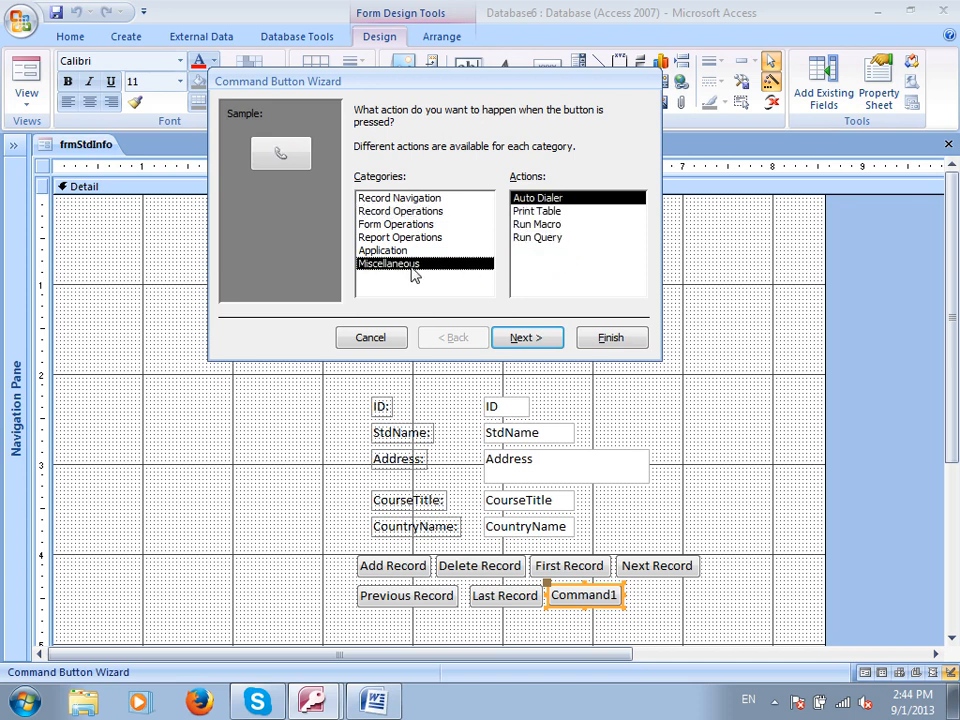
click(404, 250)
click(397, 237)
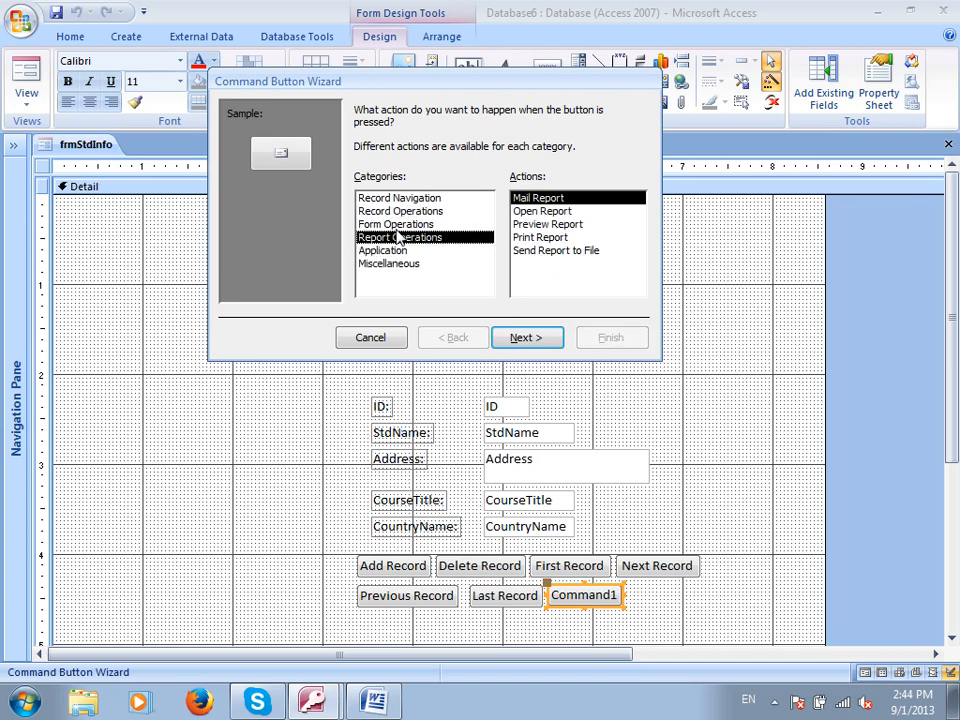
click(397, 224)
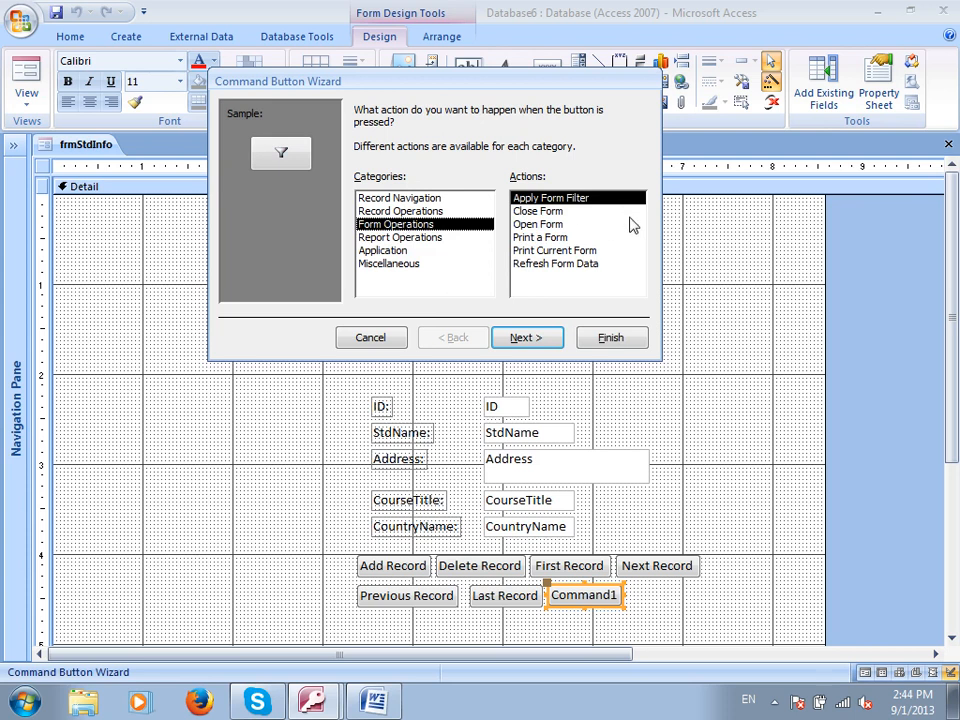
click(408, 210)
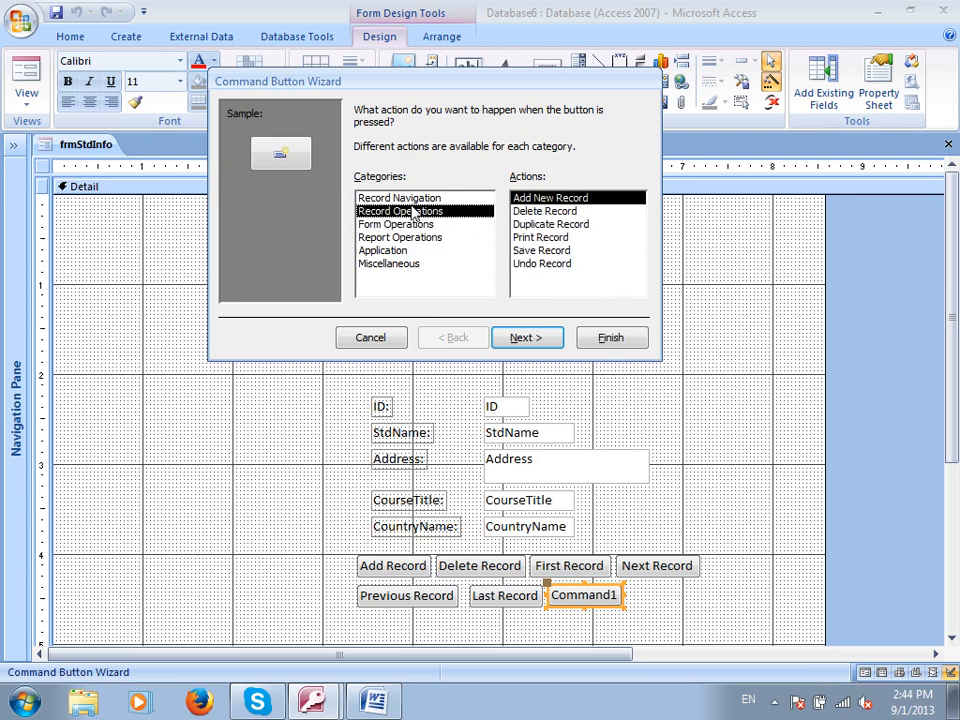
- Assign the Find Record navigation action to the new button and display it as text captioned Find Record
click(416, 202)
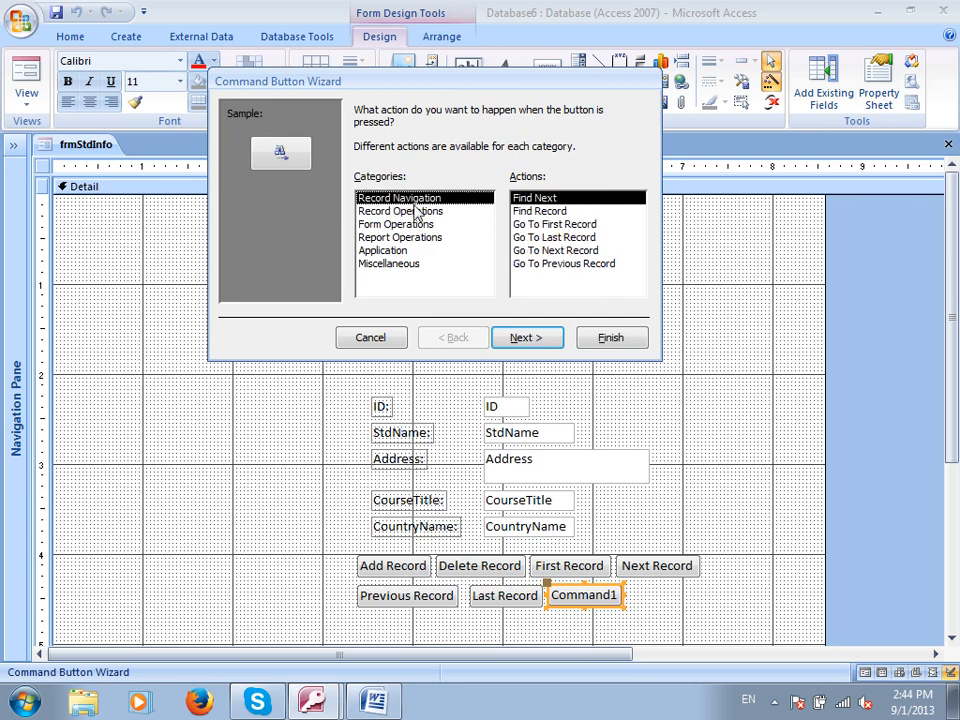
click(540, 211)
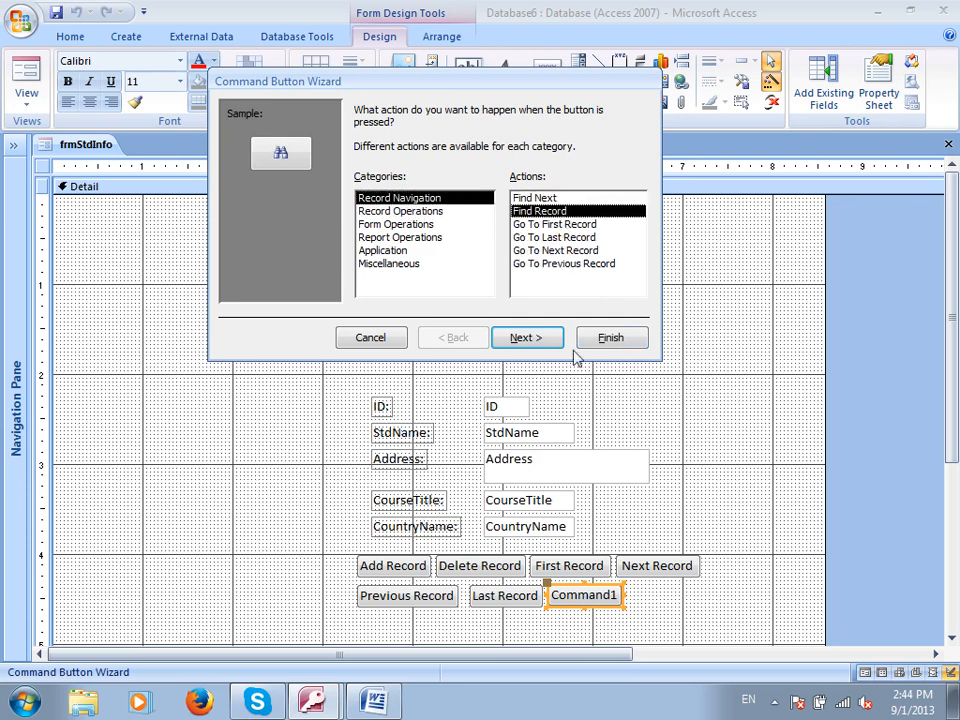
click(512, 336)
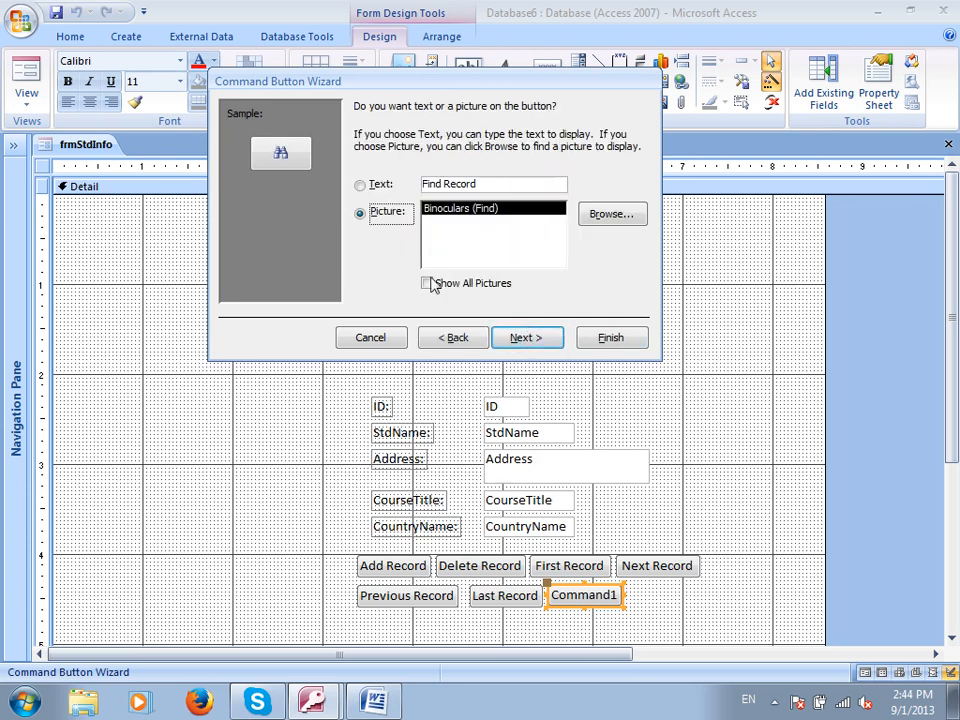
click(380, 186)
click(516, 338)
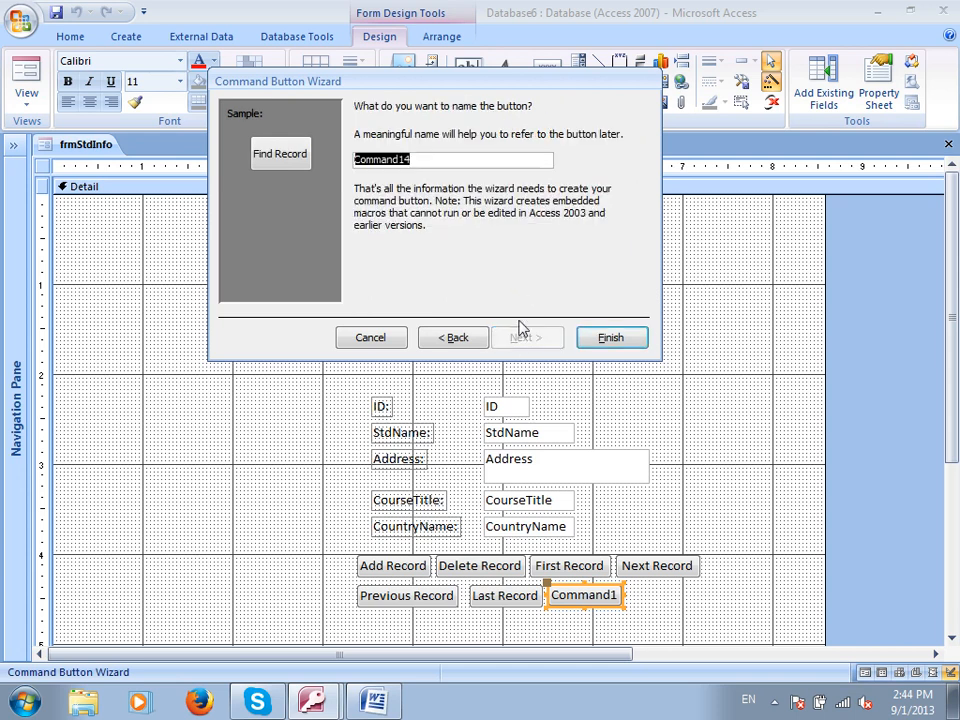
click(637, 345)
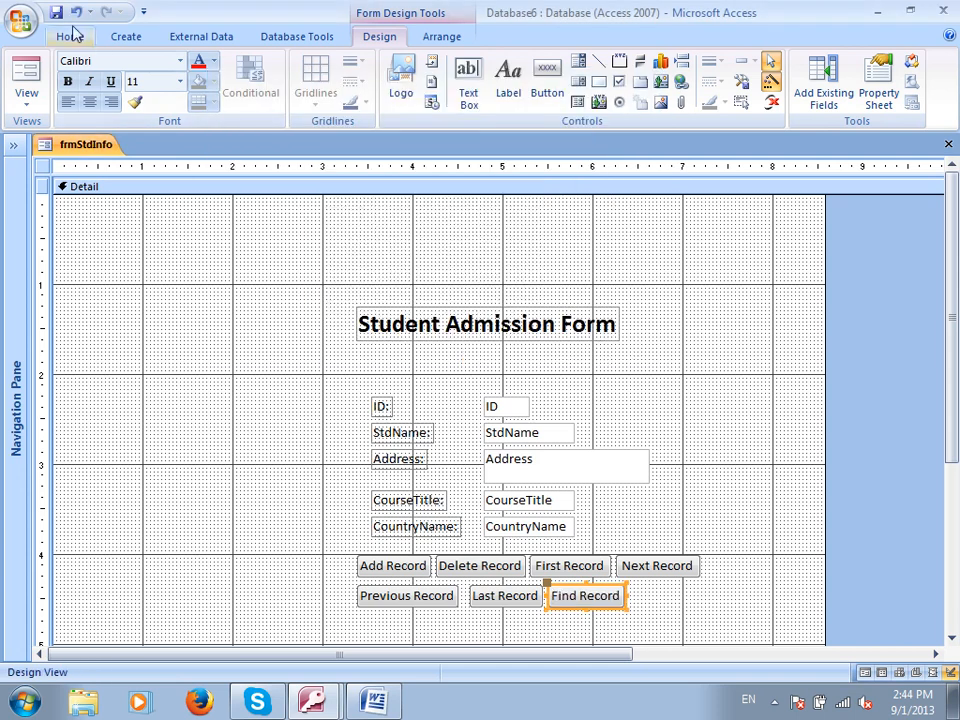
- In Form View, test the Find Record button by searching the ID field for 3
click(16, 95)
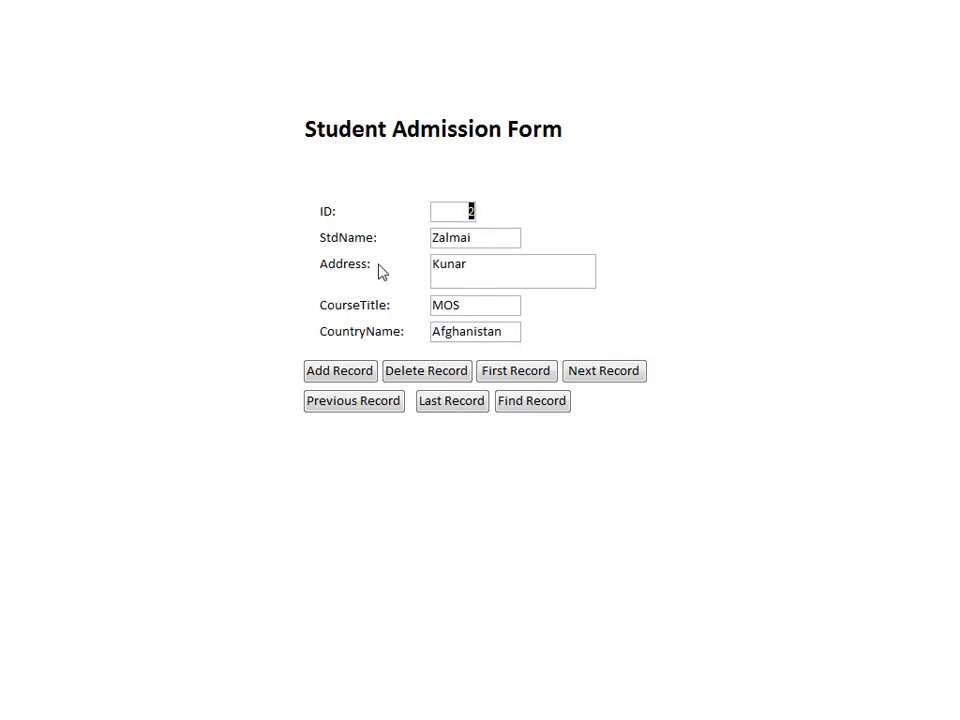
click(521, 405)
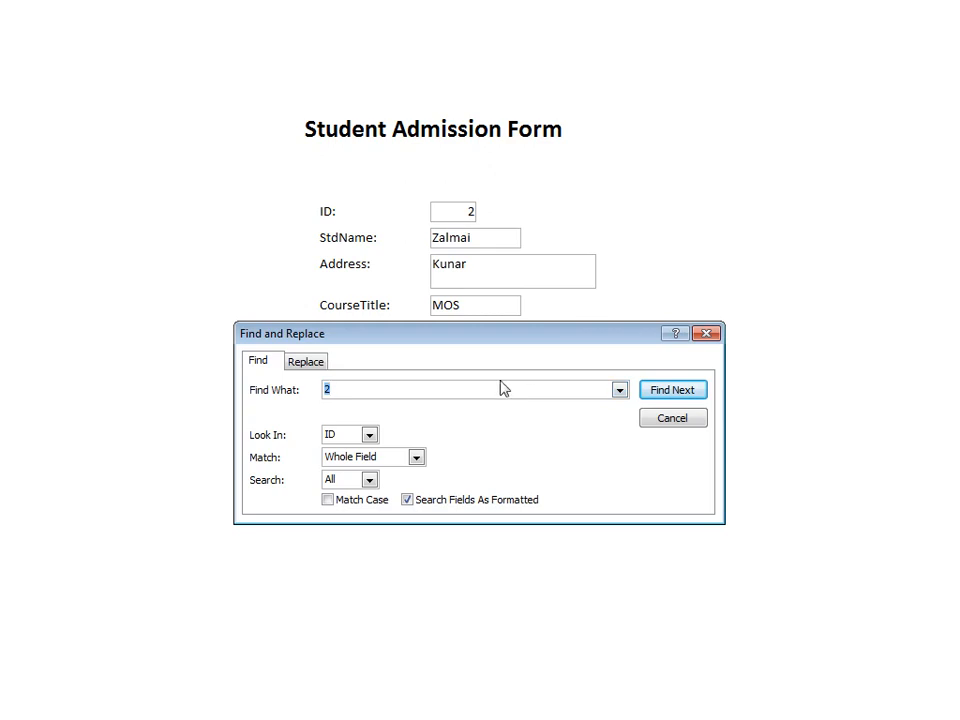
text(3)
click(673, 391)
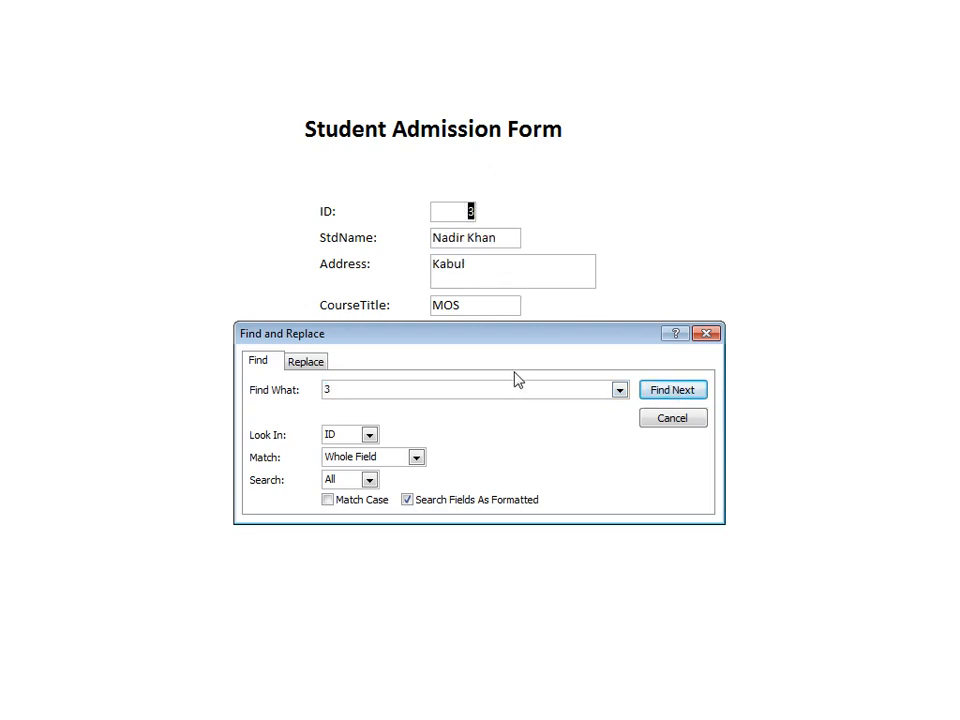
- Search the ID field for 5, check which fields can be searched, and close the search dialog
click(397, 393)
text(5)
click(671, 392)
click(500, 403)
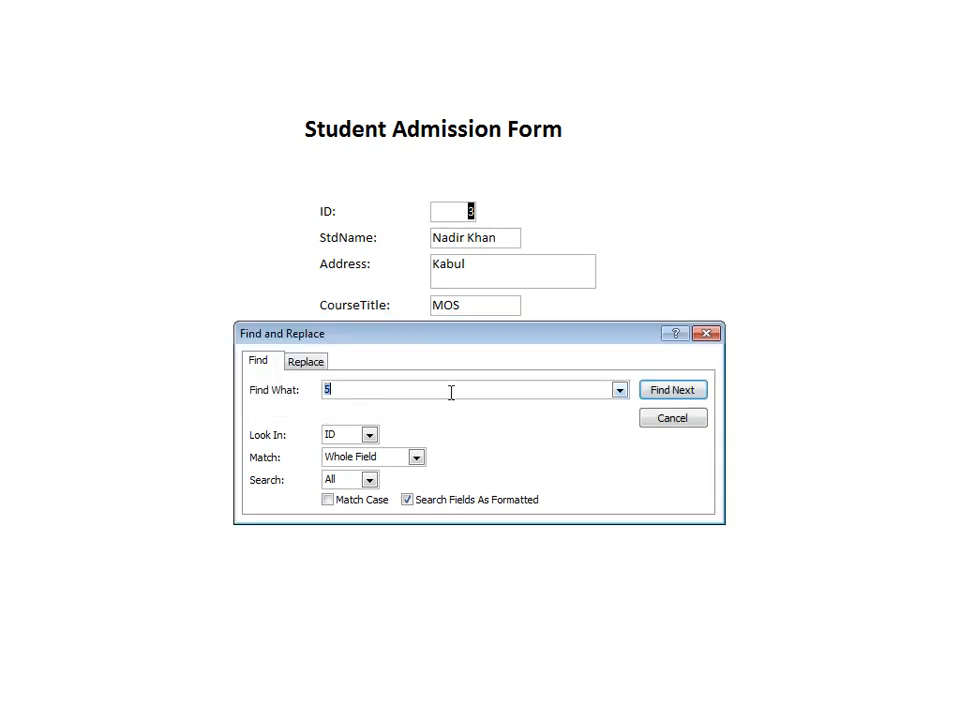
click(368, 435)
click(345, 451)
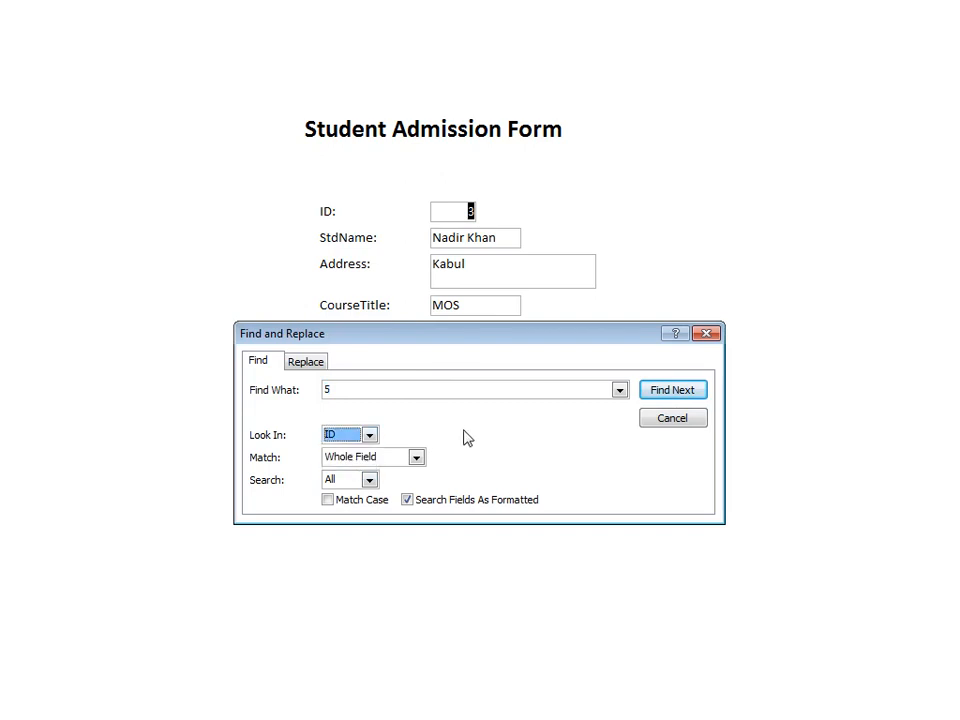
key(Escape)
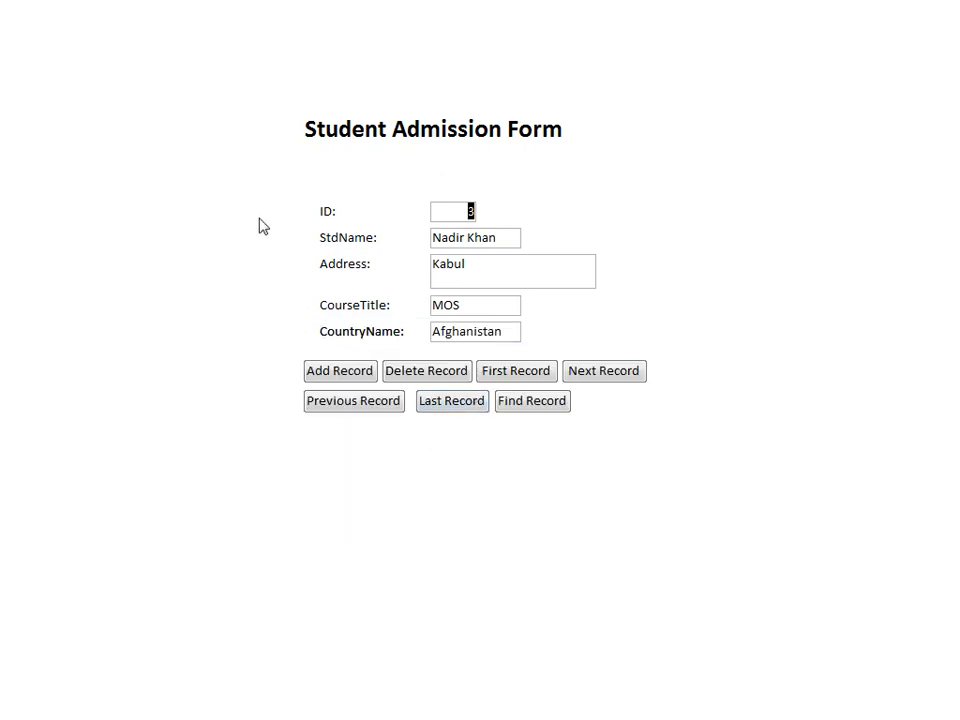
- In Design View, draw a large button above the Address field without the wizard and open its Click event procedure in the Code Builder
right_click(205, 125)
click(246, 185)
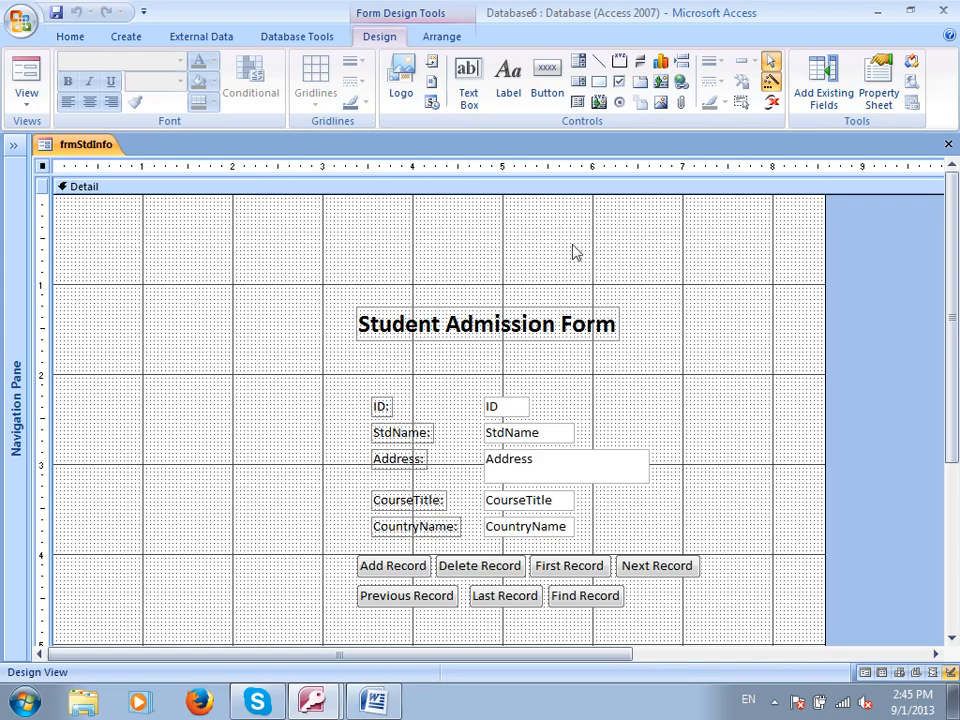
click(547, 80)
drag(628, 369, 752, 402)
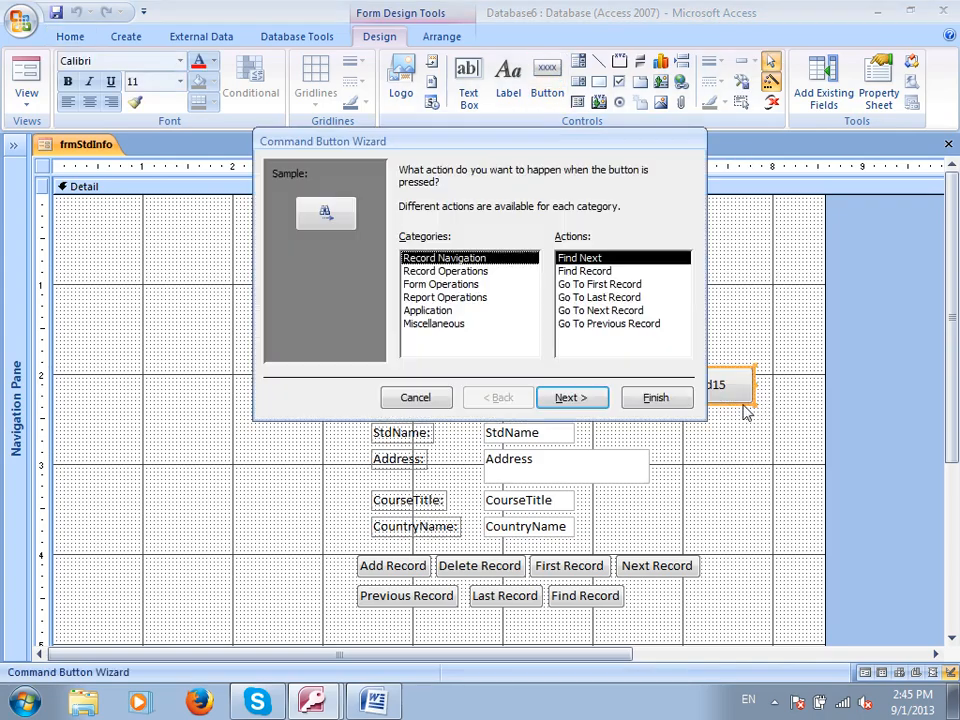
click(385, 398)
right_click(703, 382)
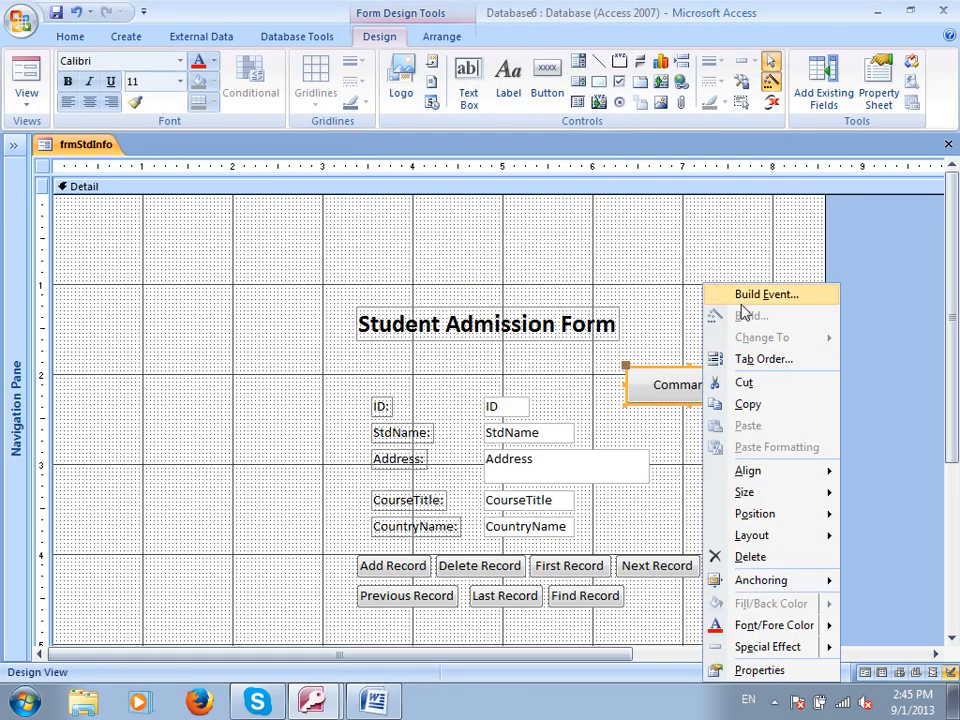
click(760, 294)
double_click(416, 205)
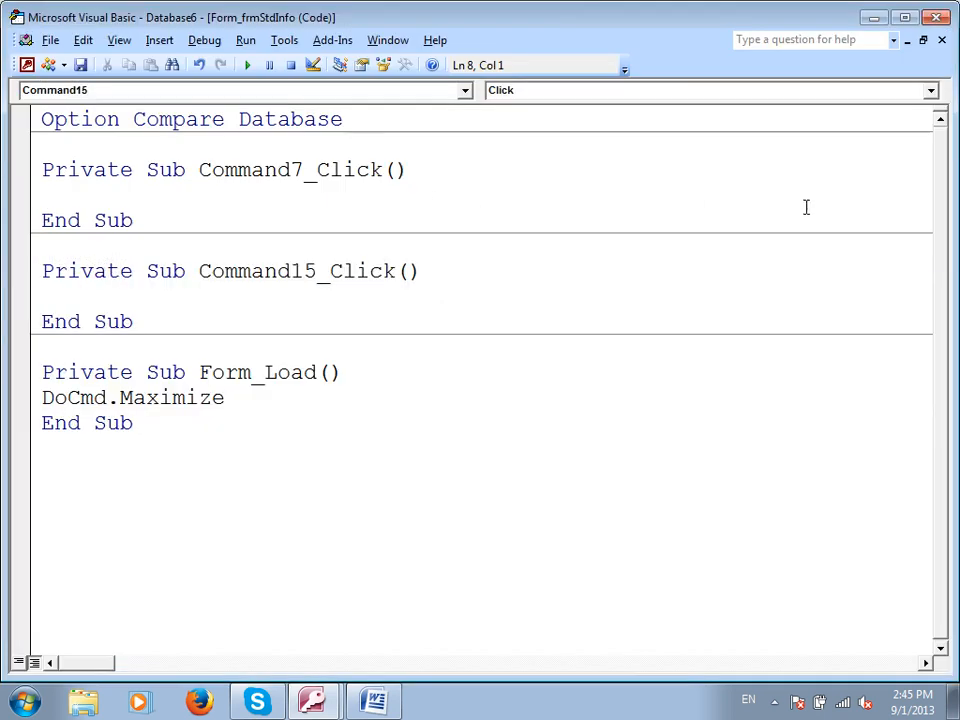
- Write DoCmd.ApplyFilter , "StdName=[Enter Your Name to Find the Record]" in the Command15 Click procedure
text(docmd.ApplyFilter ,)
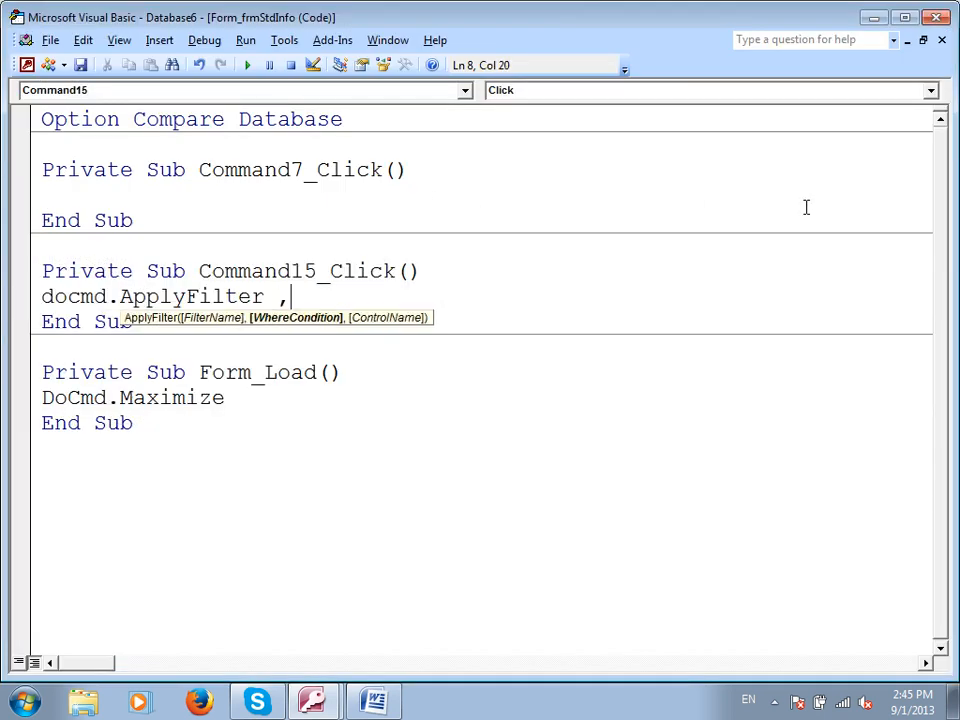
text("StdName=[Enter Yoru na)
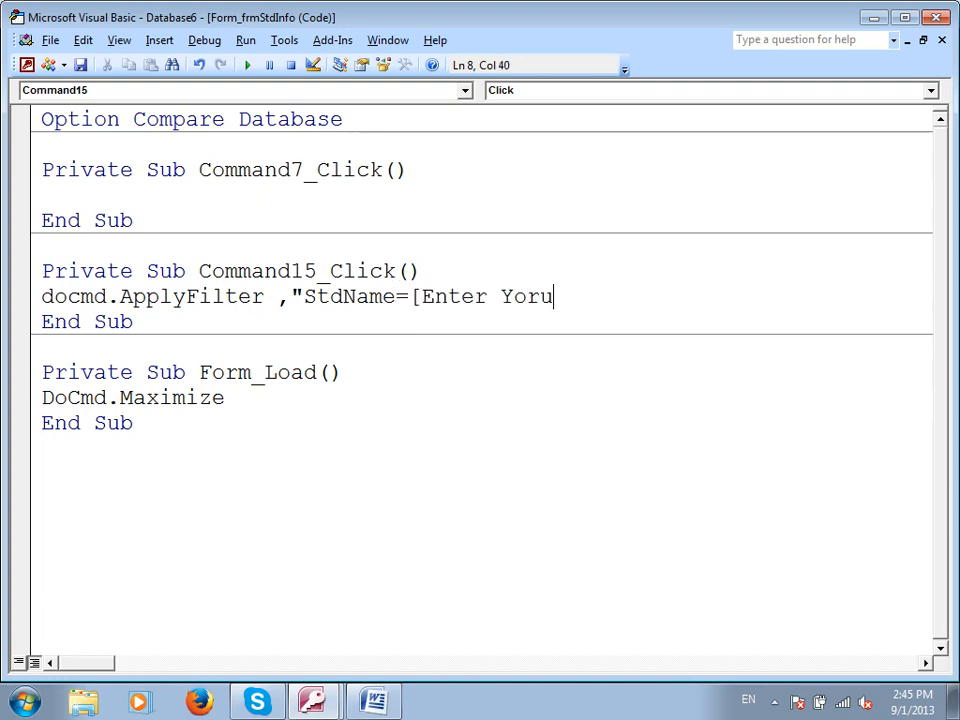
key(BackSpace)
key(BackSpace)
key(BackSpace)
key(BackSpace)
text(ur Name to Find the Record)
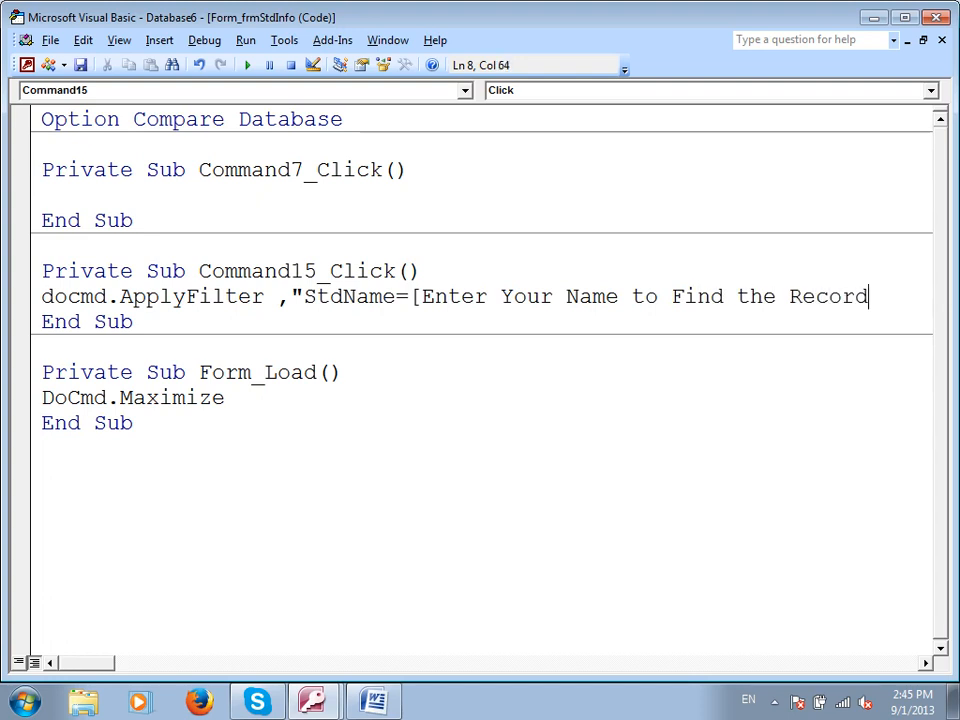
text(]")
click(350, 372)
- In Form View, go to the last record and test the Command15 filter button by entering a student's name
click(26, 64)
click(26, 88)
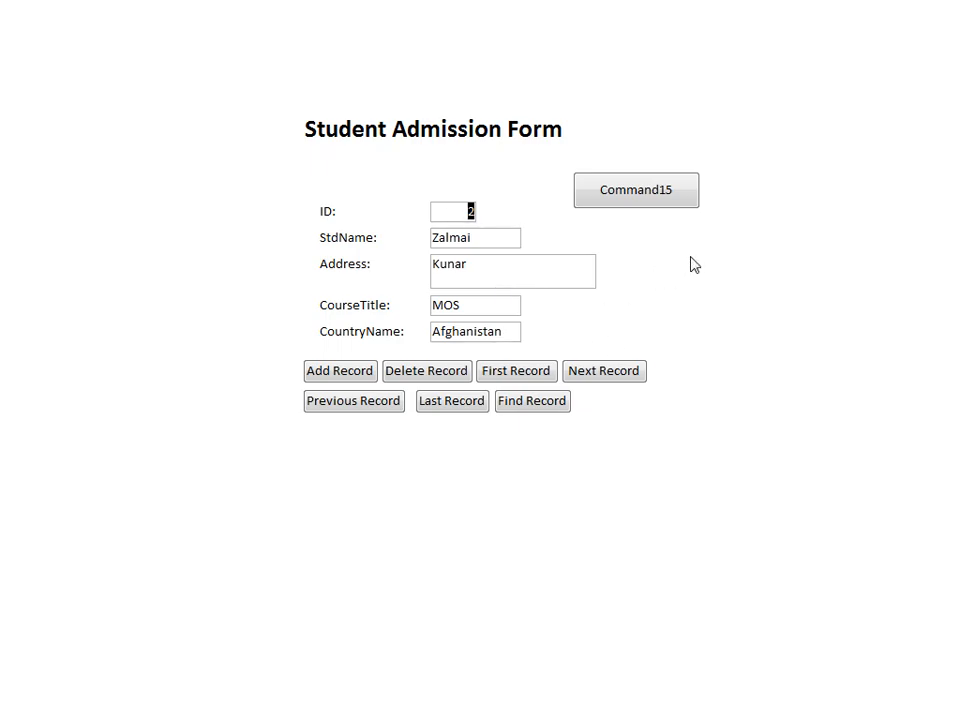
click(463, 403)
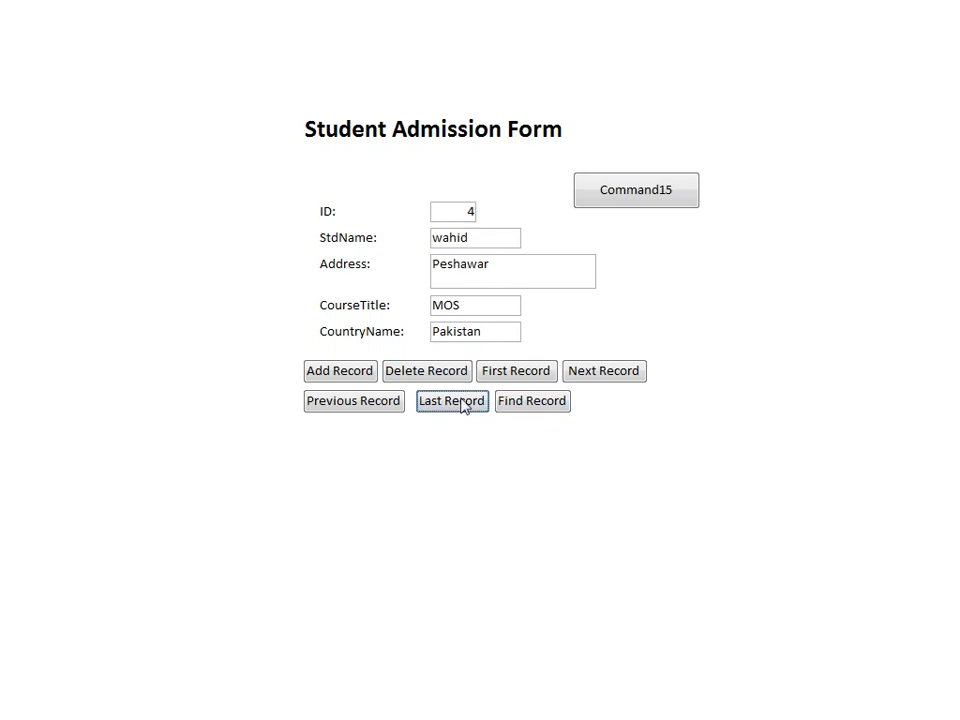
click(658, 197)
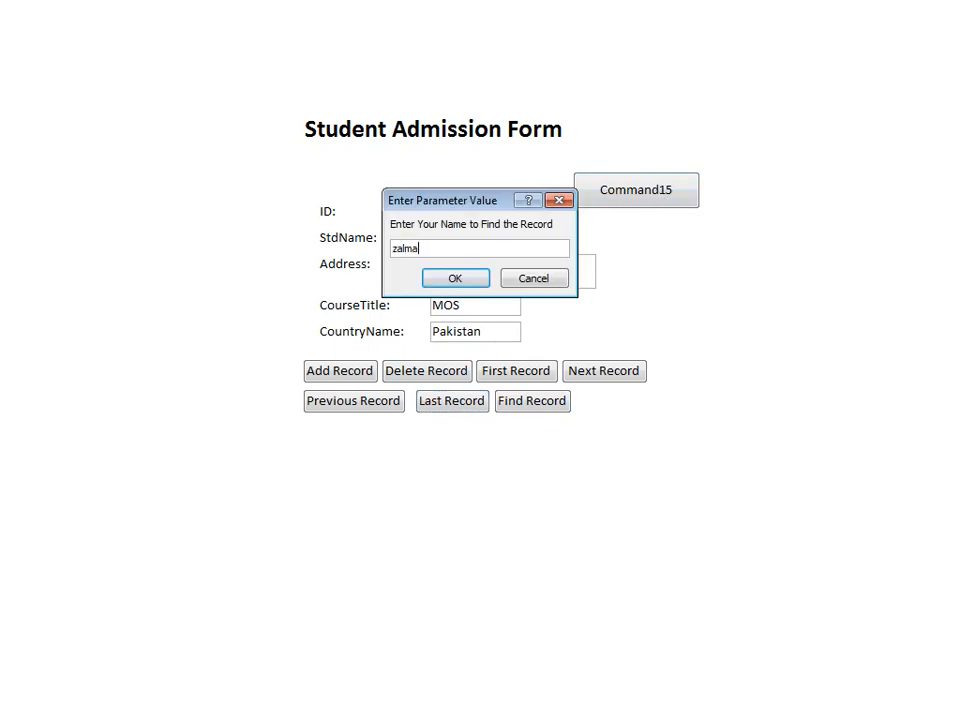
key(Return)
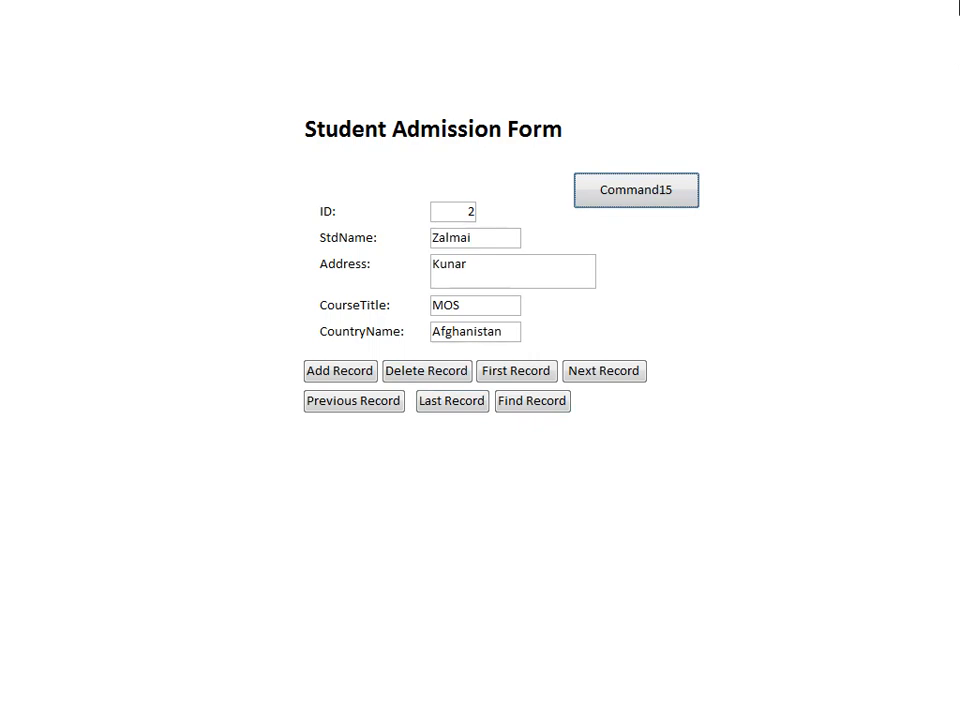
- Return to Design View and delete the Command15 button
right_click(178, 255)
click(212, 313)
click(713, 381)
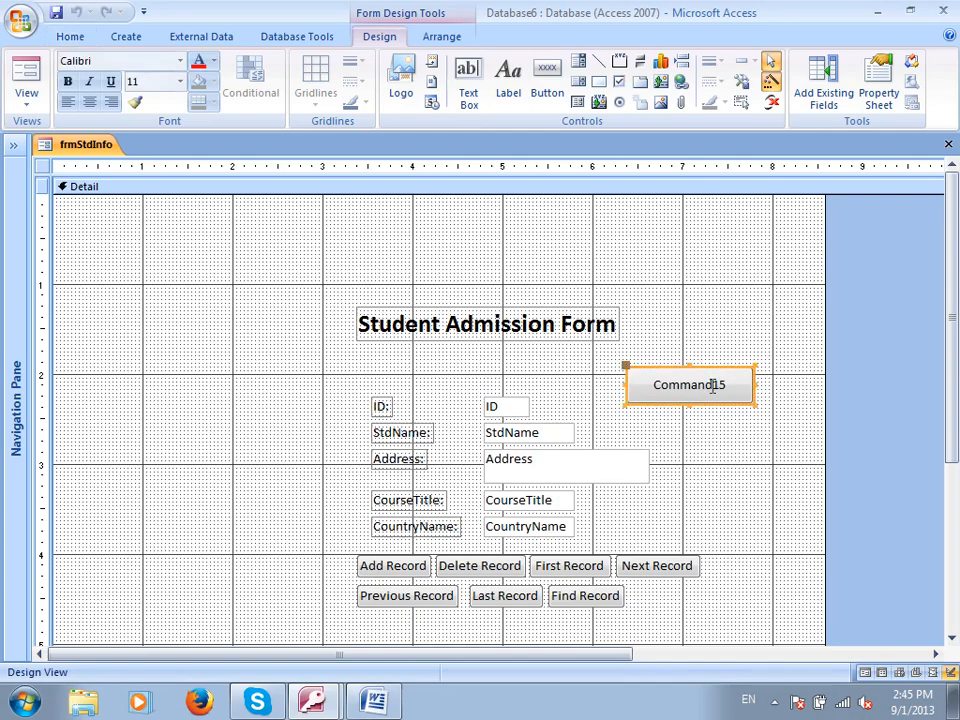
key(Delete)
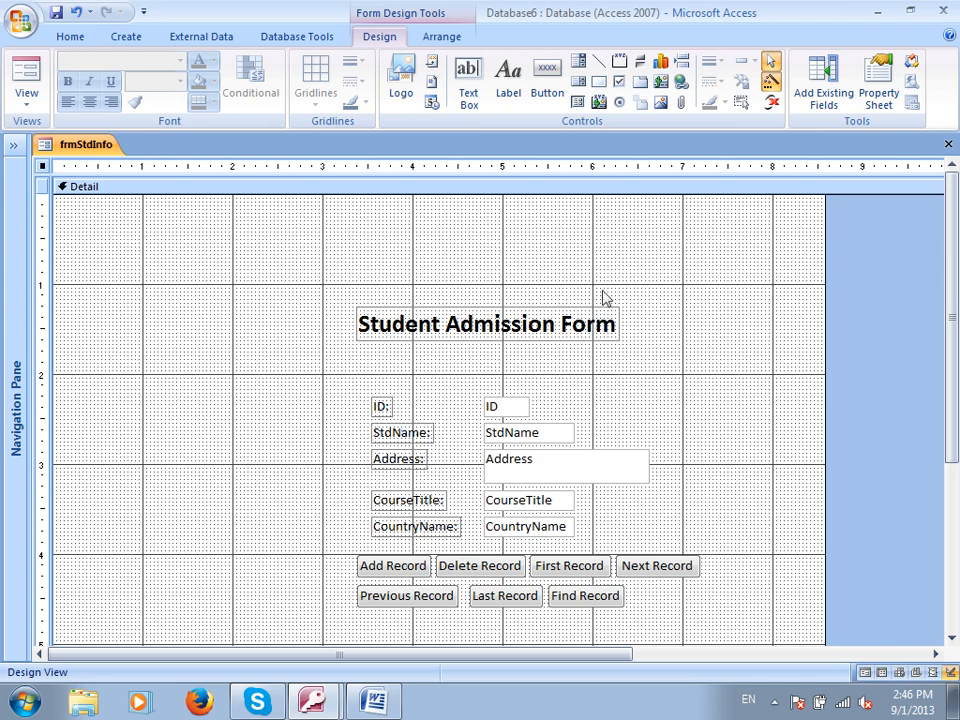
- Draw a command button beside the form title and assign it the Quit Application action from the Application category
click(548, 92)
scroll(675, 283, down, 3)
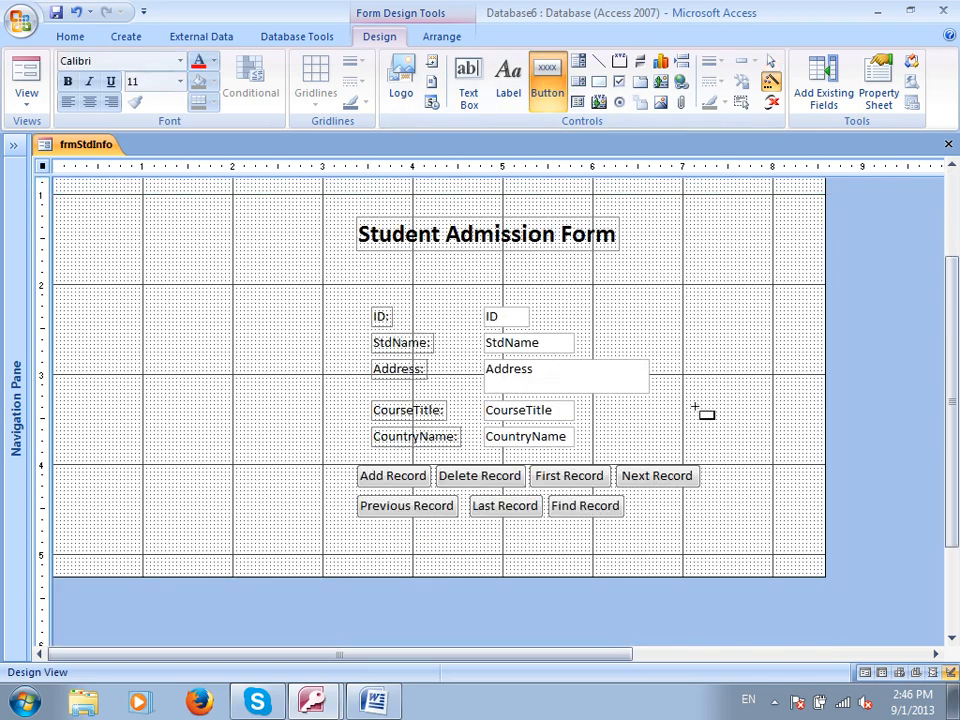
drag(686, 213, 743, 249)
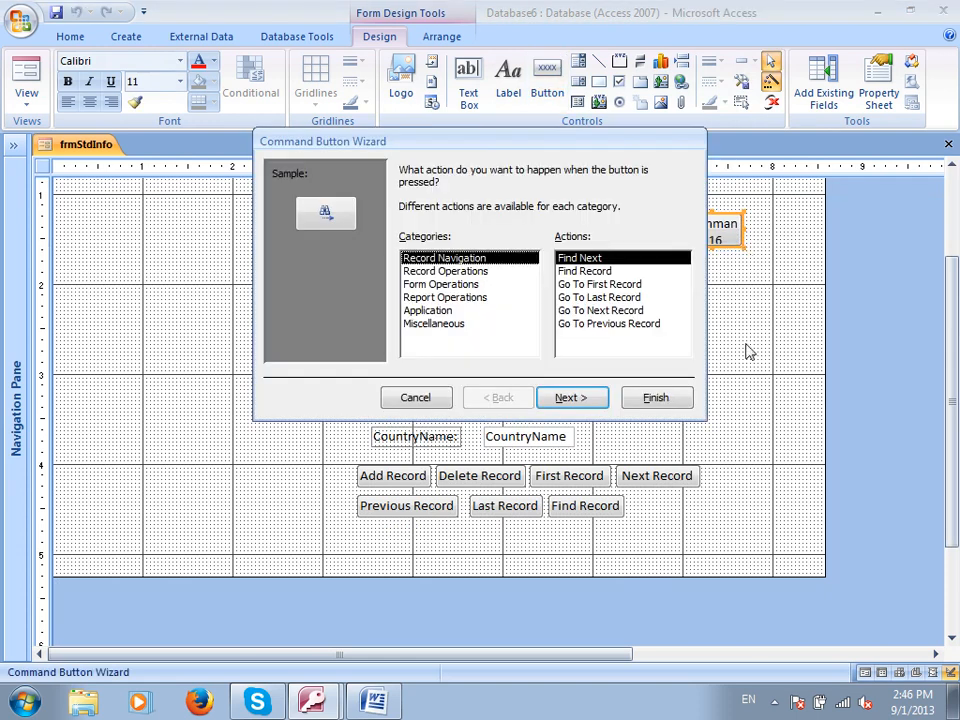
click(436, 326)
click(437, 311)
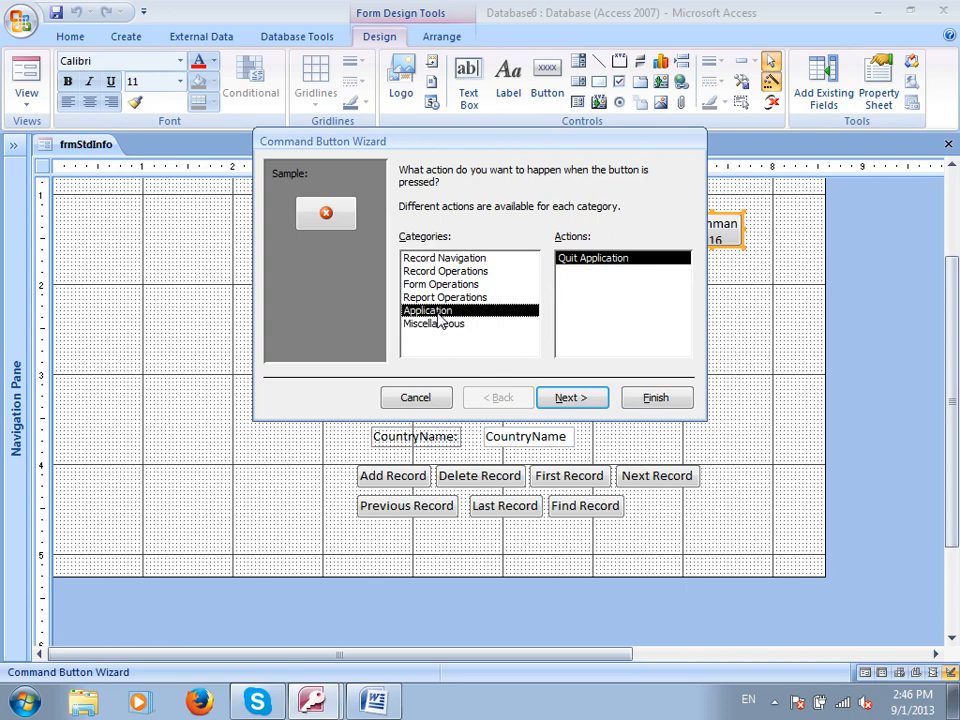
click(572, 397)
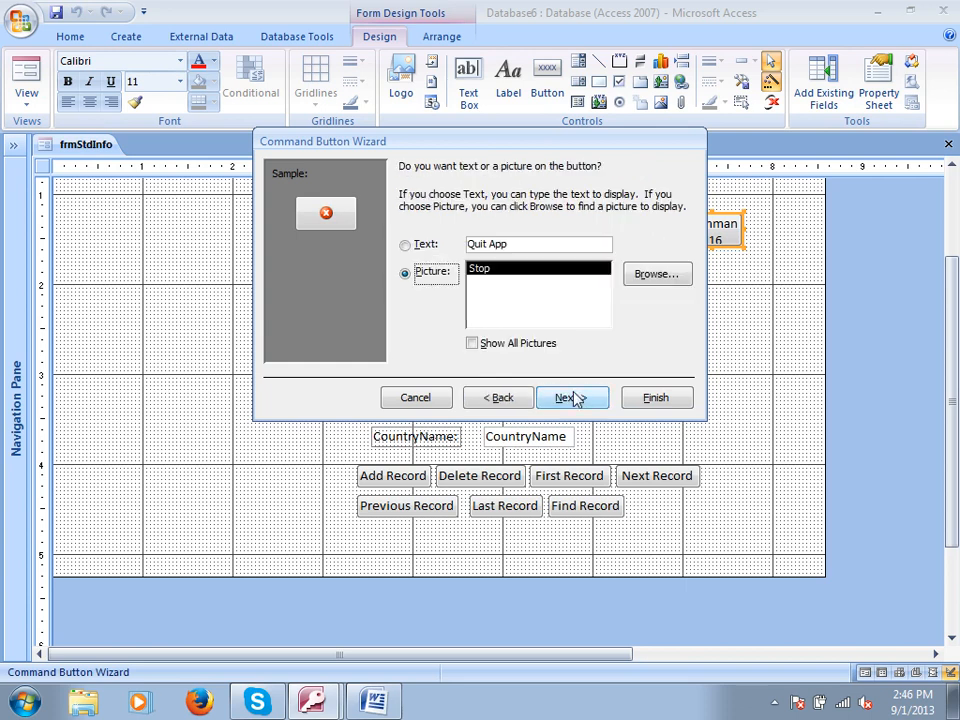
- Preview the quit button with the caption Exit Microsoft Access, choose the Stop picture instead, and finish the button
click(418, 250)
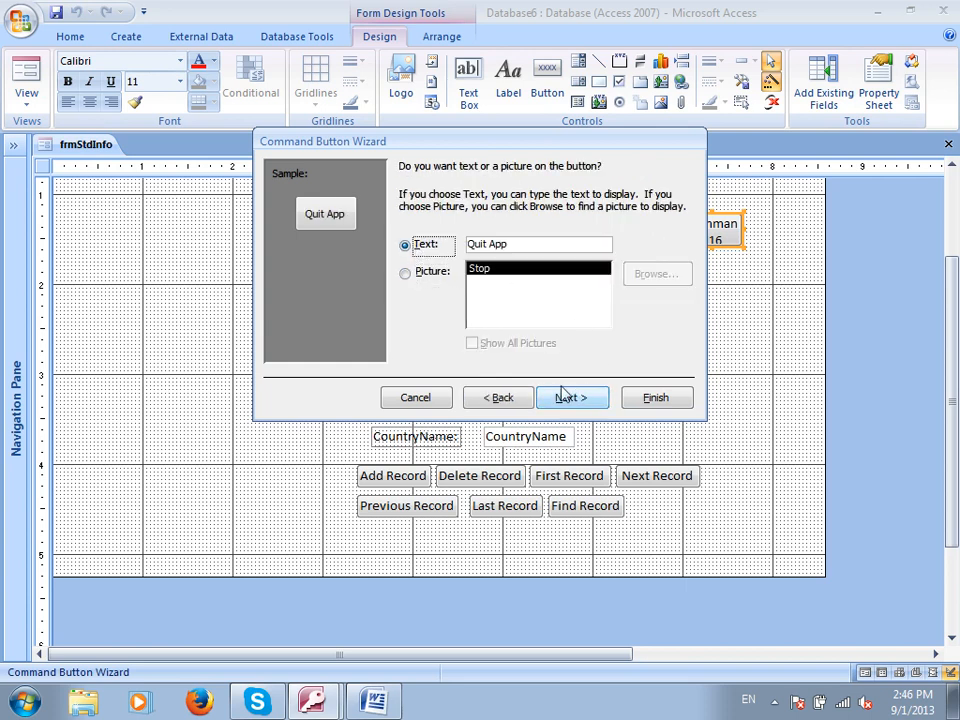
click(408, 248)
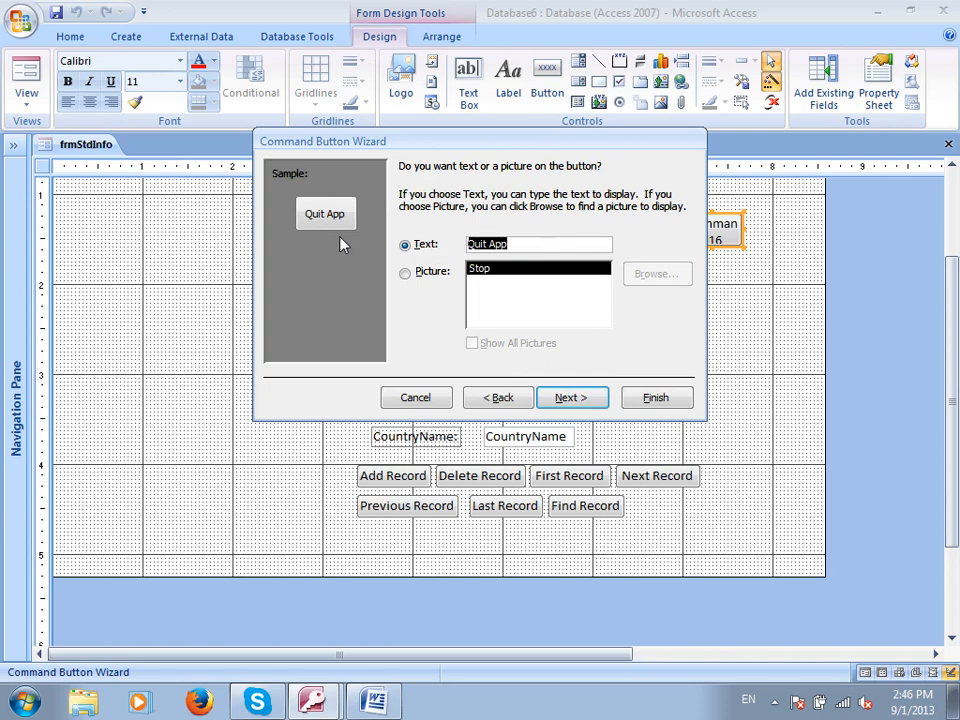
text(Exit Microsoft Access)
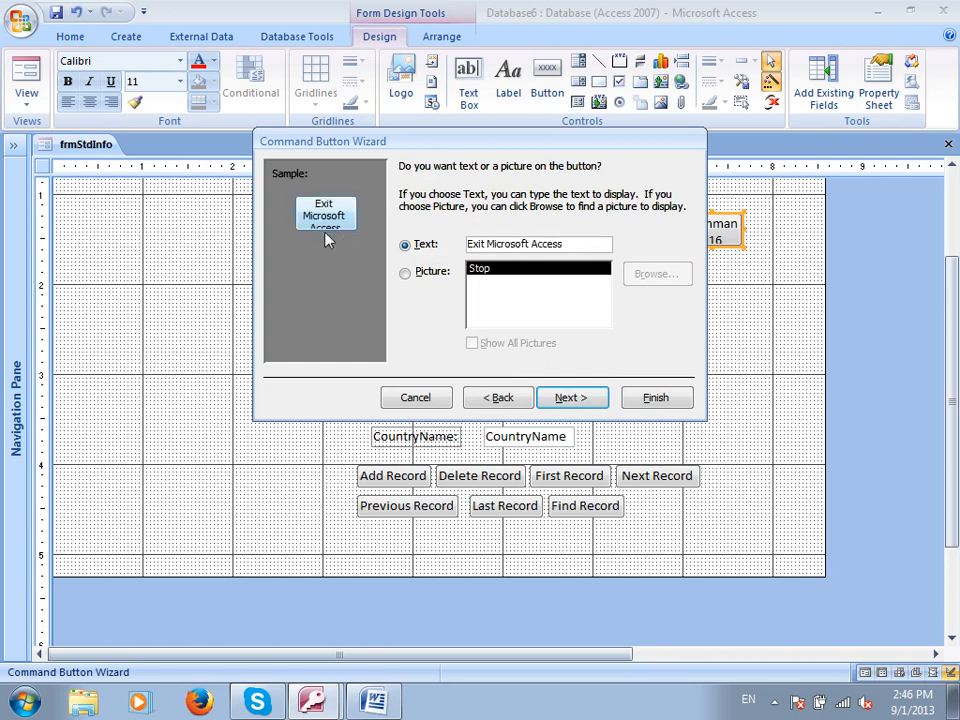
click(418, 274)
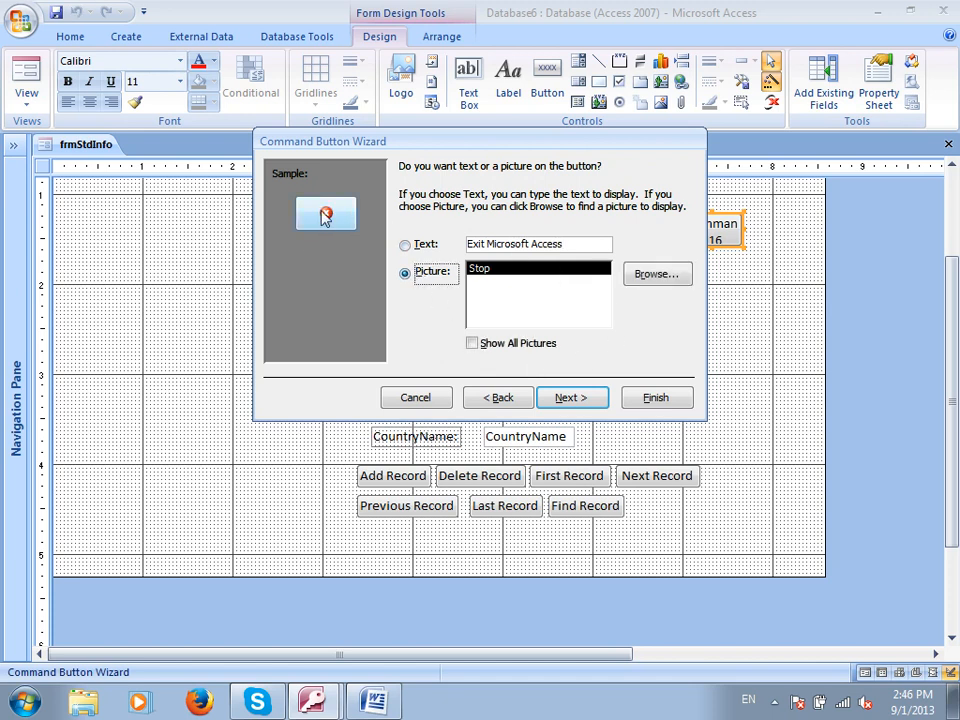
click(560, 397)
click(662, 399)
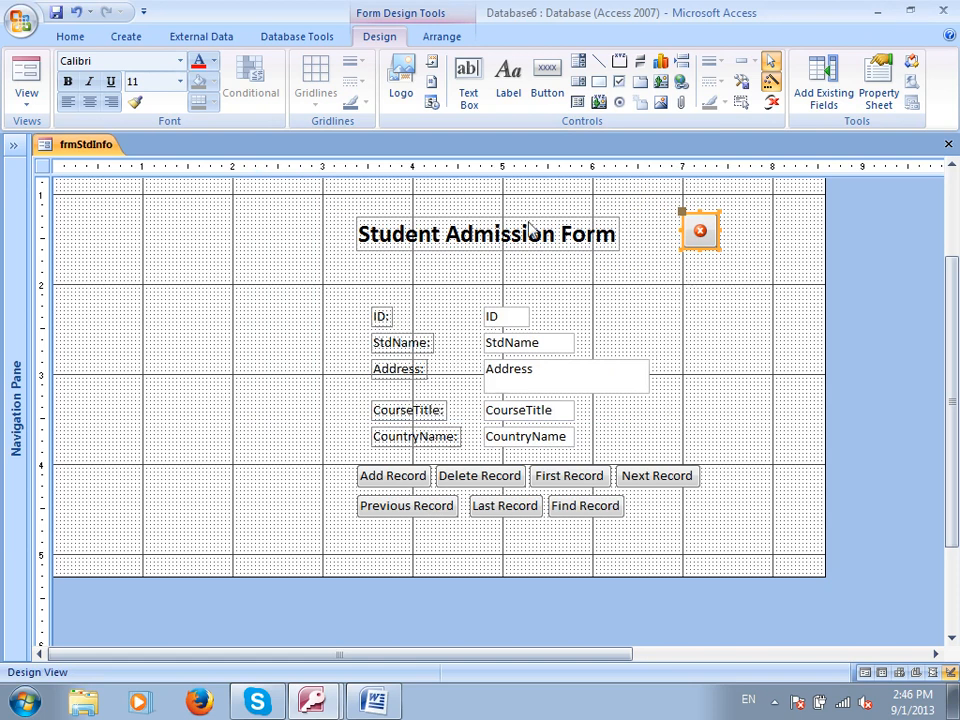
- Draw a second command button below the quit button and assign it the Close Form action from Form Operations
click(538, 92)
drag(683, 265, 766, 298)
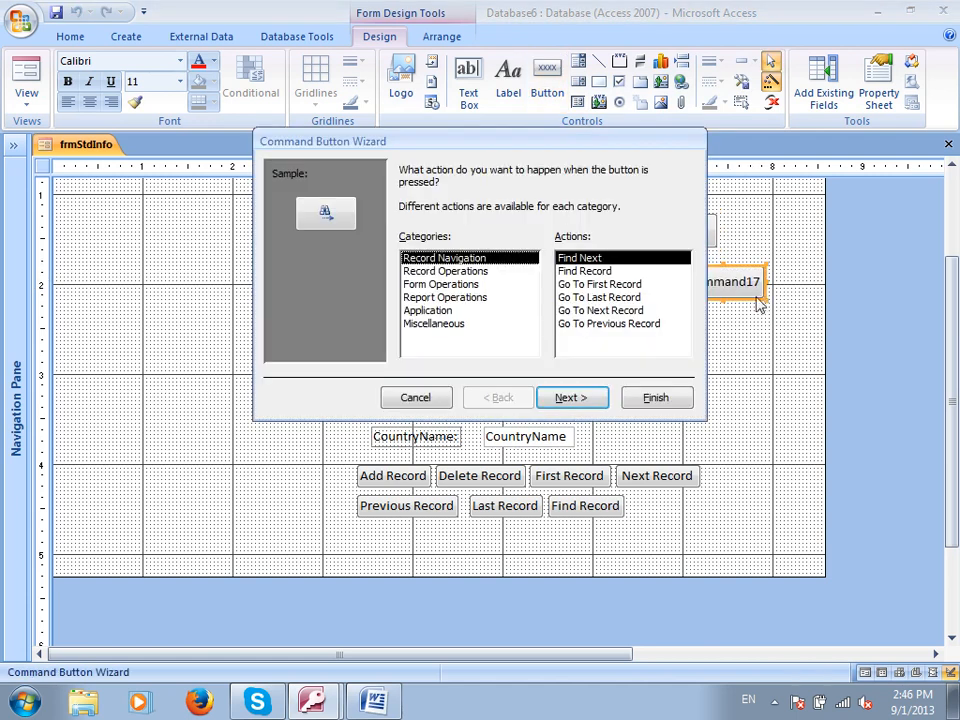
click(443, 285)
click(600, 271)
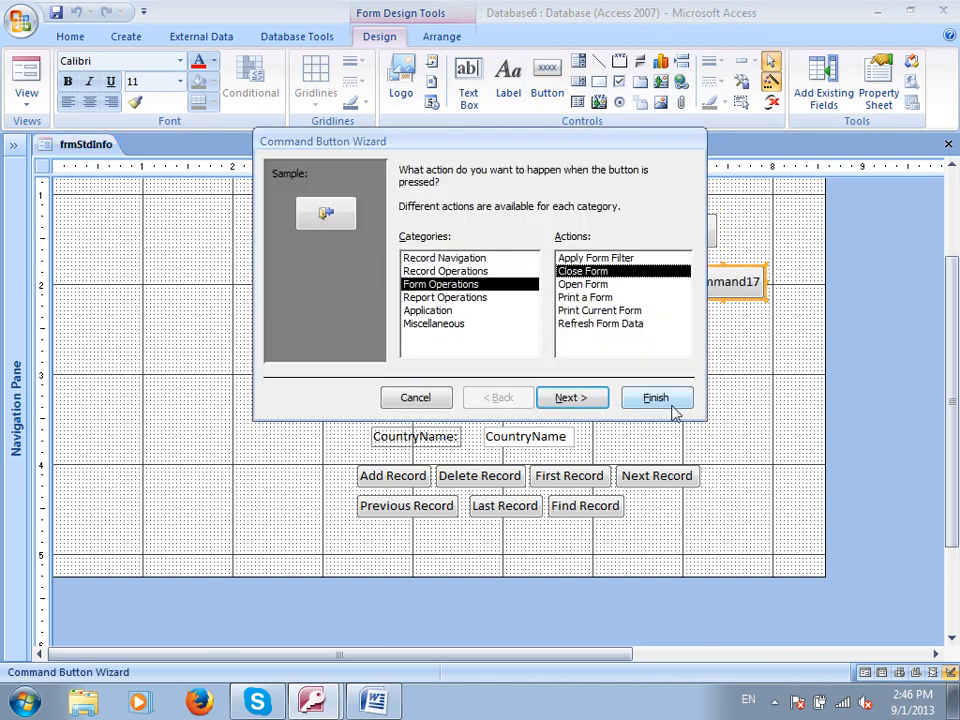
click(570, 400)
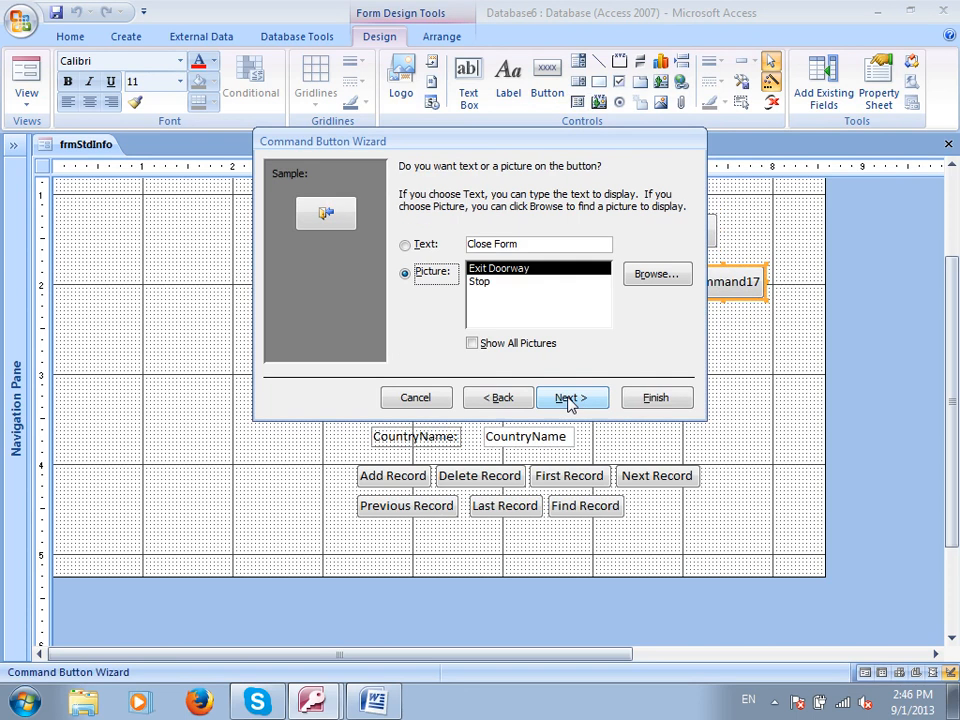
- Preview the Stop picture on the second button, choose the text Close Form instead, and finish the button
click(422, 245)
click(419, 272)
click(479, 281)
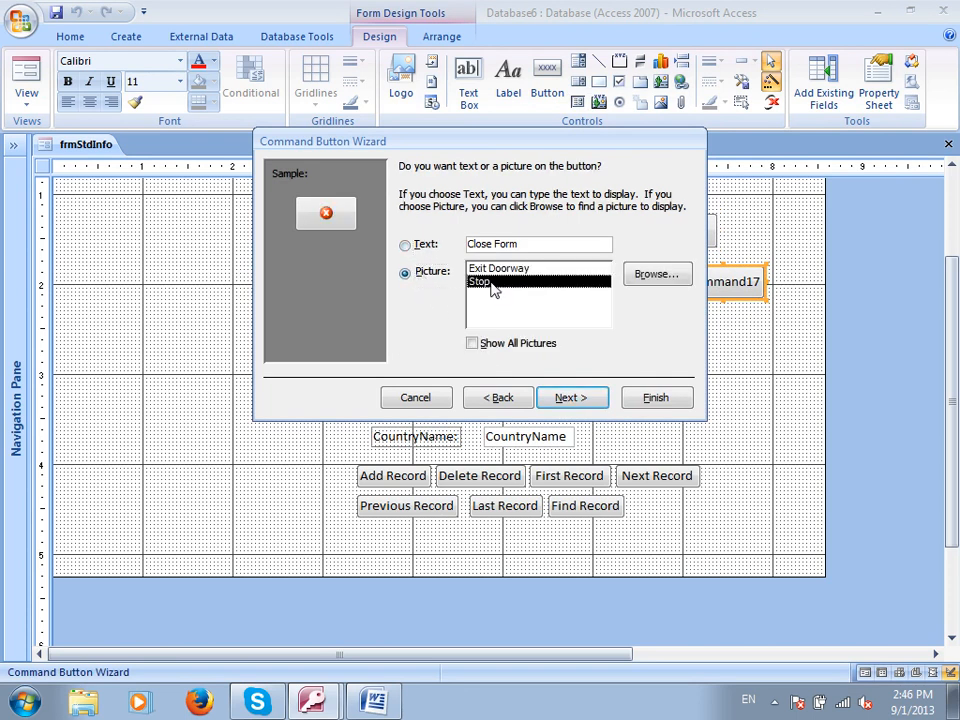
click(425, 245)
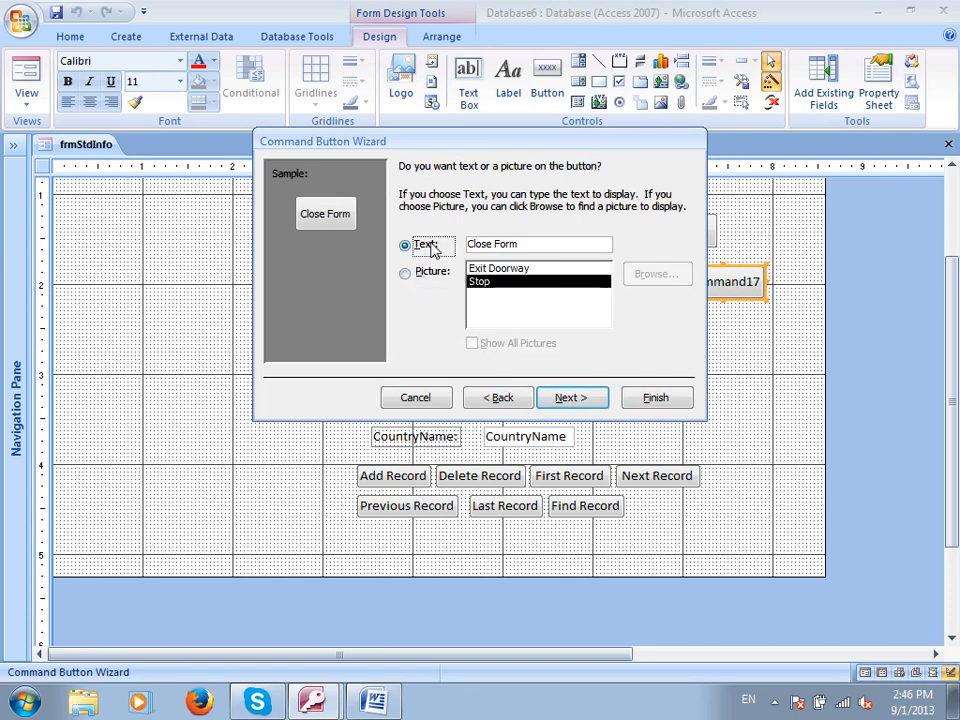
click(572, 398)
click(656, 400)
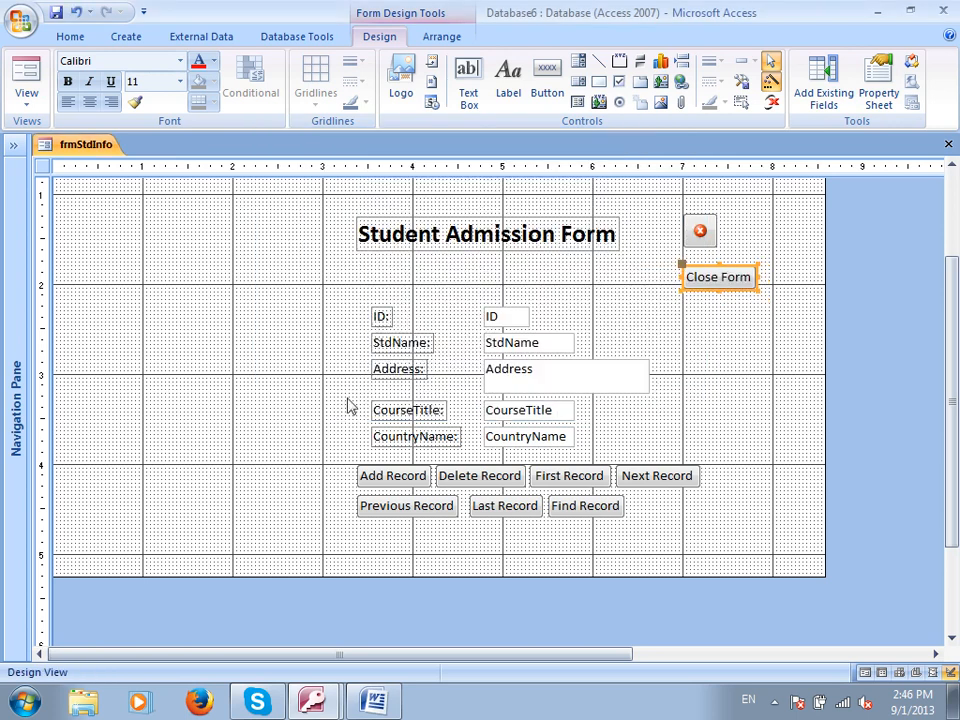
- Test the Close Form button in Form View, then reopen frmStdInfo and test the quit button
click(25, 72)
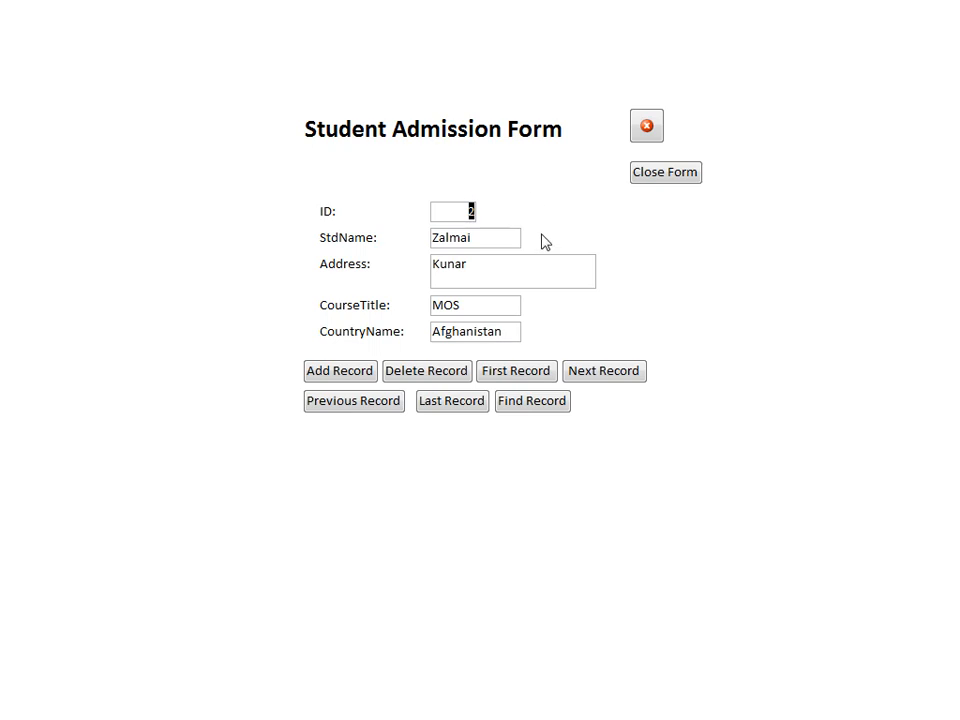
click(676, 176)
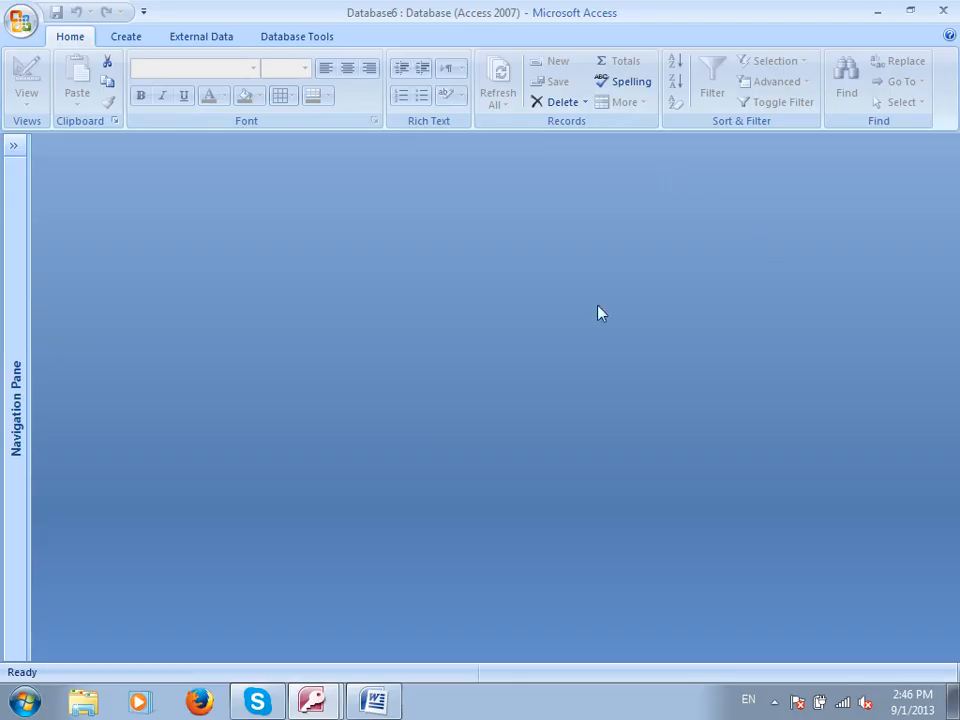
click(14, 145)
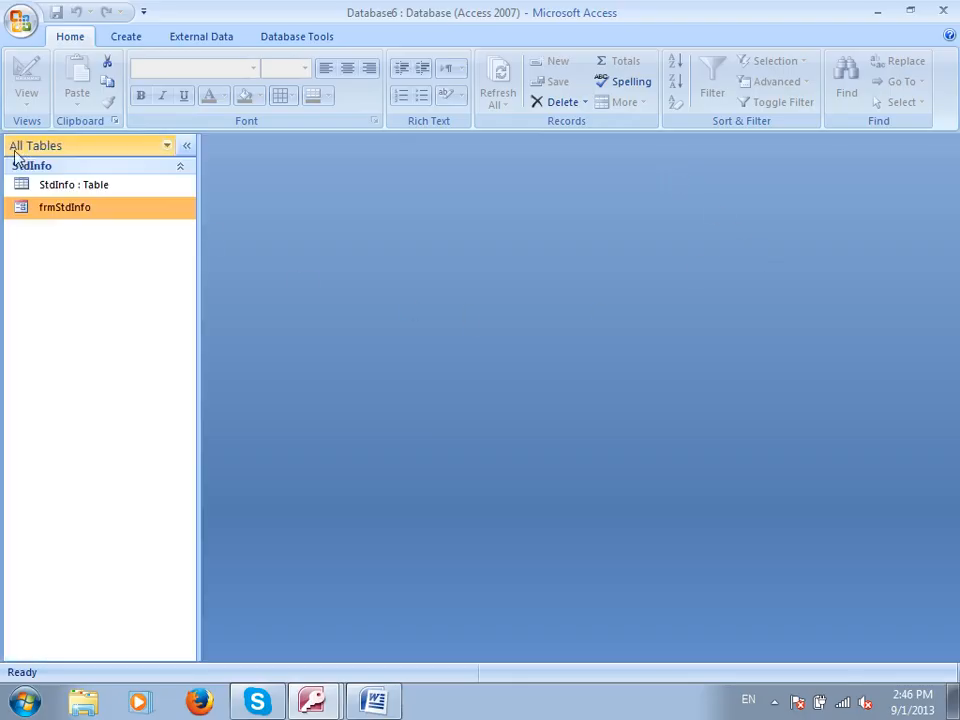
double_click(54, 212)
click(648, 127)
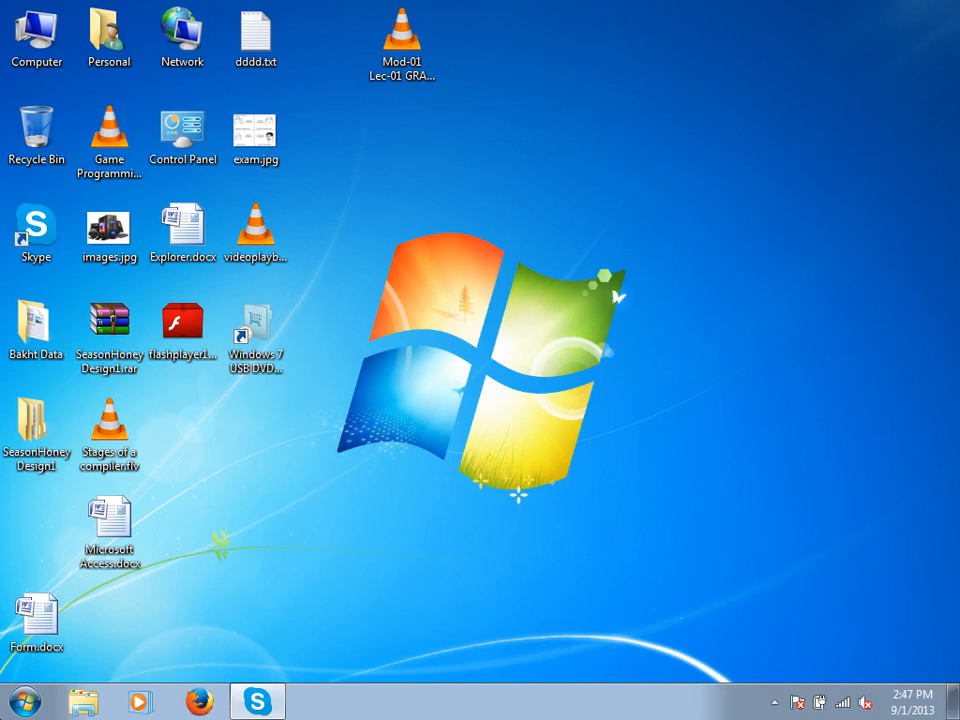
- Relaunch Microsoft Access from the Windows Run dialog with the command msaccess
click(25, 702)
click(319, 619)
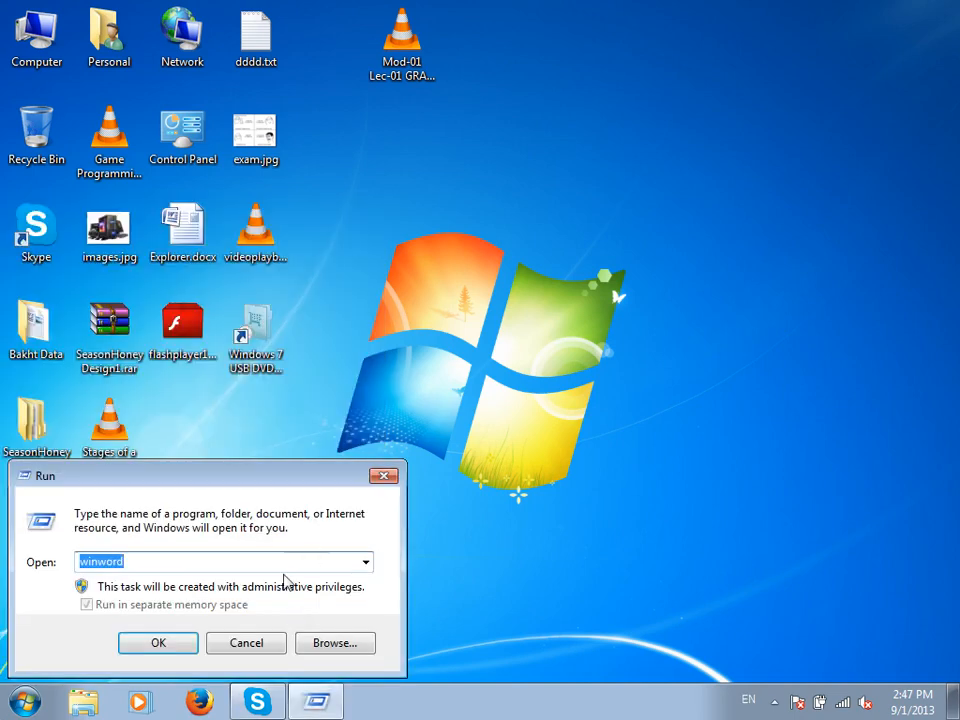
text(ms)
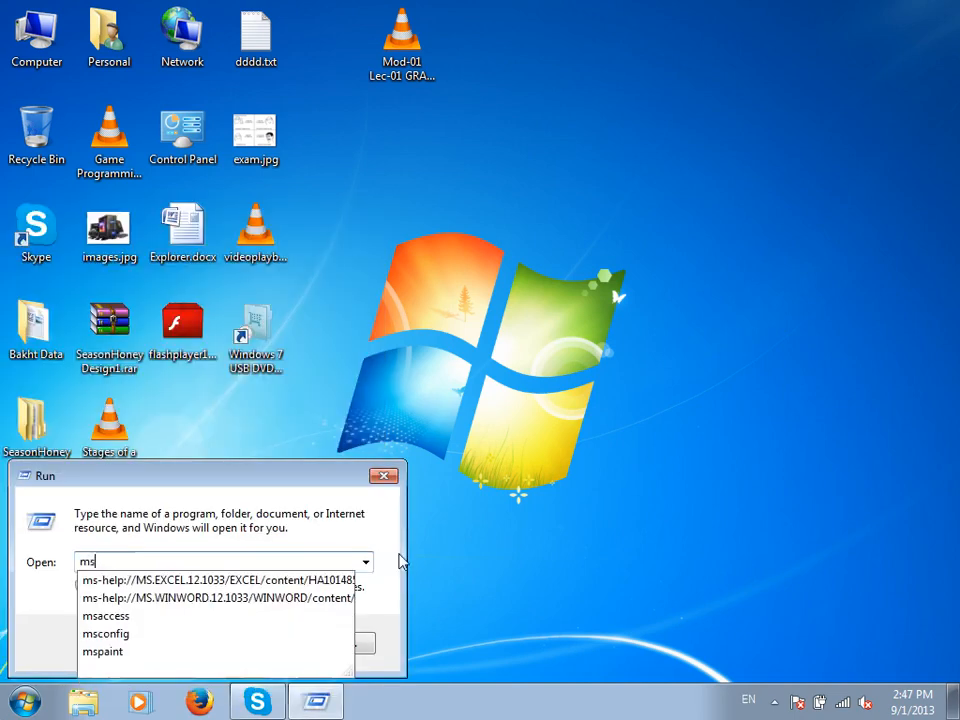
text(access)
key(Return)
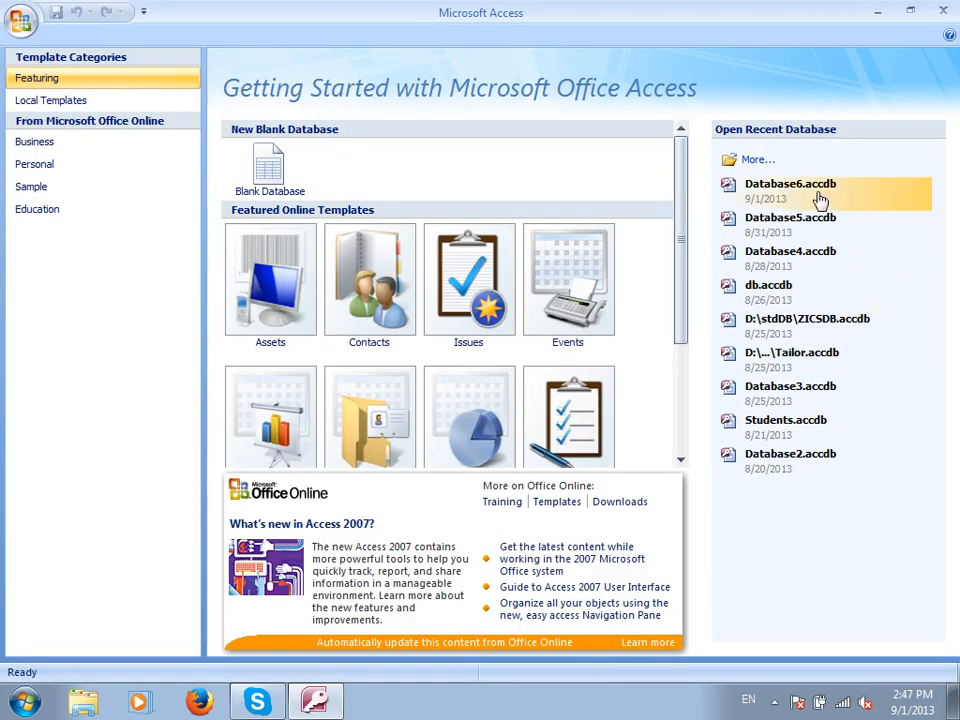
- Open the recent database Database6.accdb and enable its blocked content
click(826, 201)
click(419, 155)
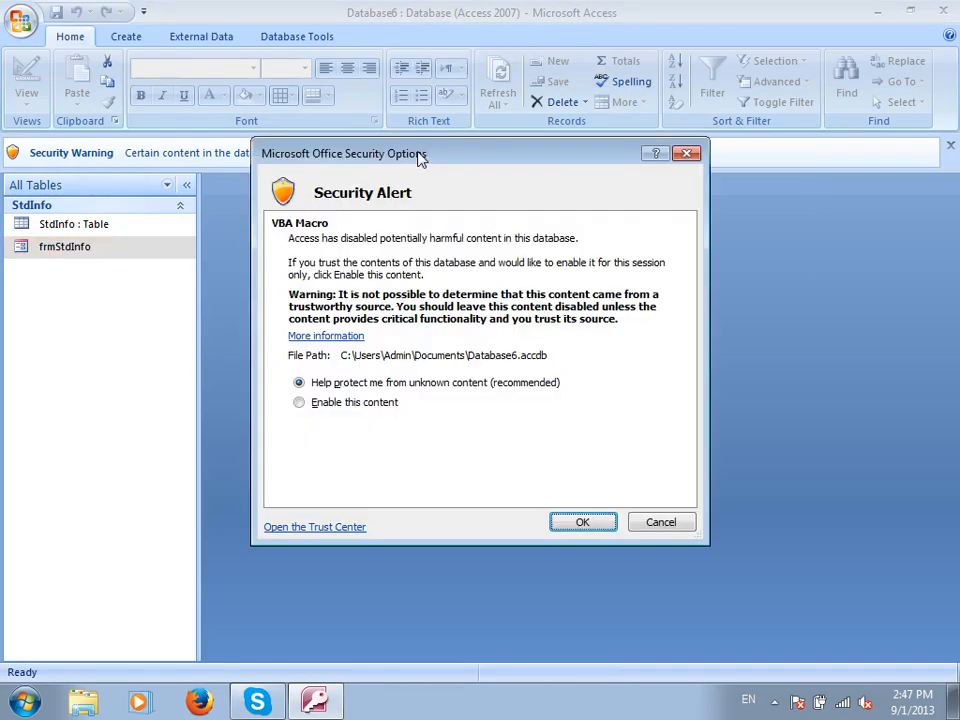
click(383, 404)
click(582, 525)
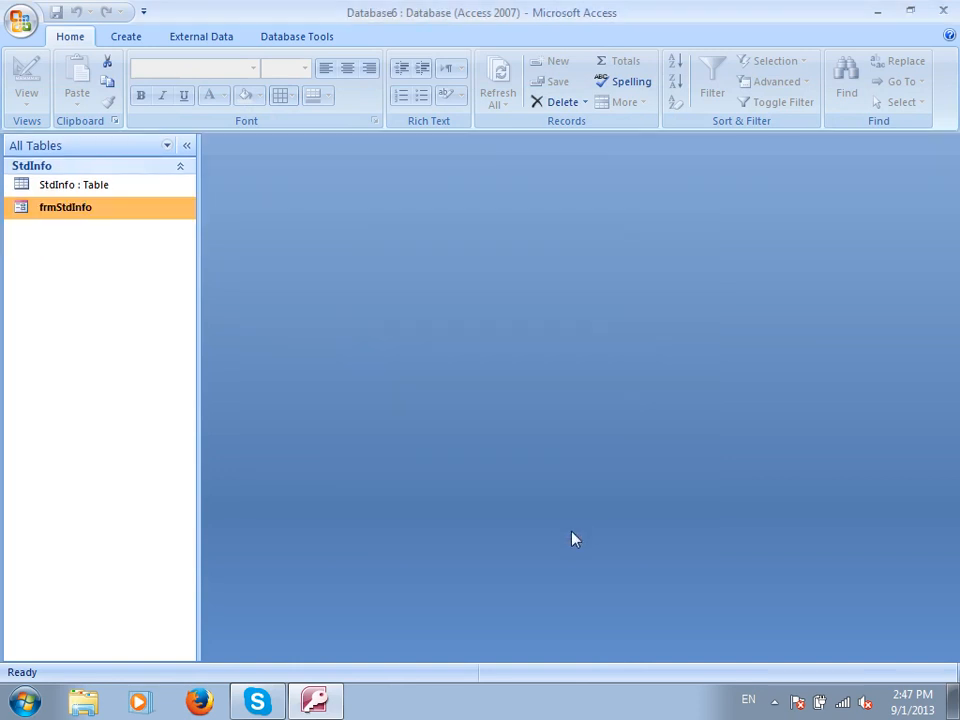
- Open frmStdInfo in Design View and collapse the list of database objects
click(170, 267)
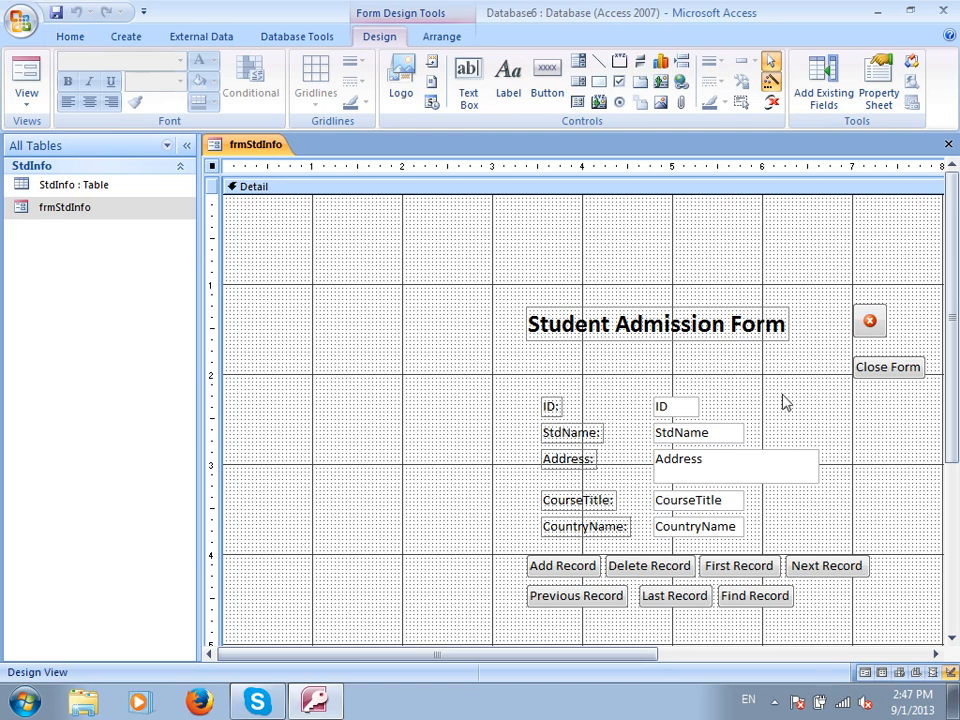
scroll(550, 385, down, 3)
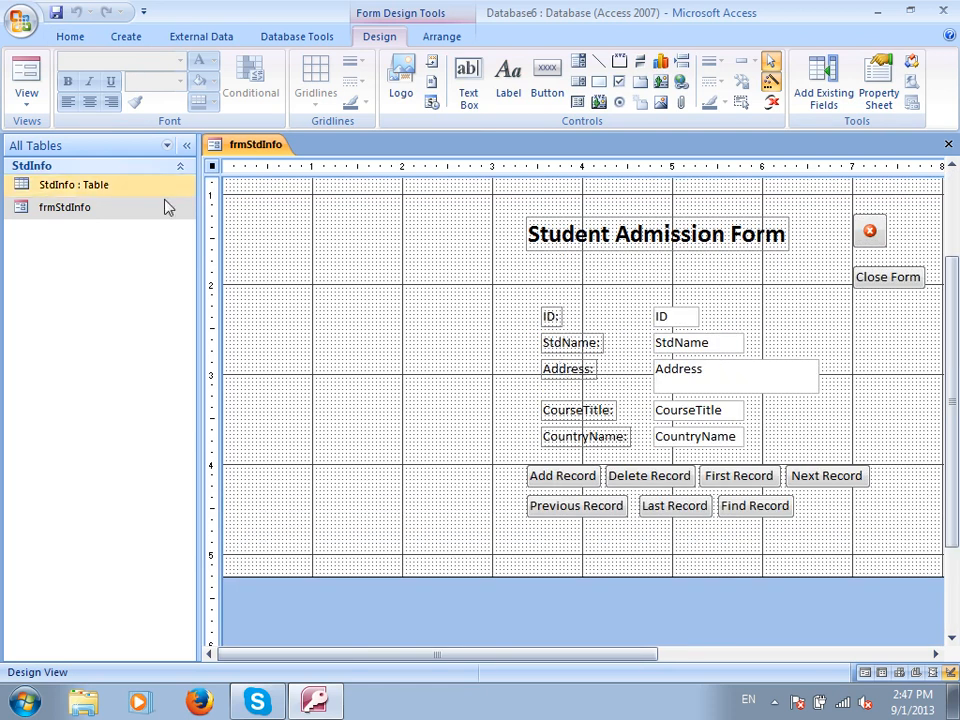
click(186, 145)
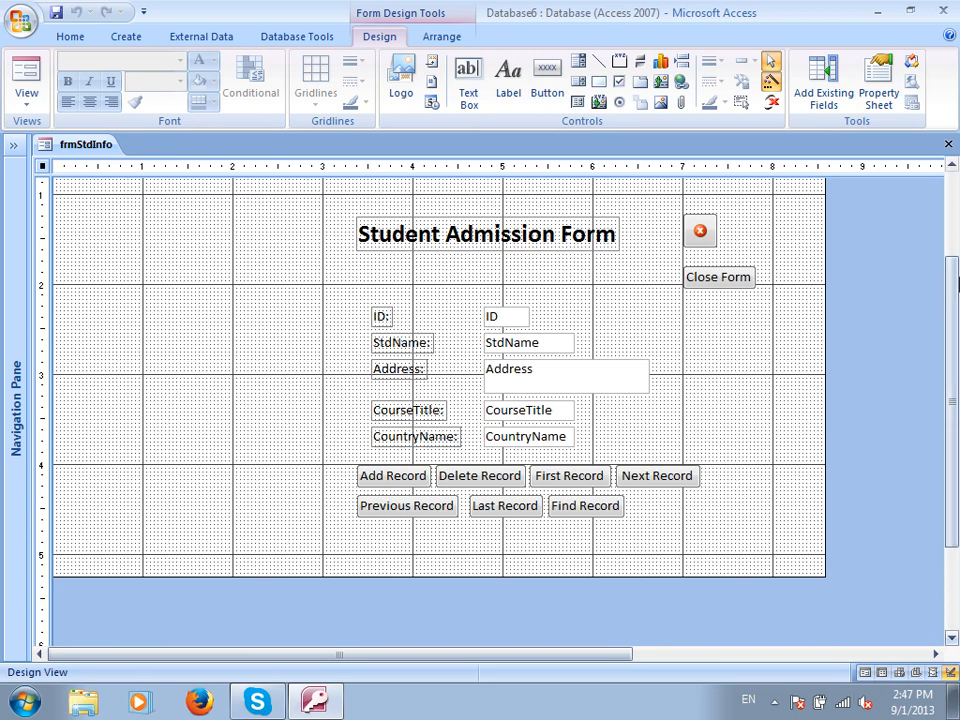
- Launch Microsoft Word from the Windows Run dialog with the command winword
click(3, 708)
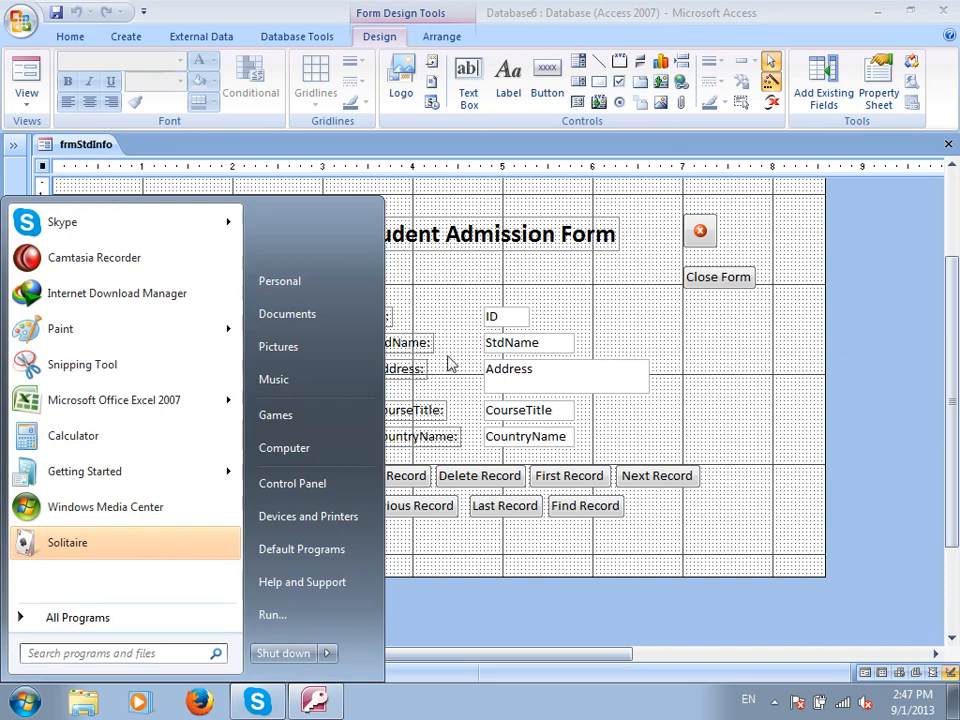
click(290, 614)
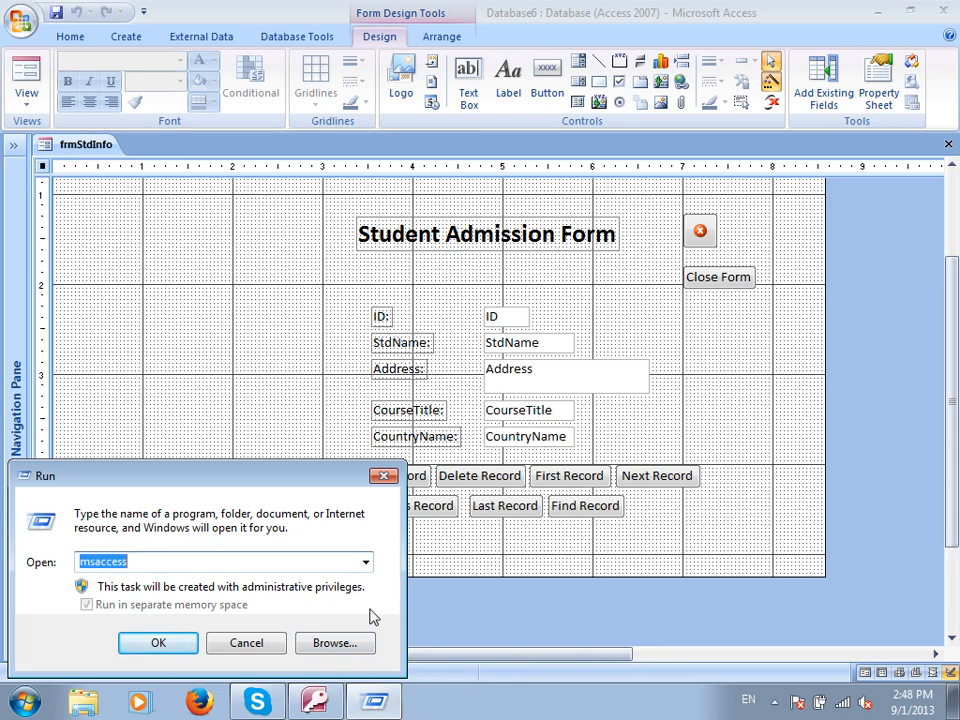
text(winword)
key(Return)
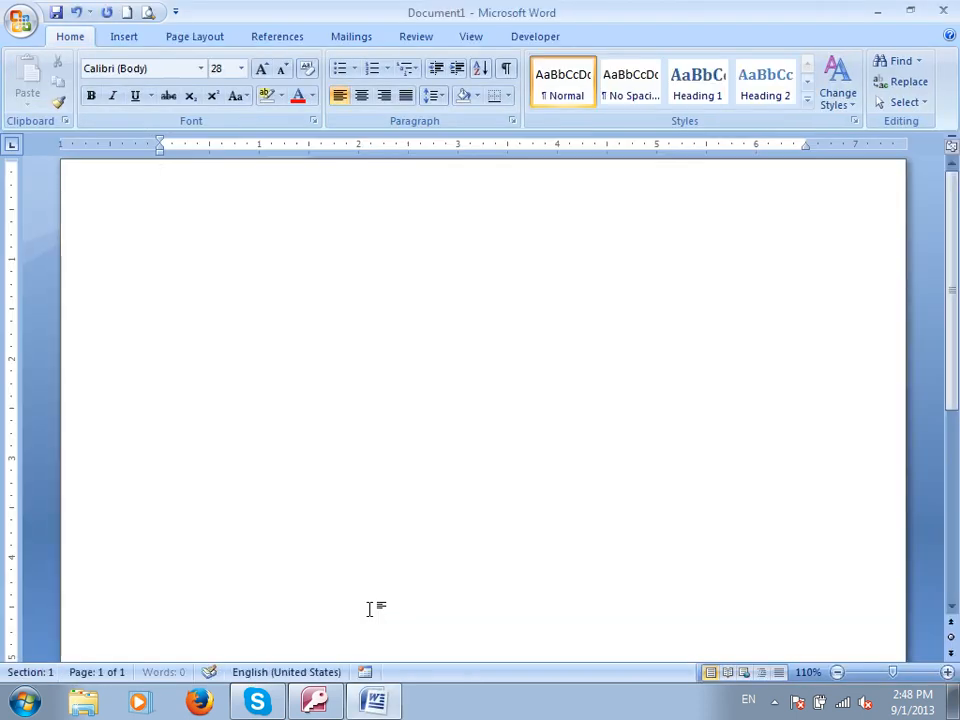
- Write the lines "Grammar (Language)" and "Computer Language (VBA, C++)" with a double horizontal line below them
text(Grammar ()
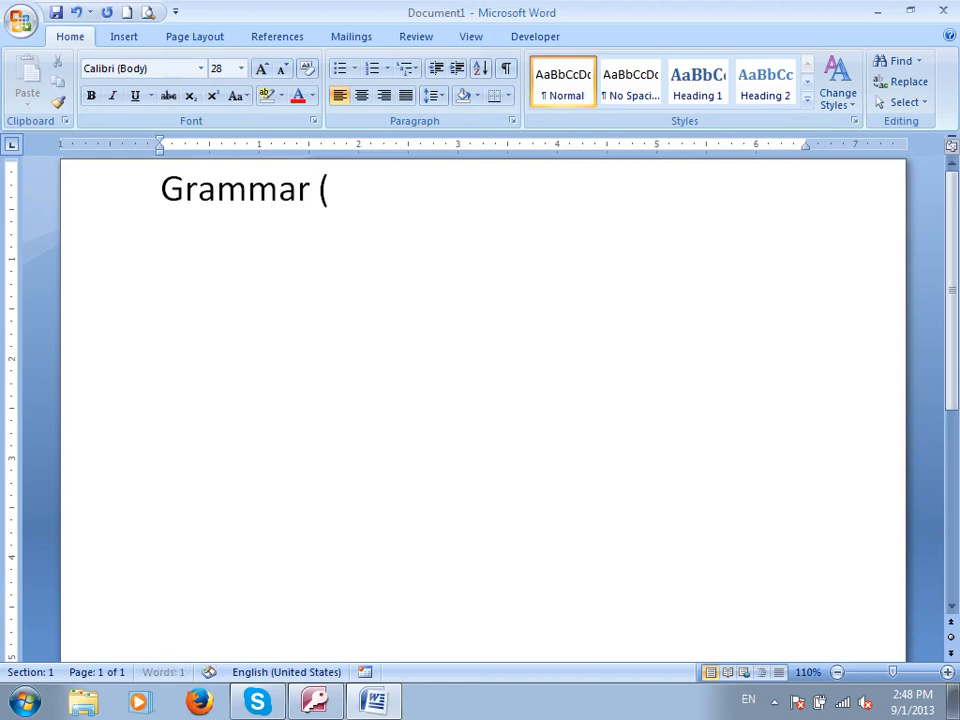
text(Language))
key(Return)
text(Computer Language (VBA, C++))
key(Return)
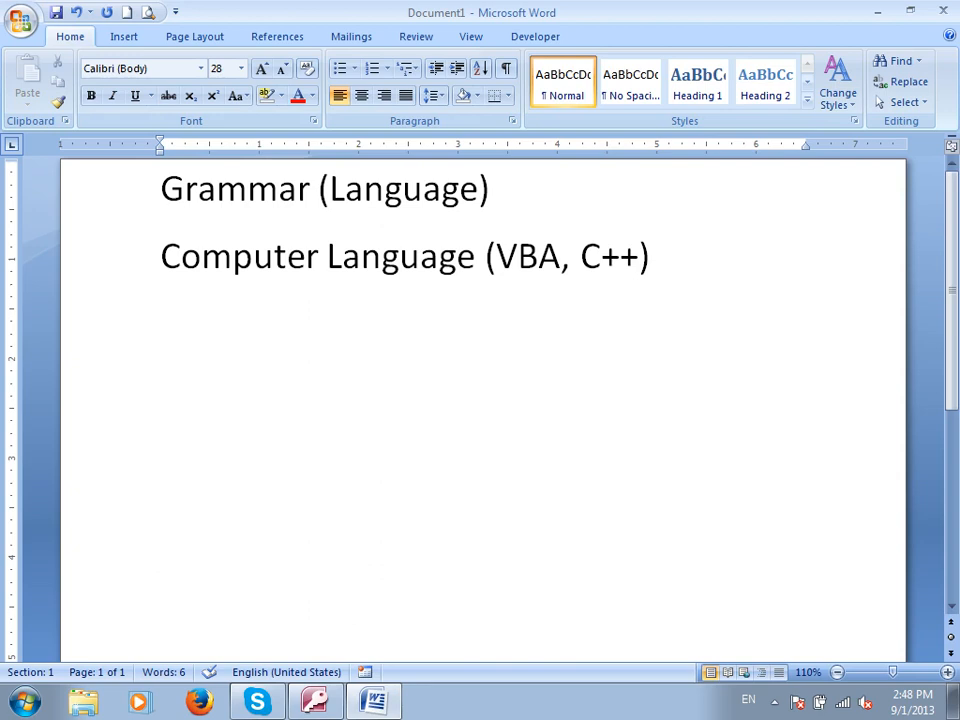
text(===)
key(Return)
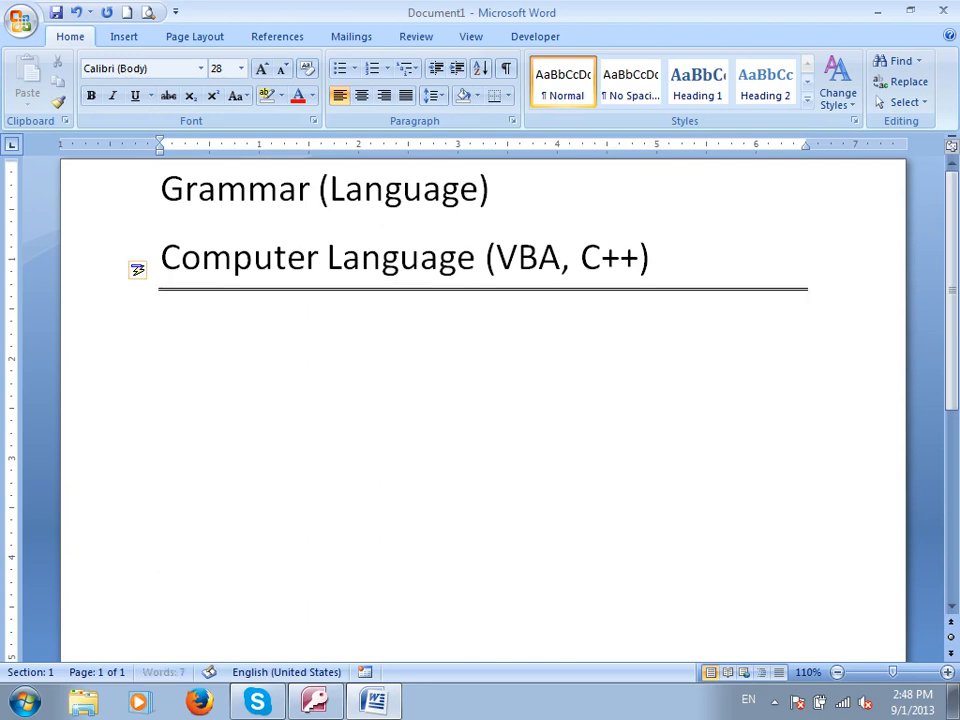
- Write the lines "A B C.....", "Words", "Sentence", "Grammar" and "Str" below the double horizontal line
text(A BC)
key(BackSpace)
text(C.....)
key(Return)
text(Words)
key(Return)
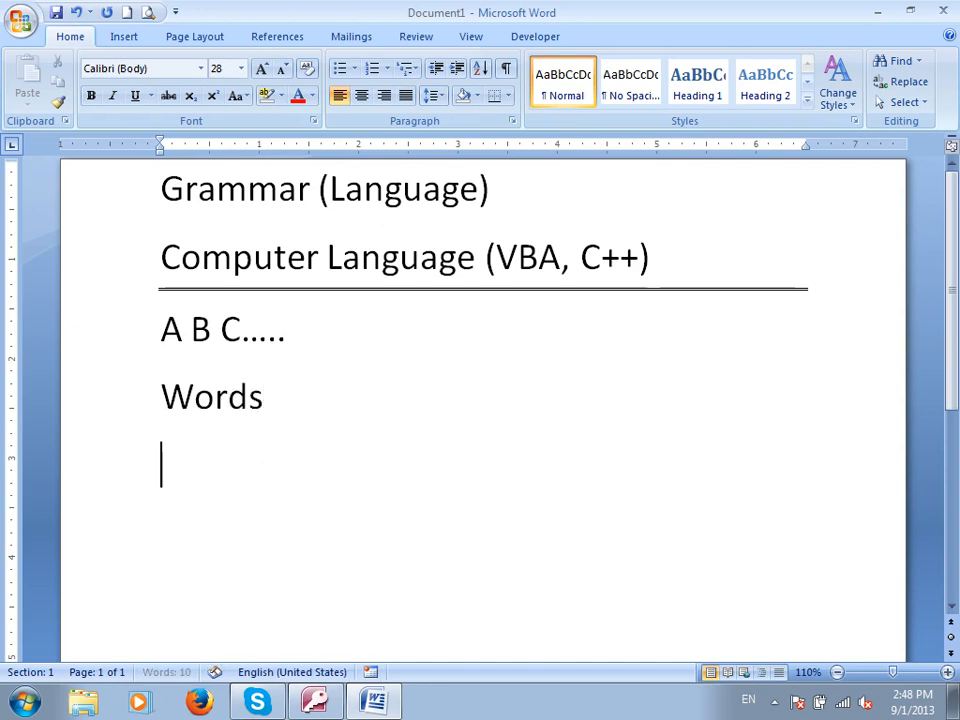
text(Sentence)
key(Return)
text(Grammar)
key(Return)
text(Sr)
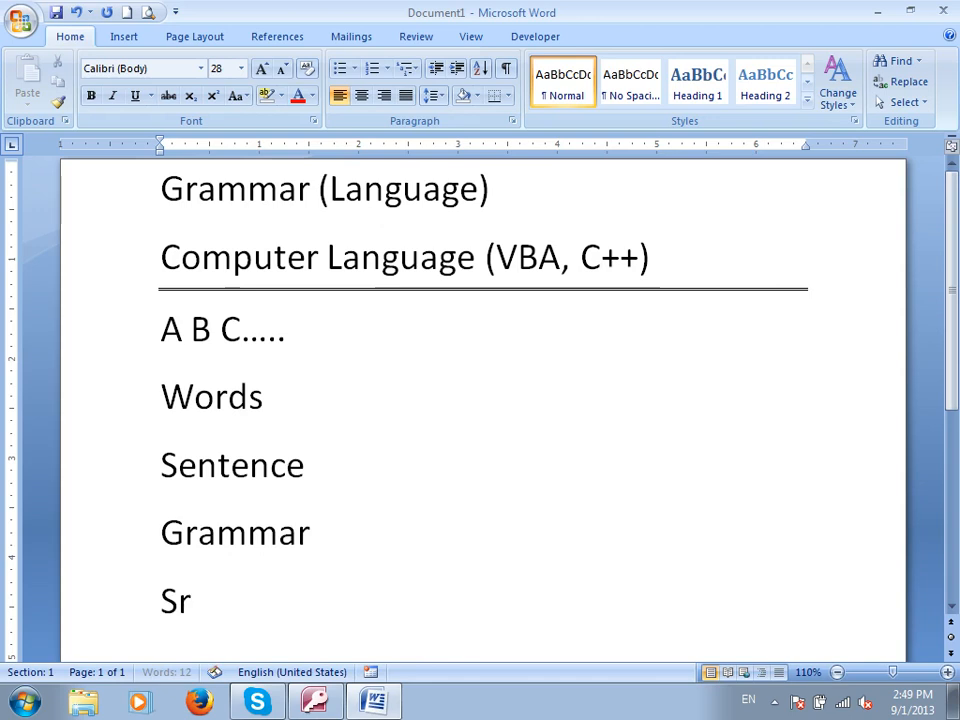
key(BackSpace)
text(tr)
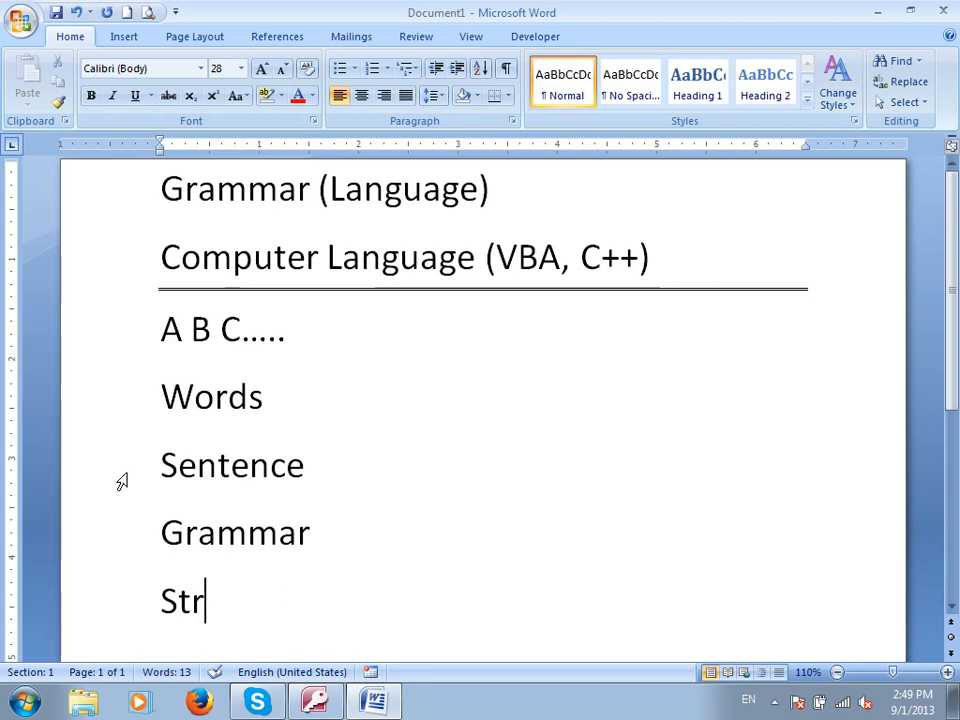
- Replace all text below the double horizontal line with "Computer Language (Identifiers , Notations and Symbols)" and start a new line
drag(259, 611, 165, 364)
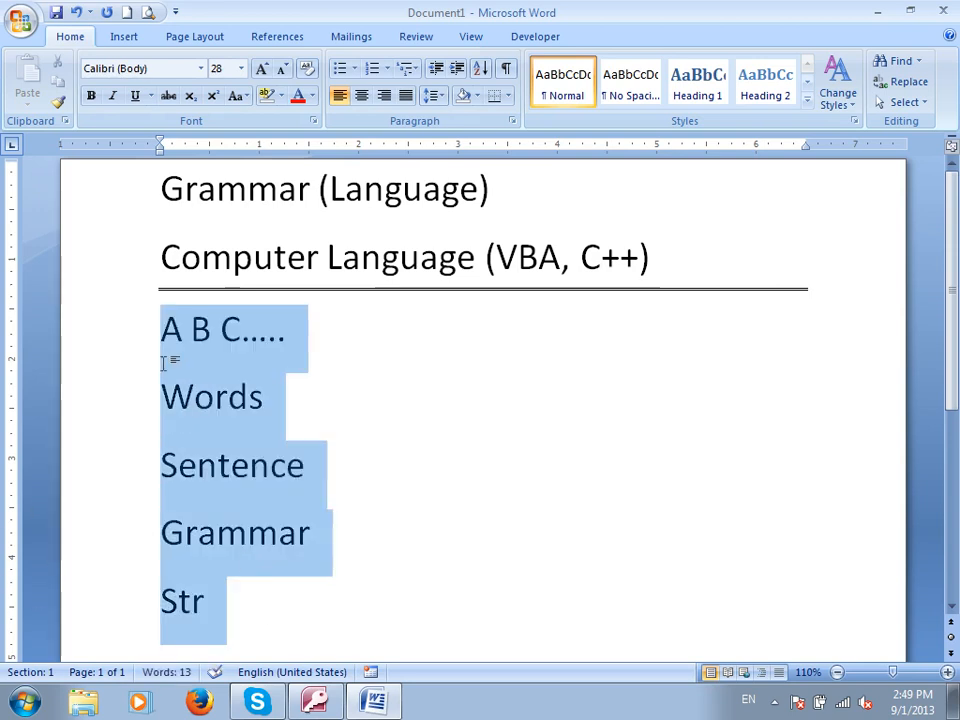
text(Computer)
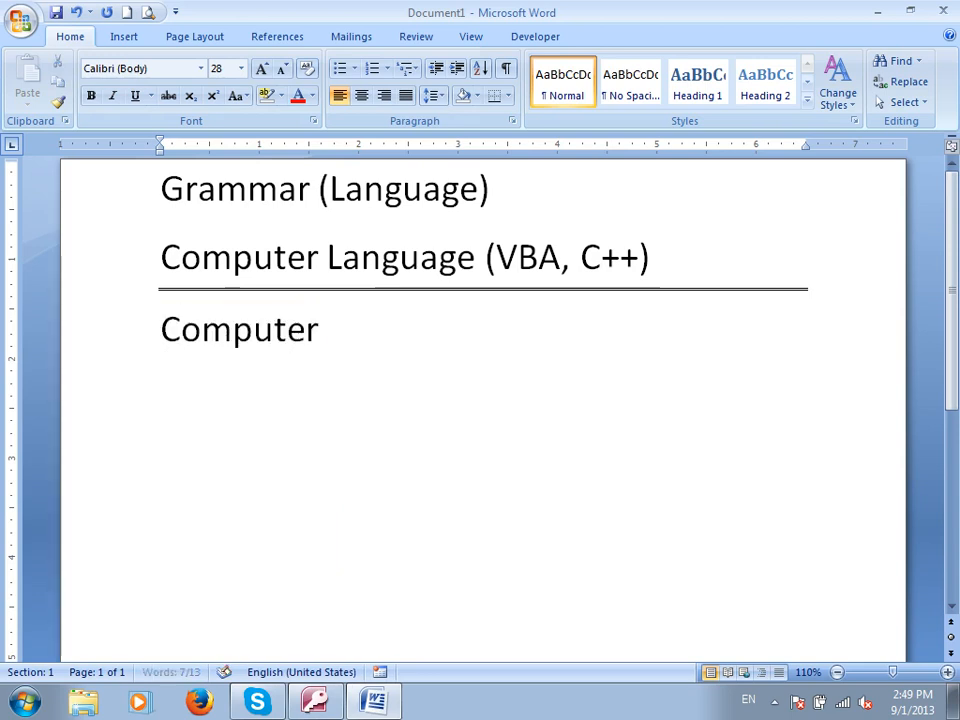
text( Language (Ide)
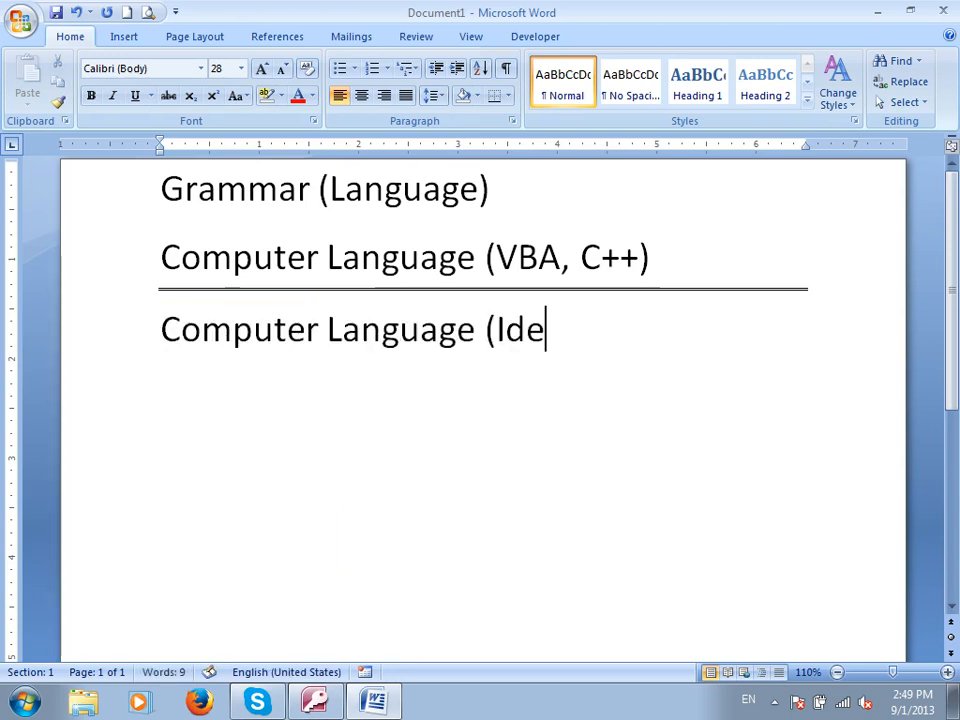
text(ntify)
key(BackSpace)
text(es)
key(BackSpace)
key(BackSpace)
text(iers))
key(Return)
key(BackSpace)
key(BackSpace)
text(, Notations and)
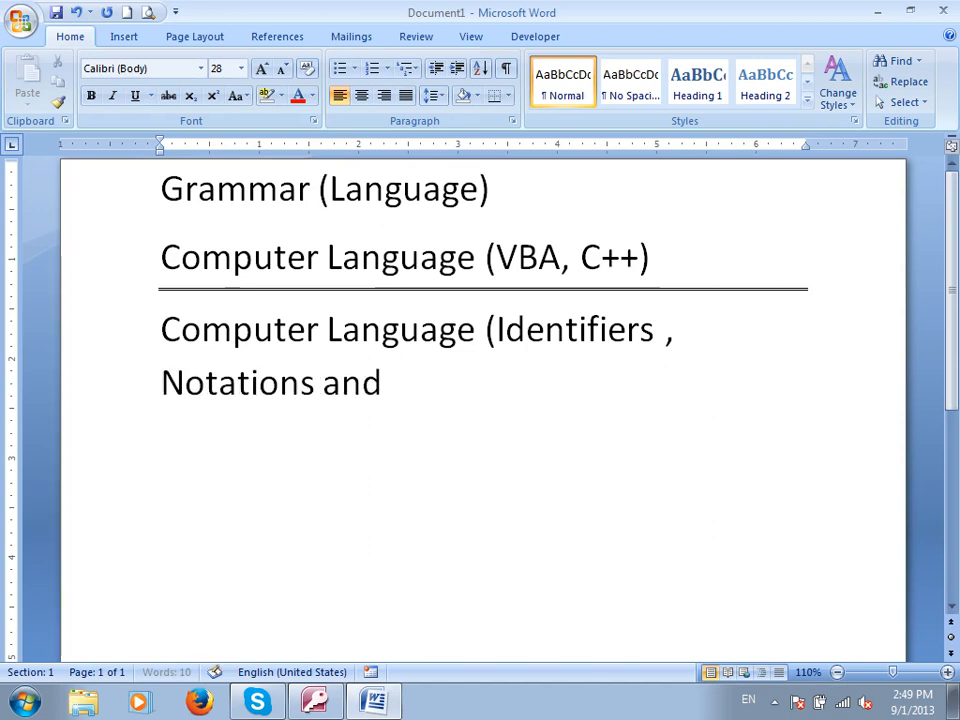
text( Symbols))
key(Return)
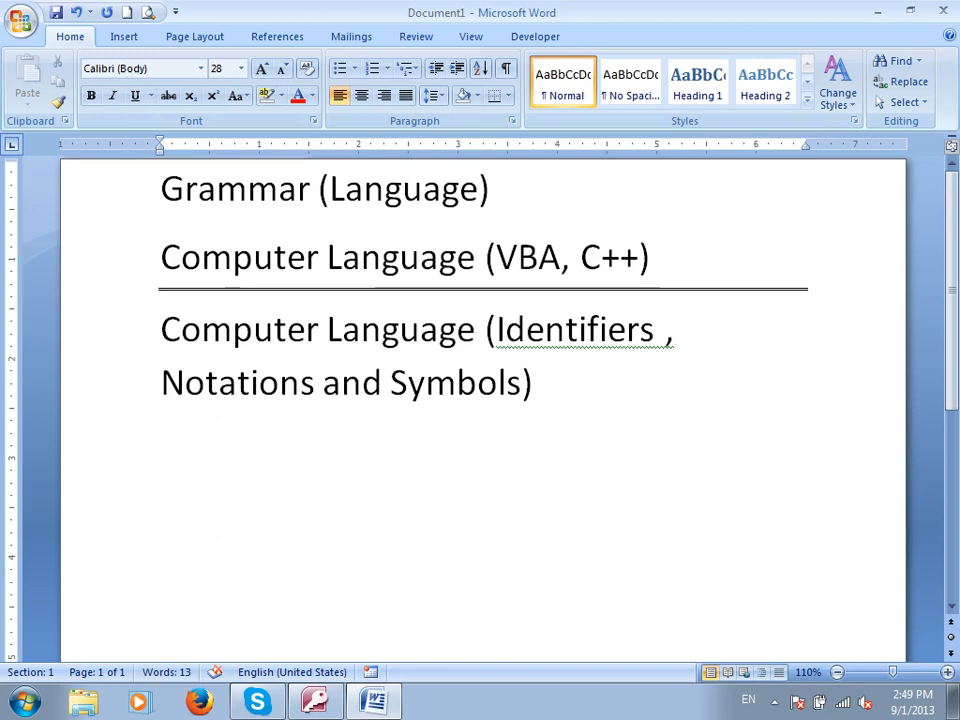
- Write the question "How to write a code in Microsoft Access?" as a new paragraph and make it bold
text(Who)
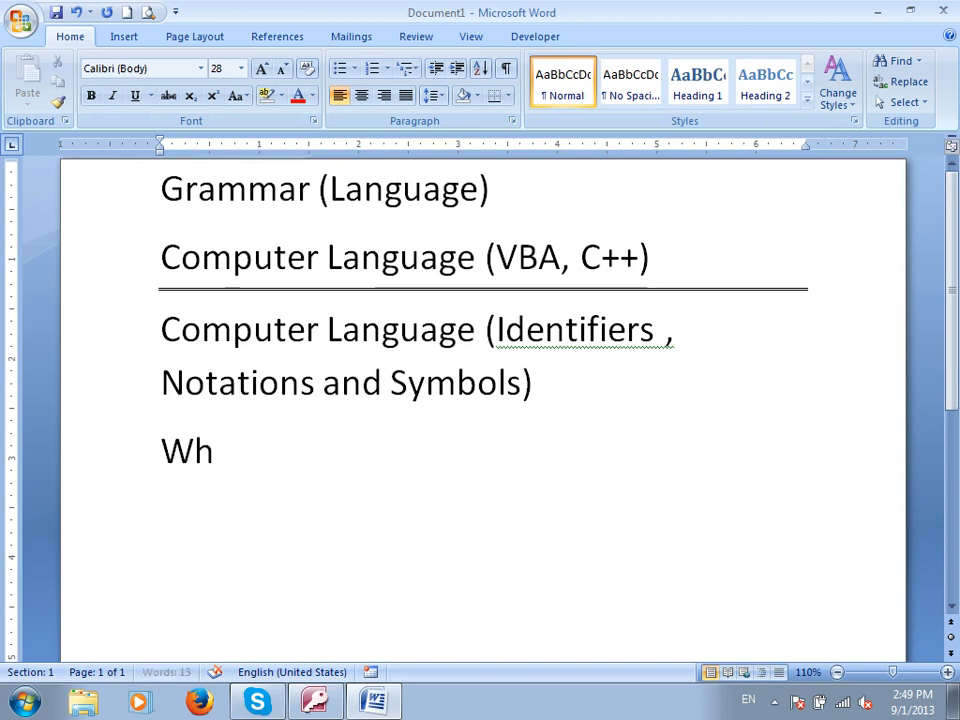
key(BackSpace)
key(BackSpace)
key(BackSpace)
text(Ho)
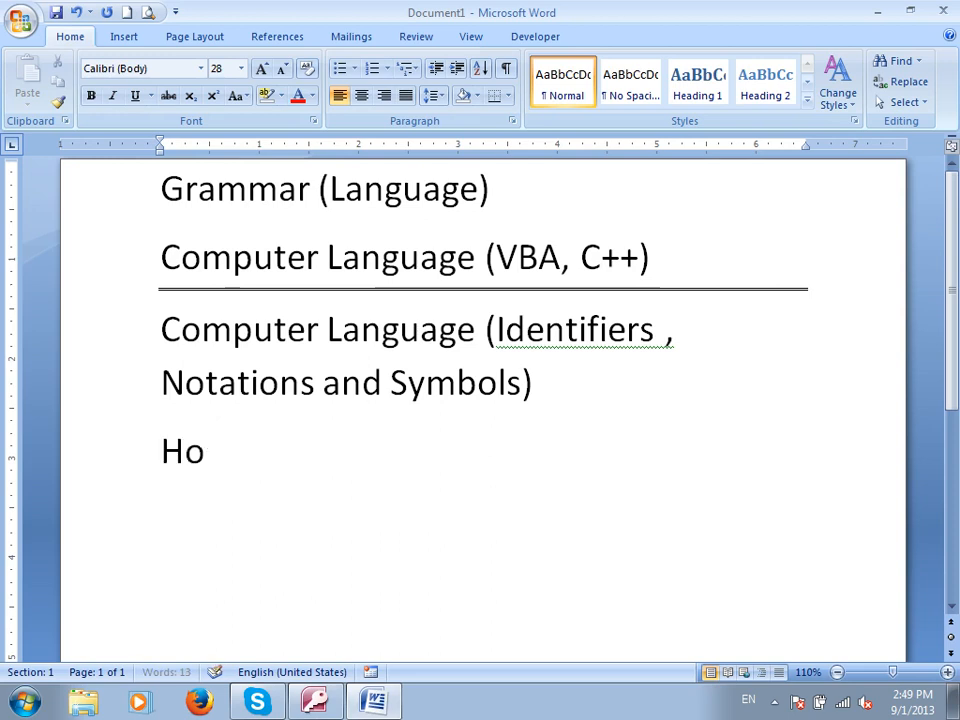
text(w to write  a)
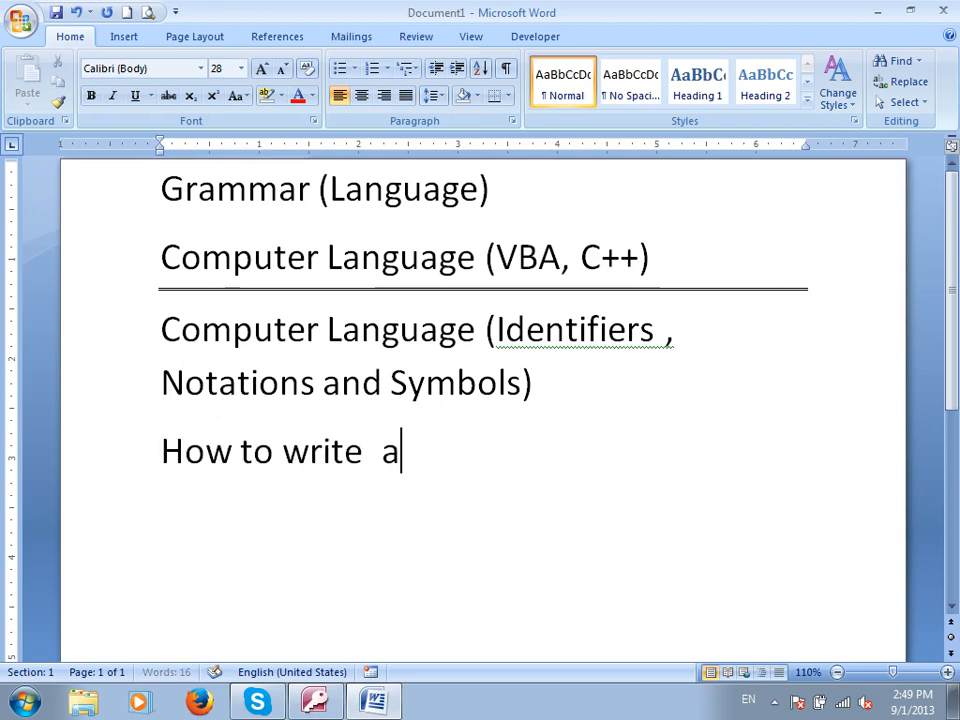
text( code in Micdro)
key(BackSpace)
key(BackSpace)
key(BackSpace)
text(rosoft Access?)
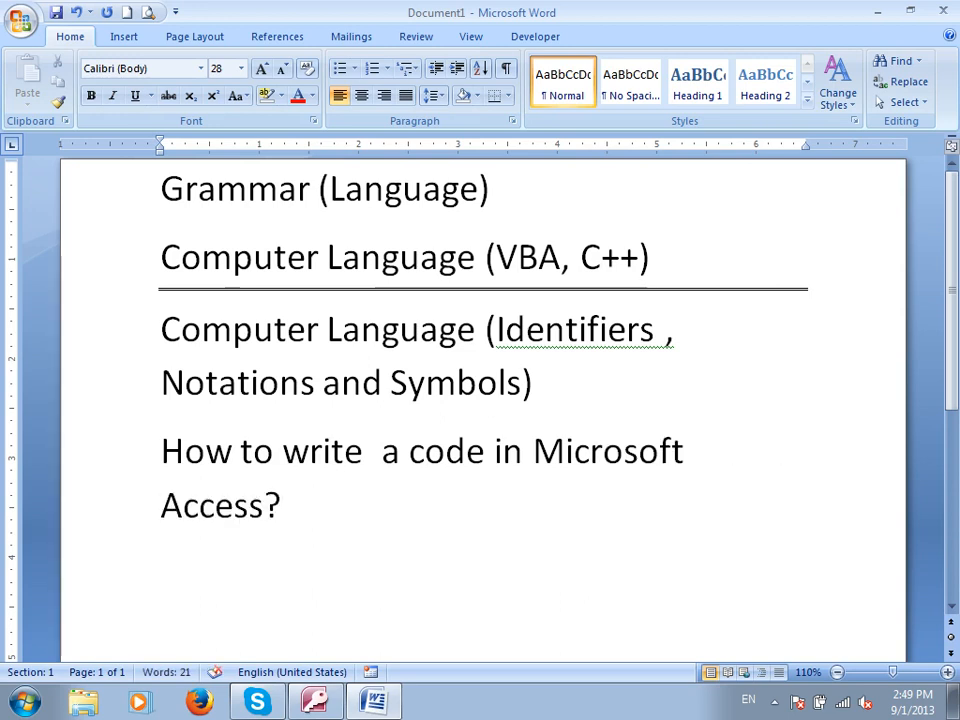
double_click(58, 430)
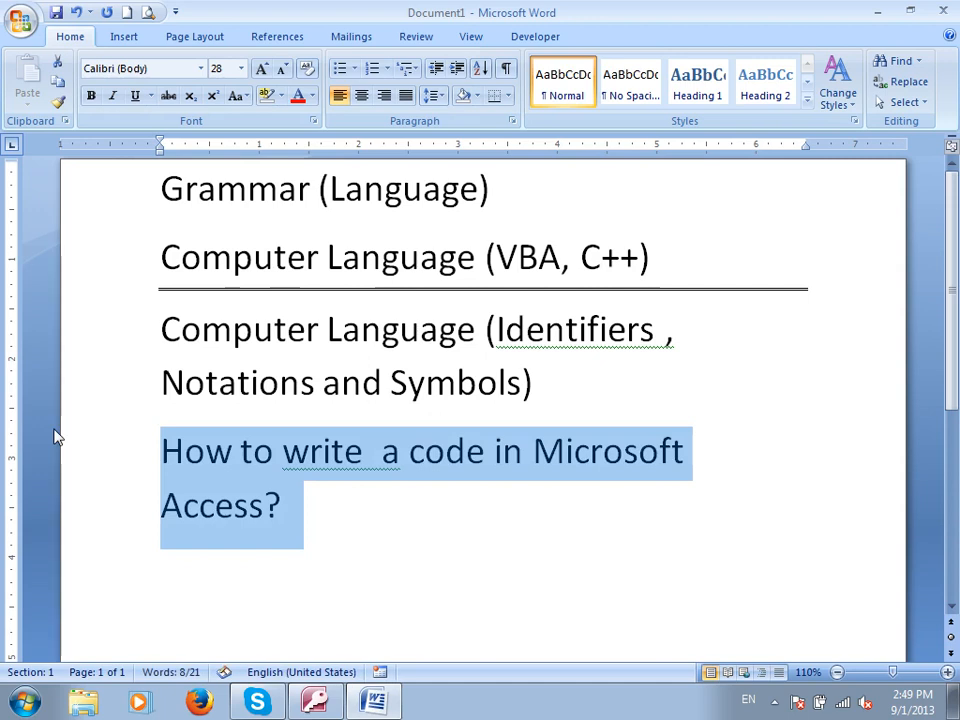
key(ctrl+b)
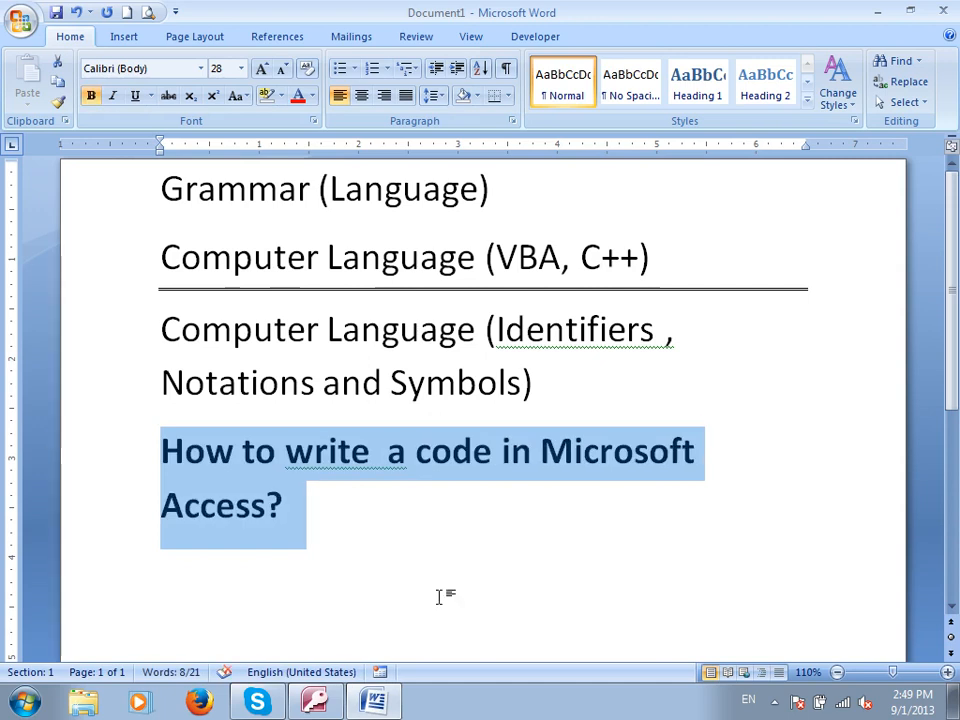
- Add a numbered list below the bold question with the items "Where", "Who" and "When"
click(467, 549)
key(Return)
scroll(525, 506, down, 1)
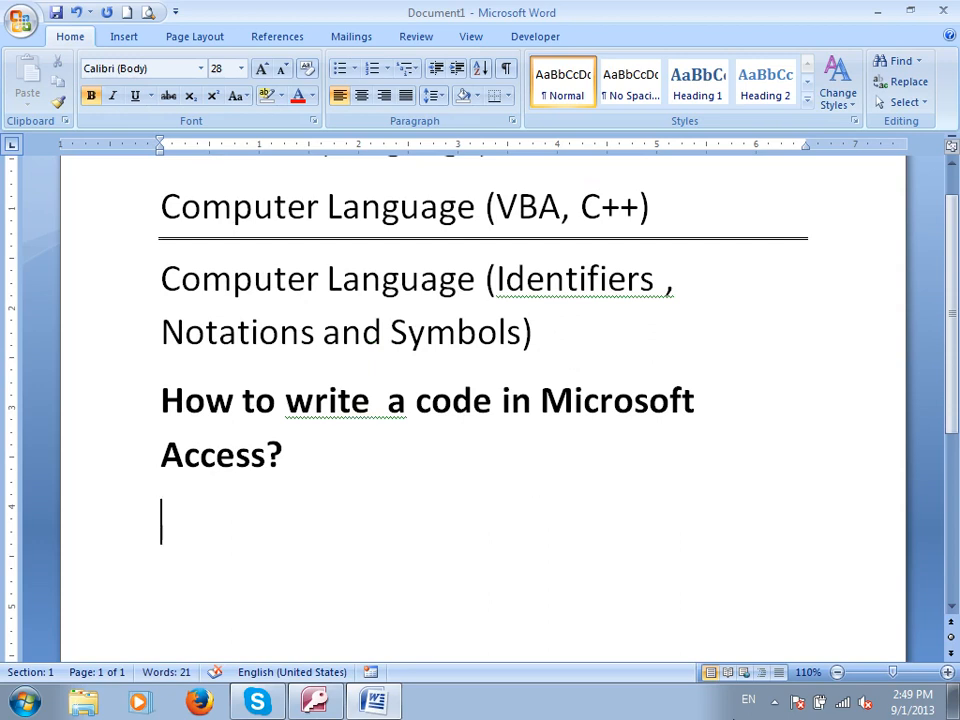
text(1. where)
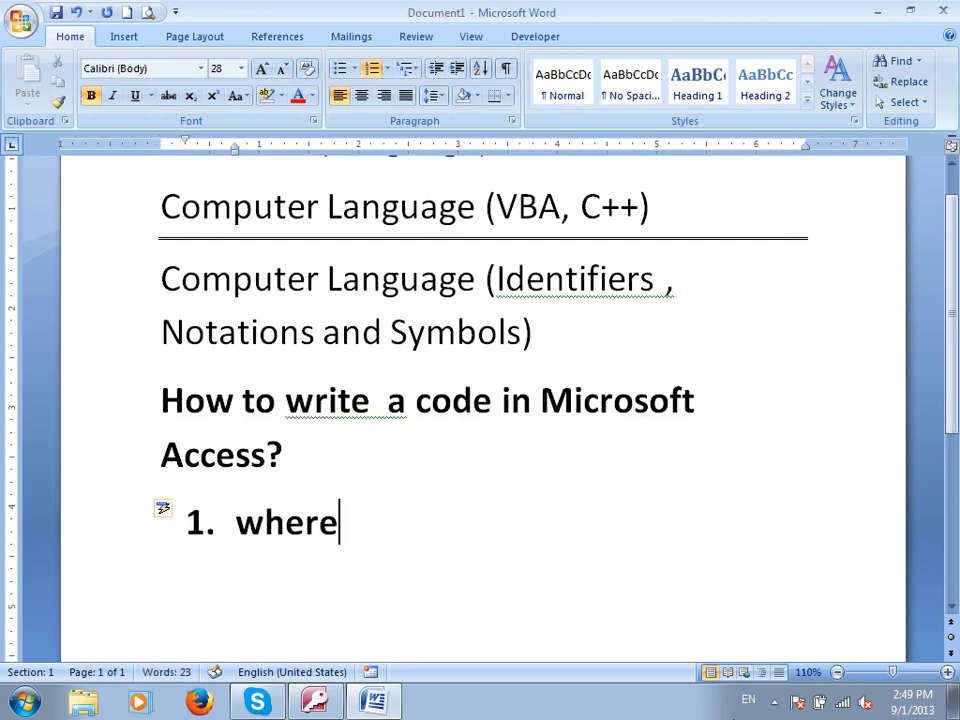
key(Return)
text(Who)
key(Return)
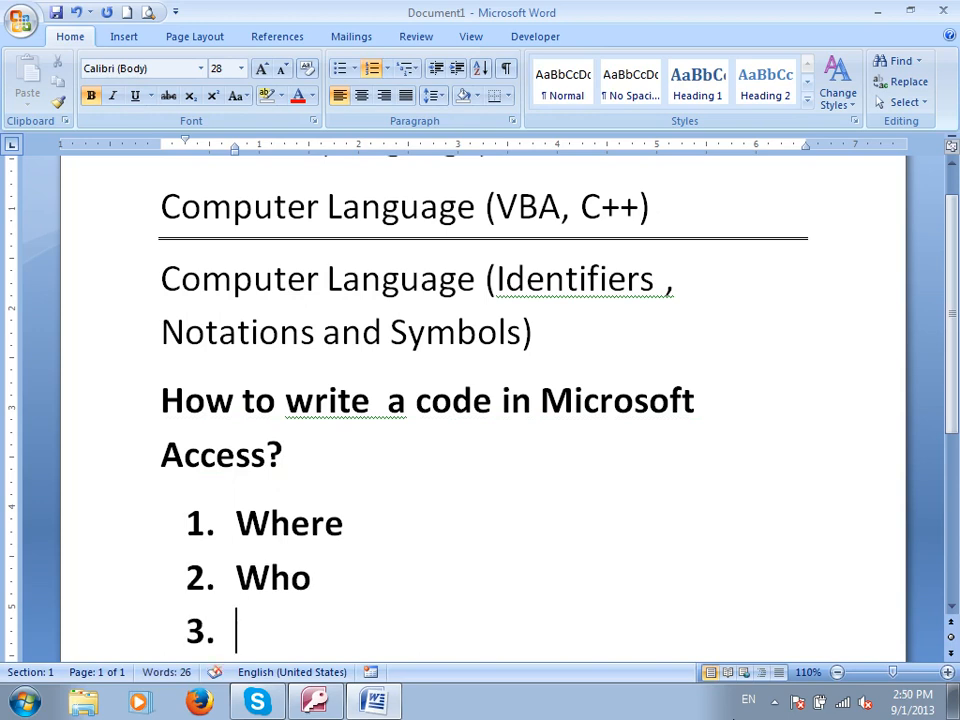
text(When)
scroll(518, 520, down, 3)
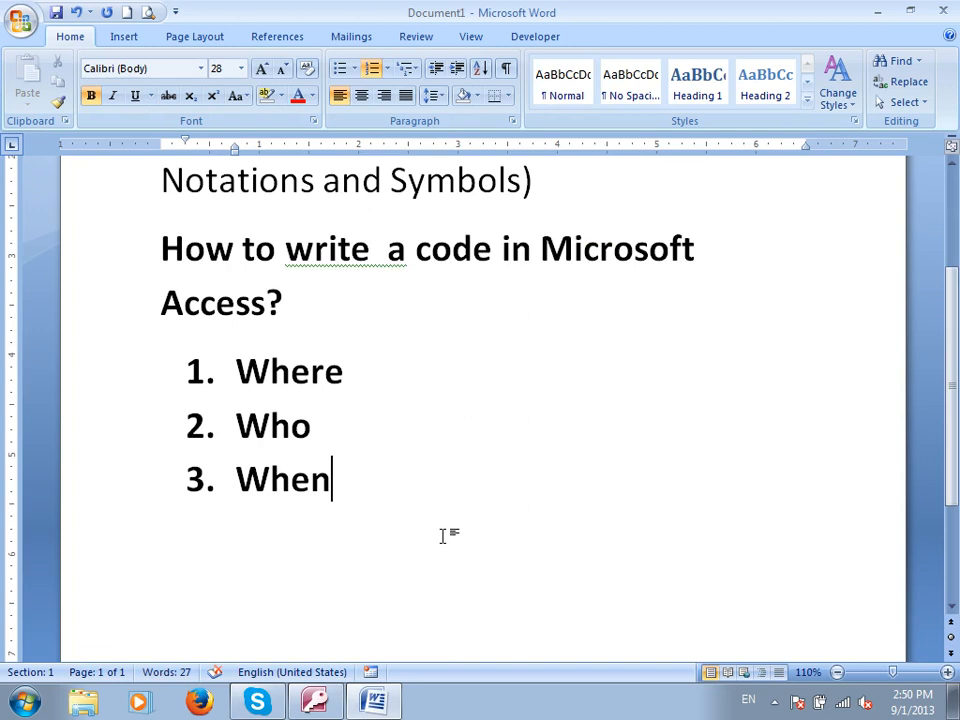
- Open the Windows Run dialog, move it beside the numbered list and enter winword as the command without running it
key(super+r)
key(Return)
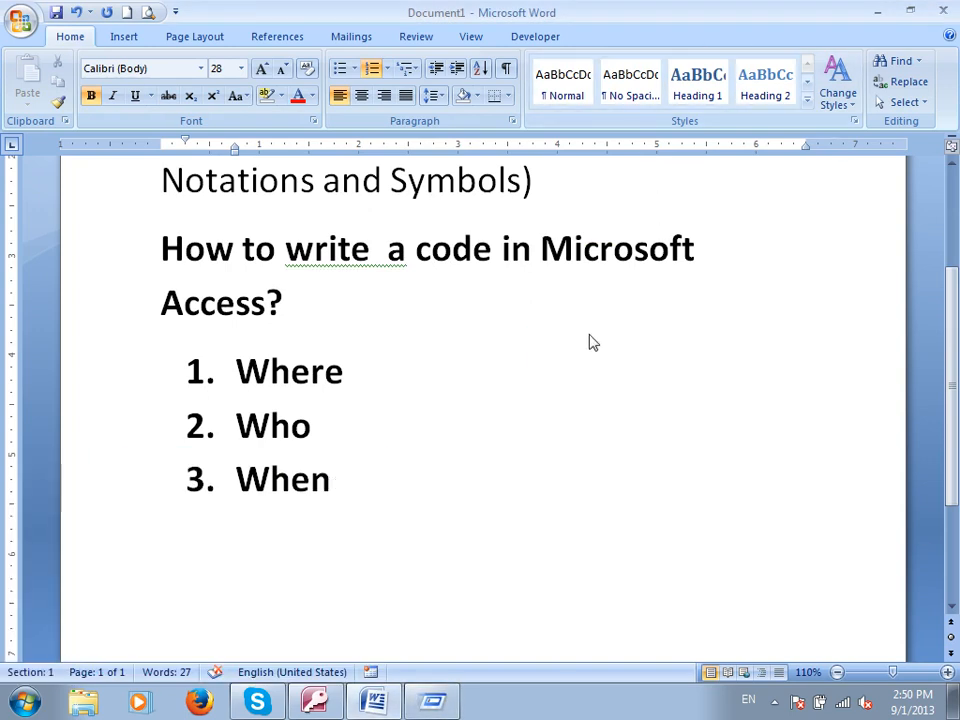
key(super+r)
drag(655, 350, 563, 105)
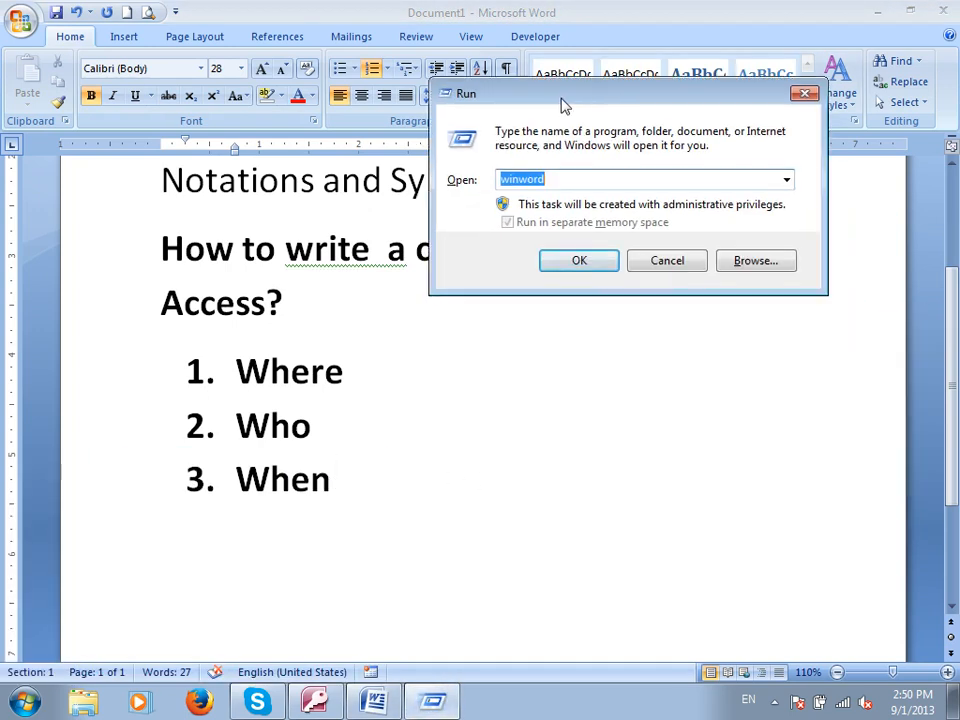
text(Winword)
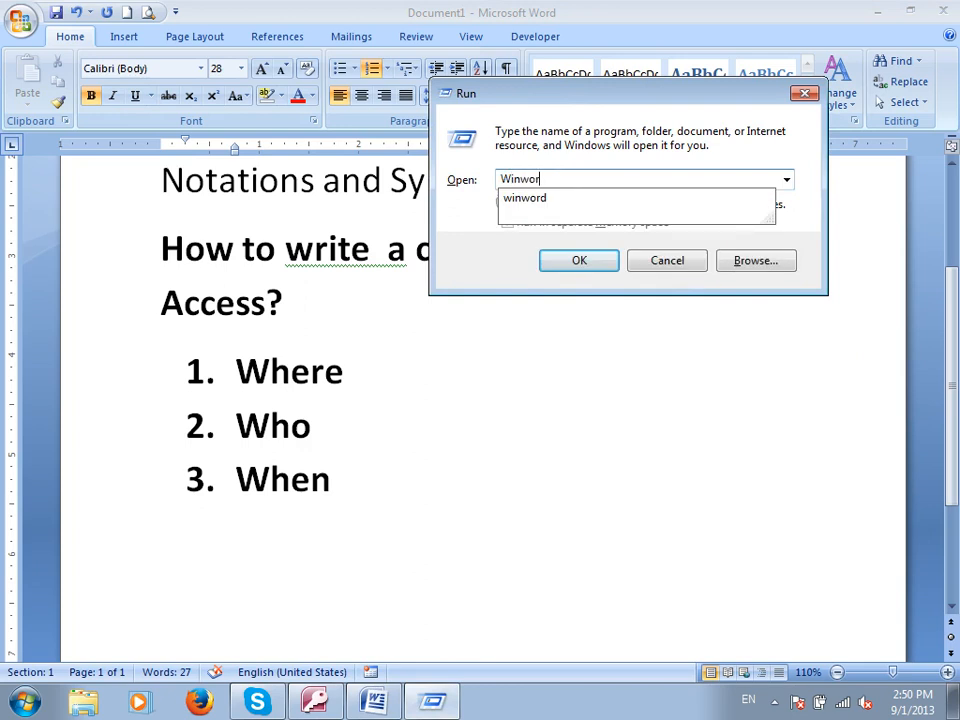
double_click(560, 178)
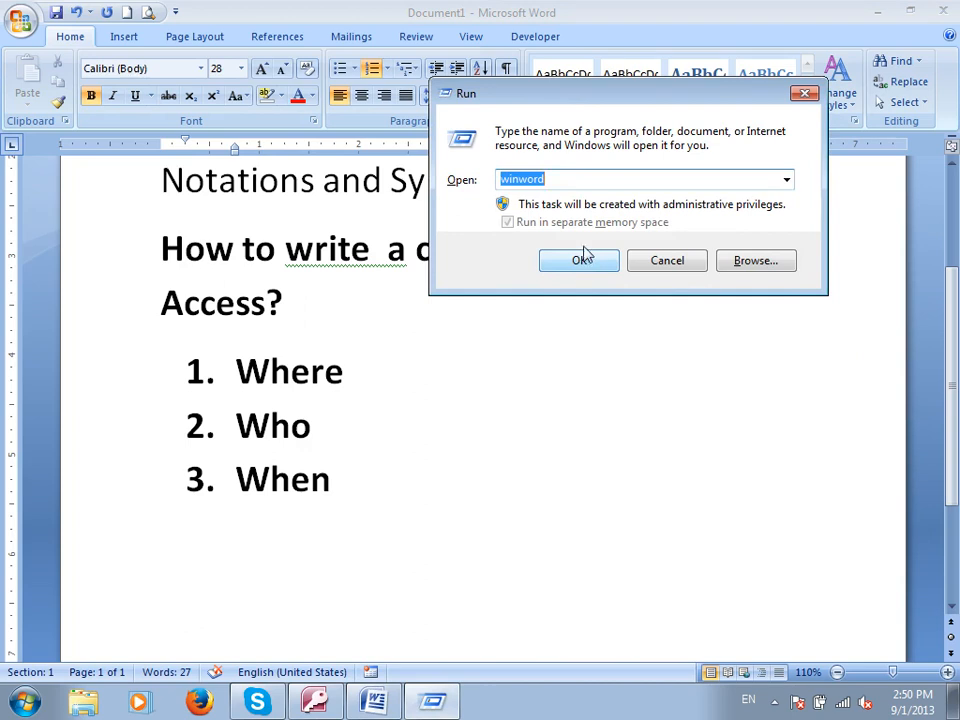
- Capture the Word notes together with the Run dialog in a Snipping Tool snip
key(super)
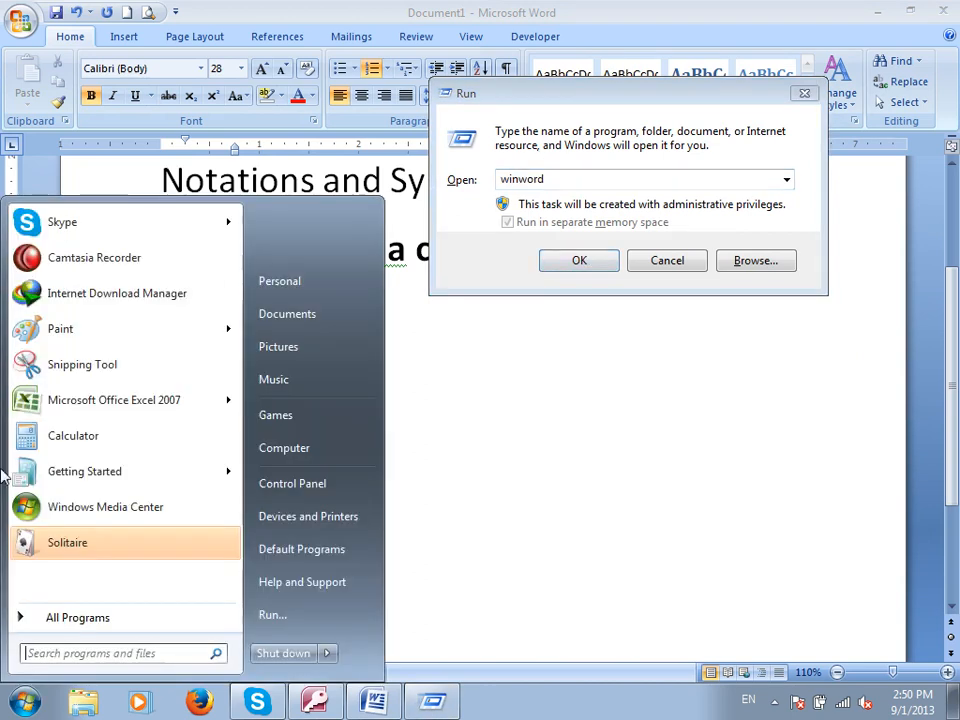
click(55, 366)
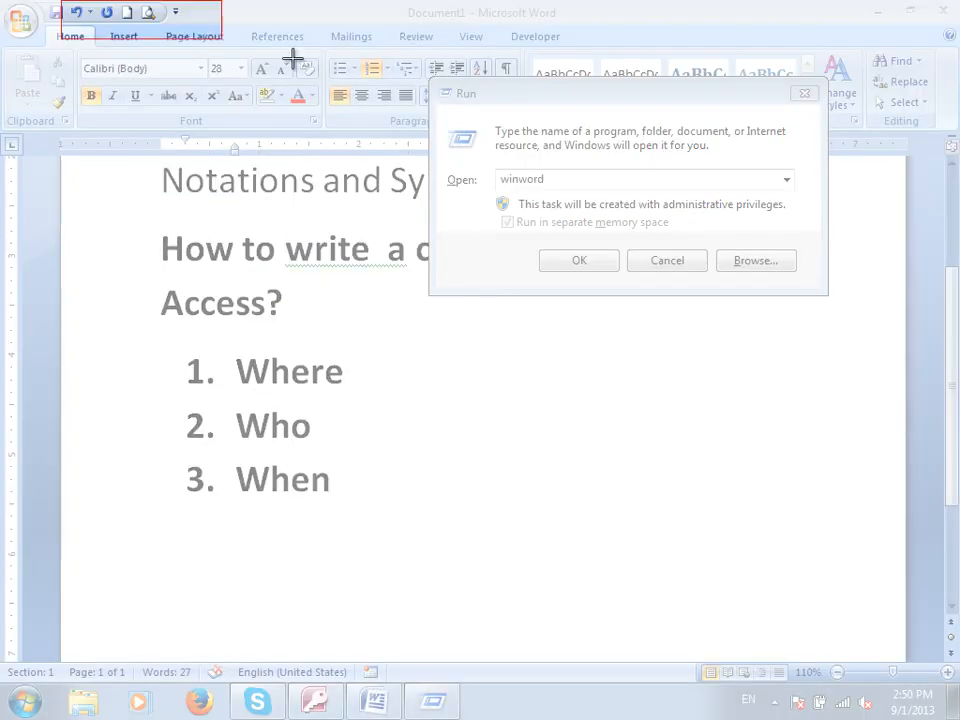
click(928, 536)
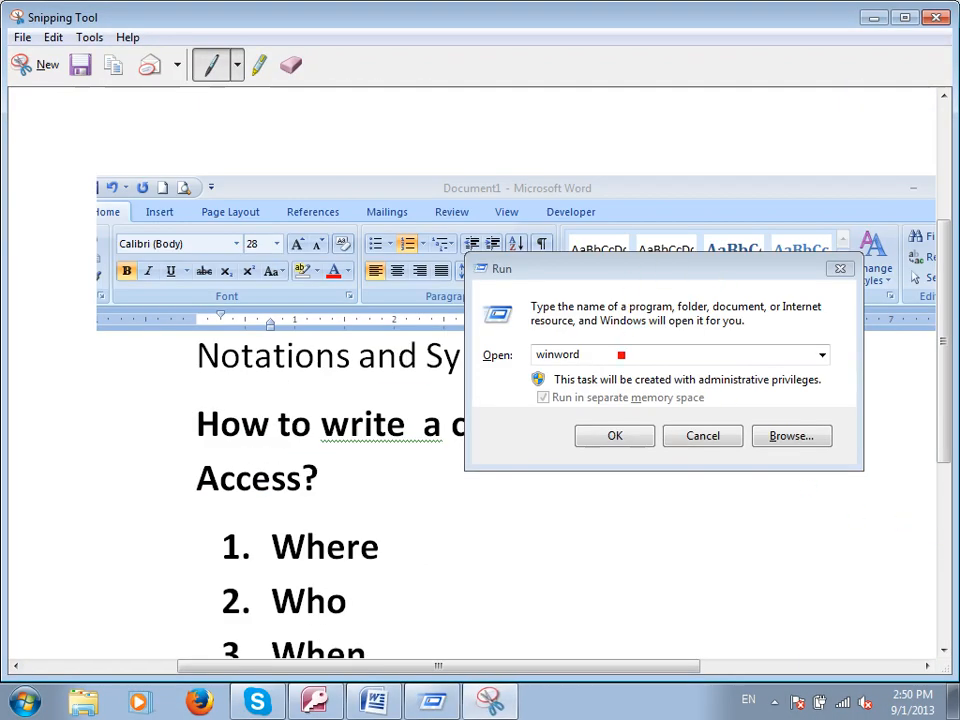
- Annotate the Run dialog in the snip with handwritten "Text" and button labels, circle winword, and draw arrows from the command to OK
mouse_move(643, 345)
mouse_down()
mouse_move(650, 323)
mouse_move(666, 339)
mouse_move(686, 332)
mouse_move(699, 306)
mouse_move(702, 338)
mouse_move(712, 316)
mouse_up()
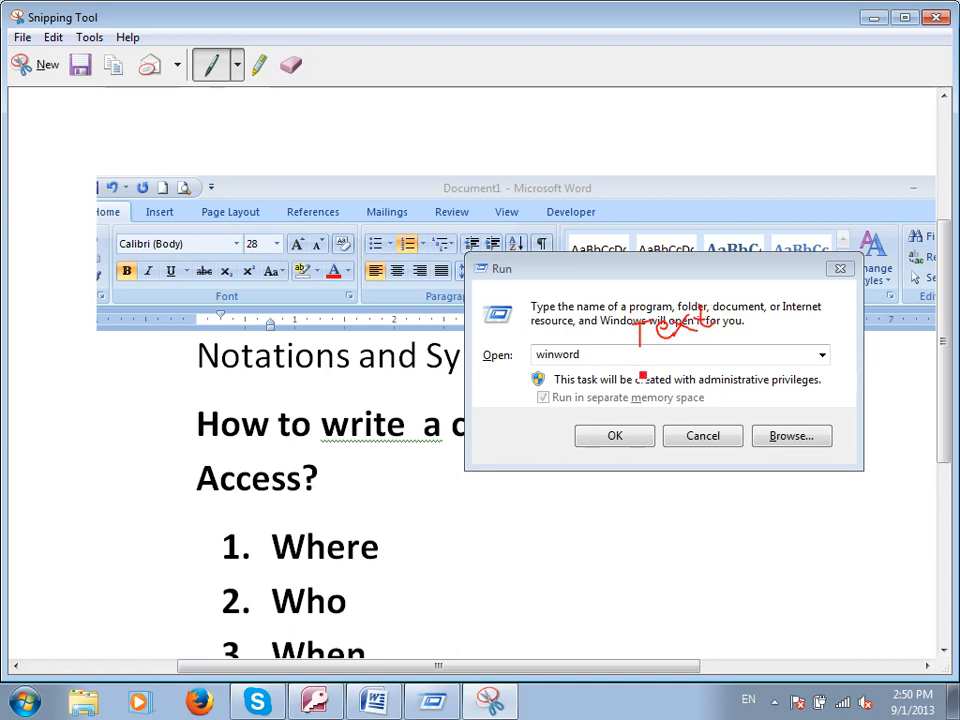
drag(632, 452, 637, 515)
mouse_move(641, 530)
mouse_down()
mouse_move(654, 548)
mouse_move(673, 514)
mouse_move(696, 523)
mouse_move(690, 514)
mouse_up()
drag(700, 322, 614, 419)
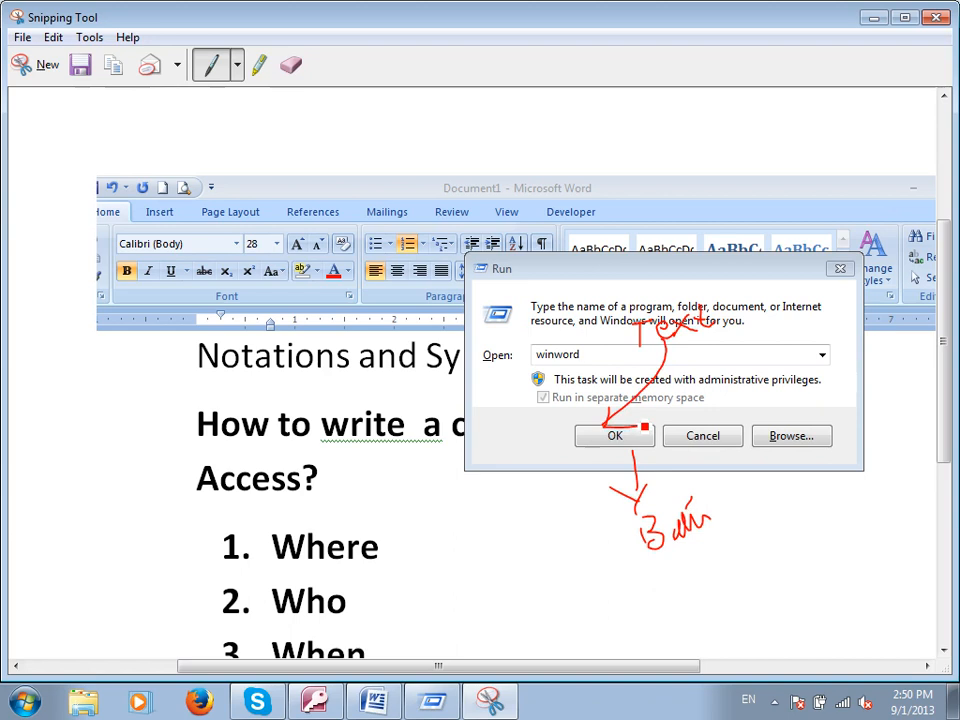
mouse_move(590, 340)
mouse_down()
mouse_move(596, 392)
mouse_move(612, 338)
mouse_move(662, 362)
mouse_move(612, 425)
mouse_move(659, 431)
mouse_up()
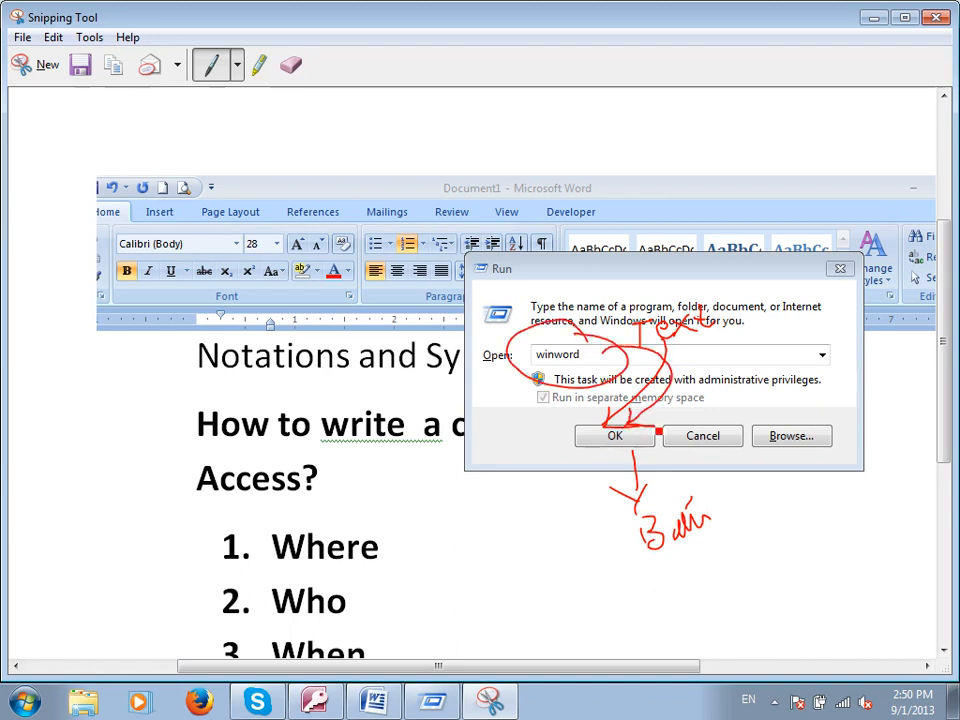
drag(566, 355, 675, 265)
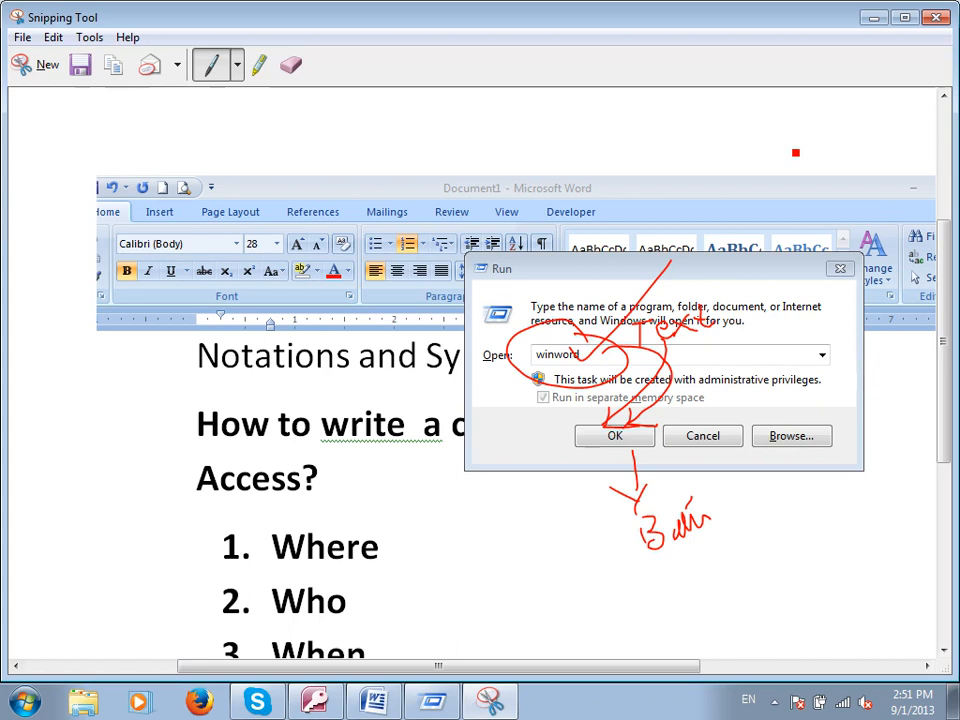
- Mark "Where", "Who" and "When" in the snip with the pen, connecting "Where" to the command box and "Who" to OK
scroll(834, 138, down, 2)
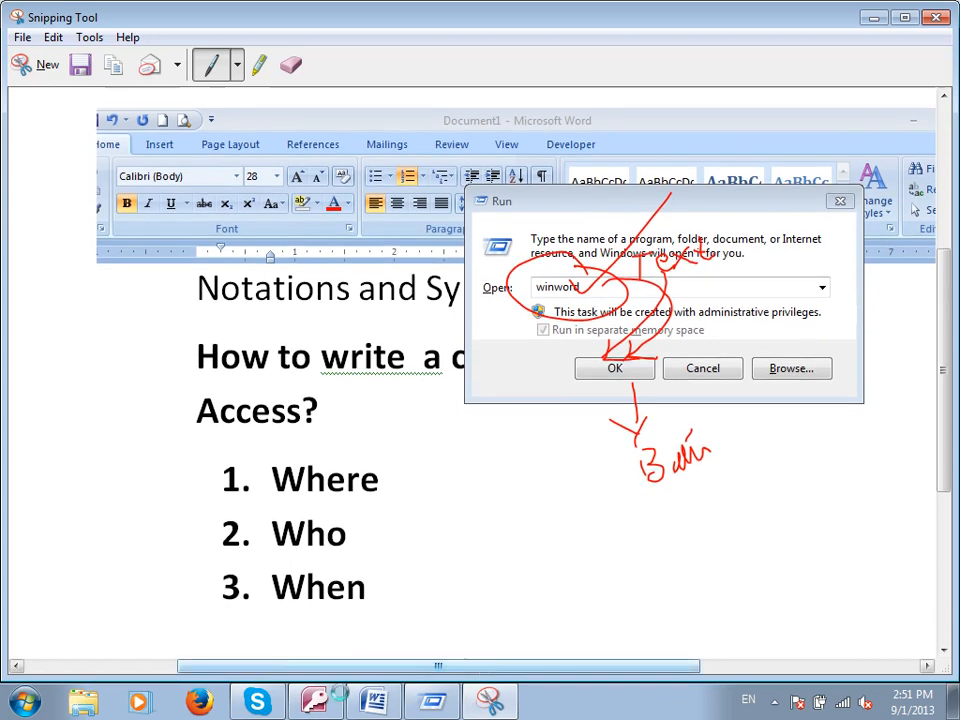
mouse_move(418, 478)
mouse_down()
mouse_move(279, 472)
mouse_move(321, 519)
mouse_move(593, 291)
mouse_up()
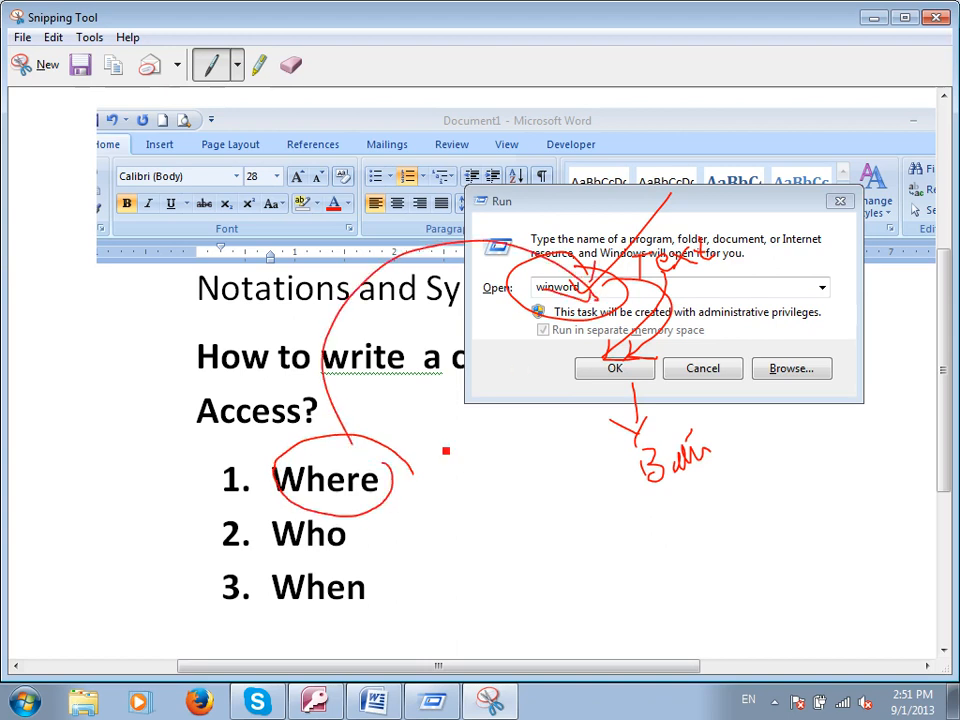
mouse_move(355, 505)
mouse_down()
mouse_move(280, 545)
mouse_move(300, 450)
mouse_move(545, 375)
mouse_move(587, 391)
mouse_up()
mouse_move(373, 583)
mouse_down()
mouse_move(369, 568)
mouse_move(313, 617)
mouse_move(356, 562)
mouse_up()
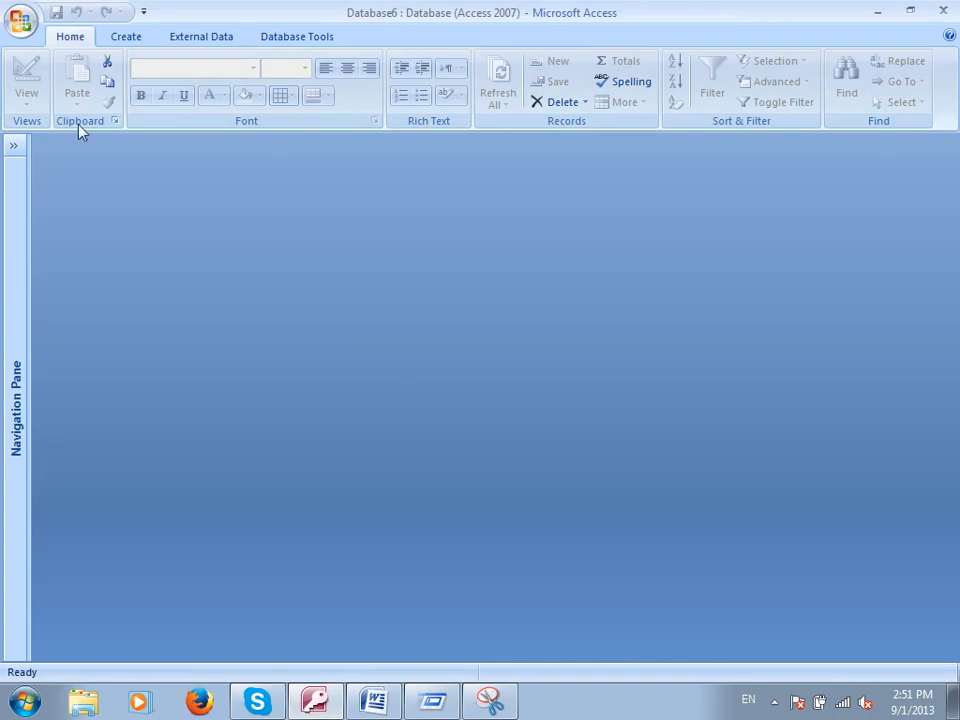
- Create a new form in Design View and stack three text boxes, each about 2.54 by 0.41 inches, in the Detail section
click(125, 37)
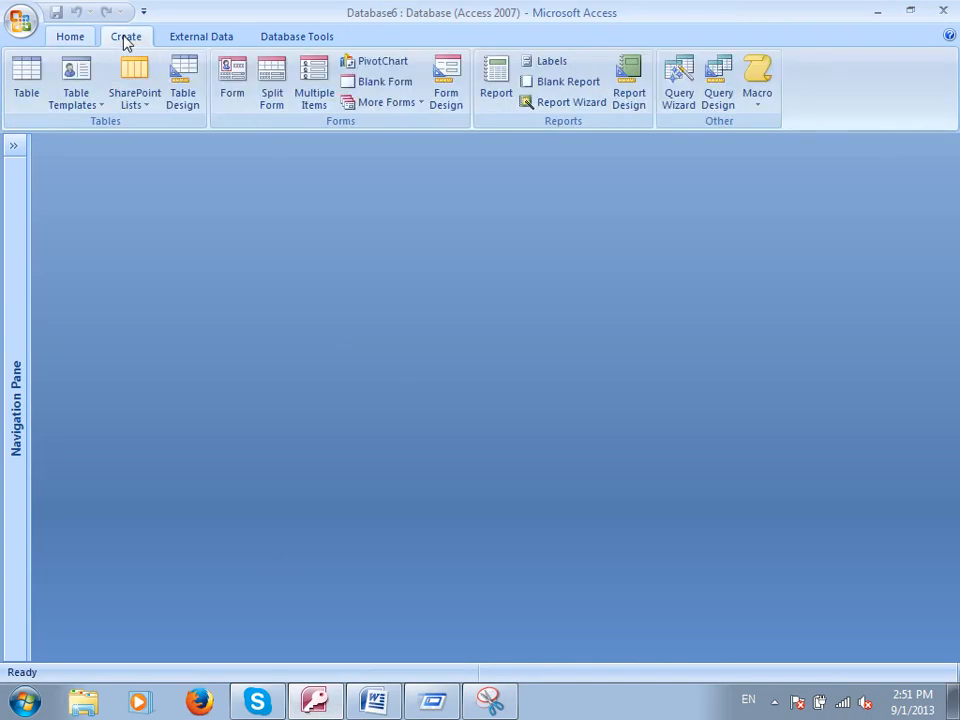
click(444, 80)
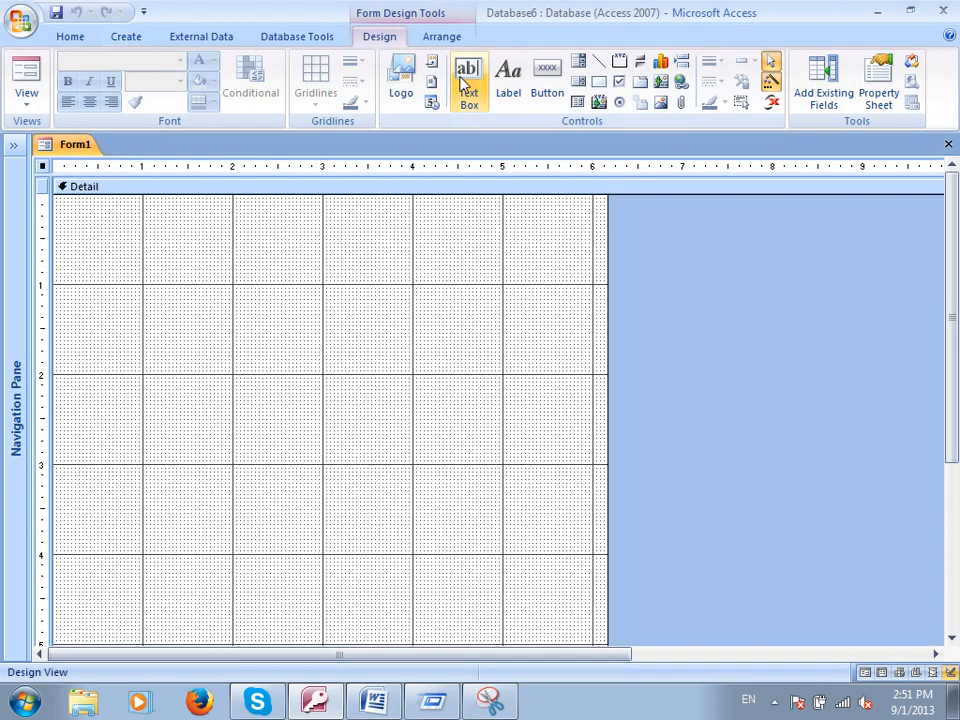
click(468, 82)
drag(287, 250, 519, 291)
click(467, 82)
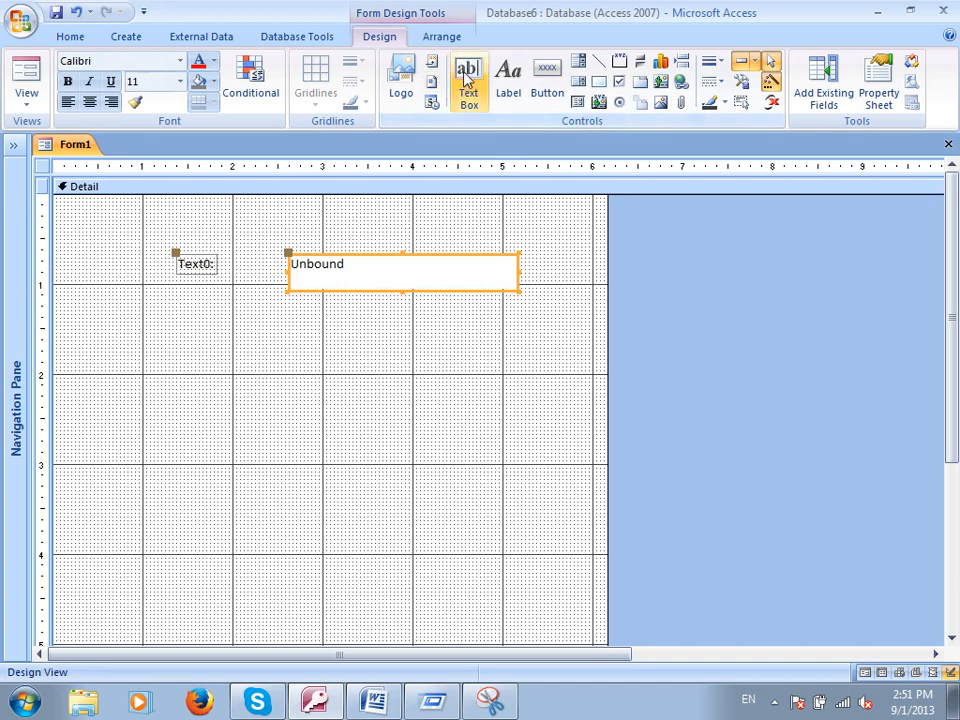
drag(290, 307, 518, 342)
click(467, 82)
drag(285, 364, 515, 398)
- Show all properties of the first text box and name it T1
click(373, 269)
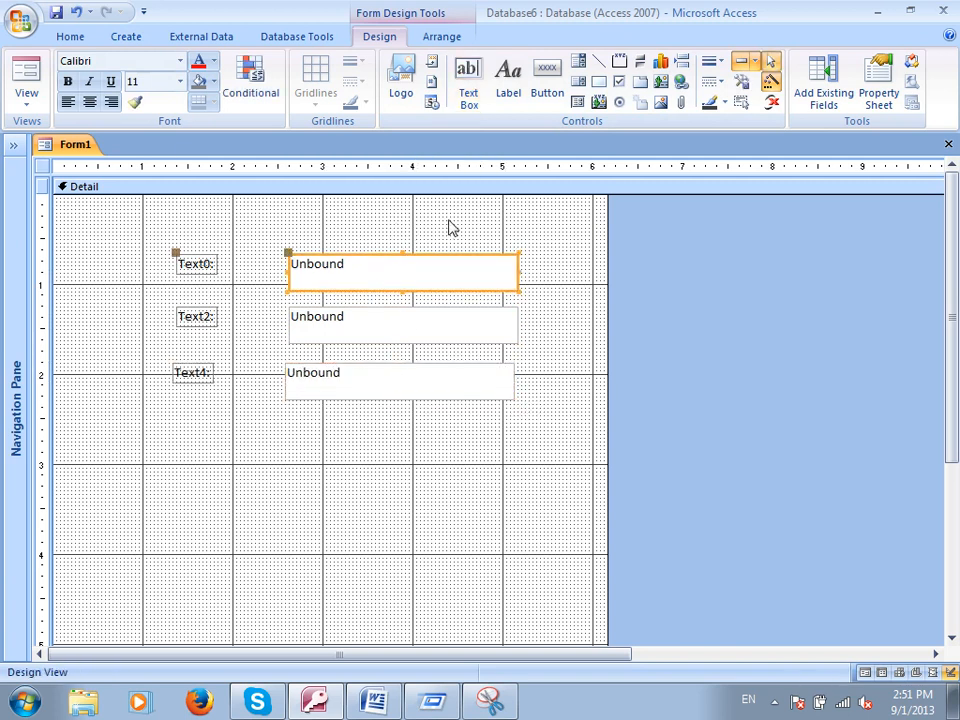
click(879, 84)
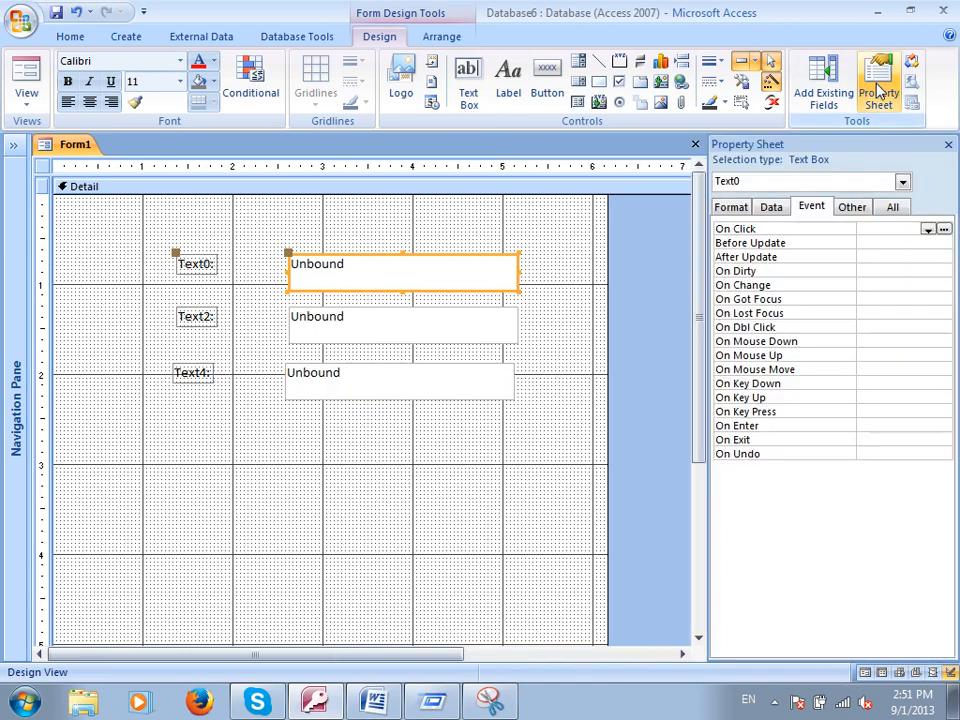
click(892, 206)
click(930, 229)
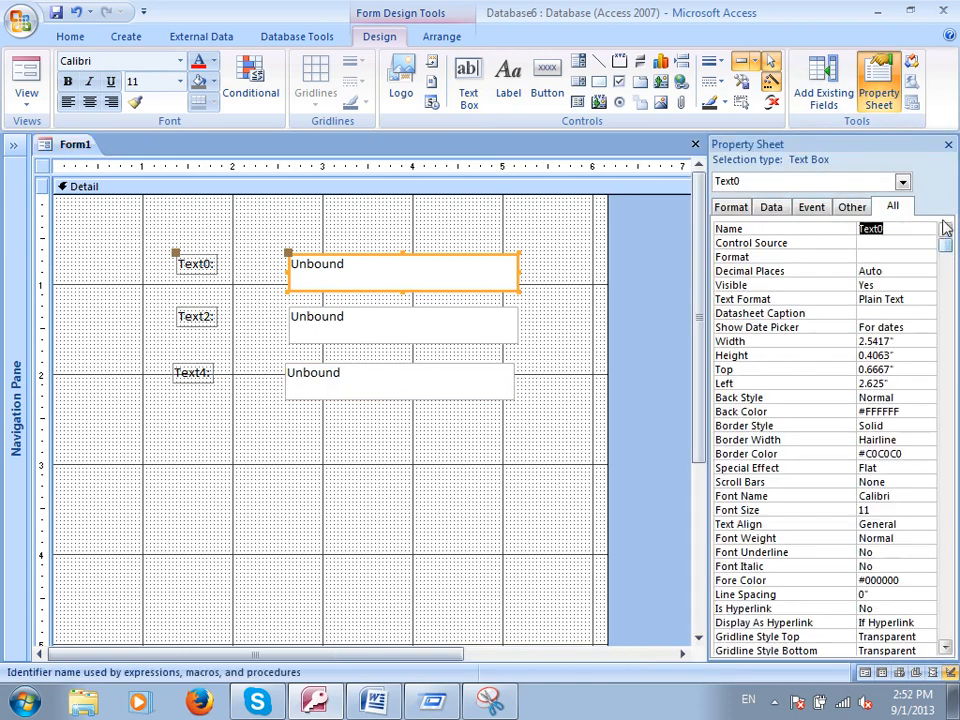
text(T1)
key(Return)
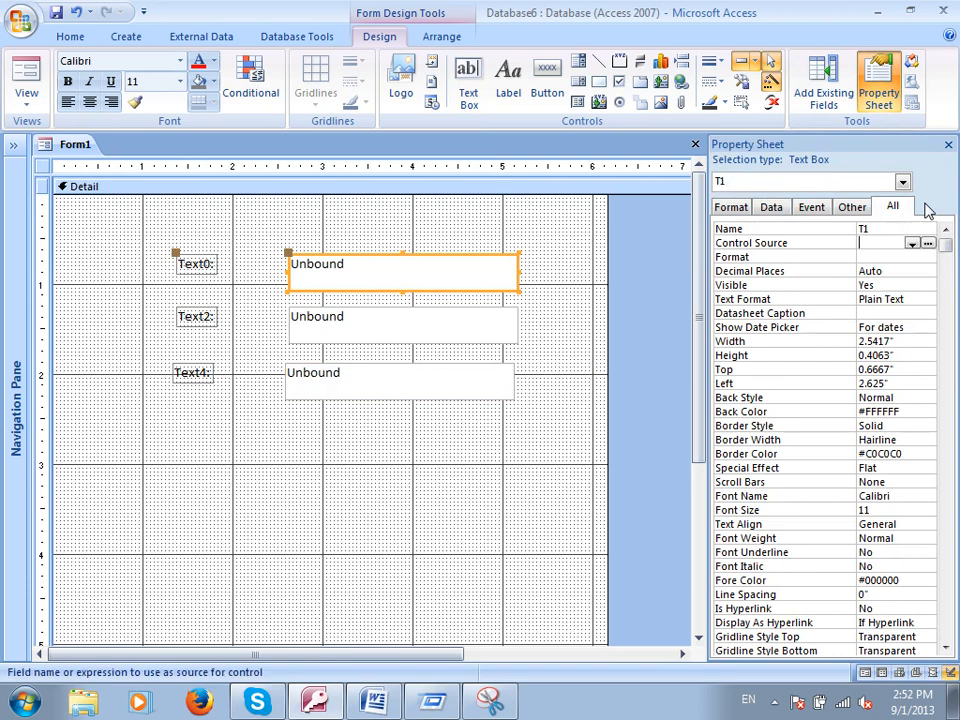
- Name the second text box T2 and the third text box T3
click(482, 336)
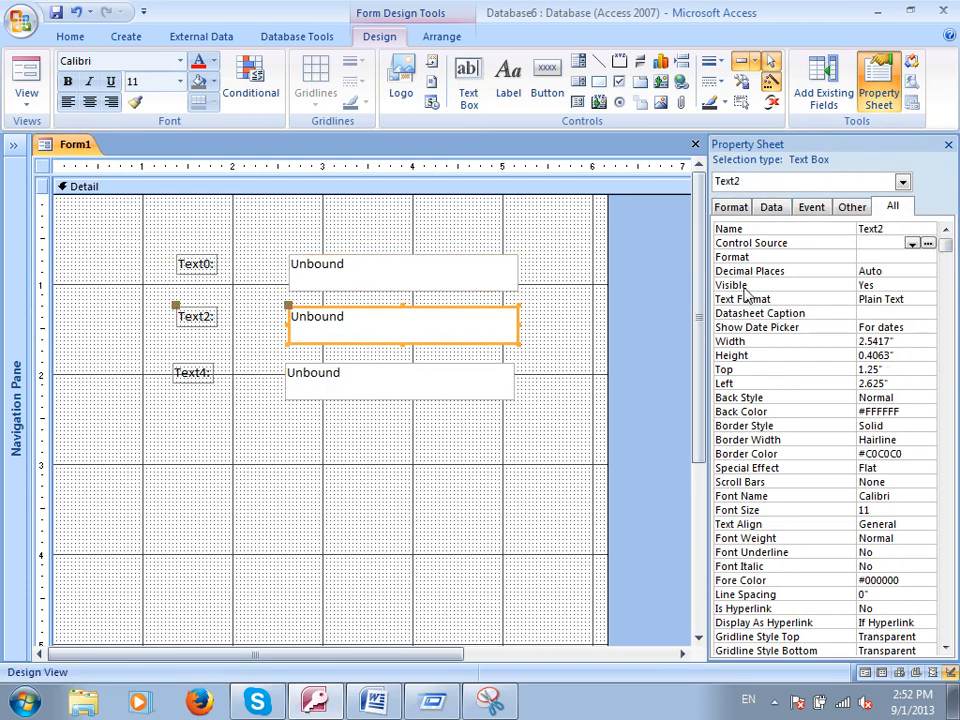
click(886, 231)
text(T)
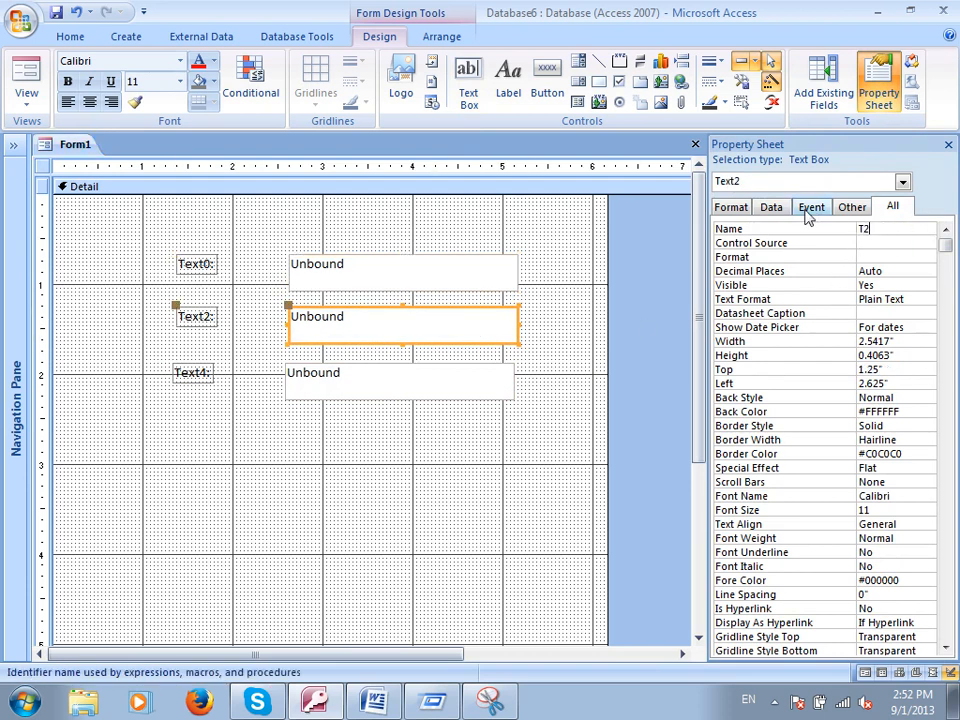
text(2)
key(Return)
click(480, 398)
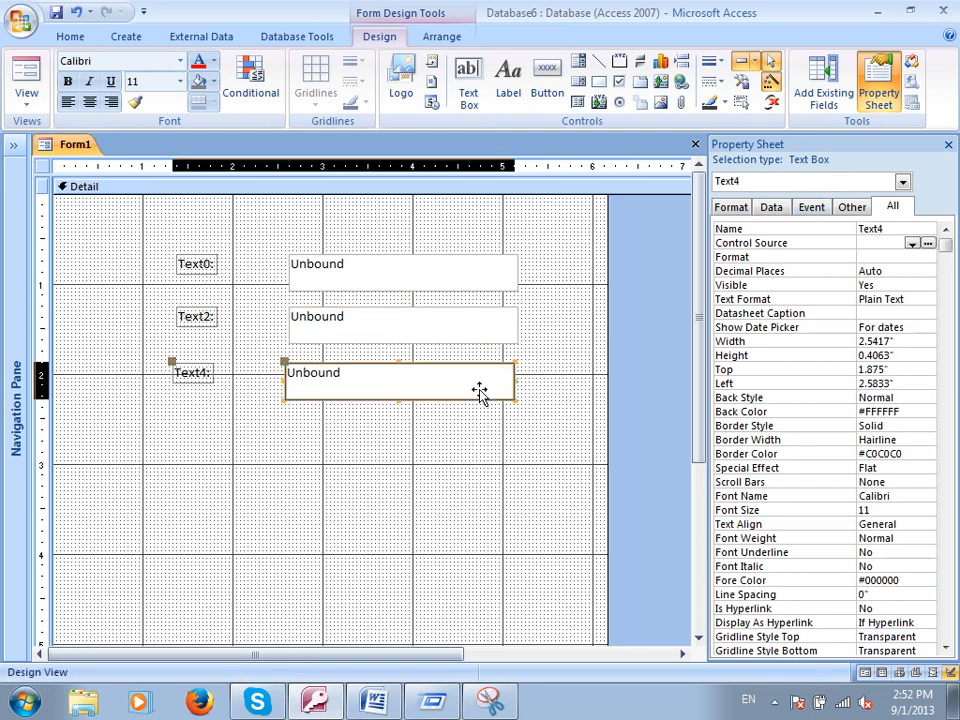
click(728, 226)
text(T3)
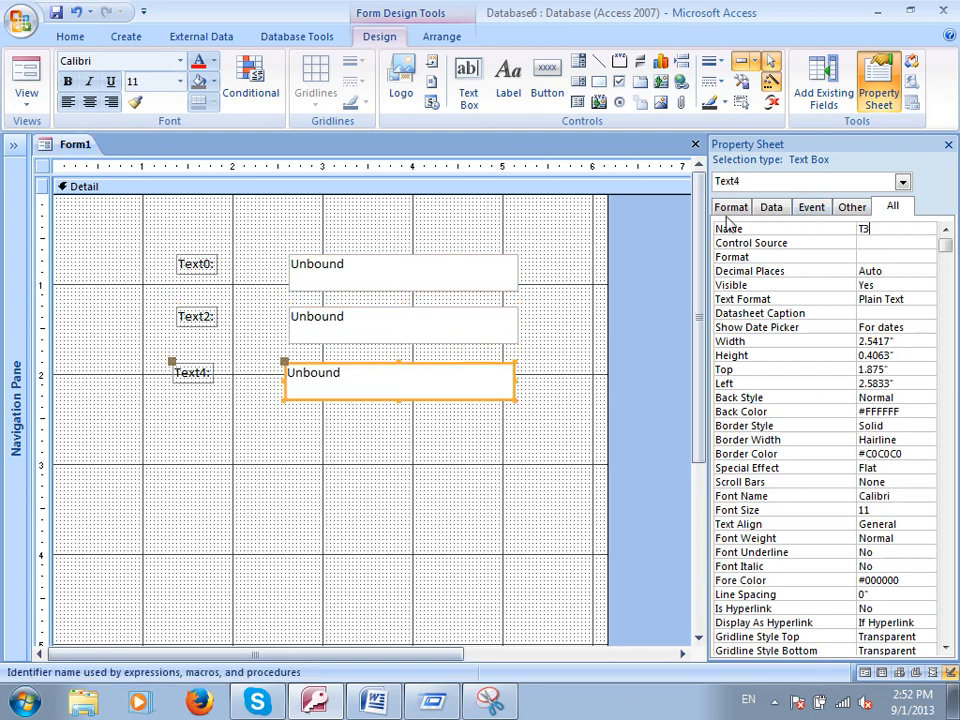
click(600, 510)
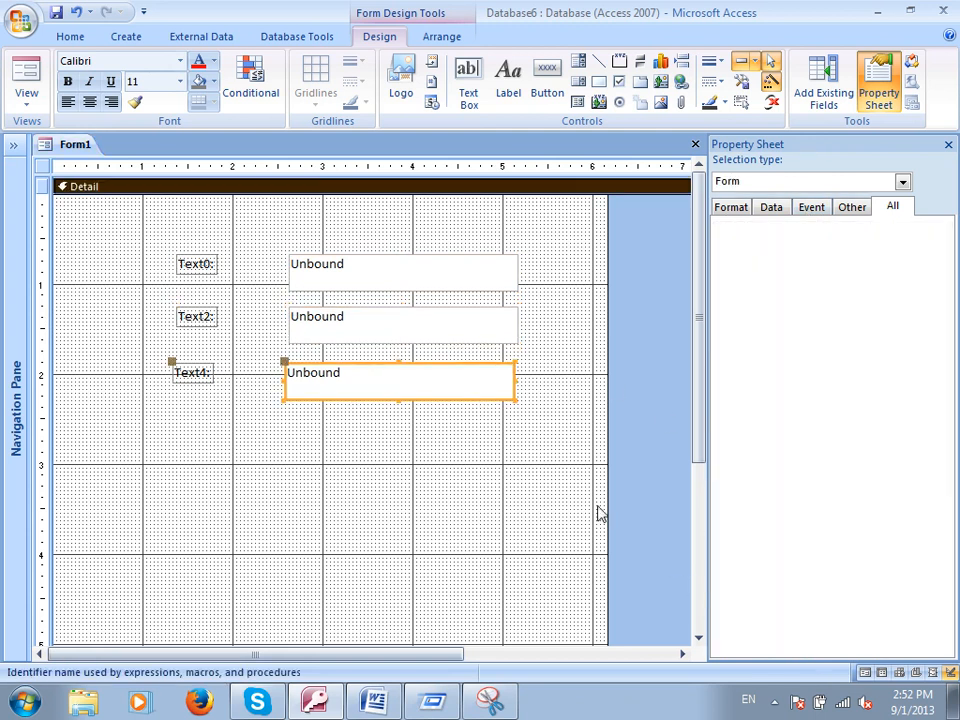
click(560, 100)
drag(323, 445, 432, 480)
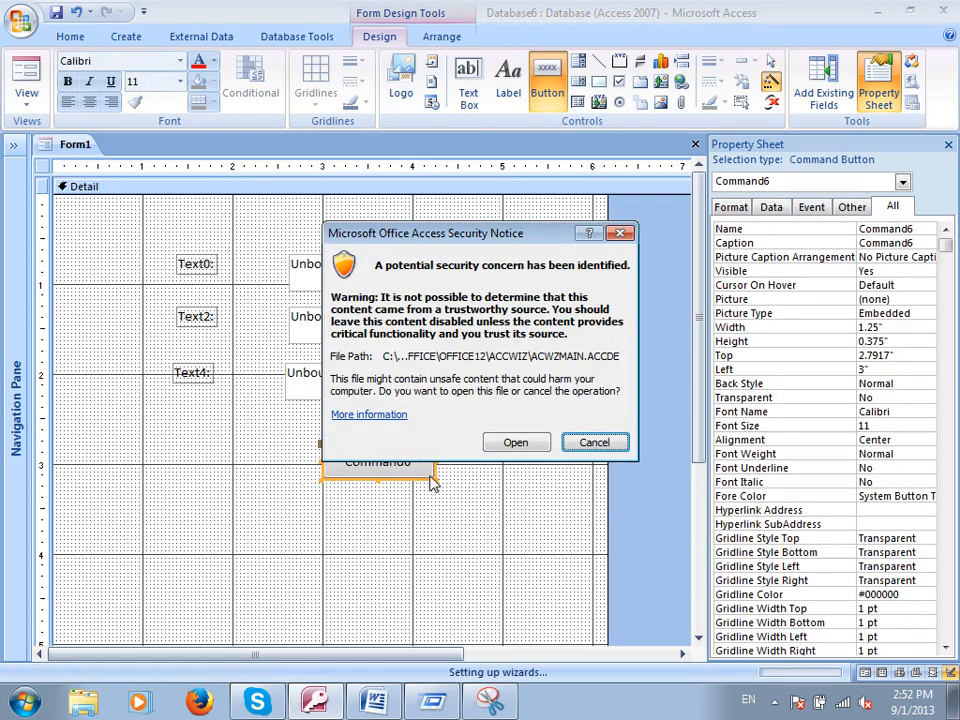
click(592, 441)
click(488, 440)
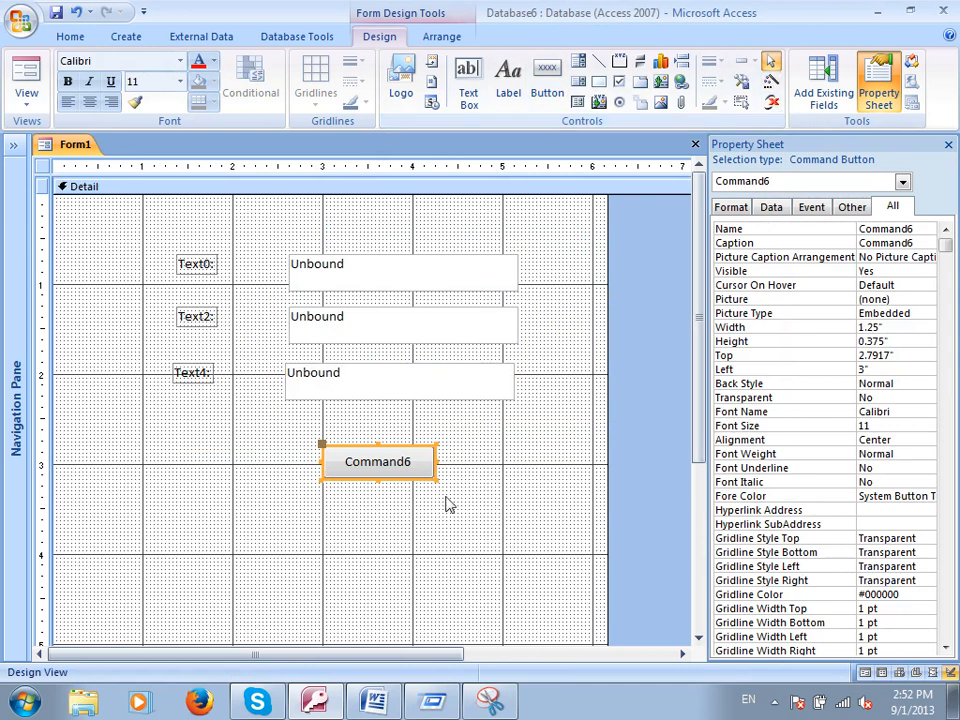
key(Delete)
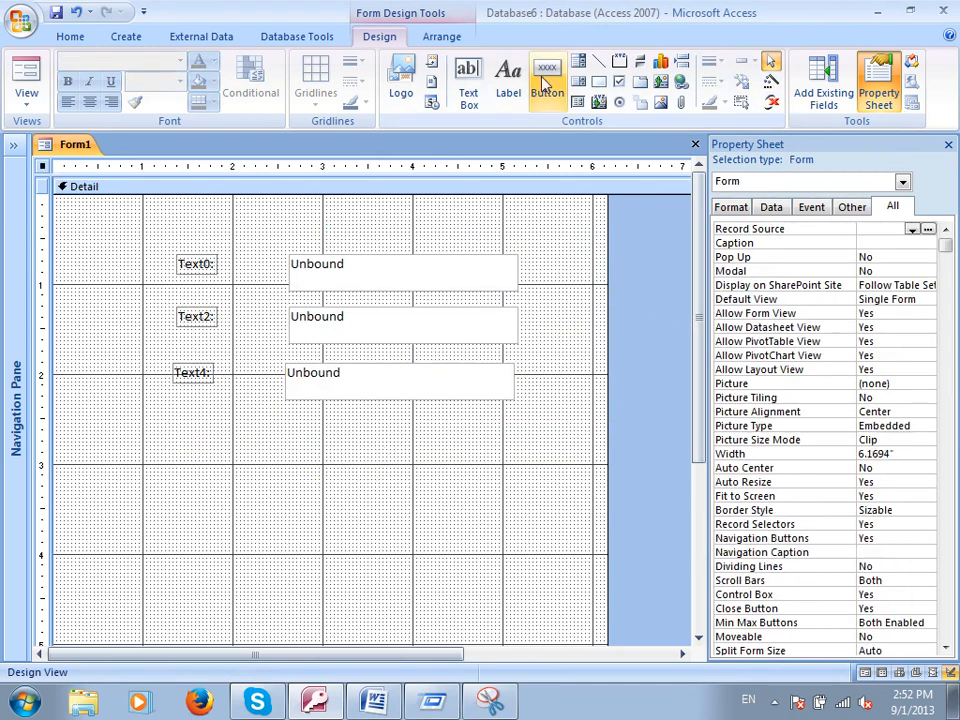
- Place a command button about 1.46 by 0.38 inches below the third text box and set its caption to Calculate
click(549, 88)
drag(287, 424, 418, 456)
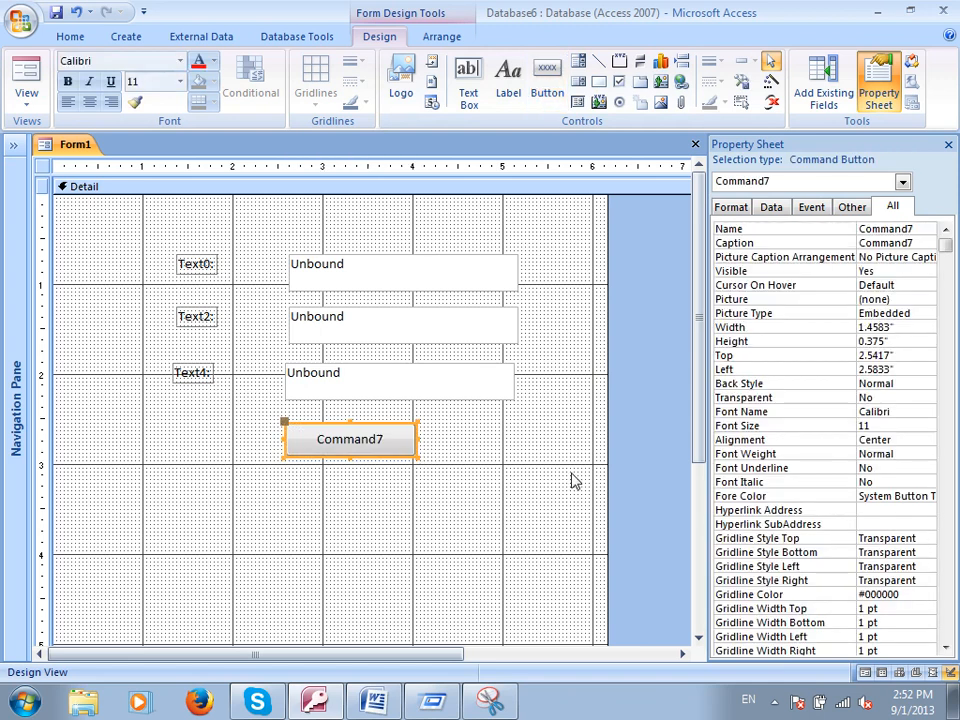
double_click(350, 439)
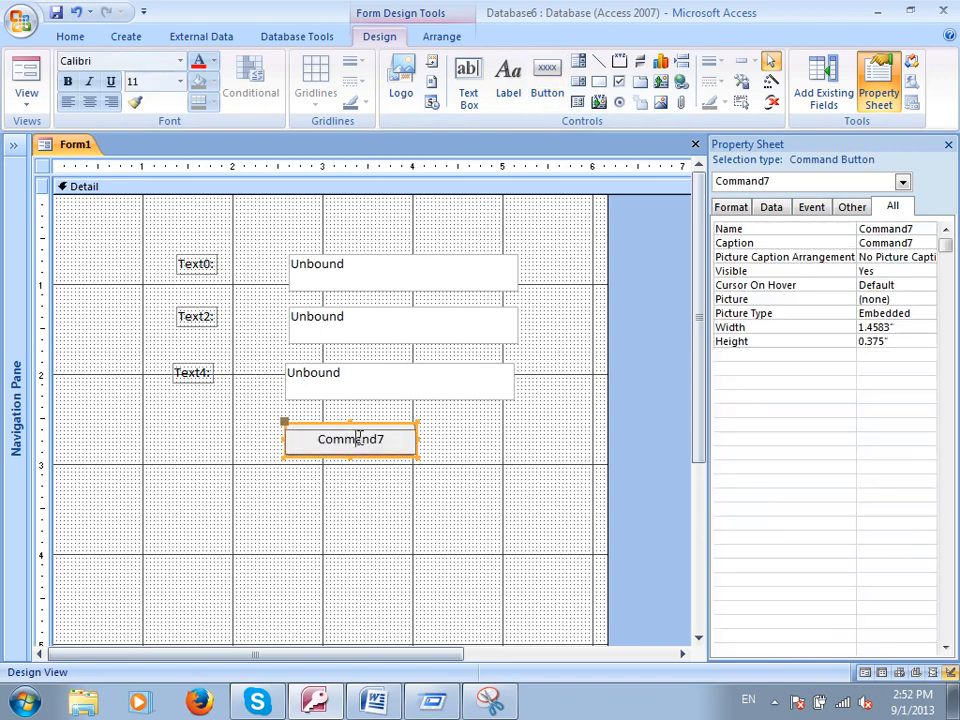
click(757, 252)
click(758, 245)
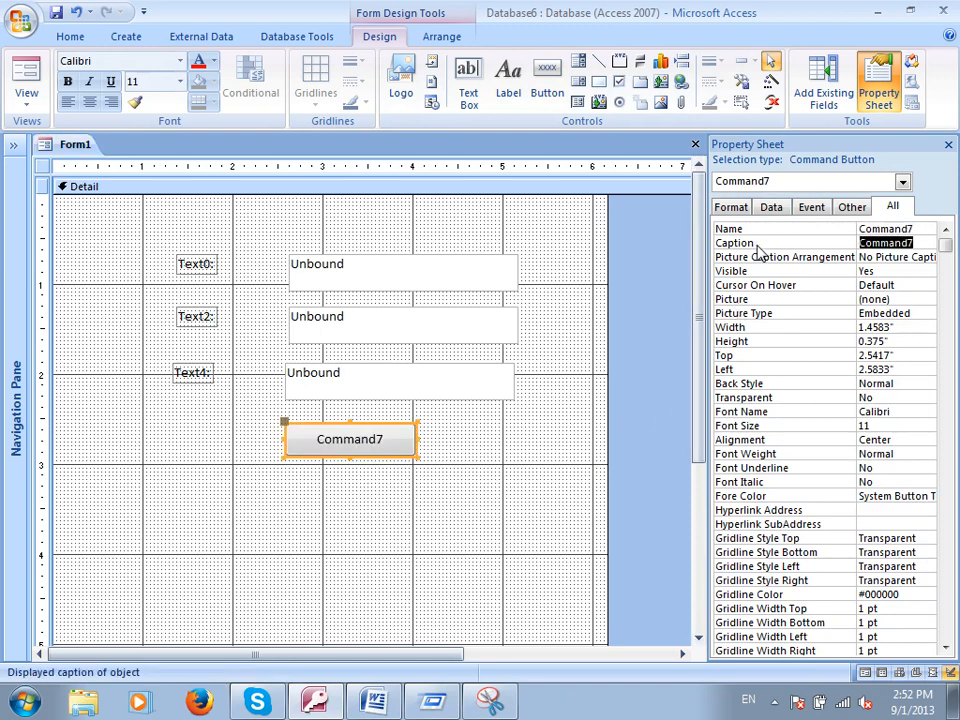
text(Calcu)
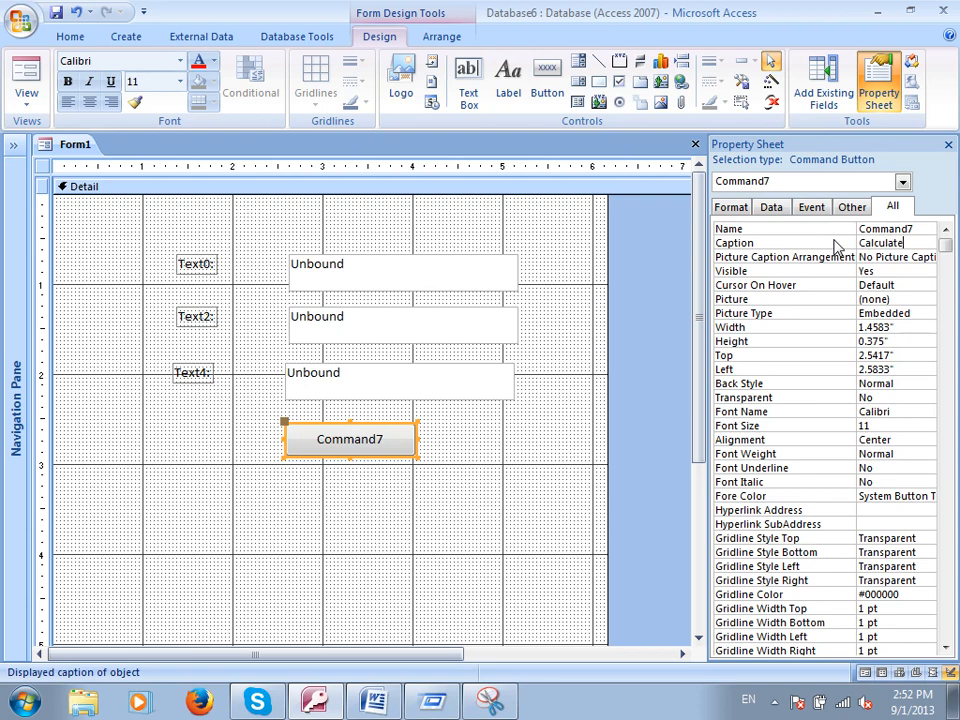
text(late)
key(Return)
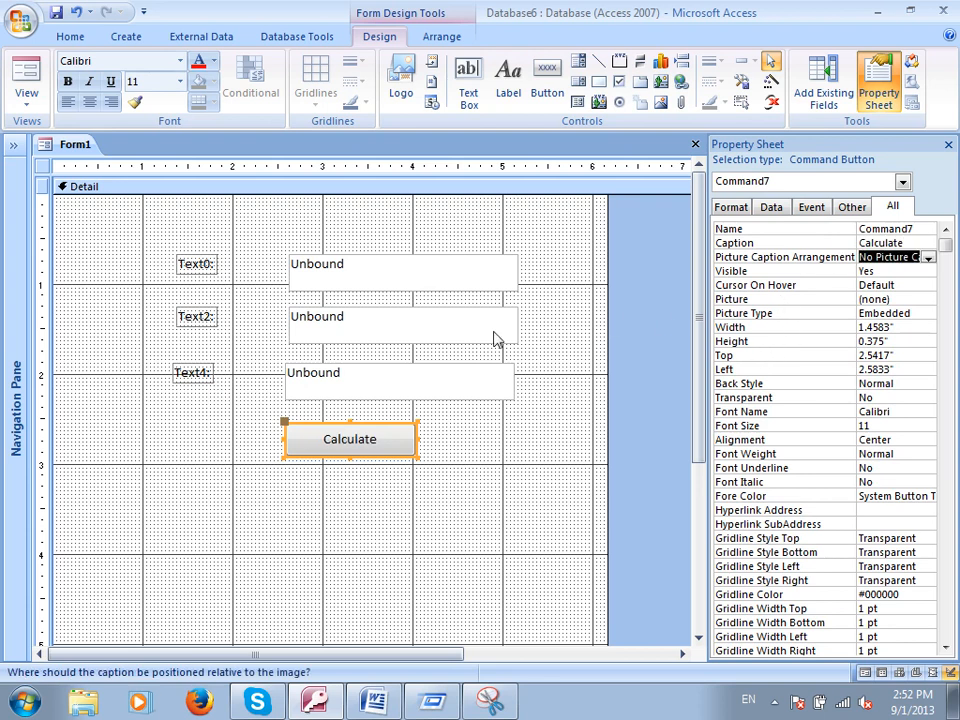
- Check the three text boxes in turn and capture the form's design area in a new Snipping Tool snip
click(473, 273)
click(465, 313)
click(456, 375)
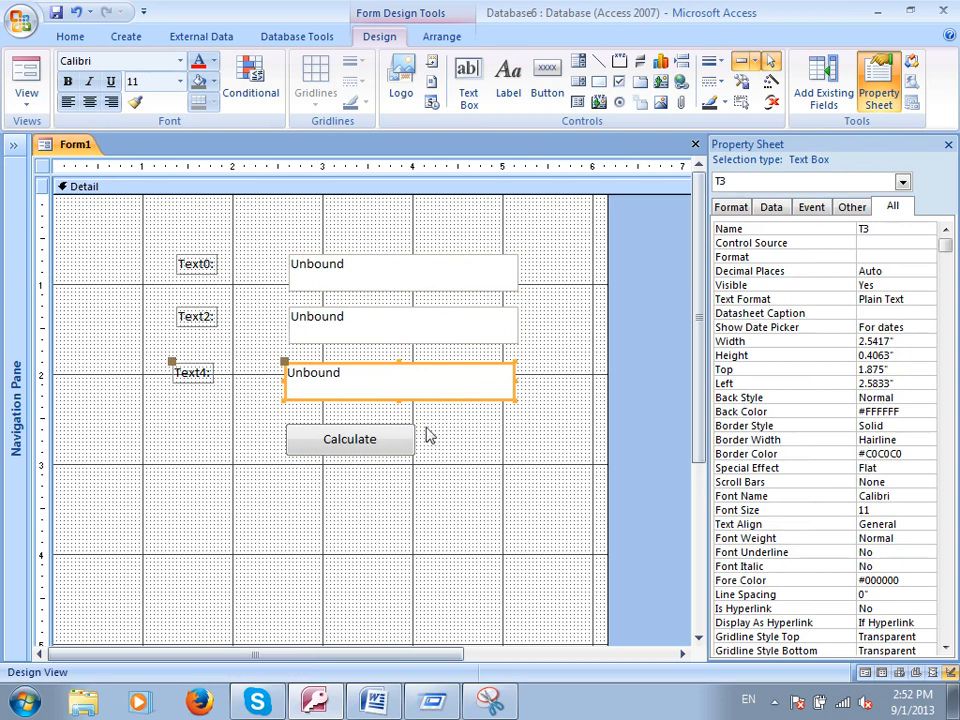
click(490, 703)
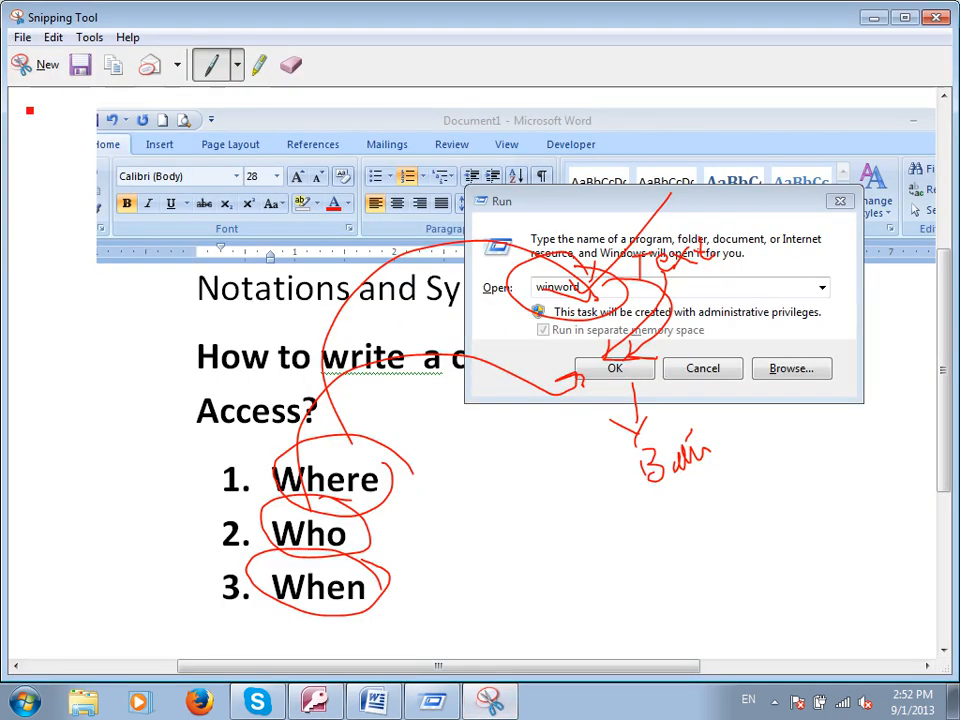
click(30, 66)
drag(55, 178, 690, 613)
scroll(543, 374, down, 1)
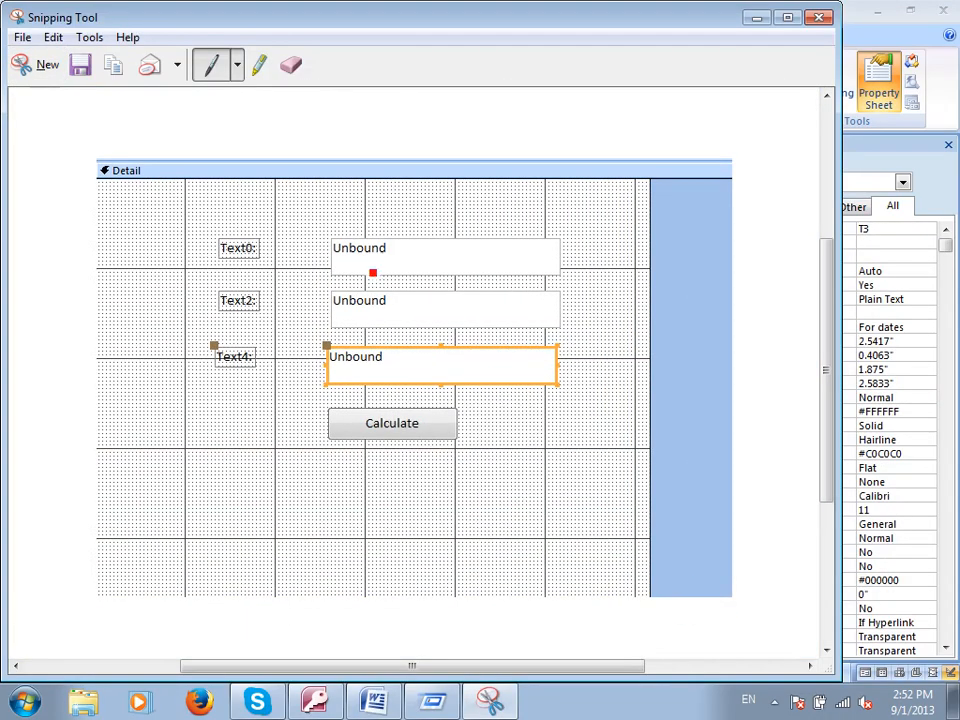
- Mark the three text boxes a, b and c with the pen and write C = a + b below the Calculate button
mouse_move(447, 243)
mouse_down()
mouse_move(471, 204)
mouse_move(493, 218)
mouse_up()
drag(487, 172, 525, 197)
mouse_move(510, 312)
mouse_down()
mouse_move(674, 317)
mouse_move(675, 331)
mouse_up()
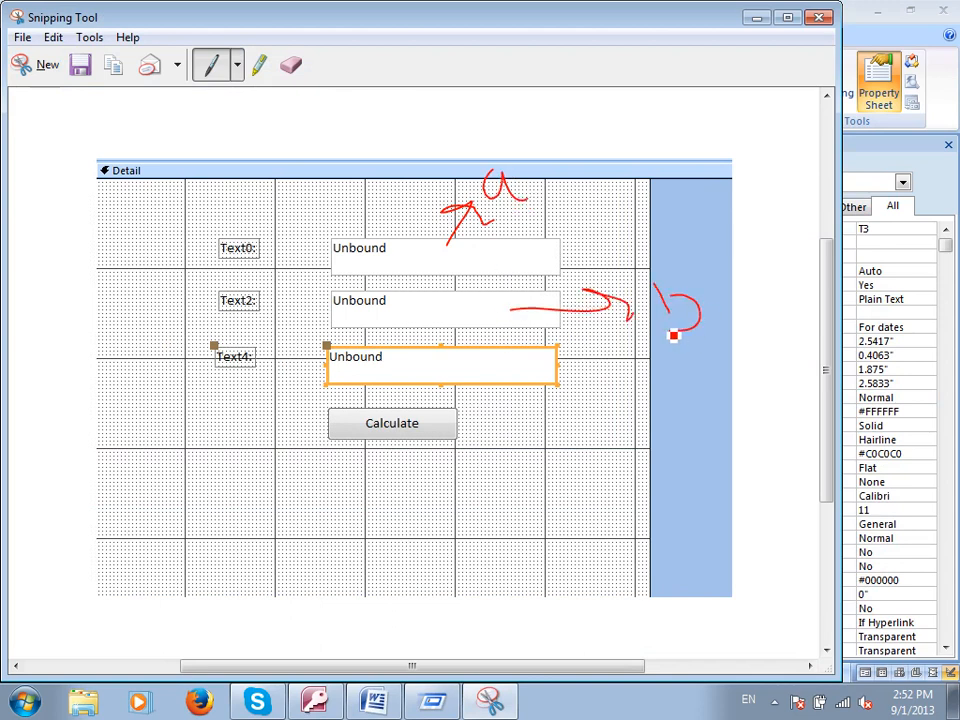
mouse_move(522, 378)
mouse_down()
mouse_move(552, 432)
mouse_move(606, 465)
mouse_up()
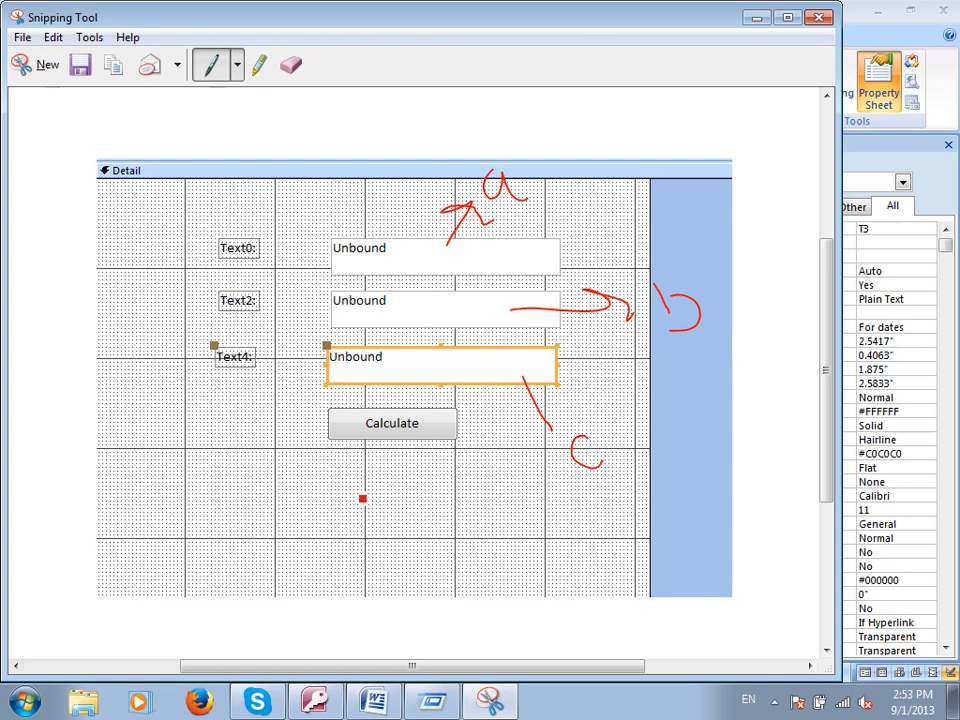
mouse_move(305, 527)
mouse_down()
mouse_move(294, 578)
mouse_move(370, 550)
mouse_move(388, 573)
mouse_up()
mouse_move(428, 542)
mouse_down()
mouse_move(409, 566)
mouse_move(493, 545)
mouse_up()
mouse_move(485, 506)
mouse_down()
mouse_move(490, 560)
mouse_move(505, 556)
mouse_up()
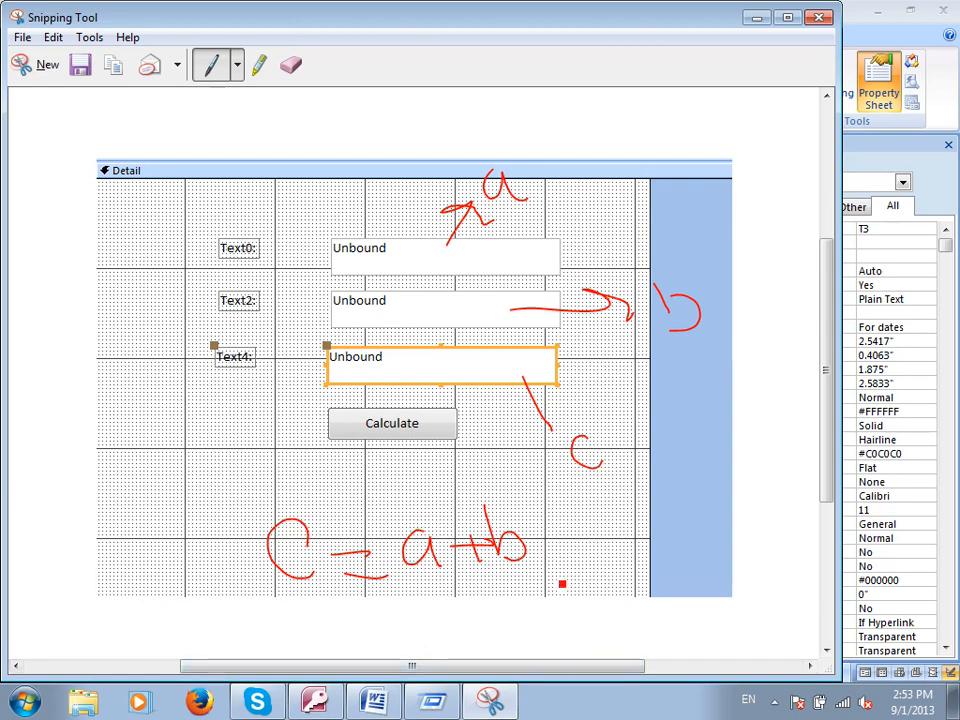
- Handwrite T3, T1 and T2 above the equation as T1 + T2, with an arrow pointing to T3
mouse_move(280, 478)
mouse_down()
mouse_move(316, 485)
mouse_move(318, 500)
mouse_up()
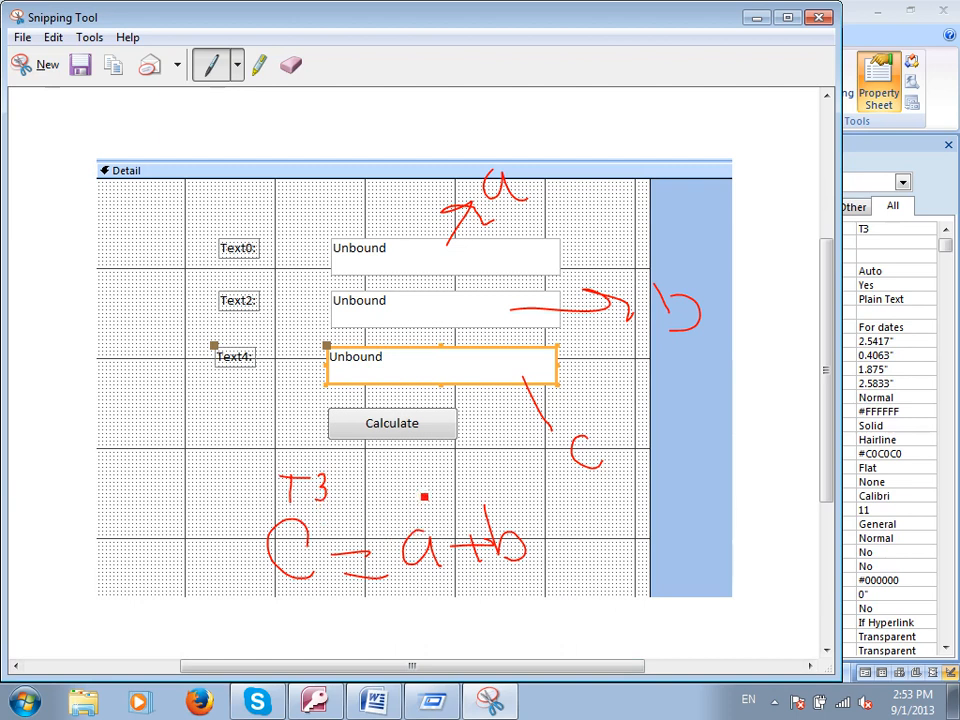
drag(397, 475, 410, 476)
mouse_move(411, 478)
mouse_down()
mouse_move(412, 498)
mouse_move(446, 499)
mouse_move(511, 478)
mouse_up()
mouse_move(498, 478)
mouse_down()
mouse_move(499, 491)
mouse_move(521, 496)
mouse_move(417, 457)
mouse_move(380, 460)
mouse_move(358, 496)
mouse_up()
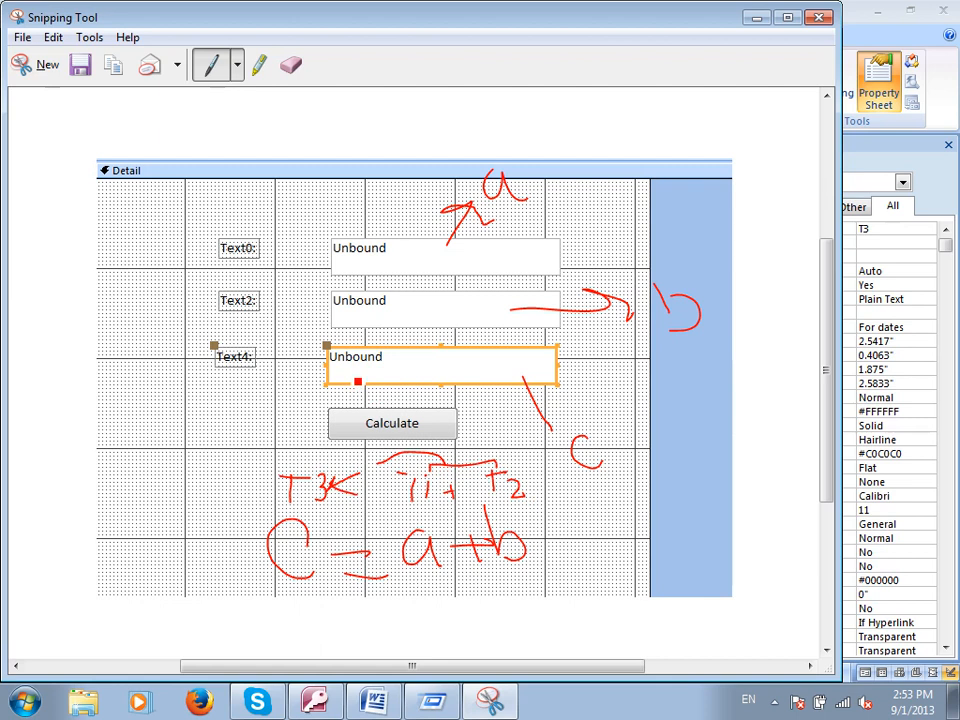
- Handwrite T1, T2 and T3 beside the text box labels and draw a curved arrow down to T3
mouse_move(165, 254)
mouse_down()
mouse_move(195, 271)
mouse_move(165, 319)
mouse_up()
mouse_move(152, 310)
mouse_down()
mouse_move(185, 311)
mouse_move(206, 330)
mouse_up()
drag(151, 353, 176, 352)
mouse_move(165, 354)
mouse_down()
mouse_move(166, 373)
mouse_move(190, 373)
mouse_up()
mouse_move(162, 279)
mouse_down()
mouse_move(134, 363)
mouse_move(143, 379)
mouse_up()
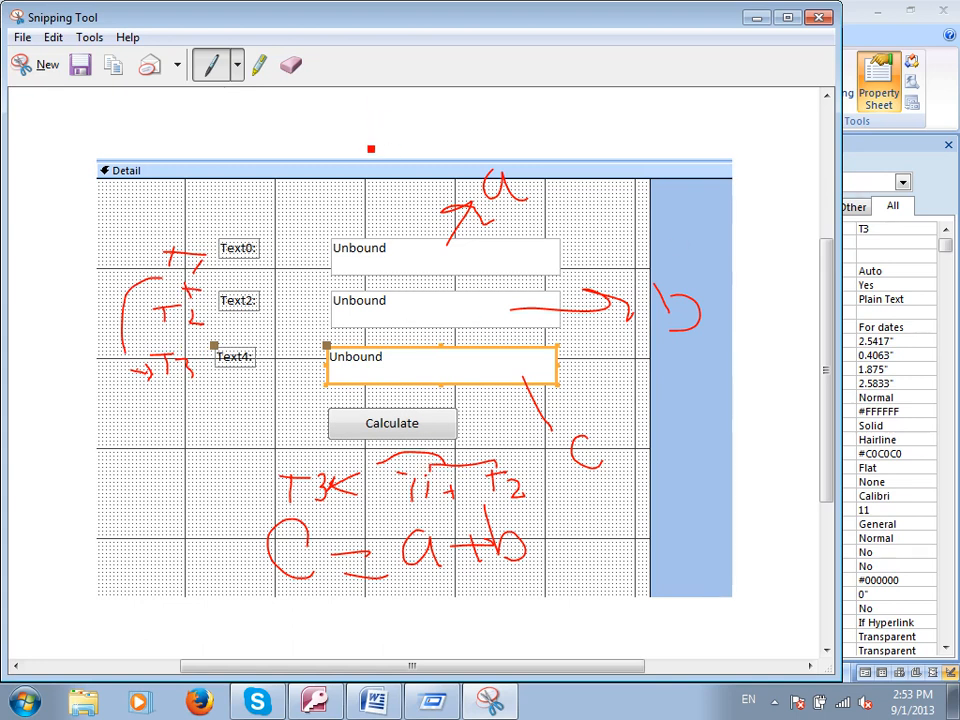
- Note addition and concatenation as the two meanings of + above the form, and close the snip without saving
mouse_move(431, 113)
mouse_down()
mouse_move(455, 112)
mouse_move(446, 123)
mouse_move(467, 128)
mouse_move(546, 120)
mouse_move(538, 133)
mouse_move(660, 128)
mouse_up()
click(607, 110)
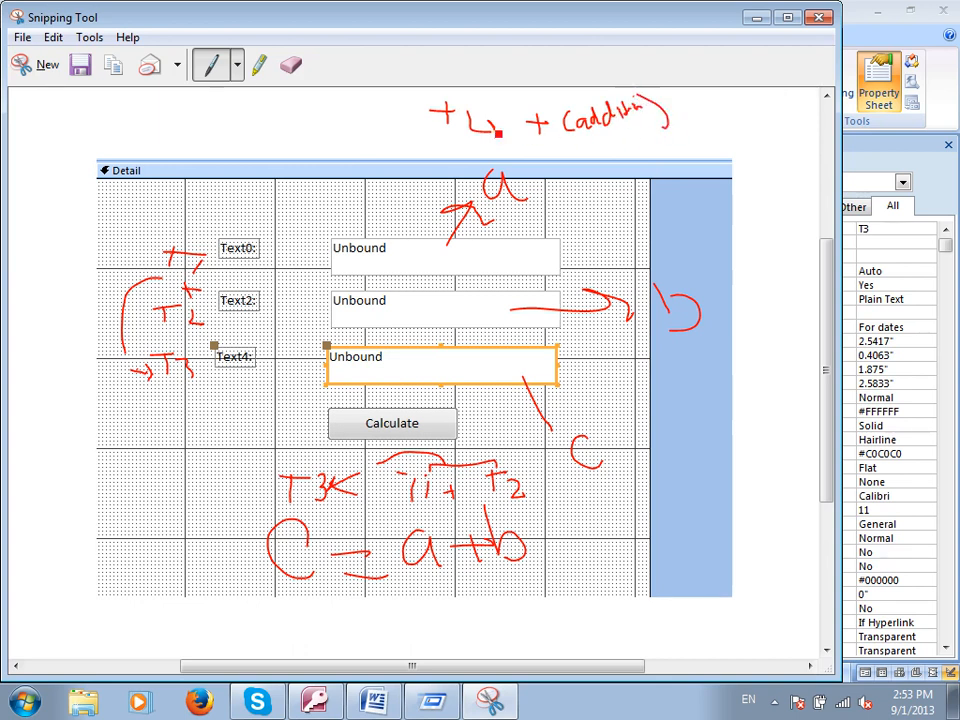
mouse_move(478, 132)
mouse_down()
mouse_move(565, 172)
mouse_move(735, 145)
mouse_up()
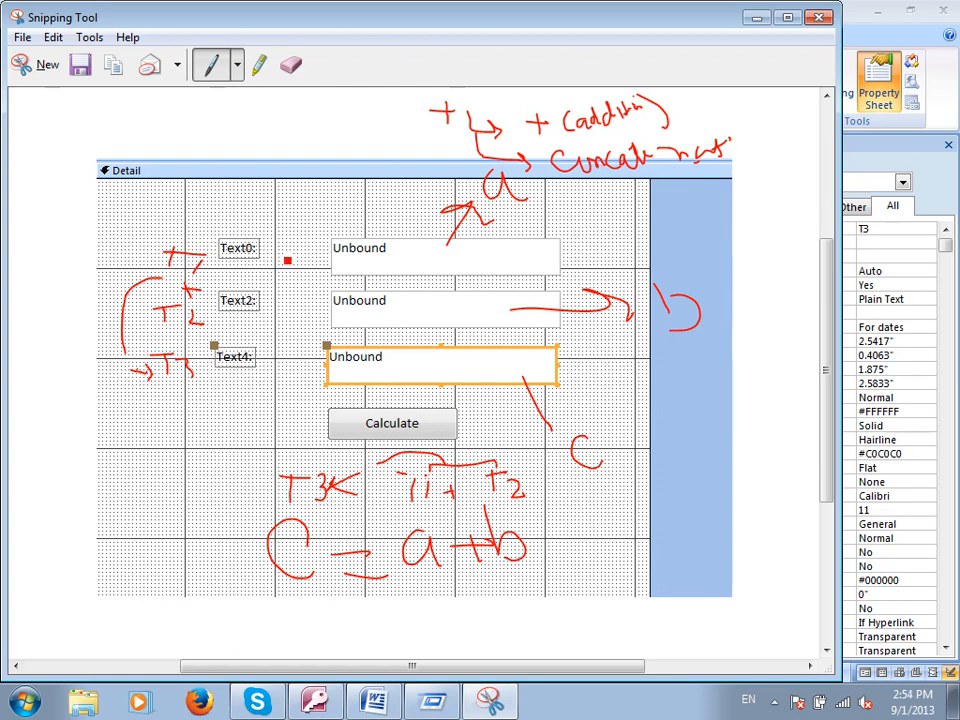
click(819, 18)
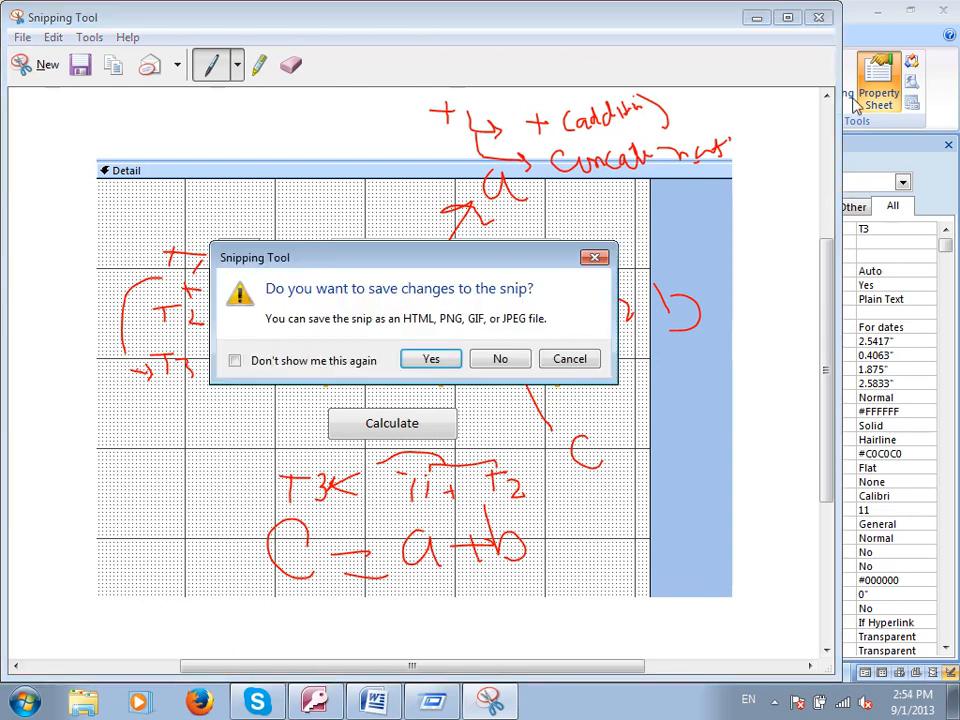
click(500, 358)
- Create a click event procedure for the Calculate button with the Code Builder
click(343, 454)
right_click(343, 454)
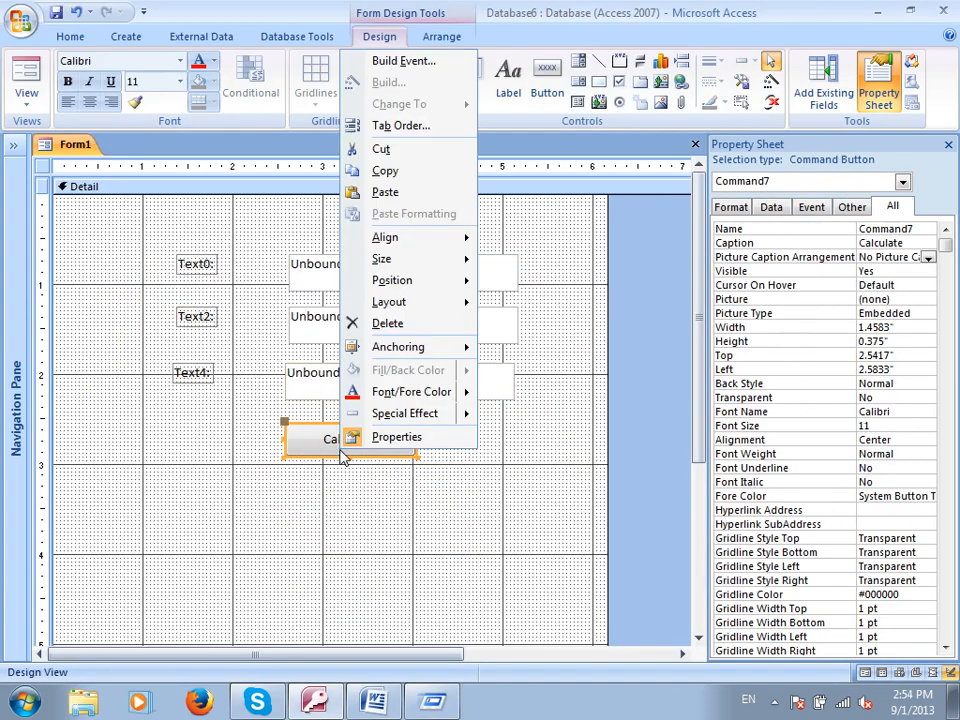
click(360, 480)
click(386, 451)
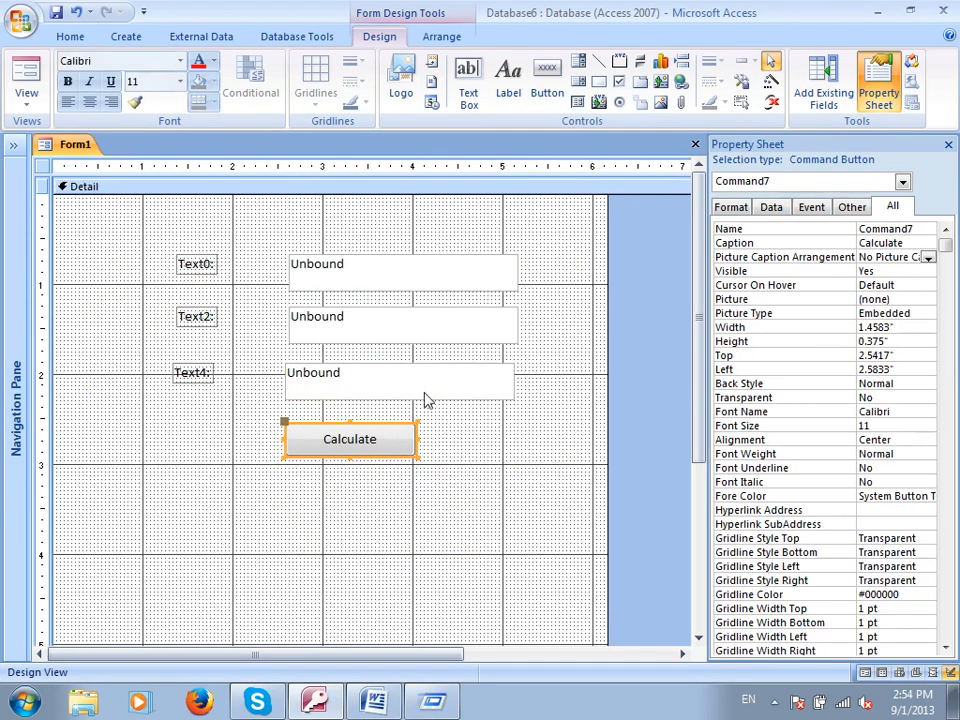
right_click(376, 430)
click(442, 42)
click(420, 203)
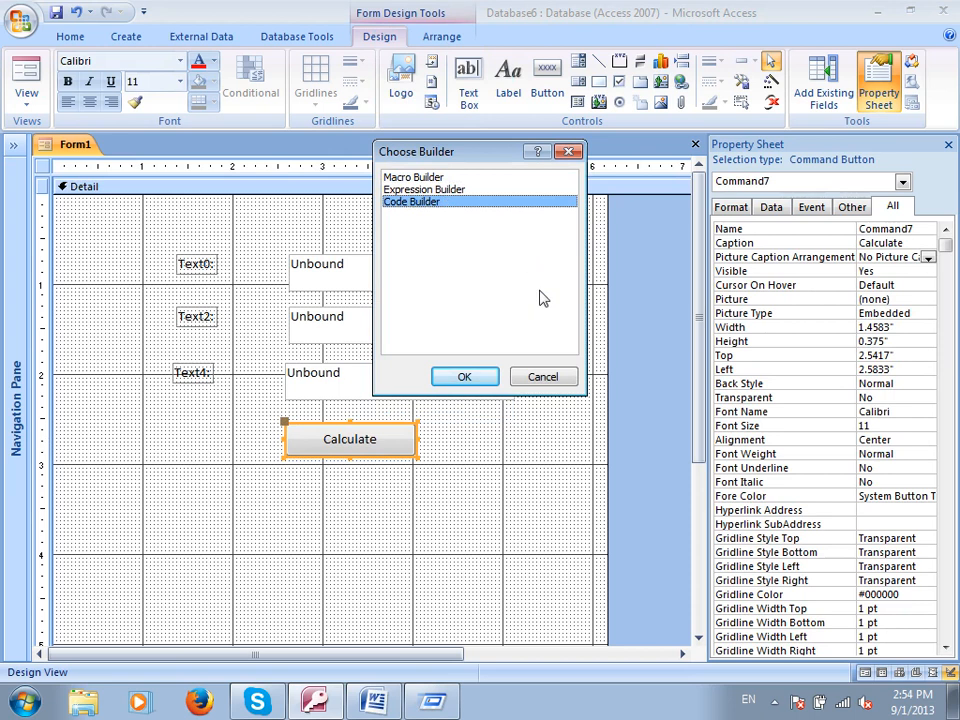
click(468, 380)
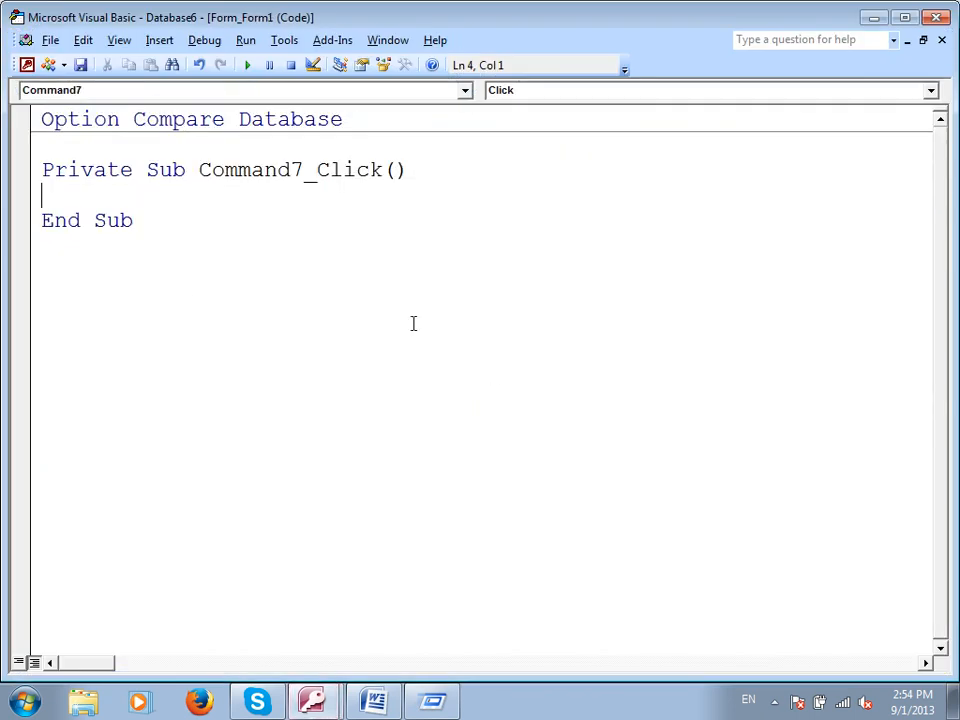
- Snip the code window, draw an arrow from the line inside the procedure, and mark crosses above and below the procedure
key(super)
click(64, 369)
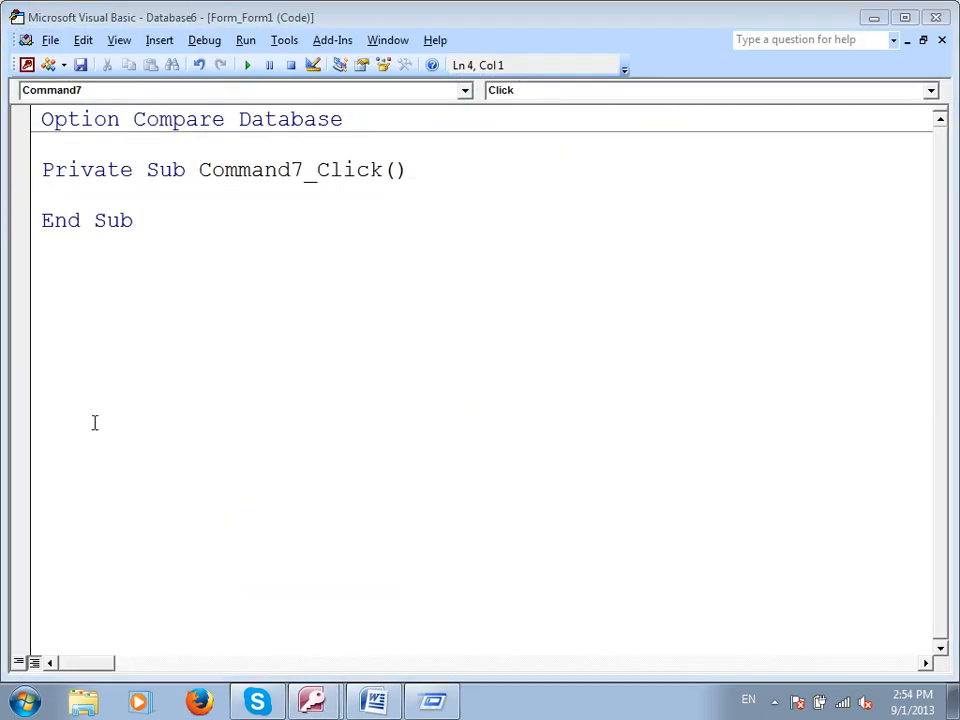
drag(4, 68, 745, 452)
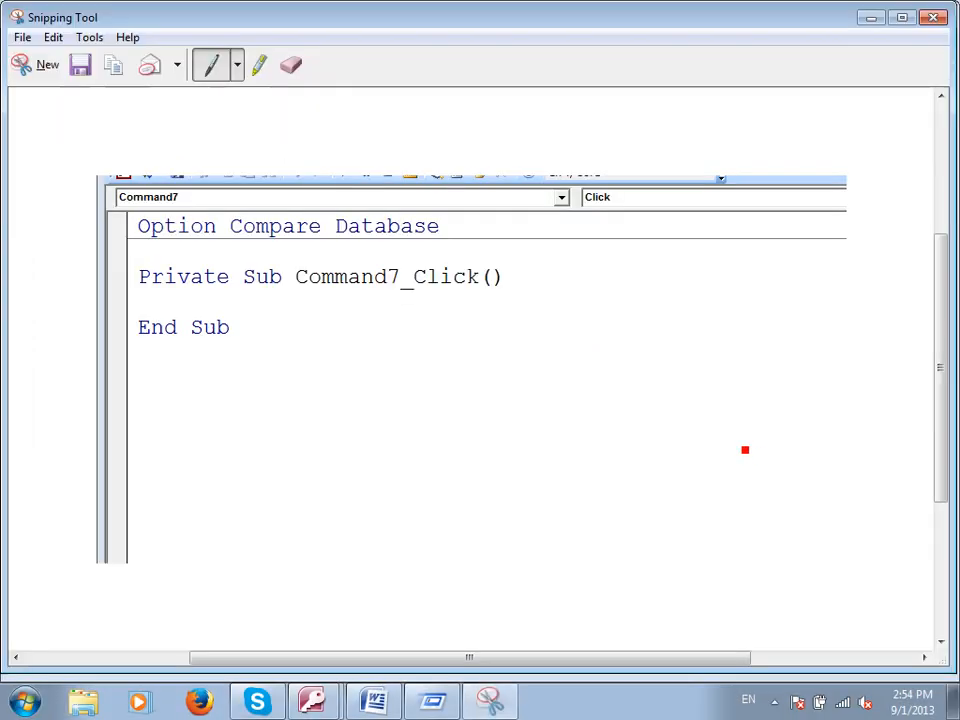
mouse_move(156, 302)
mouse_down()
mouse_move(354, 418)
mouse_move(322, 422)
mouse_up()
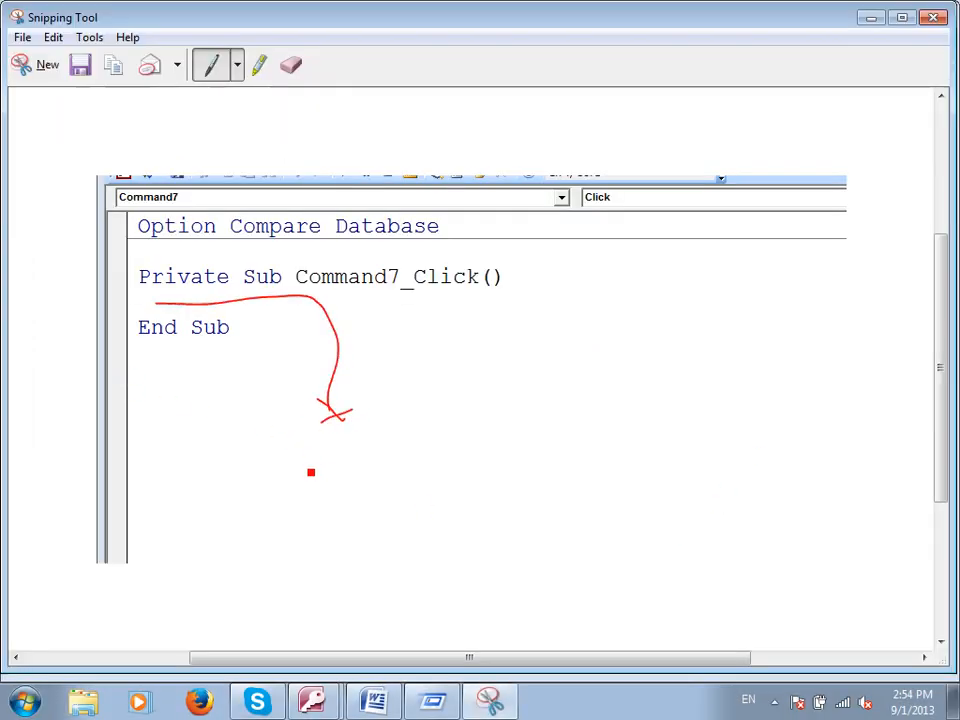
mouse_move(178, 311)
mouse_down()
mouse_move(165, 302)
mouse_move(185, 312)
mouse_move(158, 381)
mouse_up()
mouse_move(138, 277)
mouse_down()
mouse_move(146, 229)
mouse_move(180, 222)
mouse_up()
drag(238, 200, 224, 220)
drag(213, 204, 242, 216)
mouse_move(214, 372)
mouse_down()
mouse_move(201, 387)
mouse_move(225, 389)
mouse_up()
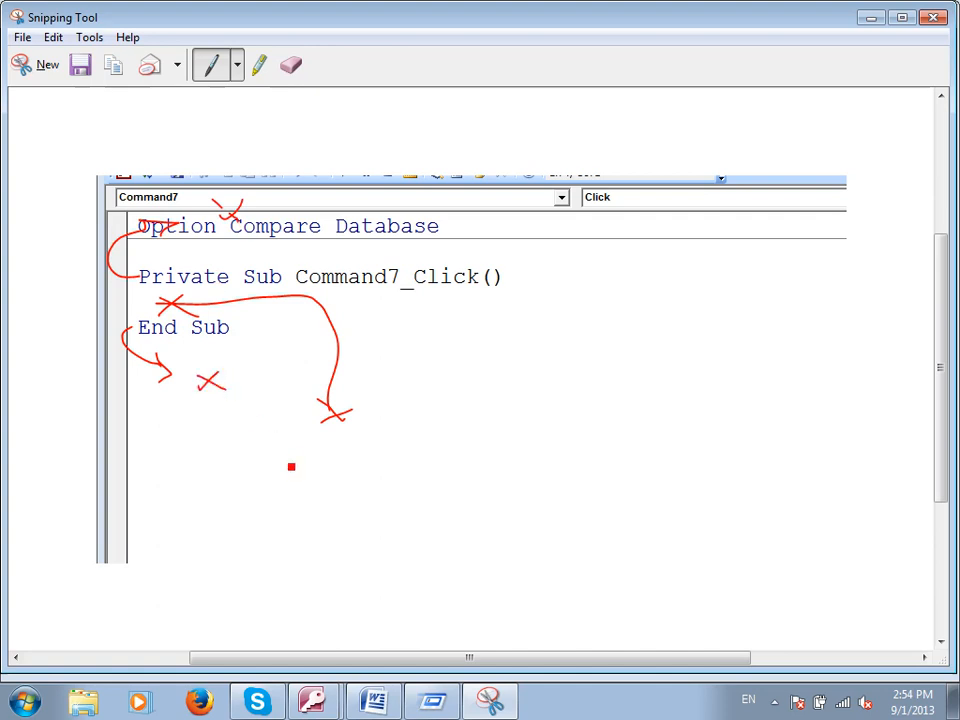
- Circle Private Sub, Sub, Command7 and Click() in the snip and label them class, routine, object and event with arrows
mouse_move(282, 258)
mouse_down()
mouse_move(206, 249)
mouse_move(133, 294)
mouse_move(274, 302)
mouse_move(279, 262)
mouse_move(319, 516)
mouse_move(354, 536)
mouse_move(366, 508)
mouse_move(401, 514)
mouse_move(396, 508)
mouse_up()
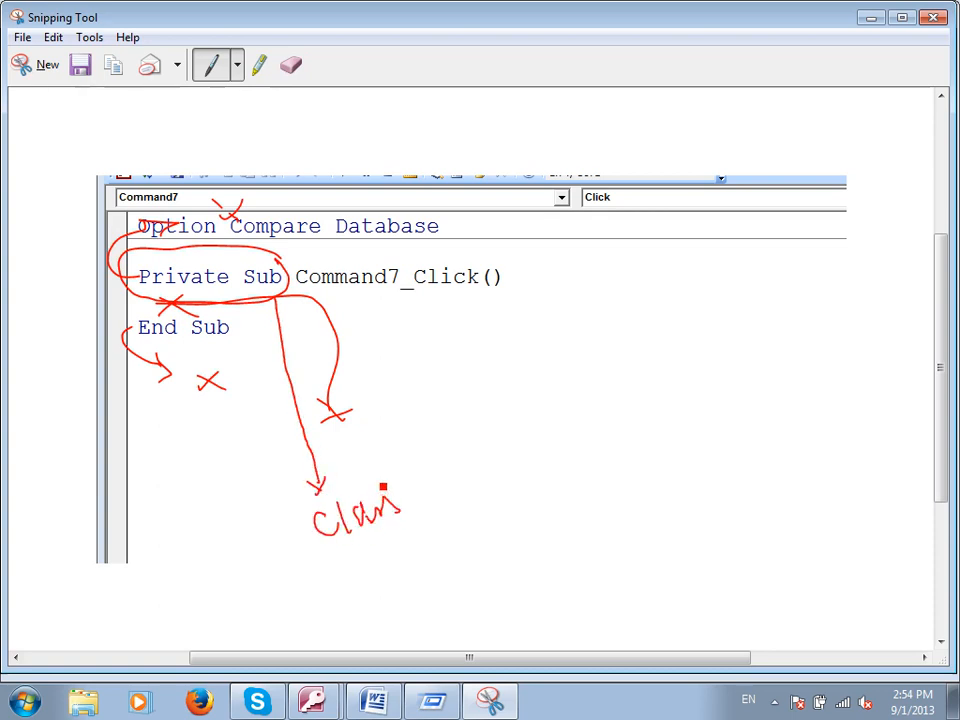
mouse_move(268, 259)
mouse_down()
mouse_move(311, 295)
mouse_move(490, 388)
mouse_move(557, 472)
mouse_move(574, 474)
mouse_move(618, 425)
mouse_move(626, 399)
mouse_move(641, 418)
mouse_move(688, 398)
mouse_up()
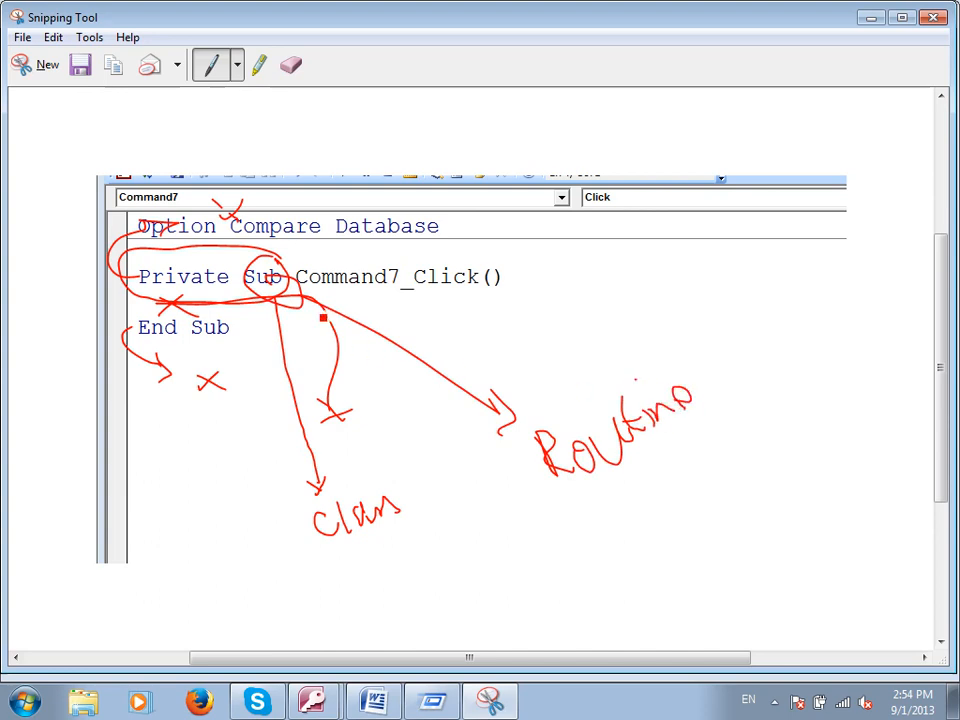
drag(377, 257, 290, 272)
mouse_move(364, 261)
mouse_down()
mouse_move(647, 321)
mouse_move(661, 300)
mouse_move(688, 306)
mouse_move(692, 259)
mouse_move(729, 279)
mouse_move(755, 279)
mouse_up()
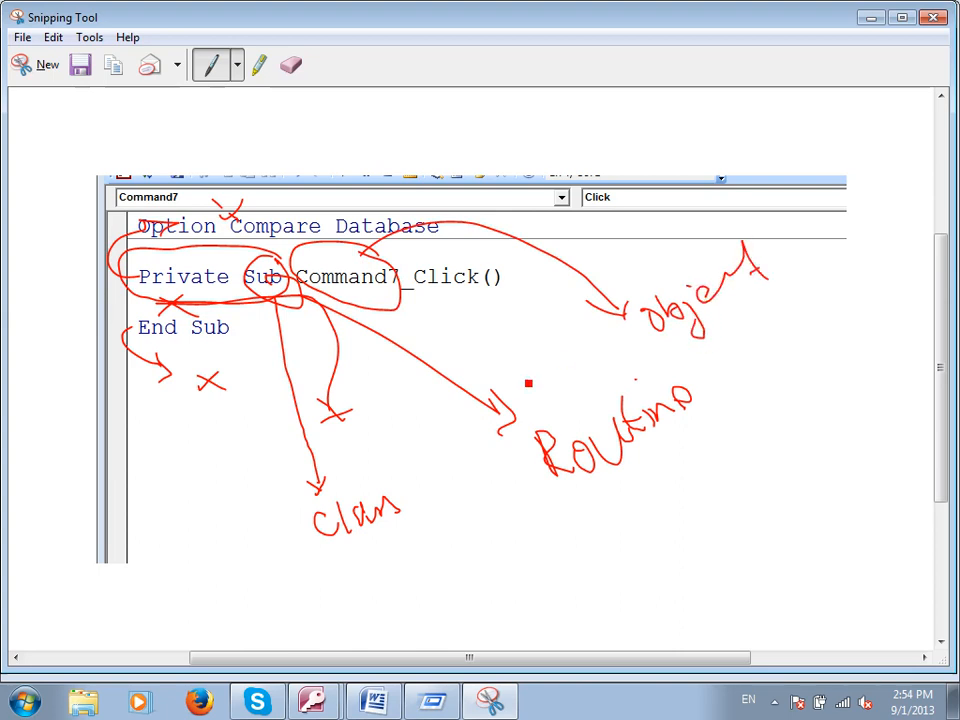
mouse_move(520, 268)
mouse_down()
mouse_move(525, 330)
mouse_move(395, 255)
mouse_up()
mouse_move(460, 322)
mouse_down()
mouse_move(476, 497)
mouse_move(552, 593)
mouse_move(587, 604)
mouse_move(634, 579)
mouse_move(690, 570)
mouse_move(690, 549)
mouse_up()
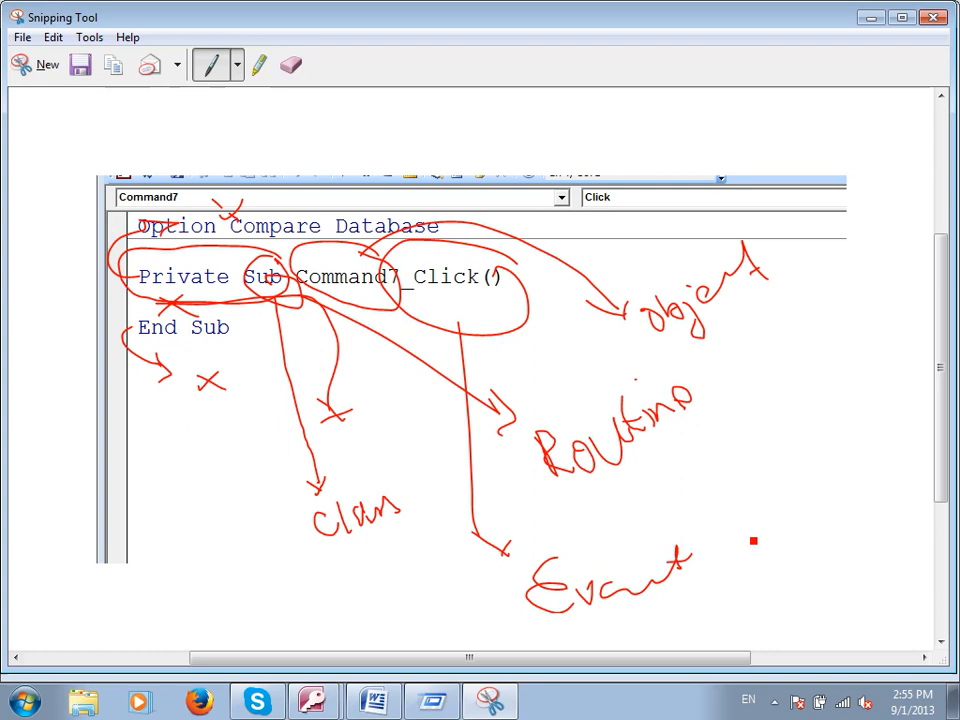
- Run winword to open a blank Word document and switch back to the annotated snip
key(super+r)
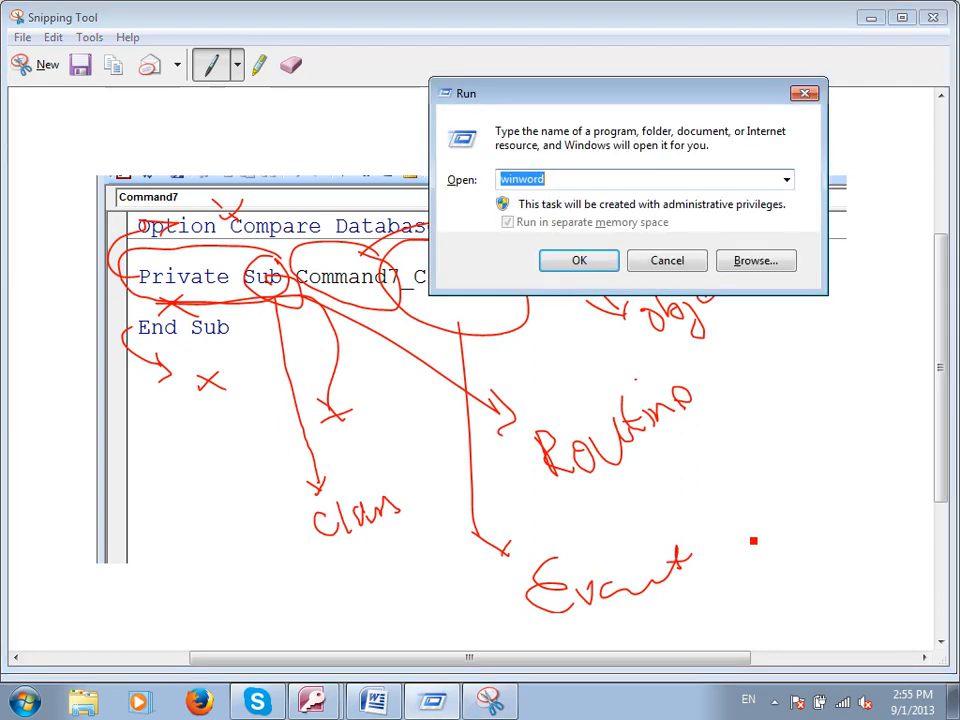
click(592, 264)
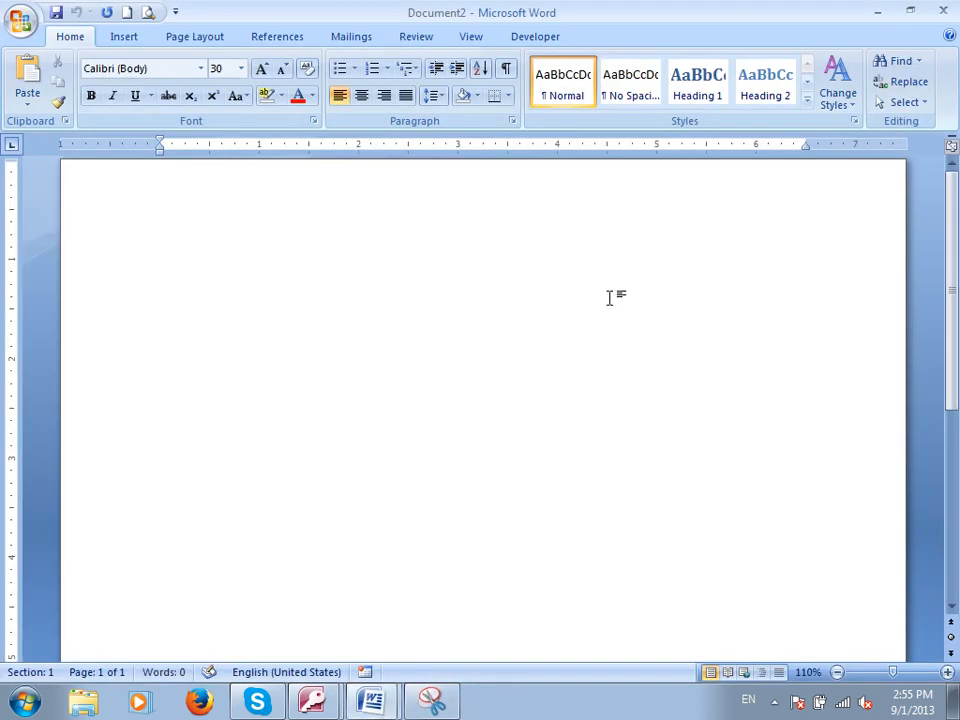
key(alt+Tab)
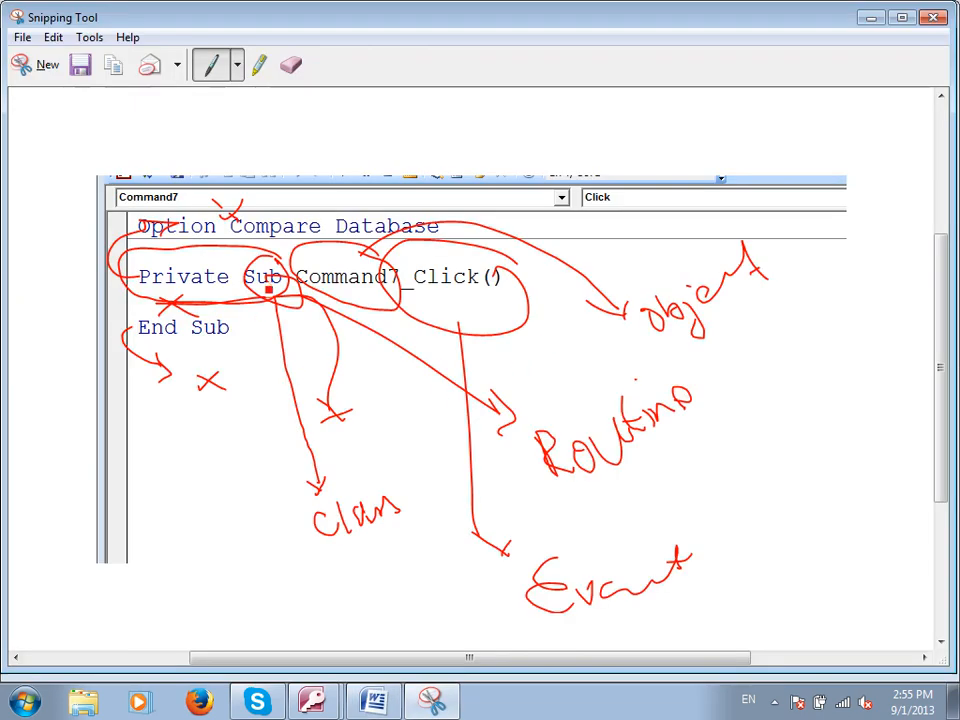
- Circle End Sub with a downward arrow and close the snip without saving
mouse_move(240, 325)
mouse_down()
mouse_move(114, 304)
mouse_move(249, 324)
mouse_up()
mouse_move(210, 372)
mouse_down()
mouse_move(240, 456)
mouse_move(225, 461)
mouse_up()
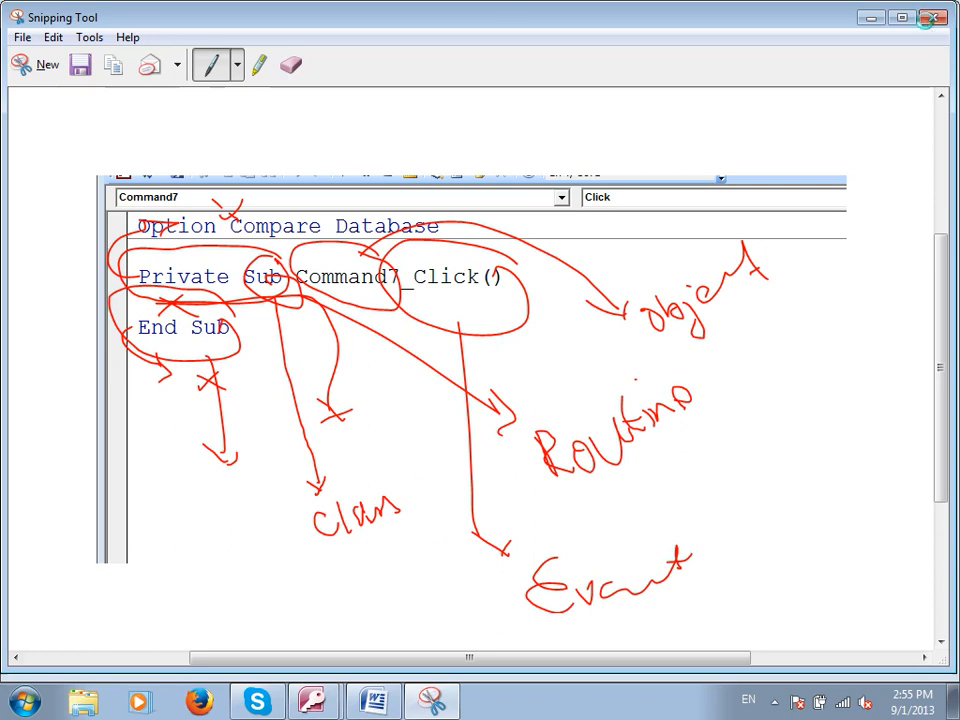
click(933, 17)
click(560, 356)
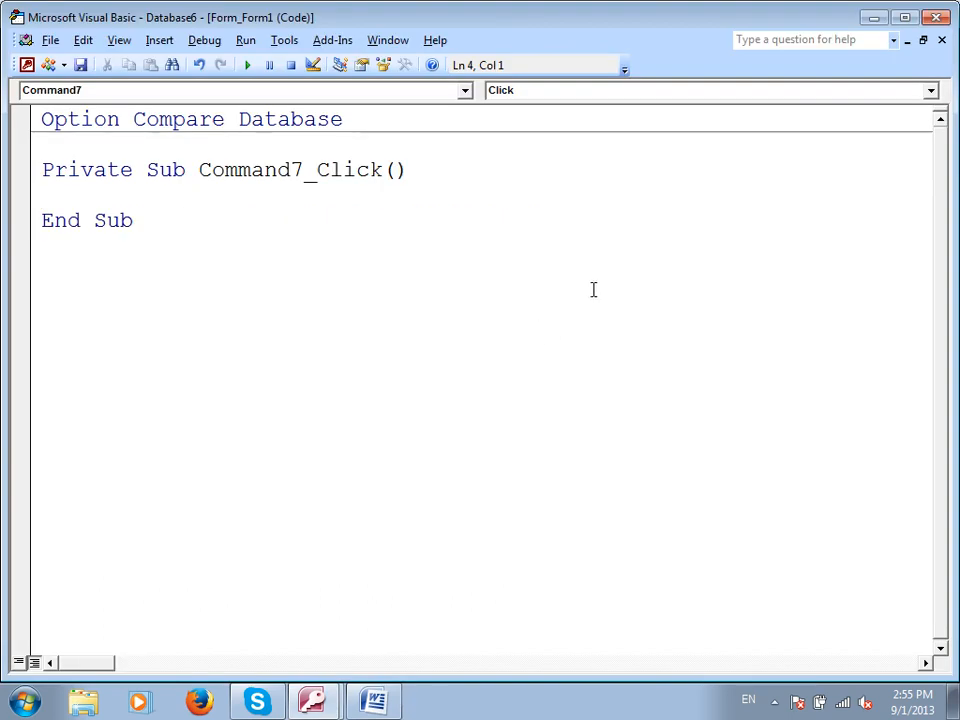
- Add the line T3 = T1 + T2 to the Command7_Click procedure and display the form in Form View
text(T3=t1+t2)
click(134, 220)
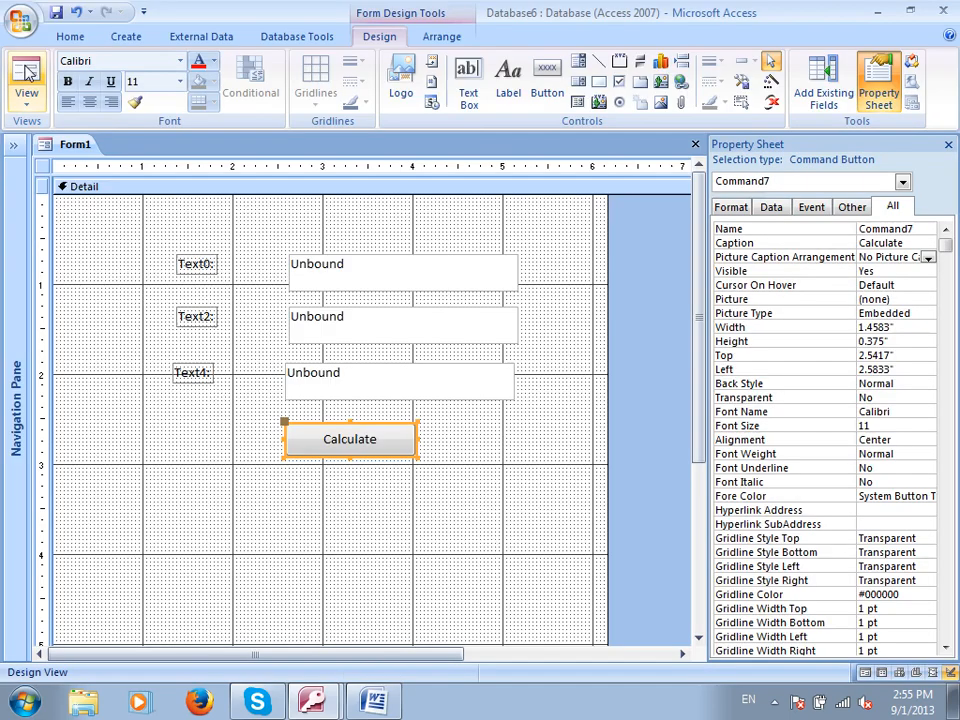
click(26, 64)
click(26, 72)
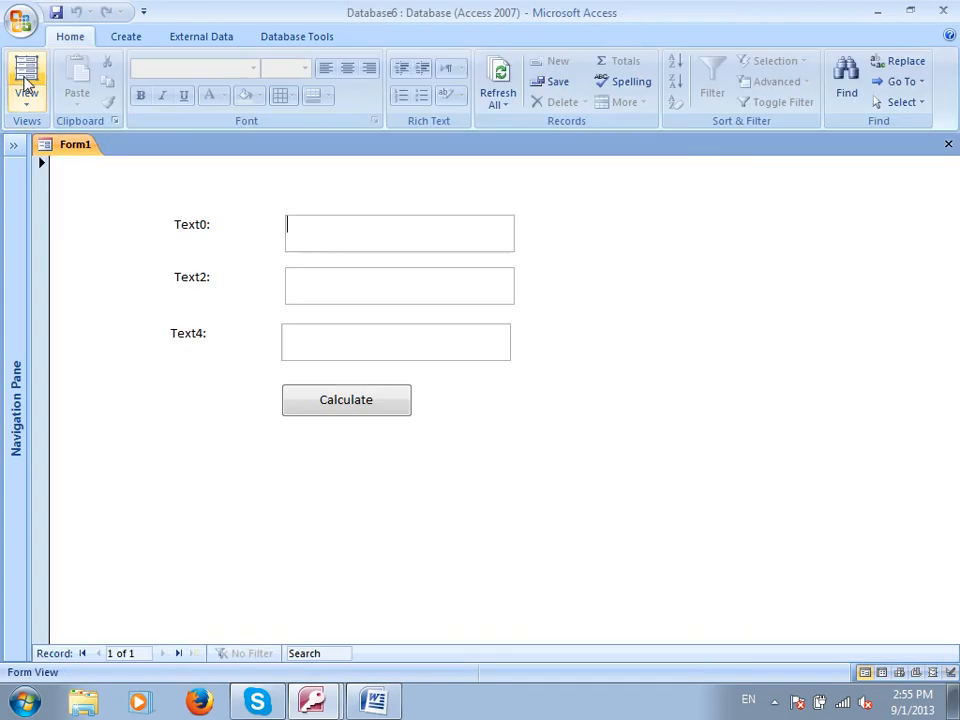
- Test the form by entering 12 in Text0 and 23 in Text2 and running Calculate
text(12)
click(345, 284)
text(23)
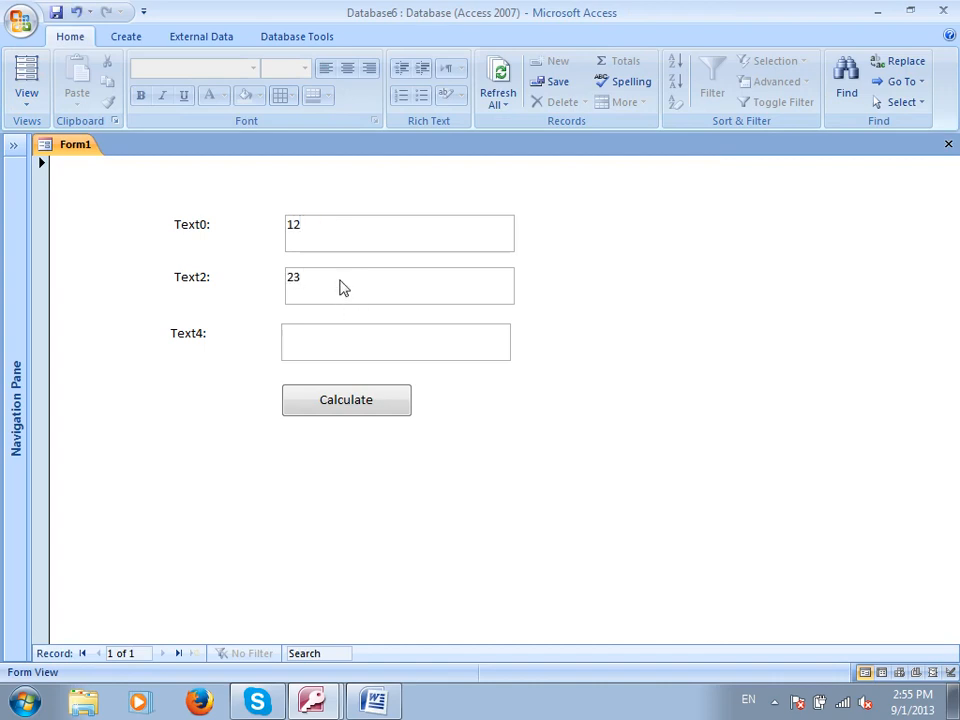
click(343, 405)
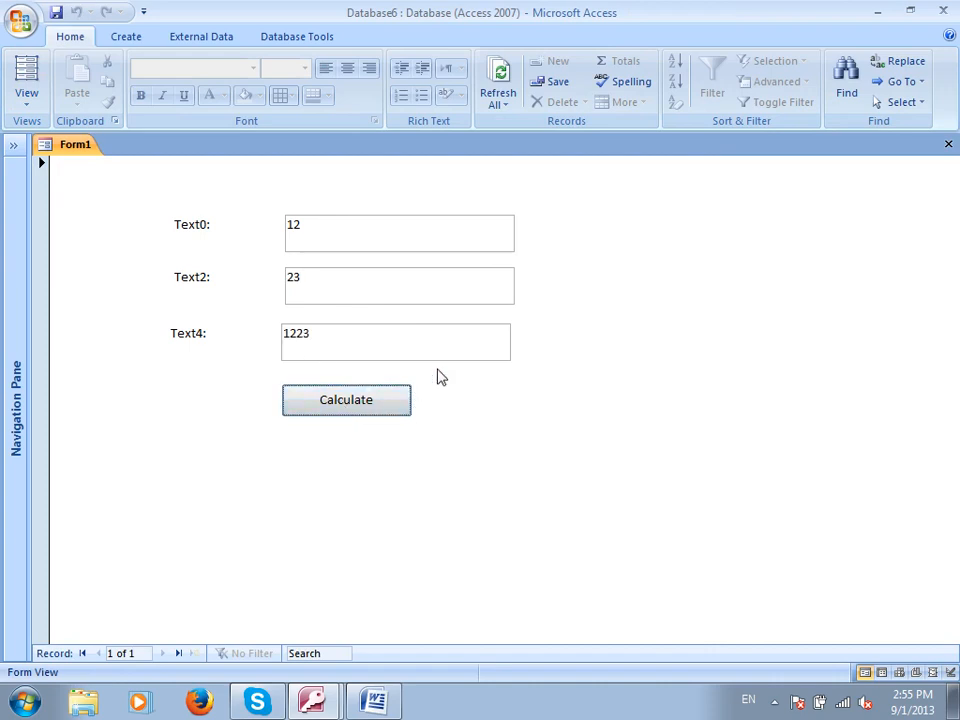
- Replace the Text0 and Text2 entries with a person's first and last name and run Calculate
double_click(396, 240)
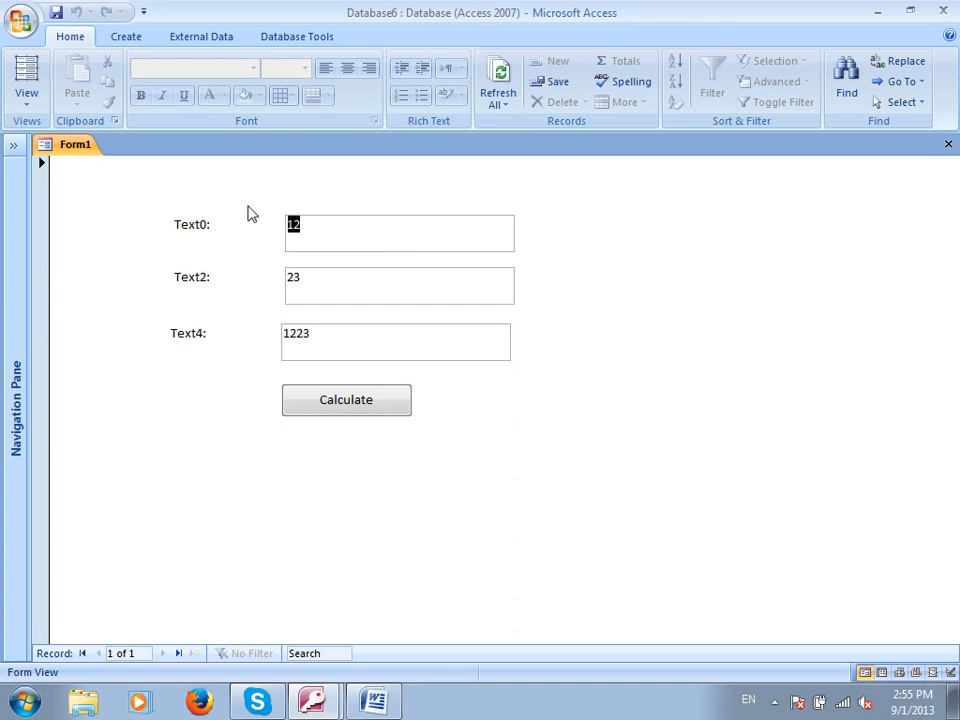
text(Ahmad)
key(Tab)
text(Afghan)
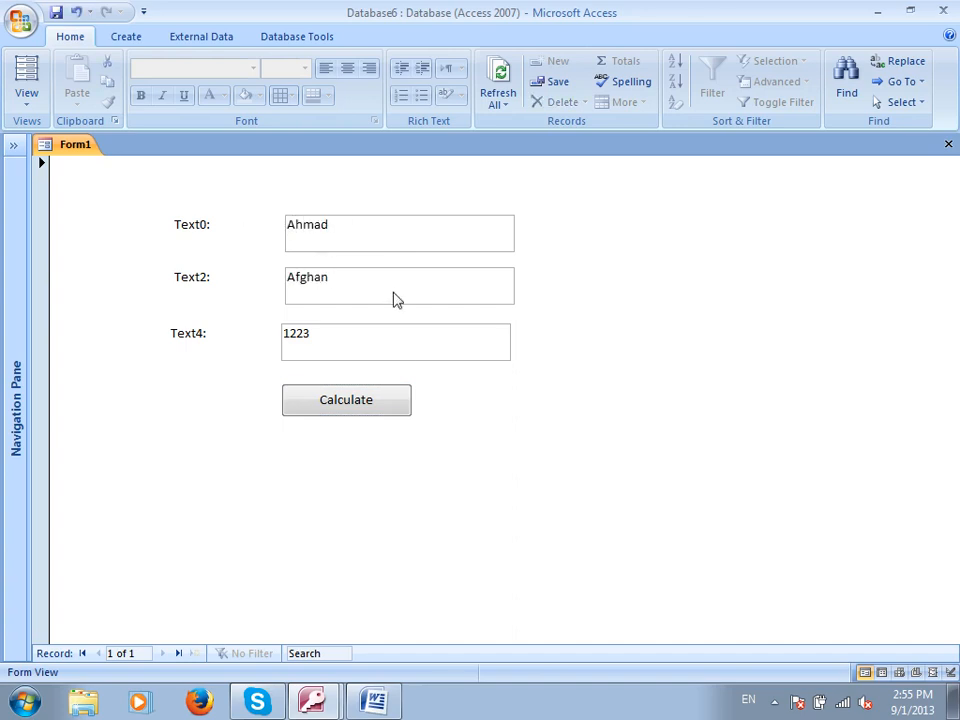
click(311, 405)
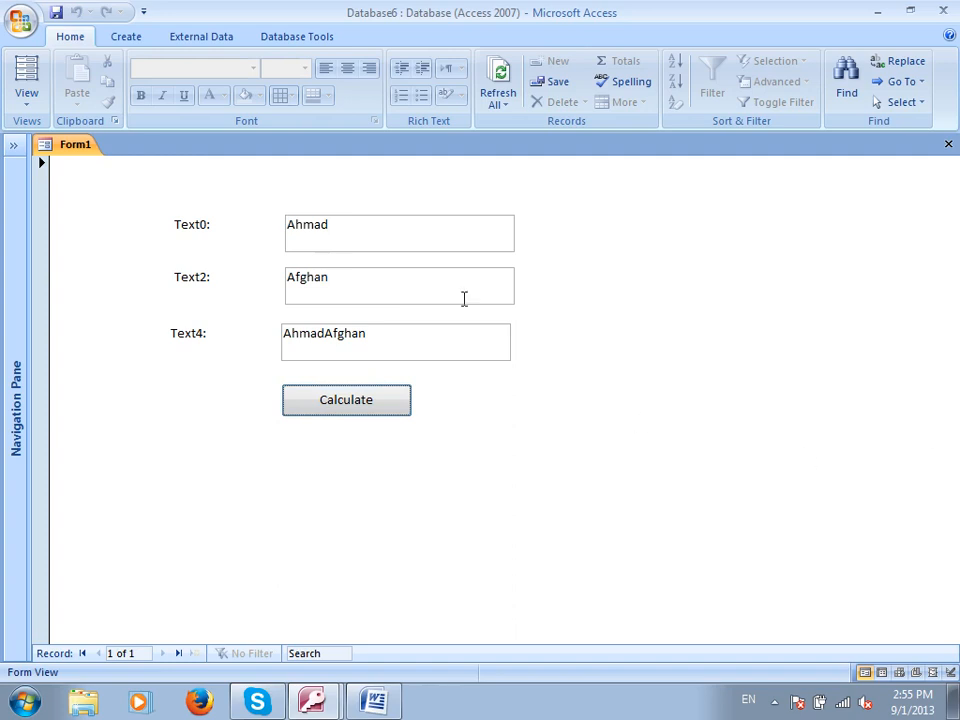
- Return the form to Design View and reopen the Calculate button's click event code
click(27, 95)
click(79, 343)
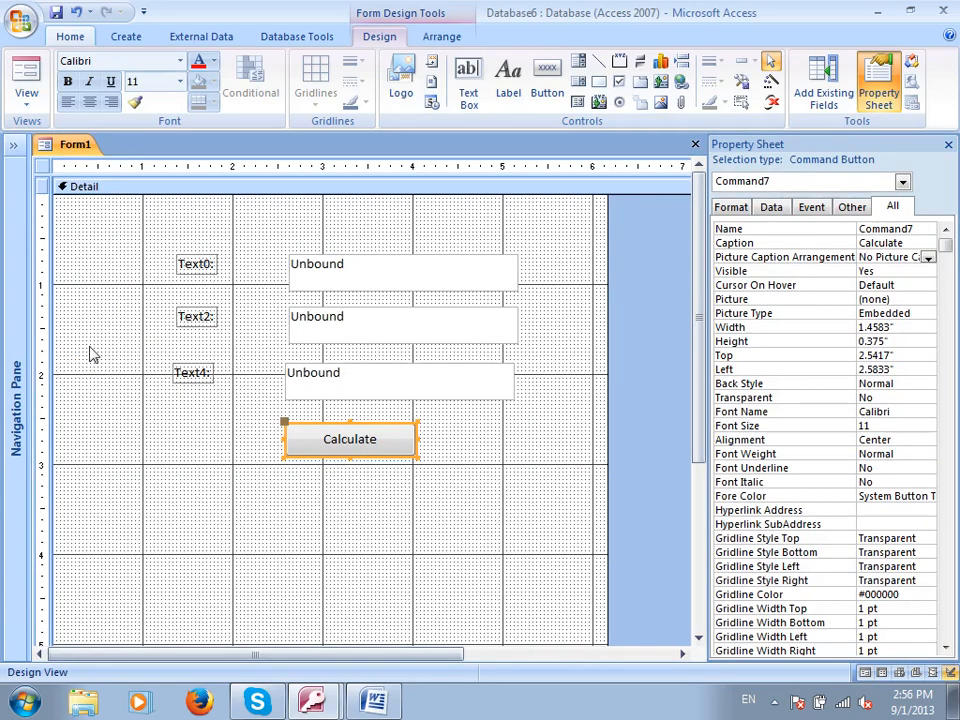
right_click(340, 445)
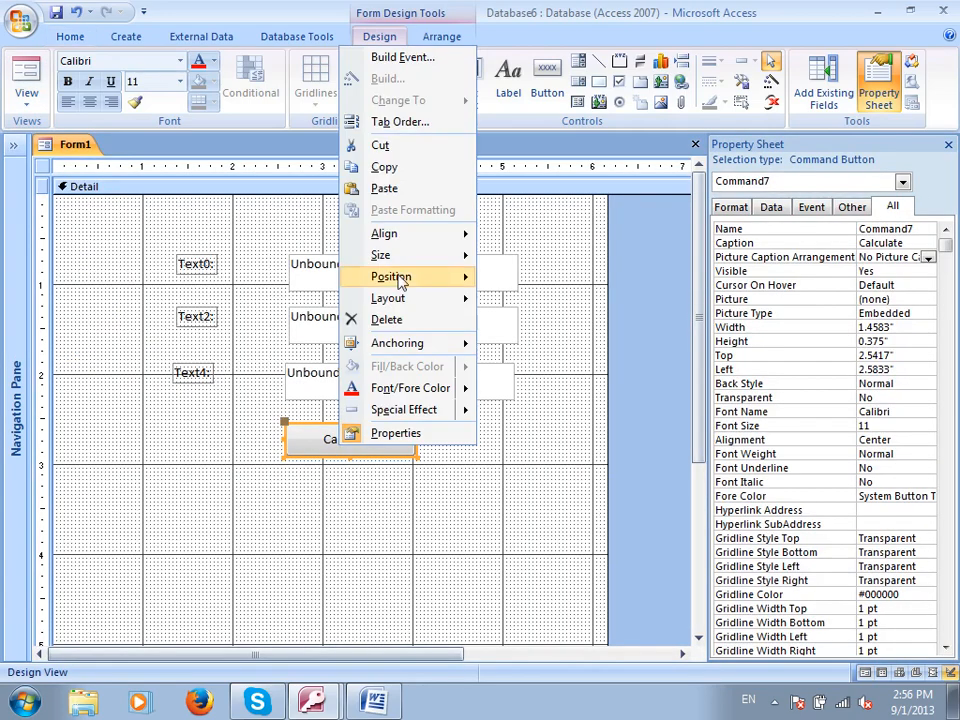
click(402, 57)
- Wrap both operands in val so the line reads T3 = val(T1) + val(T2)
click(108, 195)
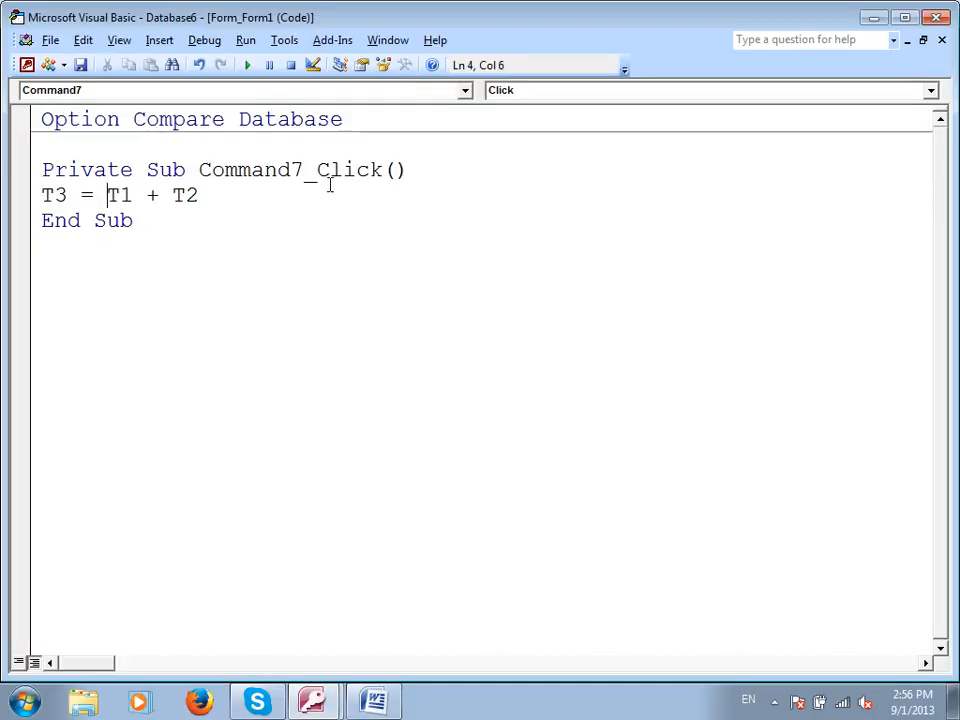
text(val()
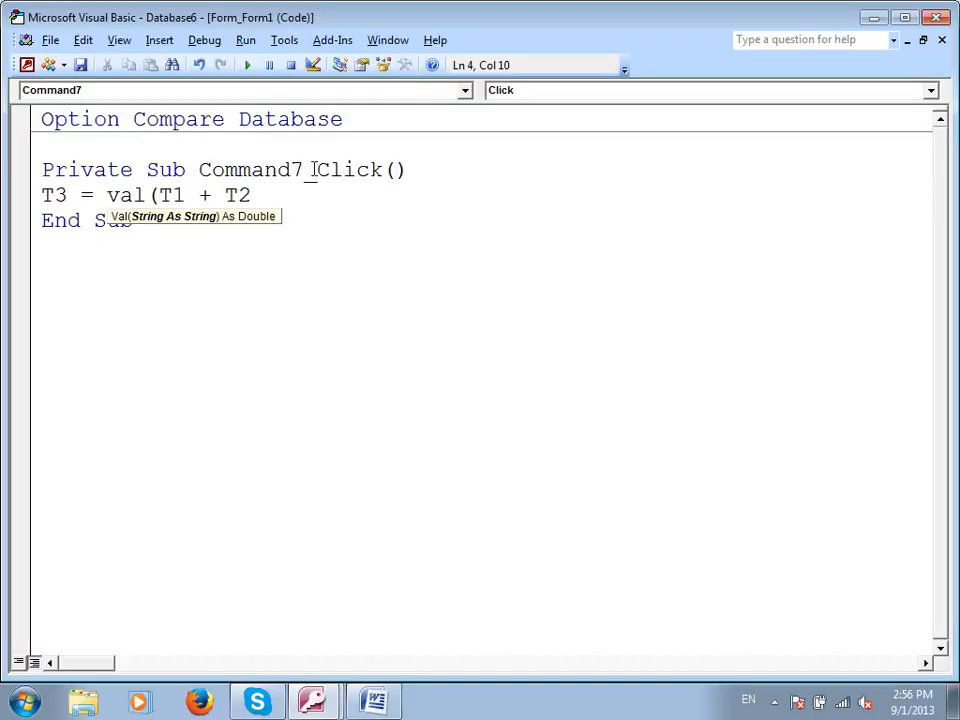
click(187, 195)
text())
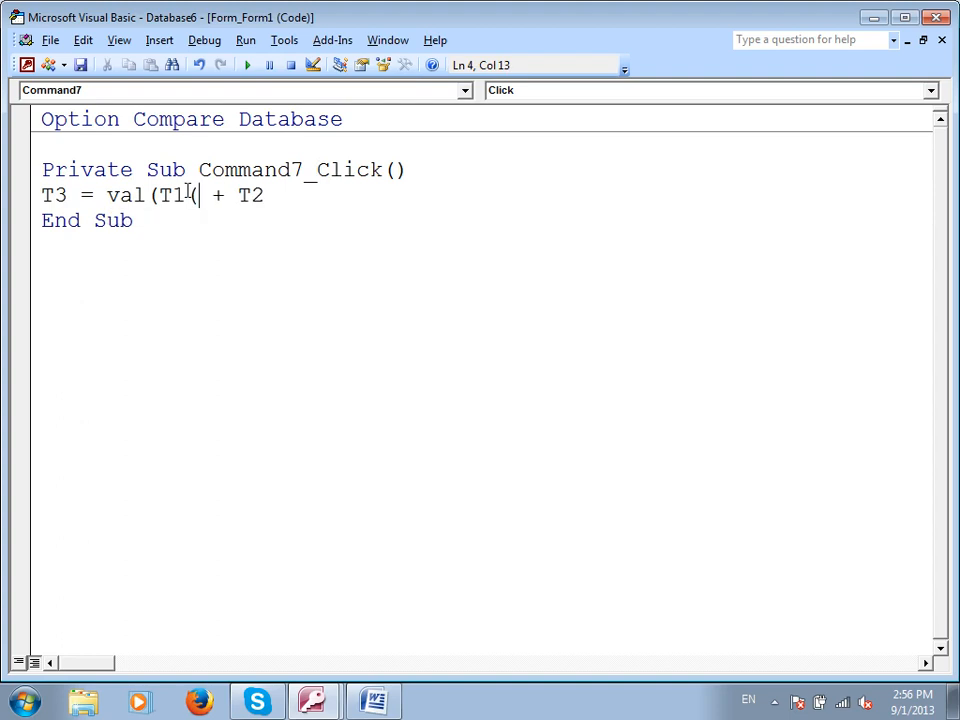
key(BackSpace)
text())
click(236, 195)
text(val()
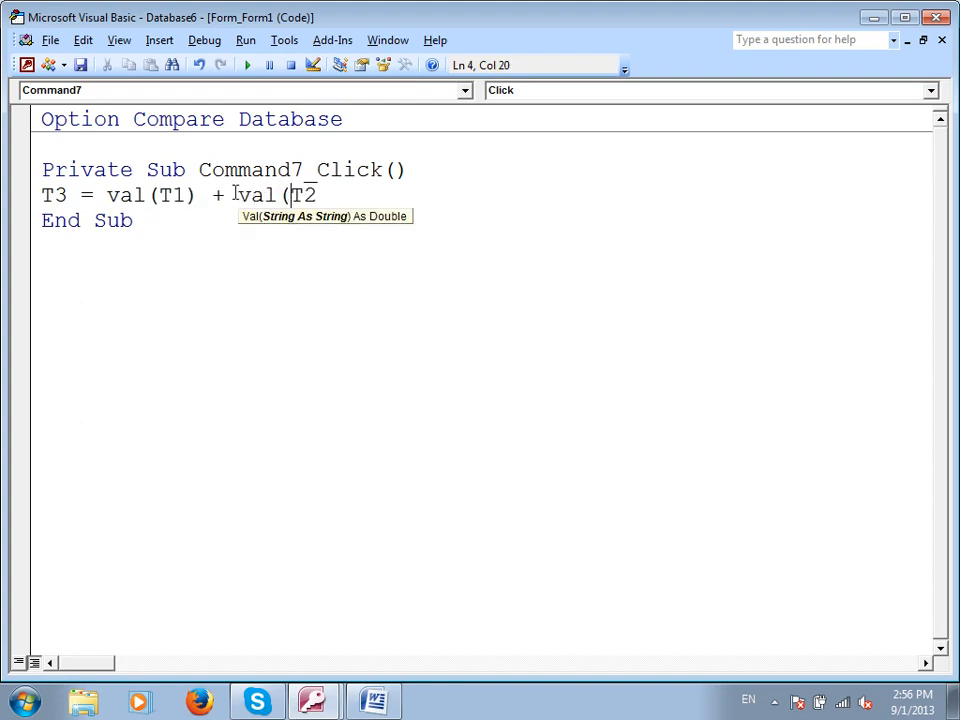
click(333, 190)
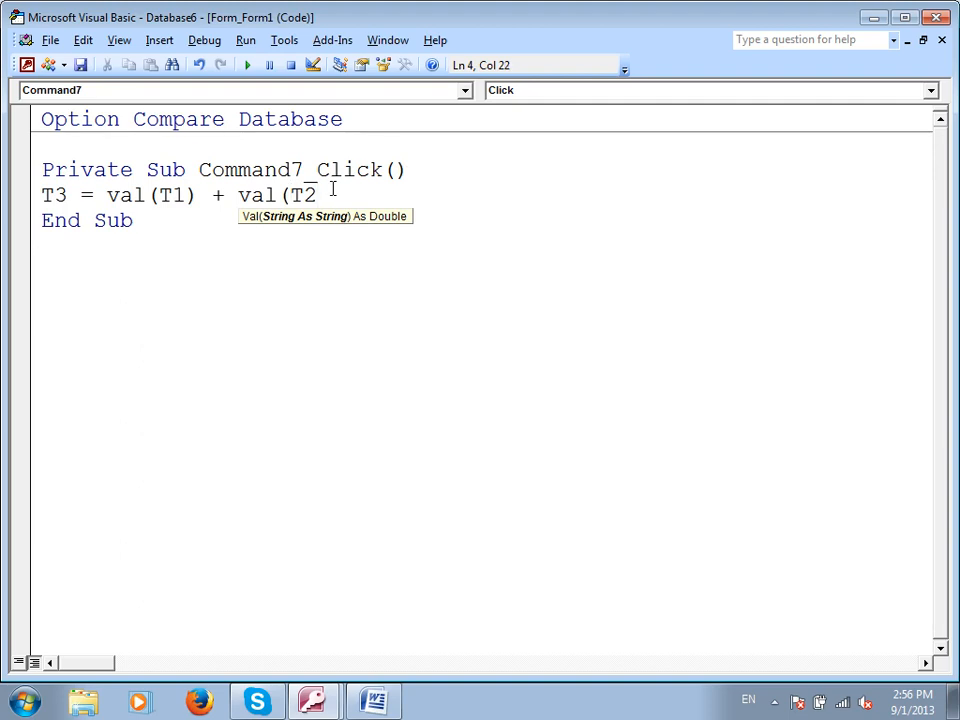
text())
click(210, 195)
click(139, 195)
click(284, 195)
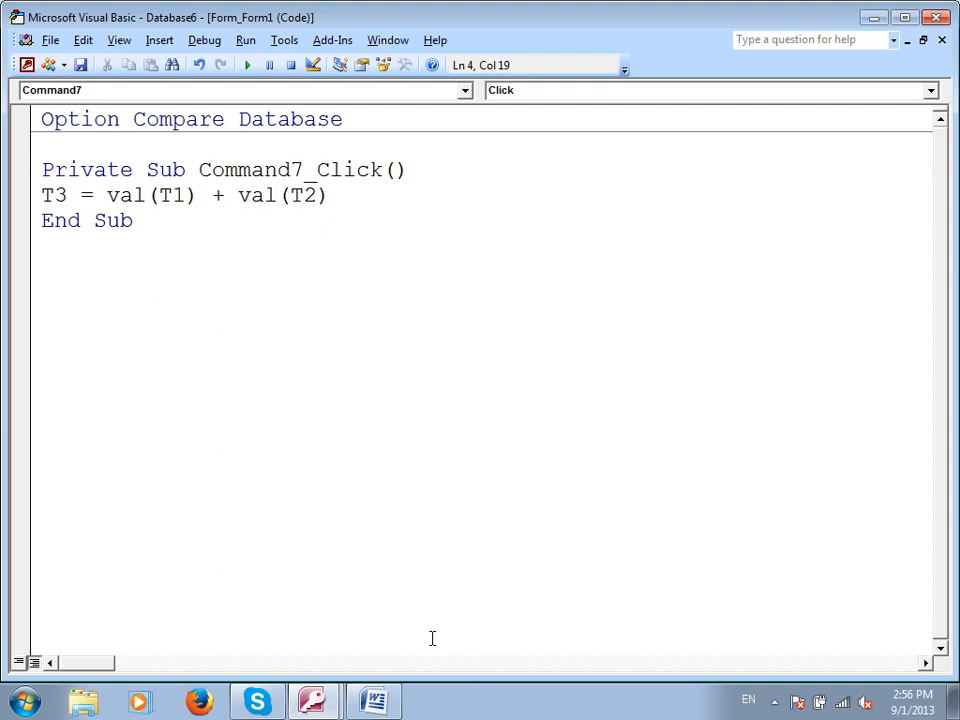
- Test the revised code in Form View with 12 in Text0 and 23 in Text2, and run Calculate
click(26, 64)
click(37, 66)
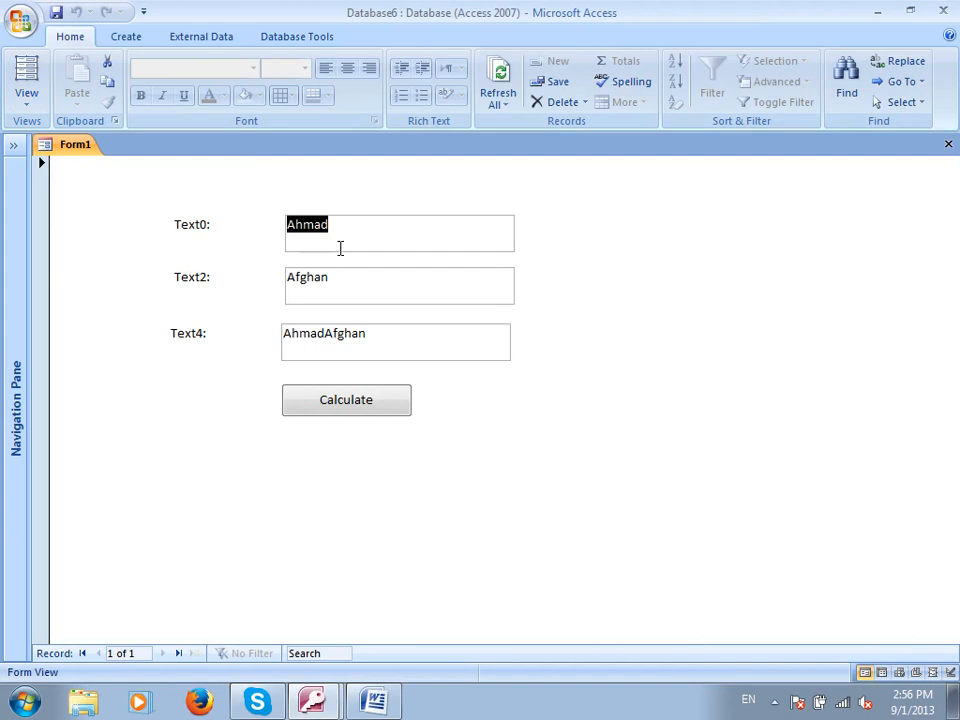
text(12)
key(Tab)
text(23)
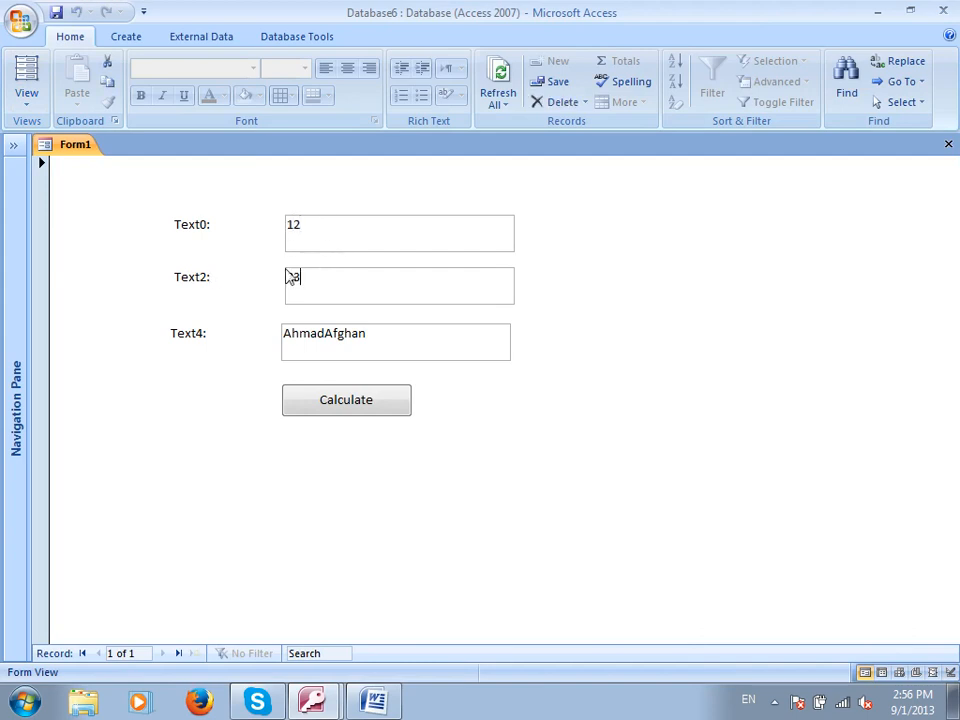
click(332, 401)
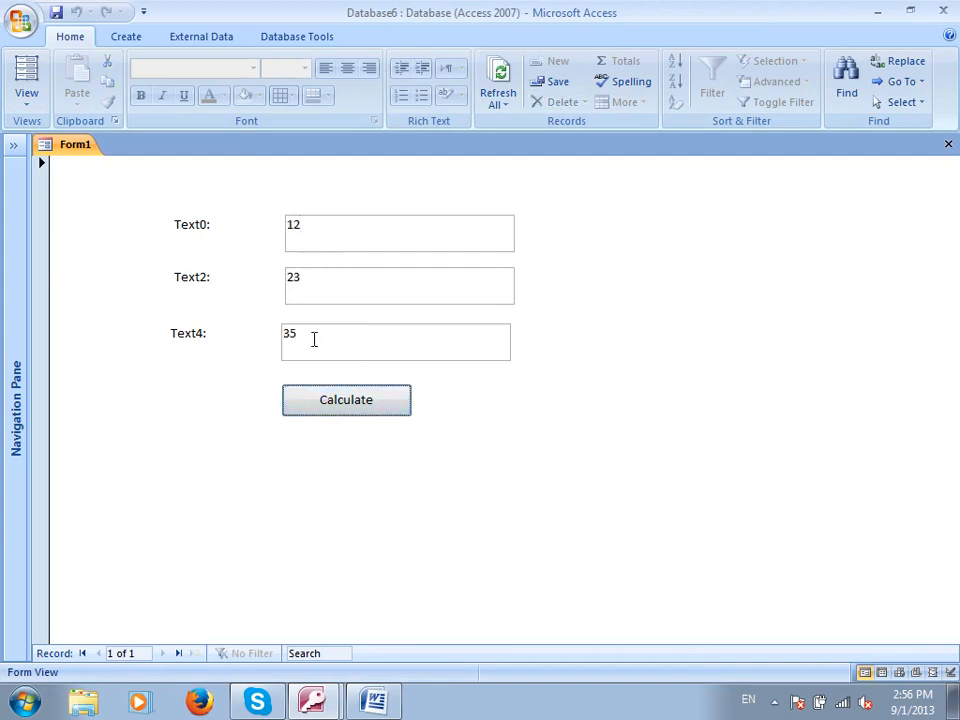